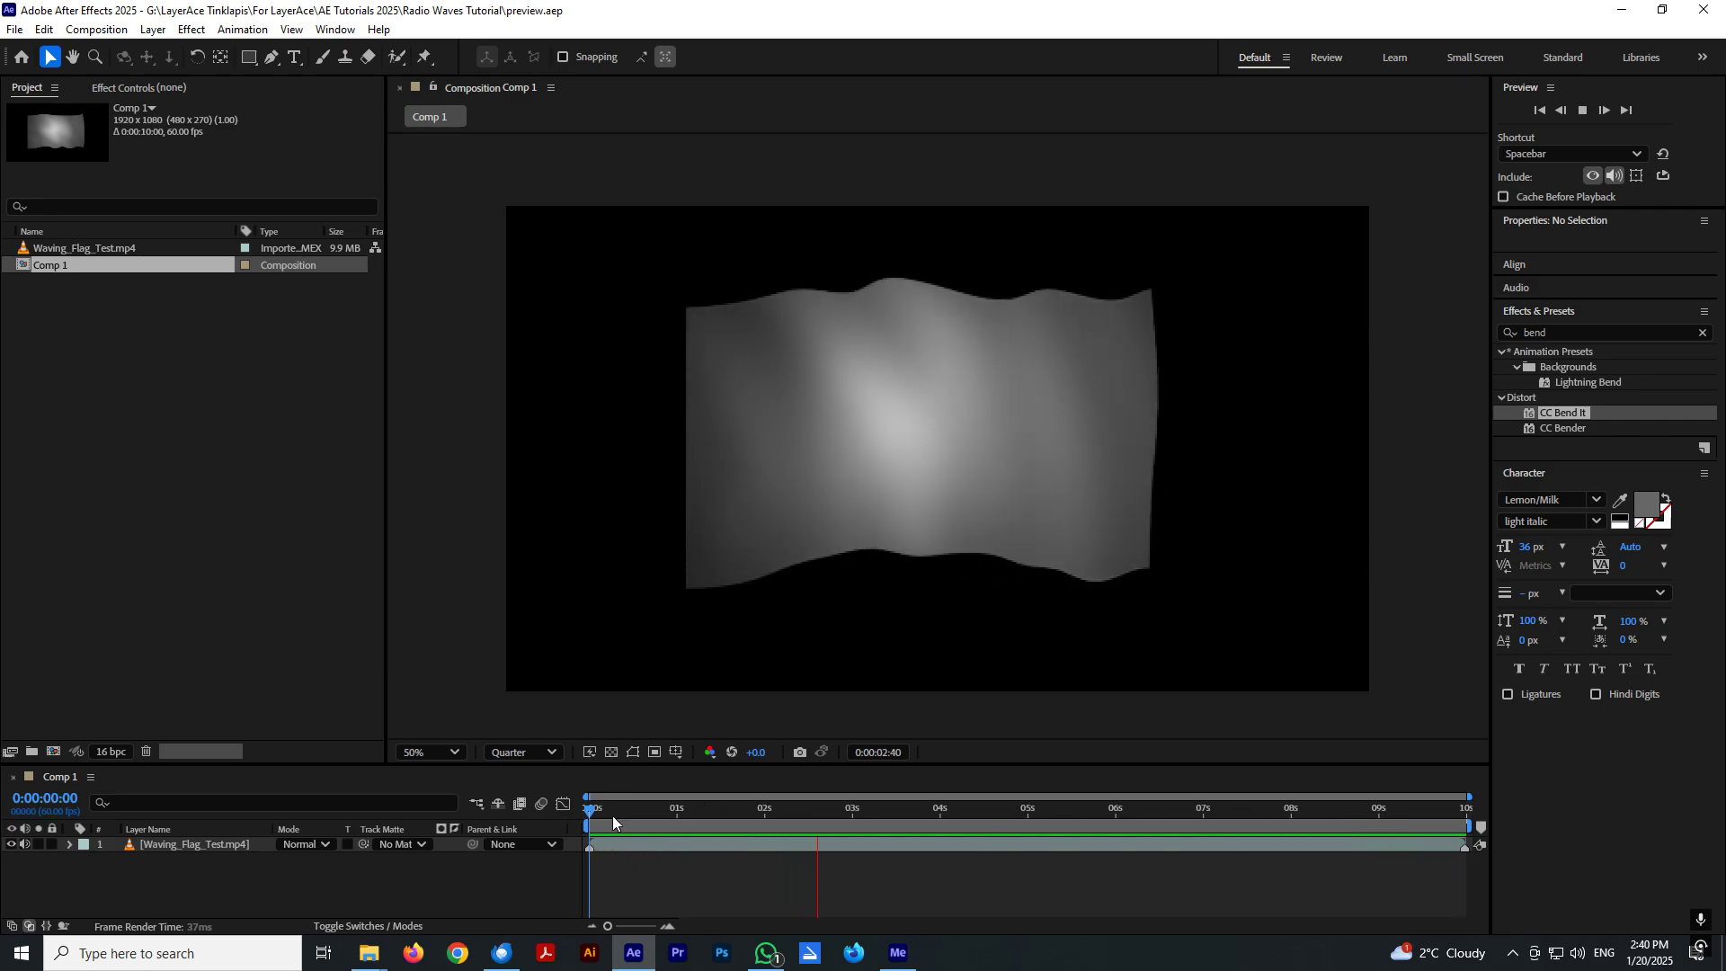
Scrub and play back the finished flag animation, then stop the preview.
{"action": "left_click_drag", "start_coordinate": [612, 816], "coordinate": [1440, 822]}
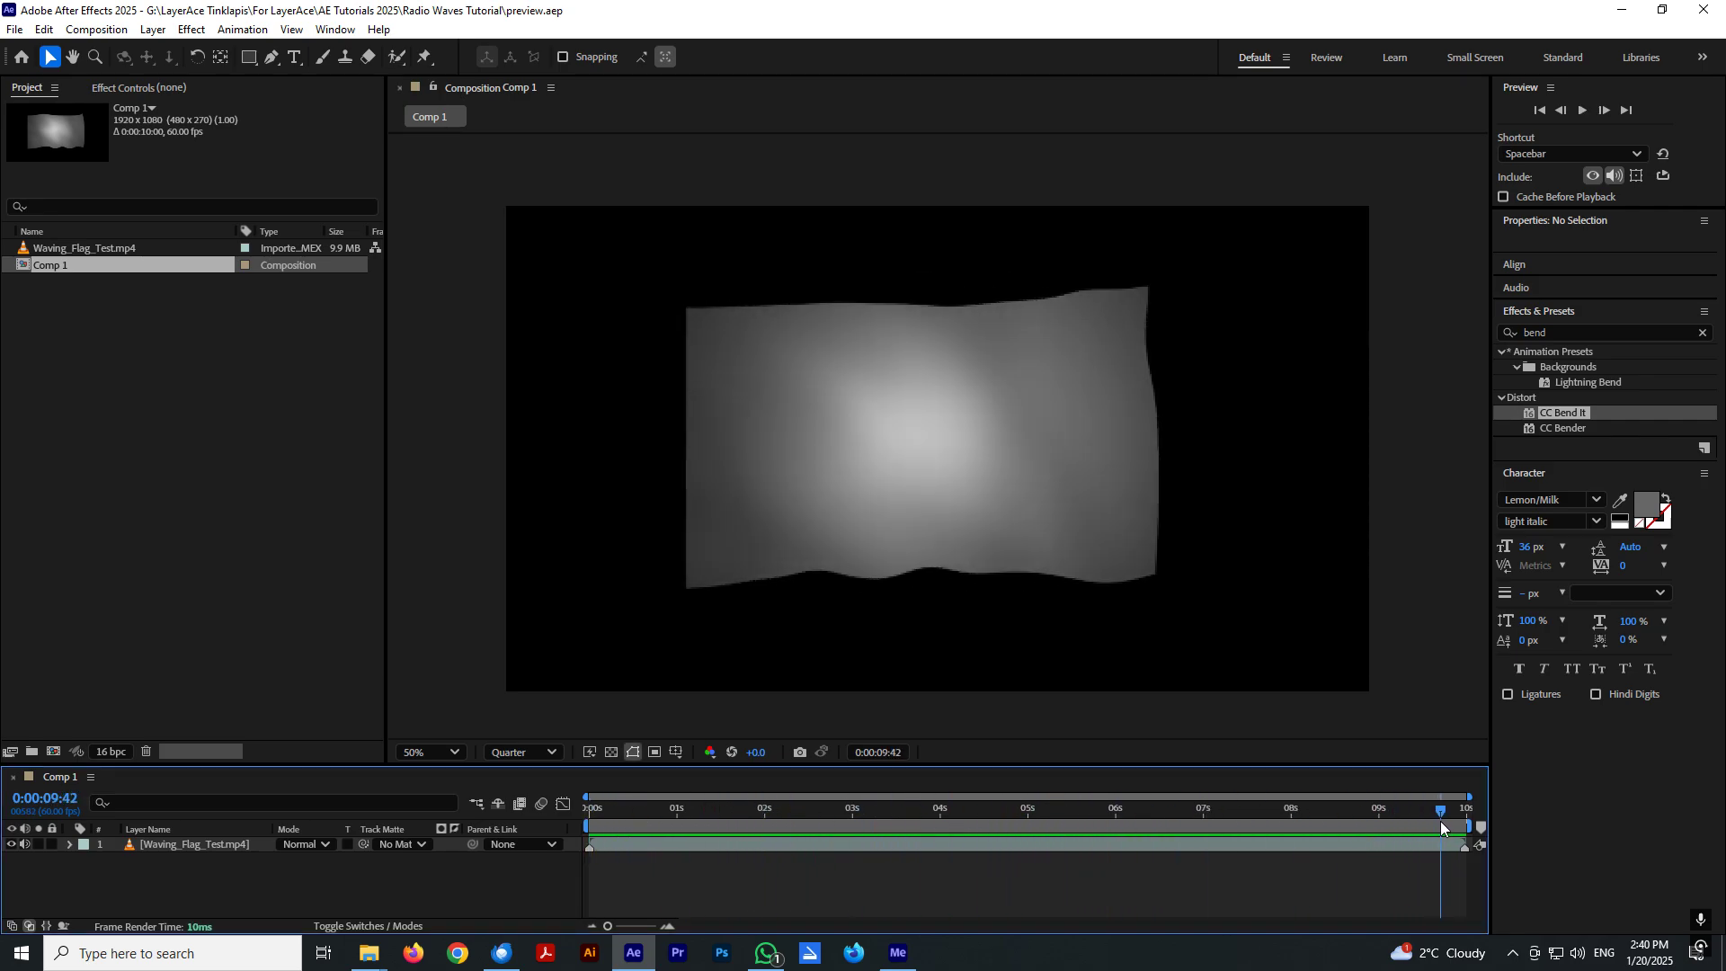
{"action": "key", "text": "space"}
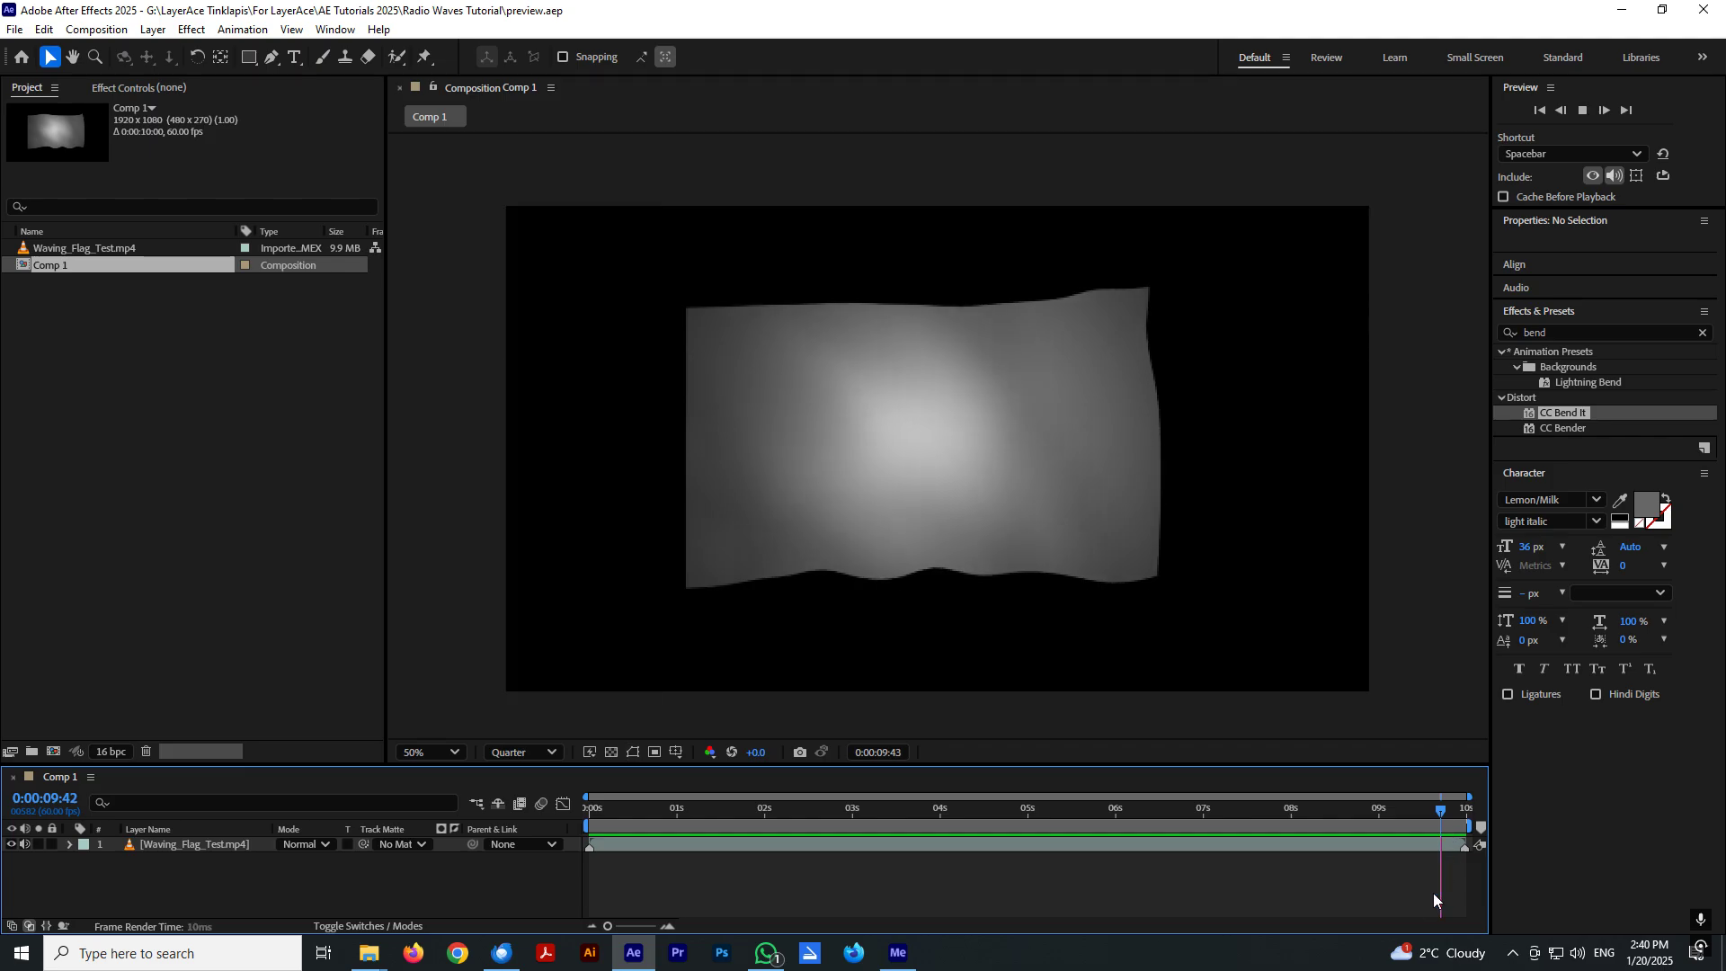
{"action": "left_click", "coordinate": [736, 819]}
Close the project and create a new composition with a 20-second duration.
{"action": "left_click", "coordinate": [14, 29]}
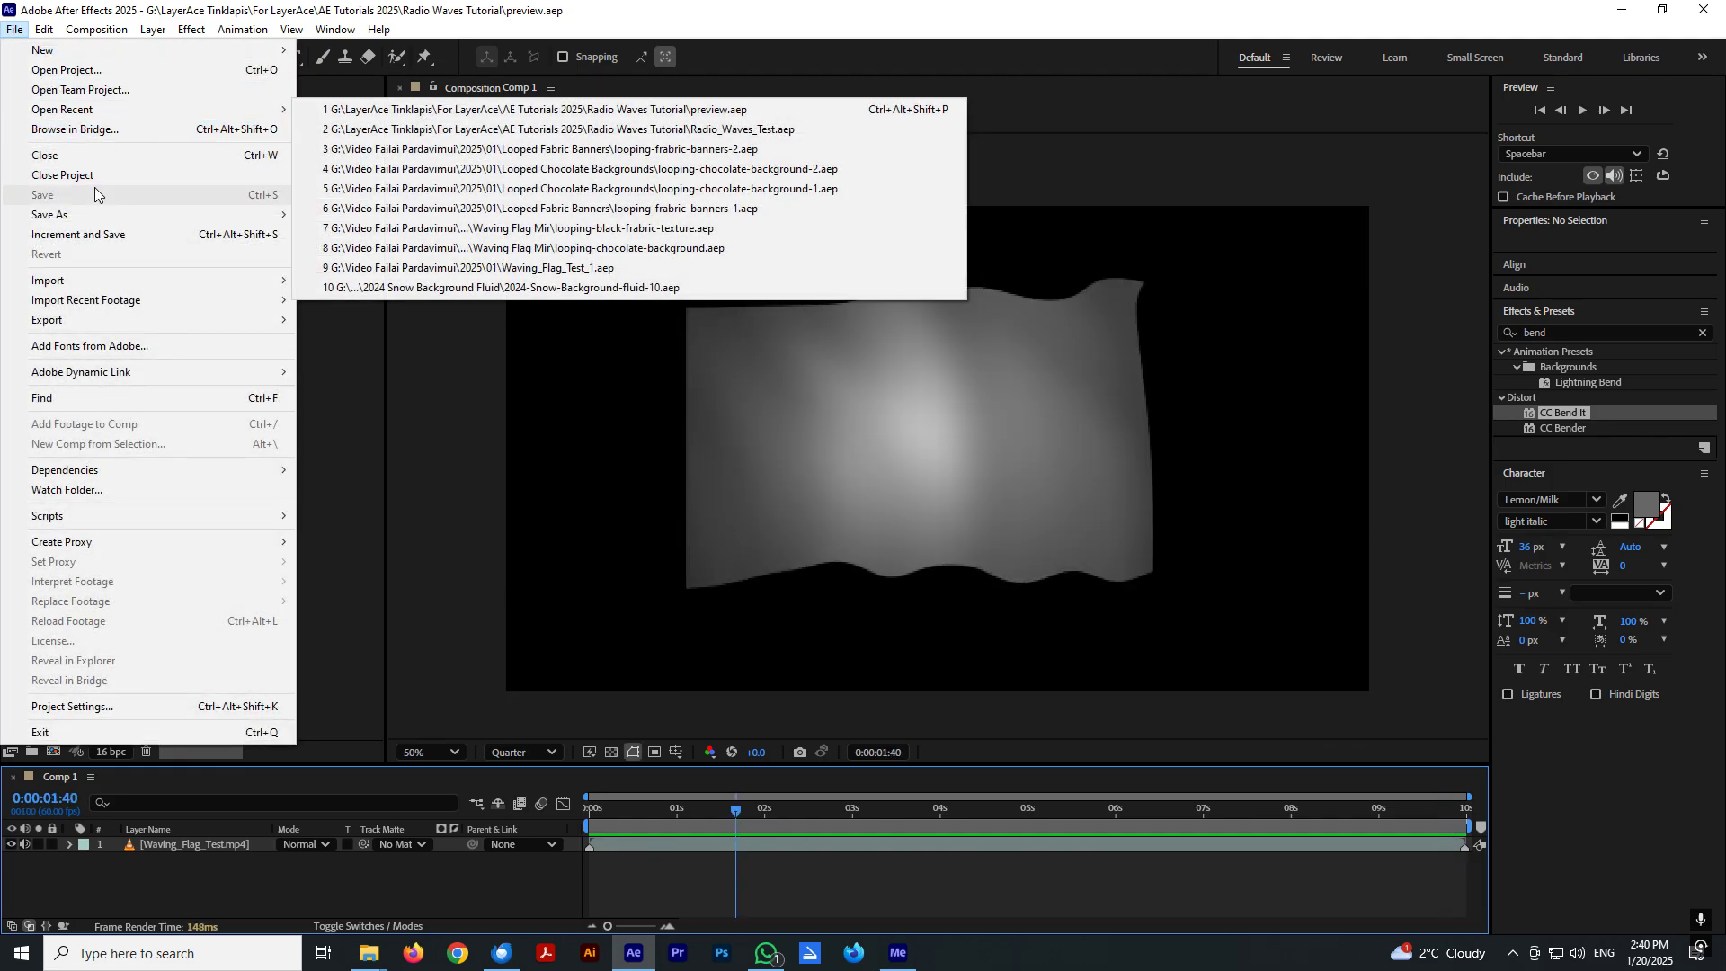
{"action": "left_click", "coordinate": [101, 176]}
{"action": "left_click", "coordinate": [904, 482]}
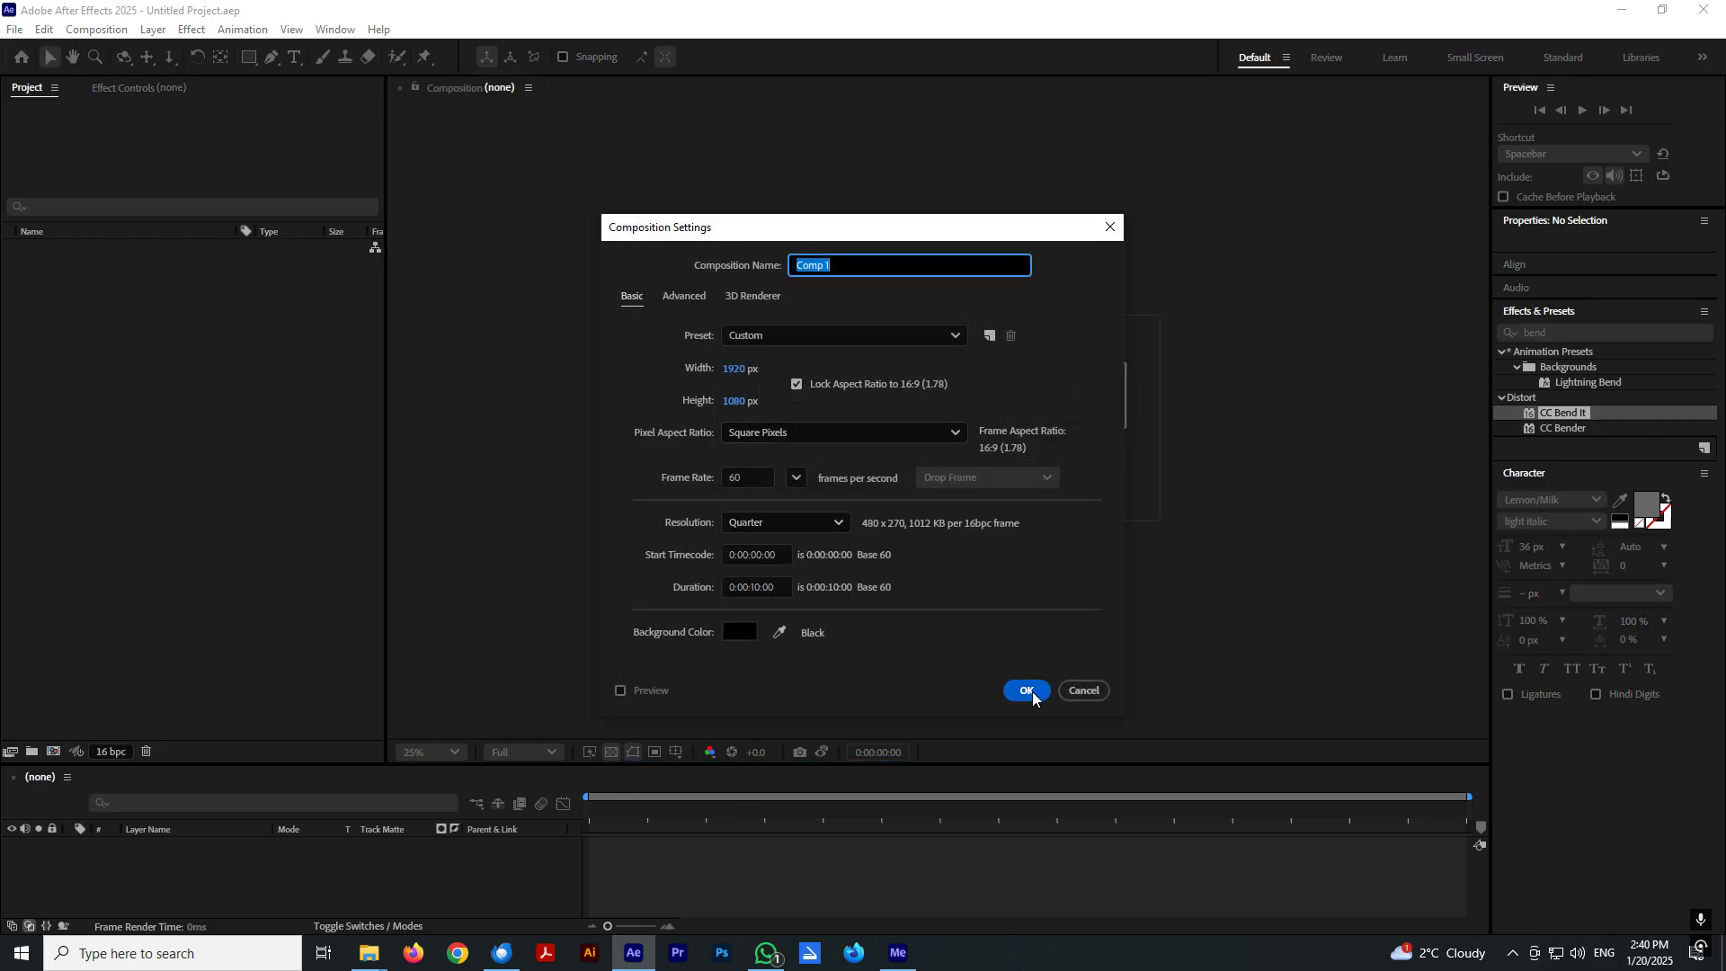
{"action": "left_click", "coordinate": [755, 587]}
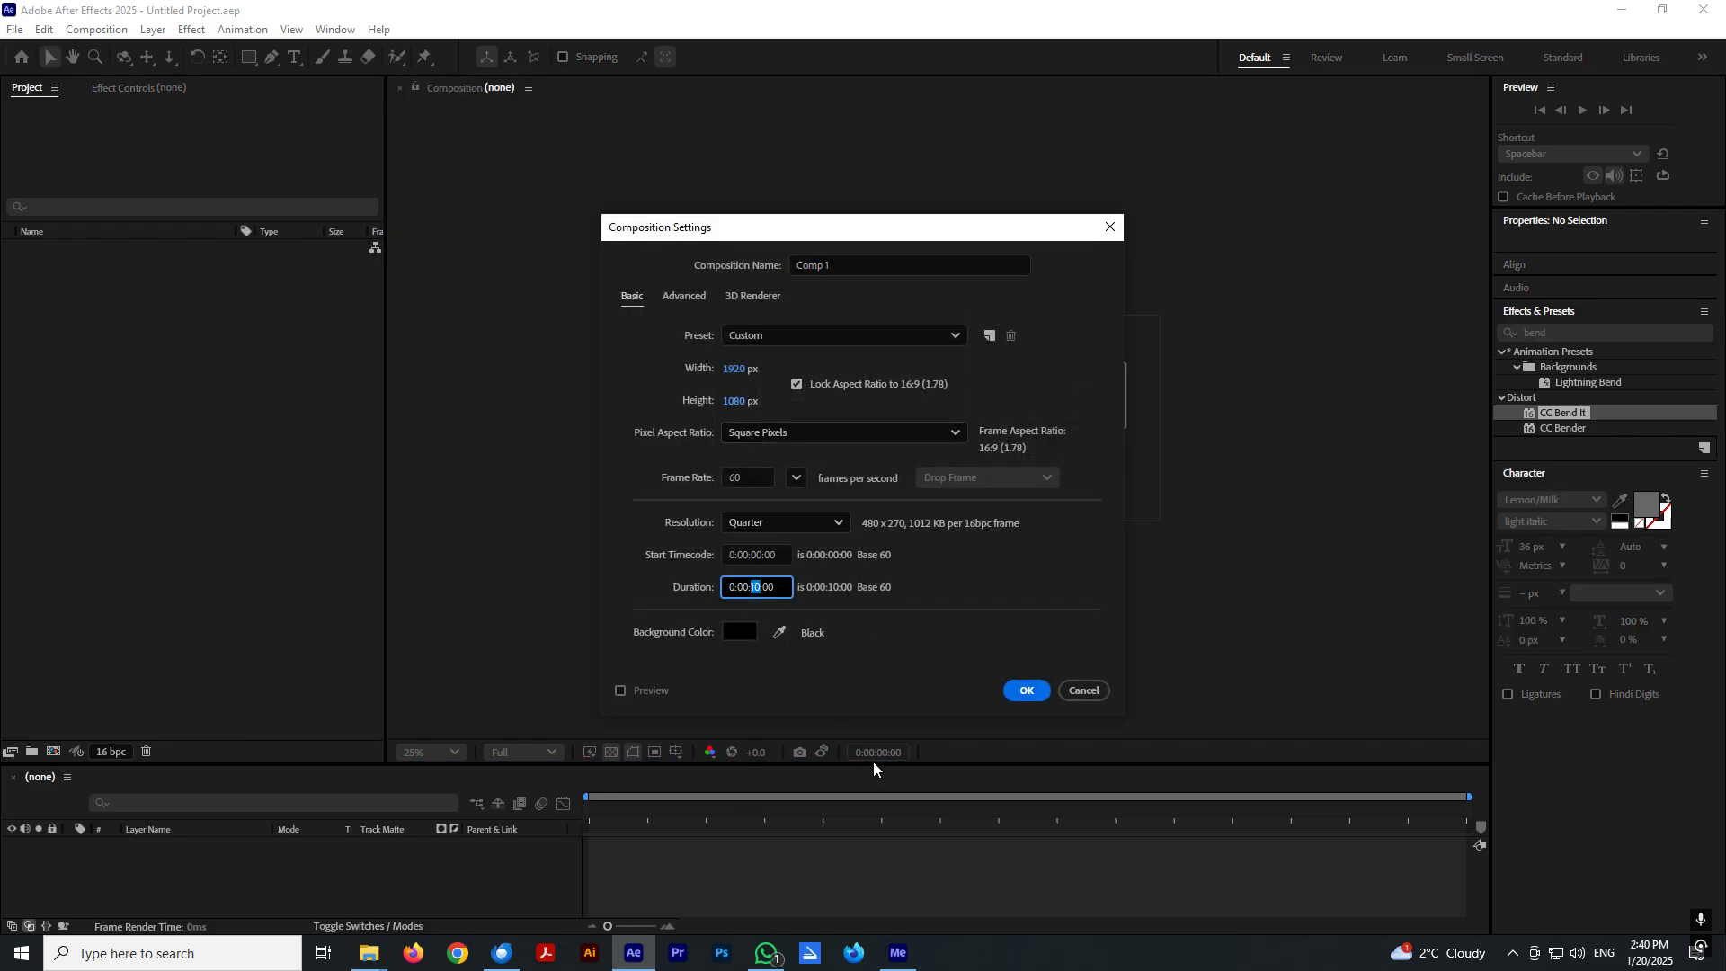
{"action": "type", "text": "20"}
{"action": "left_click", "coordinate": [1026, 691]}
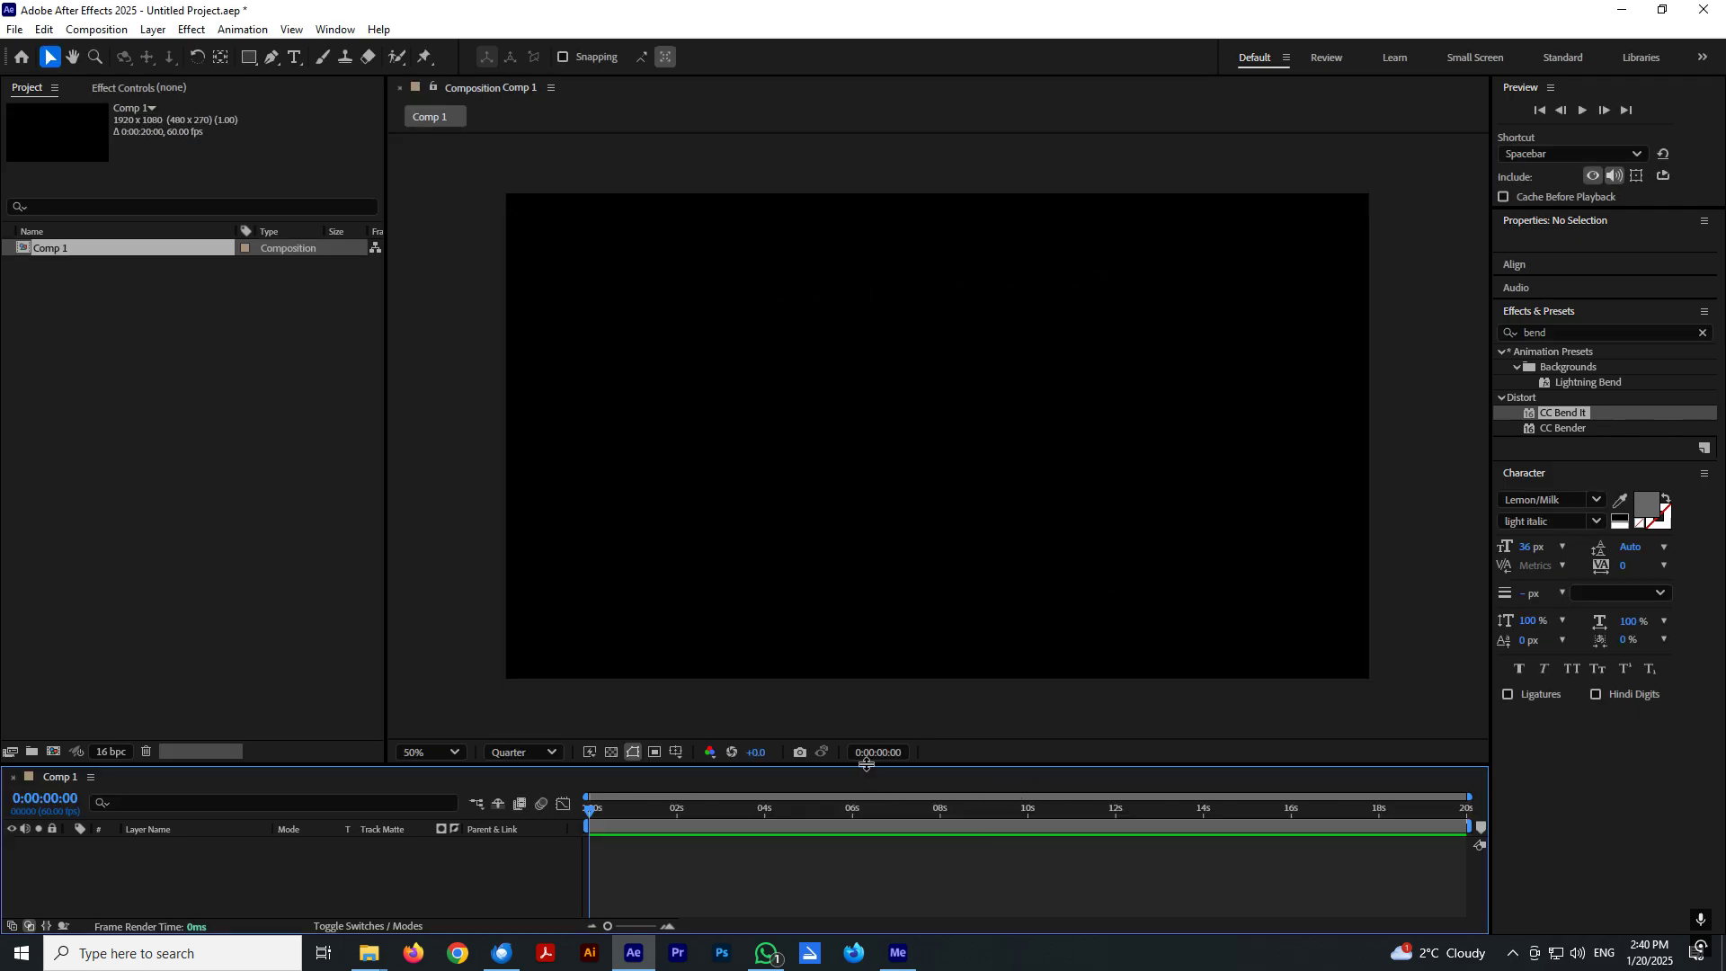
Draw a circle with the Ellipse Tool near the composition's upper left.
{"action": "left_click_drag", "start_coordinate": [868, 762], "coordinate": [889, 627]}
{"action": "left_click_drag", "start_coordinate": [650, 628], "coordinate": [631, 669]}
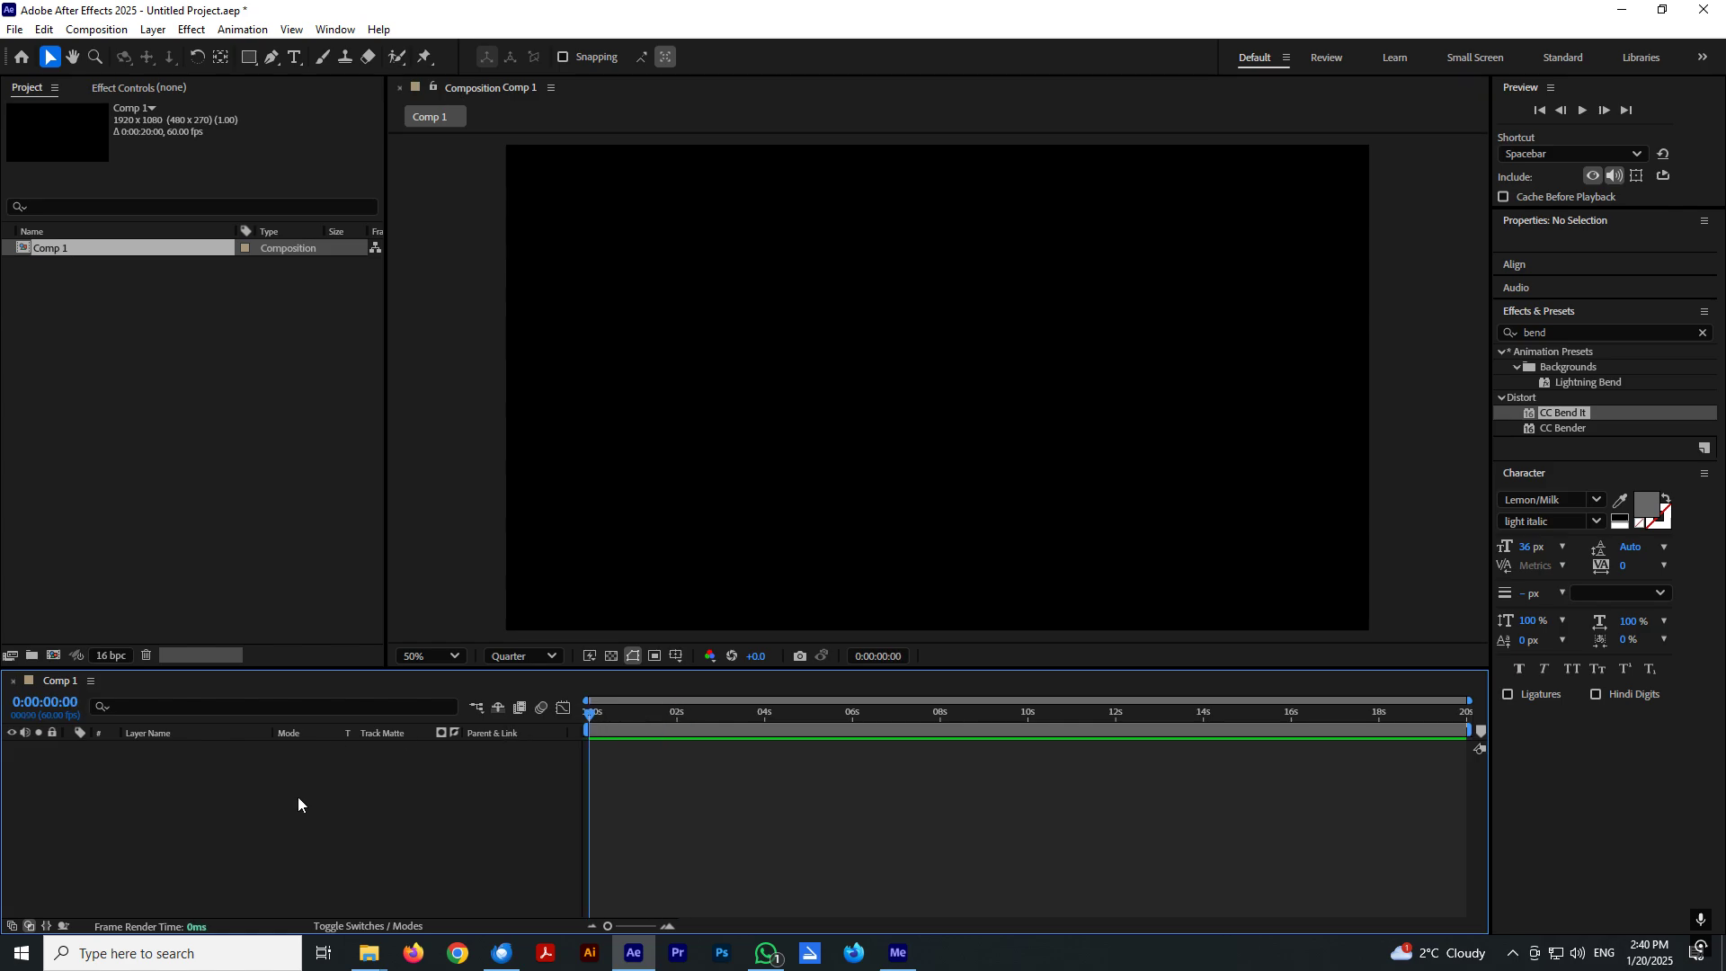
{"action": "left_click", "coordinate": [248, 57]}
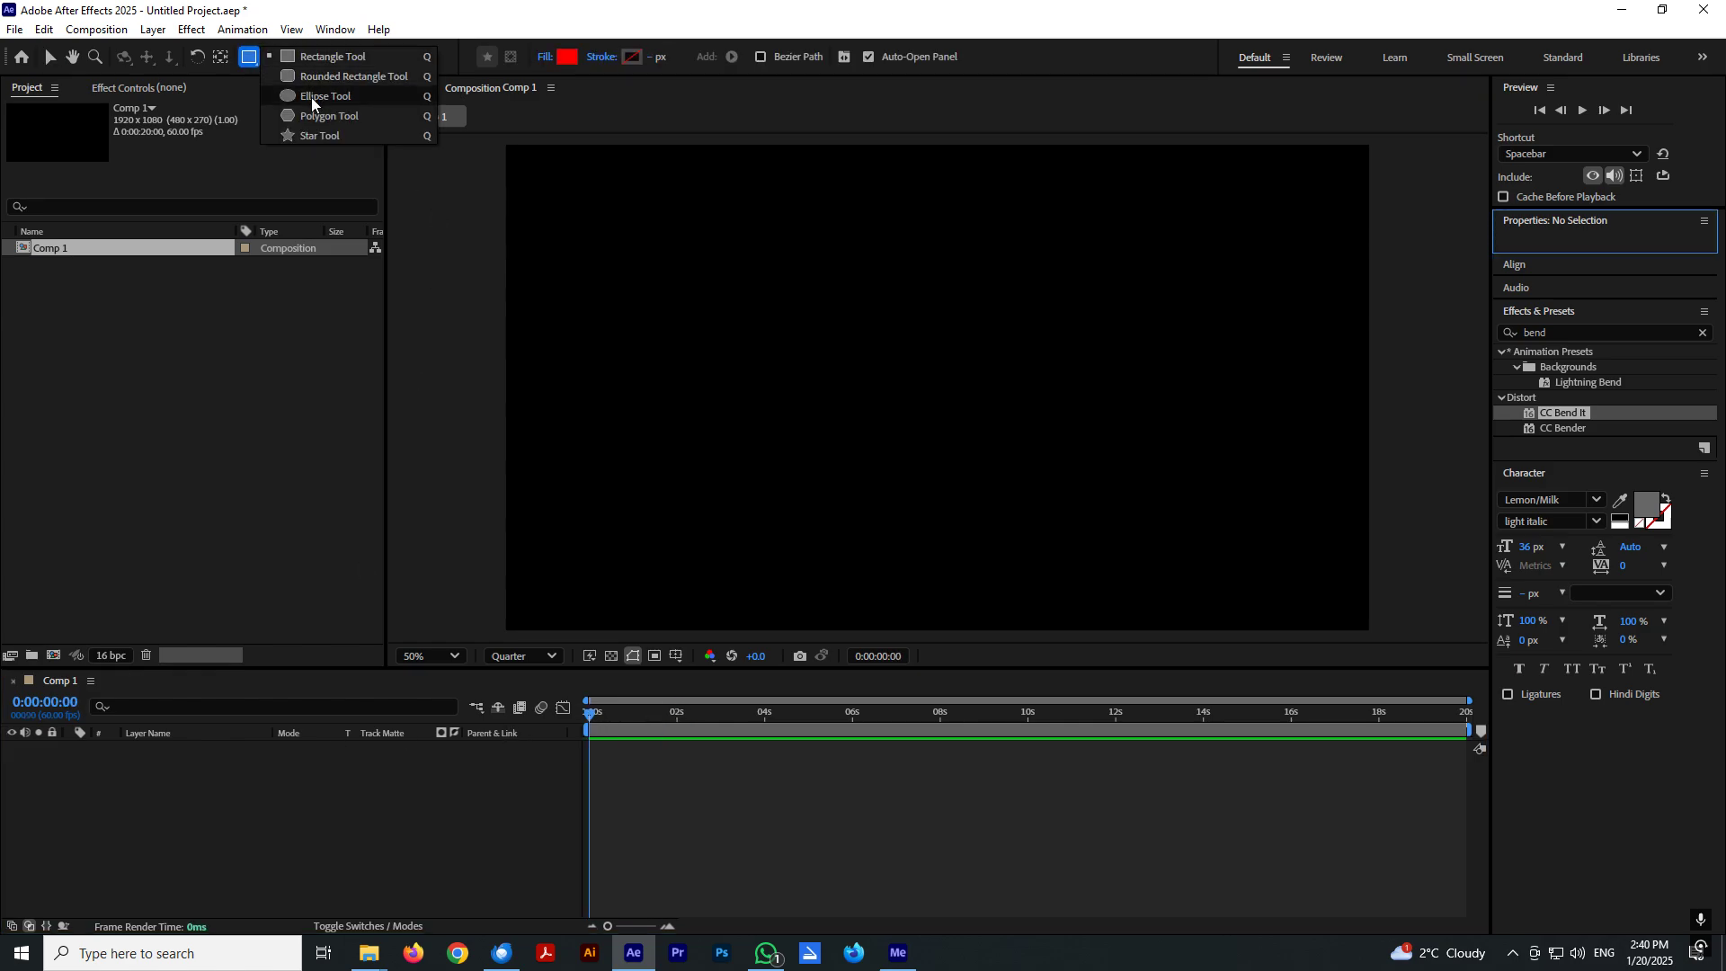
{"action": "left_click", "coordinate": [311, 99]}
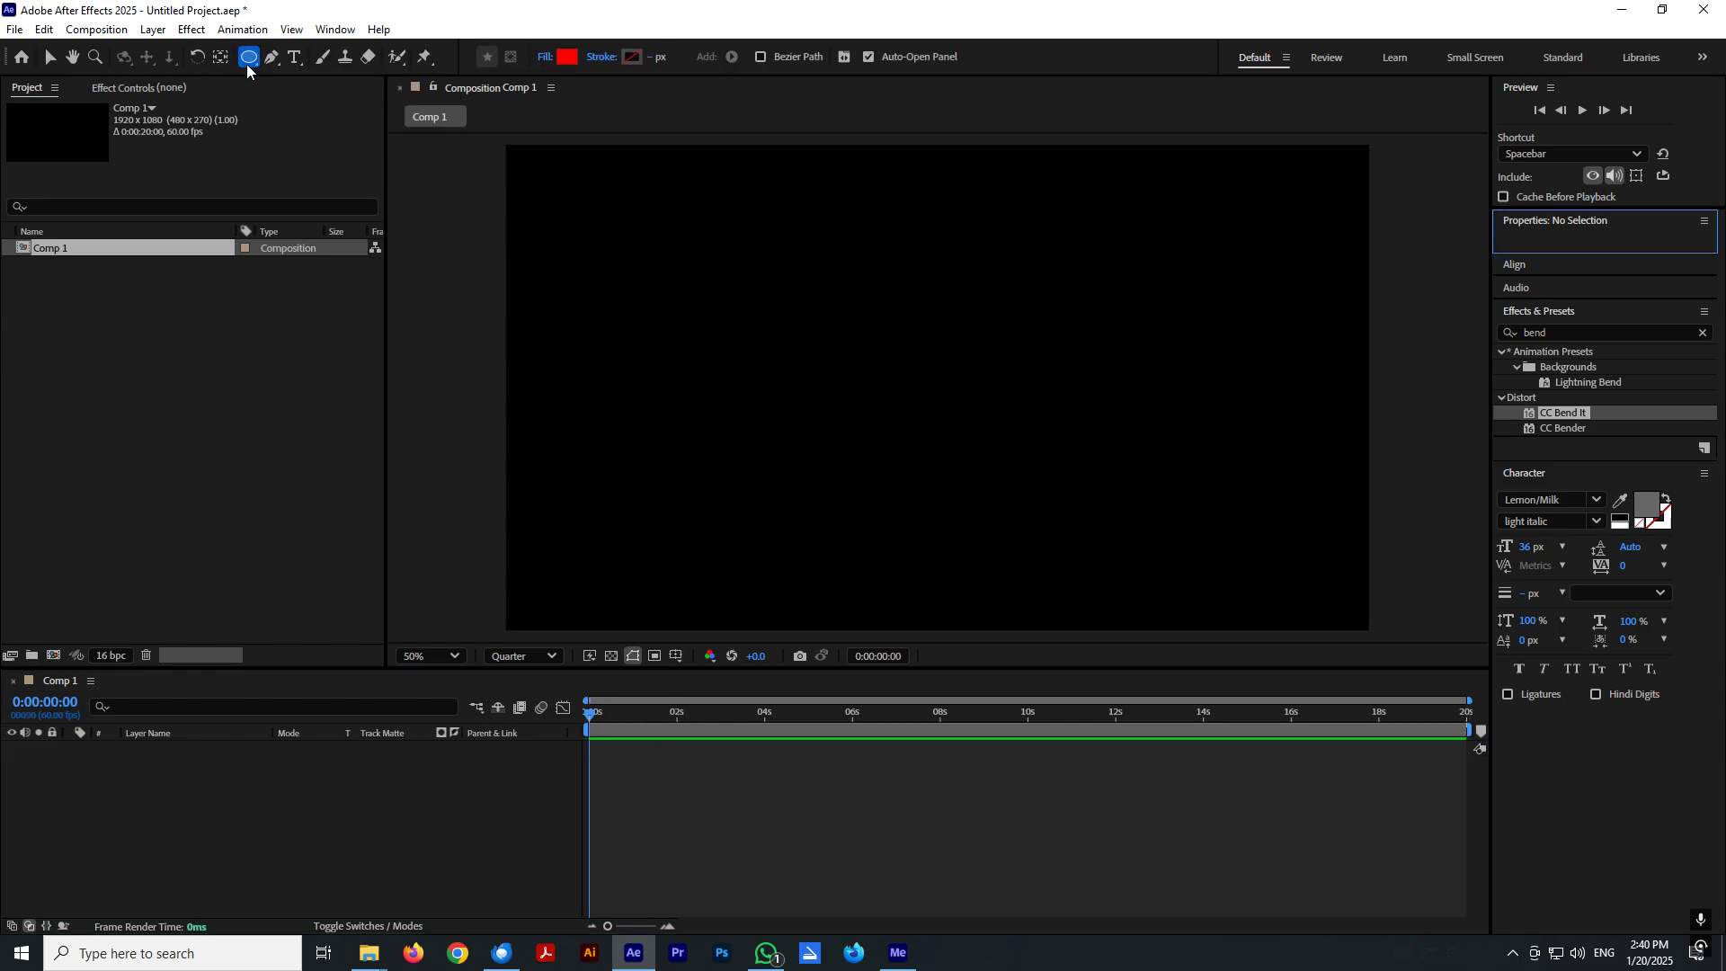
{"action": "key", "text": "comma"}
{"action": "key", "text": "period"}
{"action": "key", "text": "comma"}
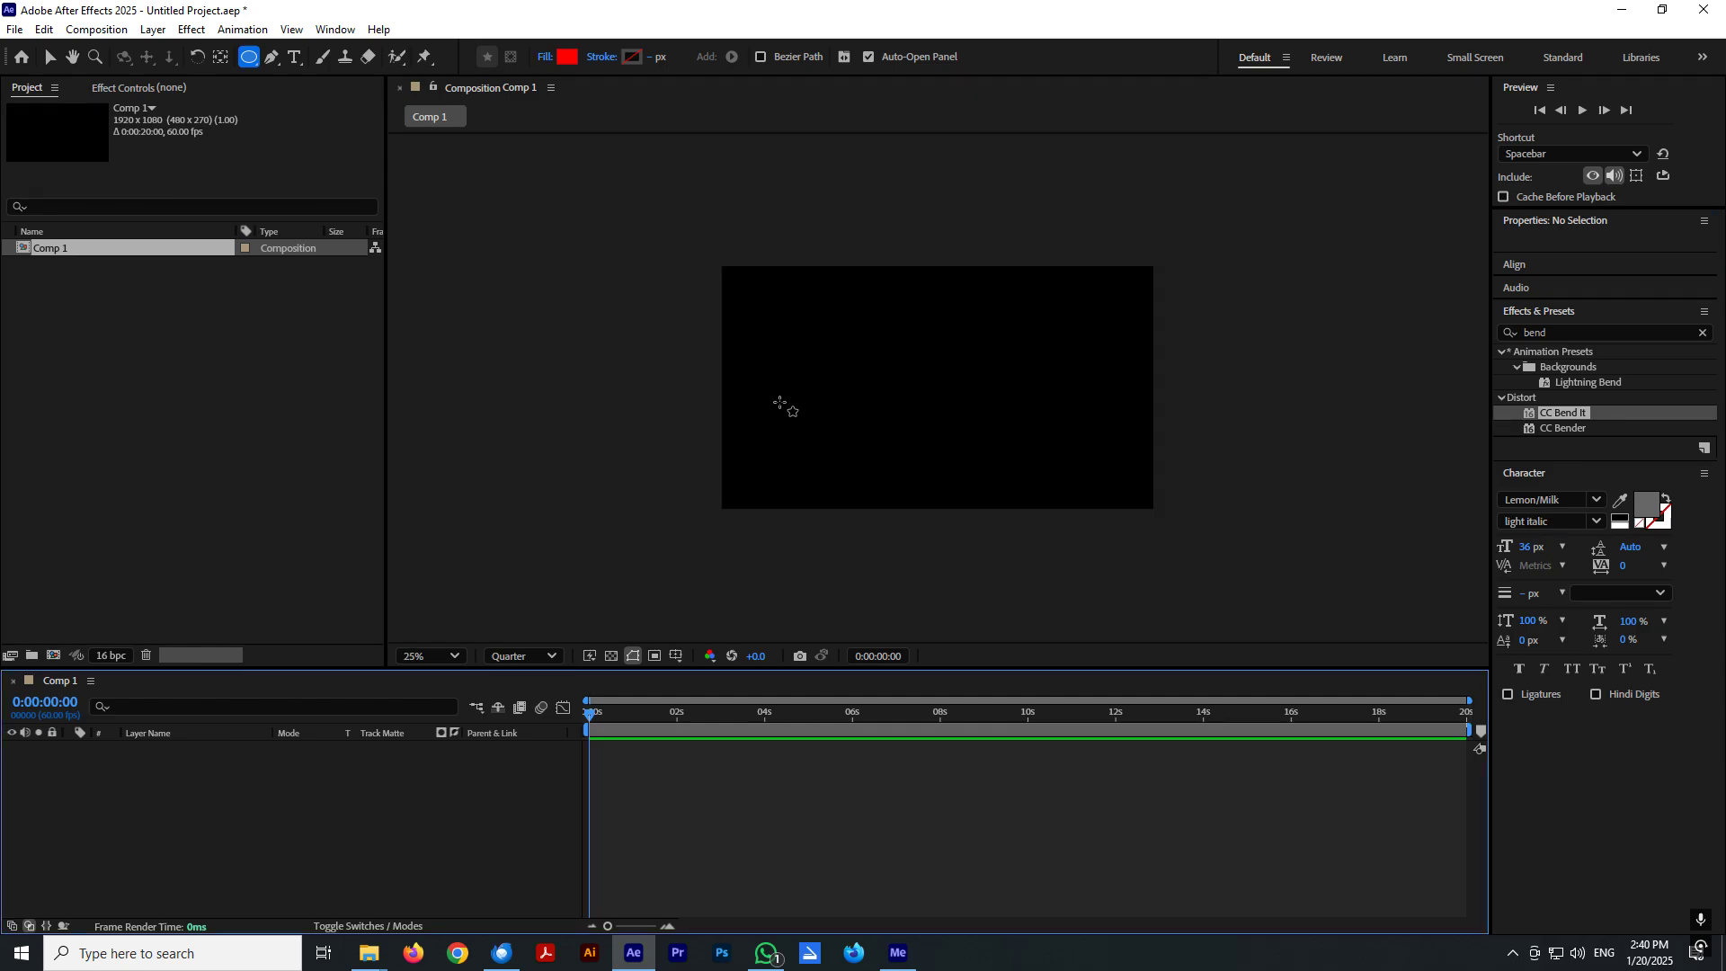
{"action": "left_click_drag", "start_coordinate": [754, 313], "coordinate": [803, 360]}
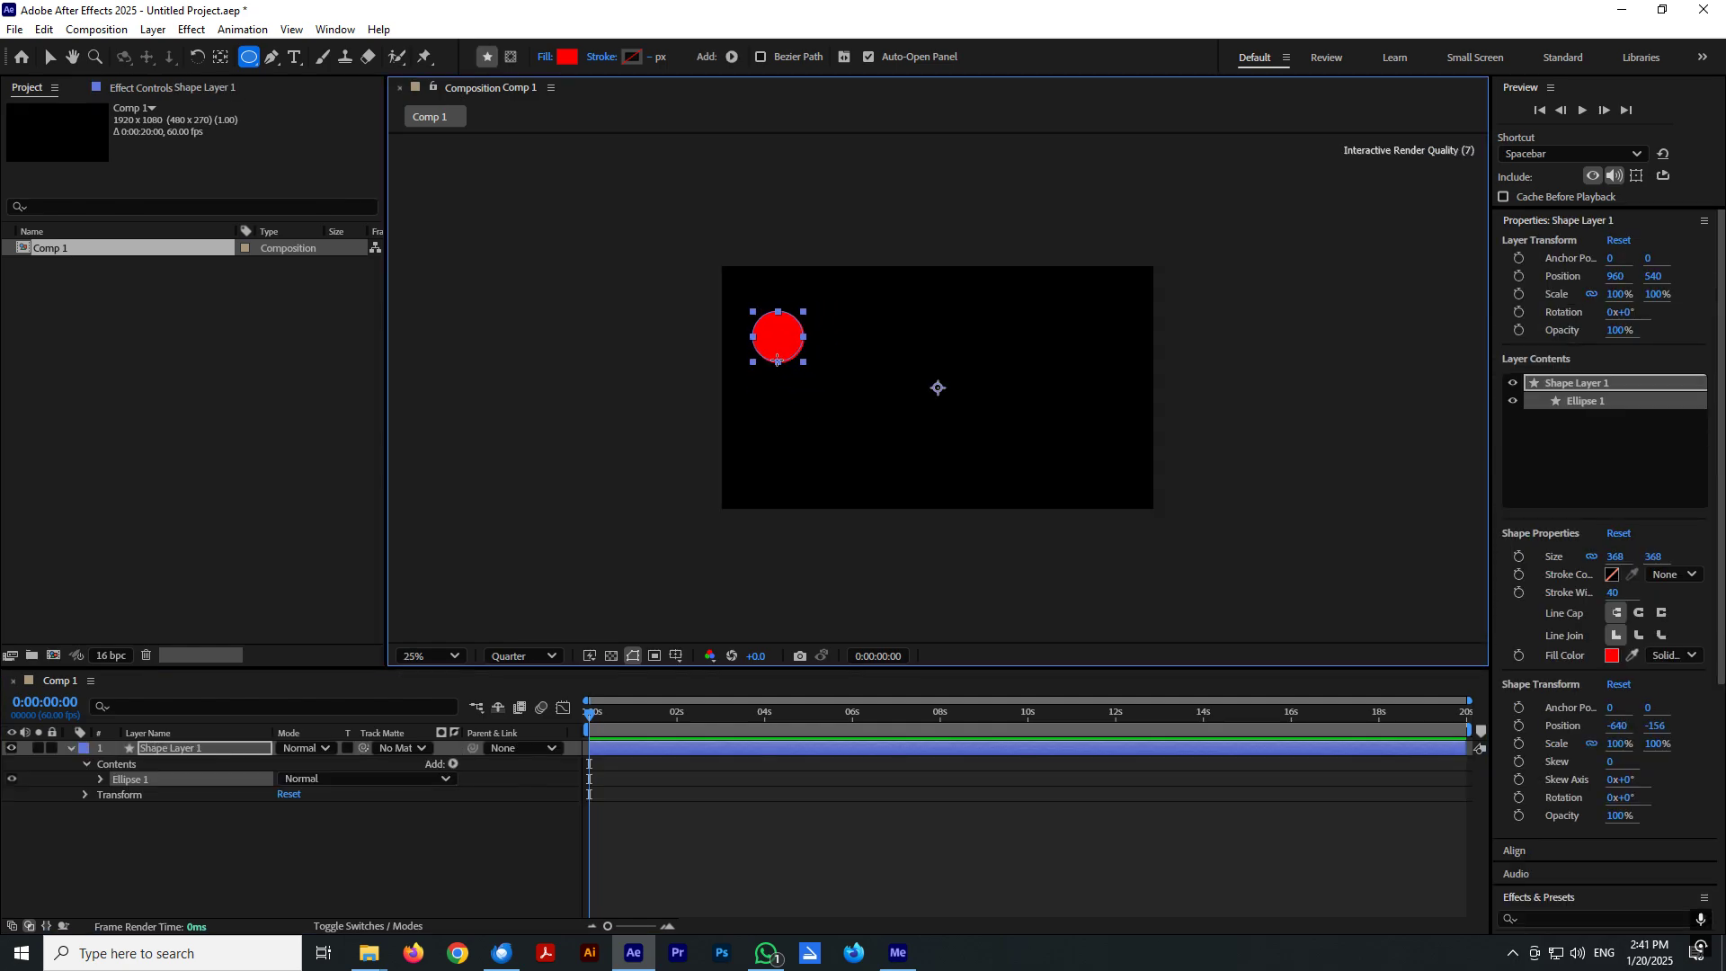
Move the circle to the left edge with no fill and a solid white stroke.
{"action": "key", "text": "v"}
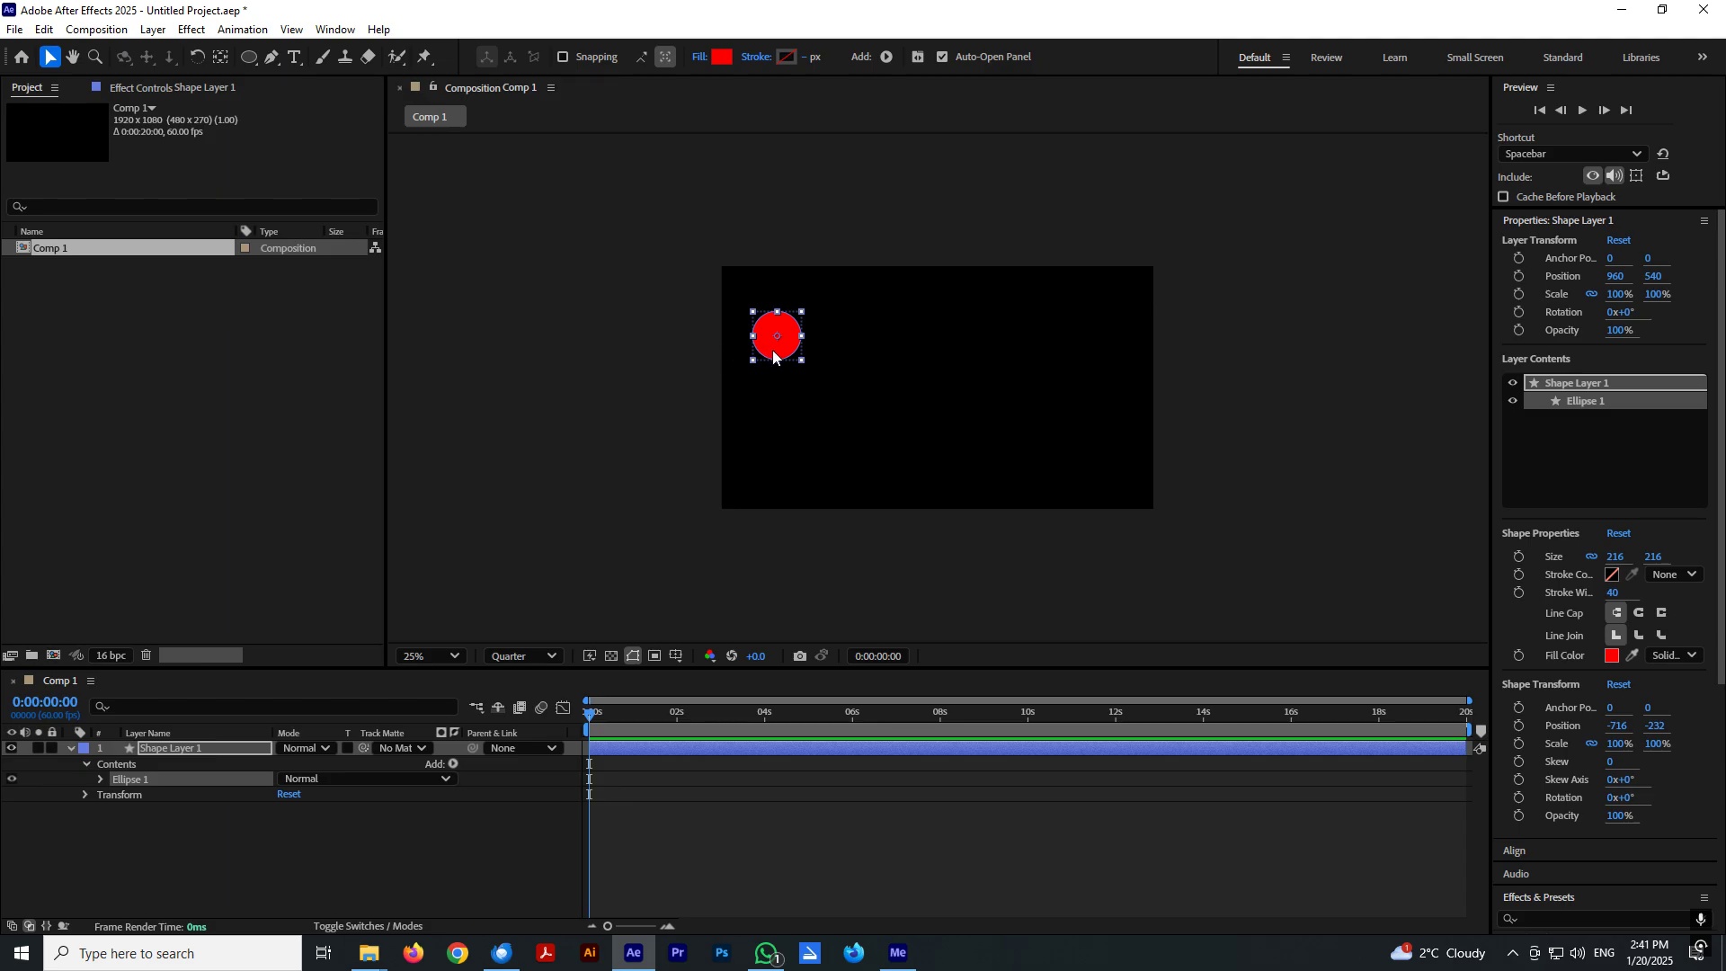
{"action": "left_click_drag", "start_coordinate": [773, 356], "coordinate": [725, 409]}
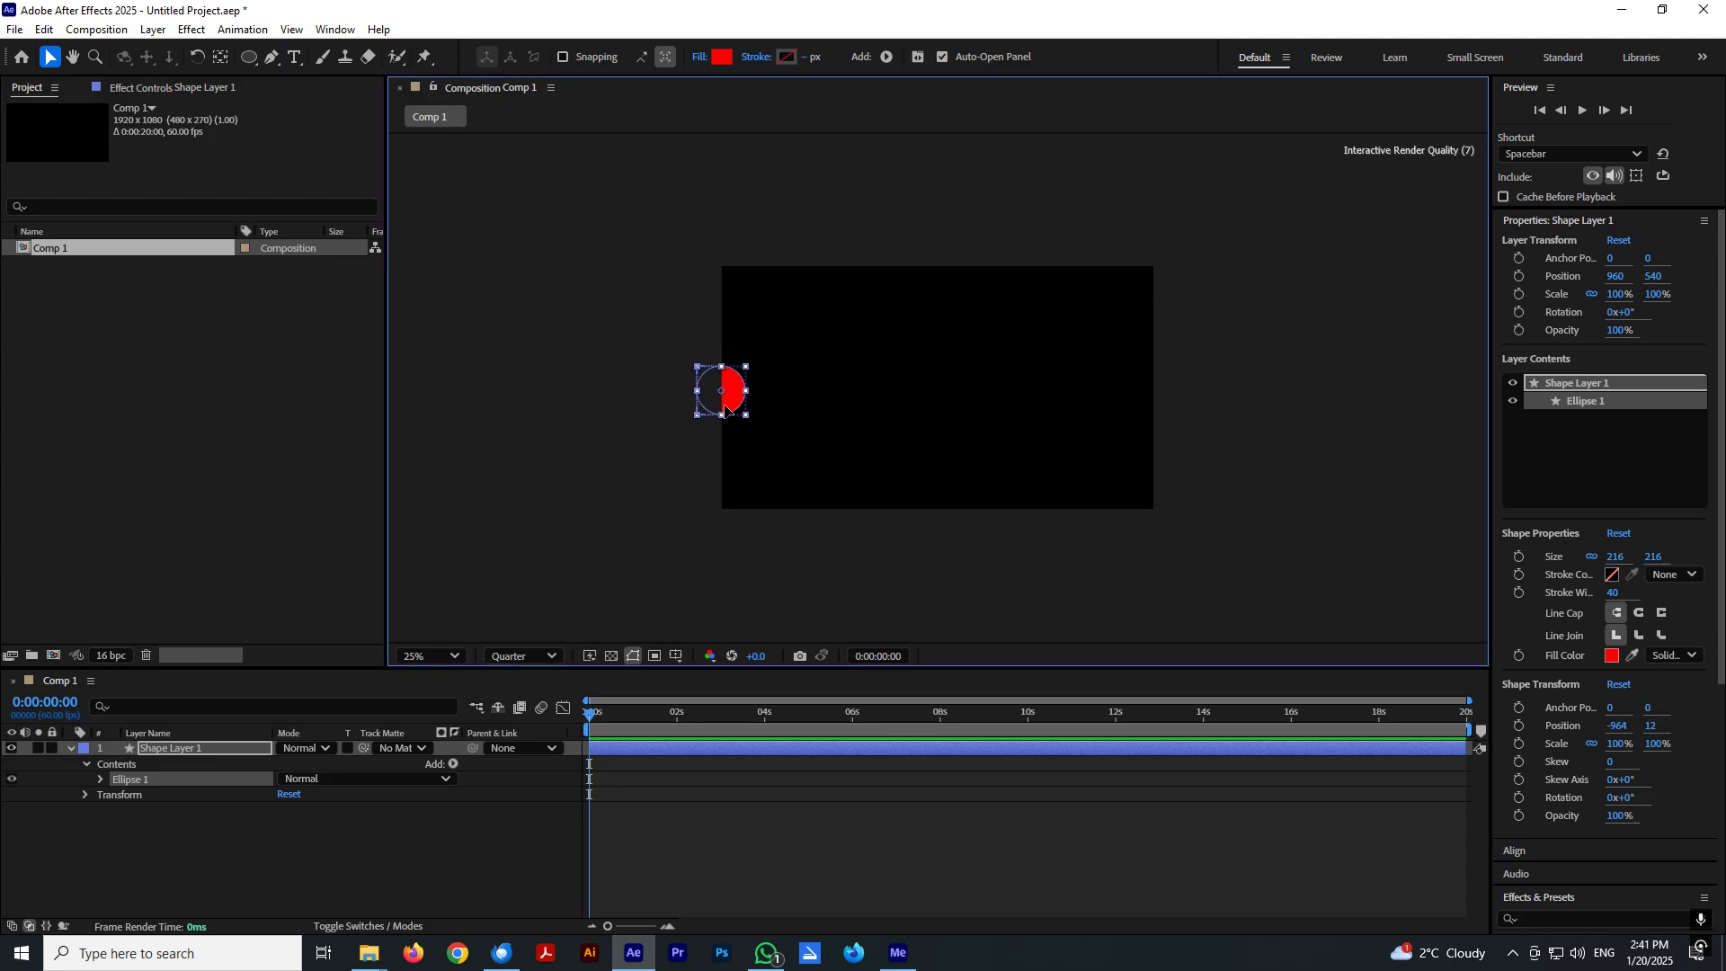
{"action": "left_click", "coordinate": [697, 60]}
{"action": "left_click", "coordinate": [770, 430]}
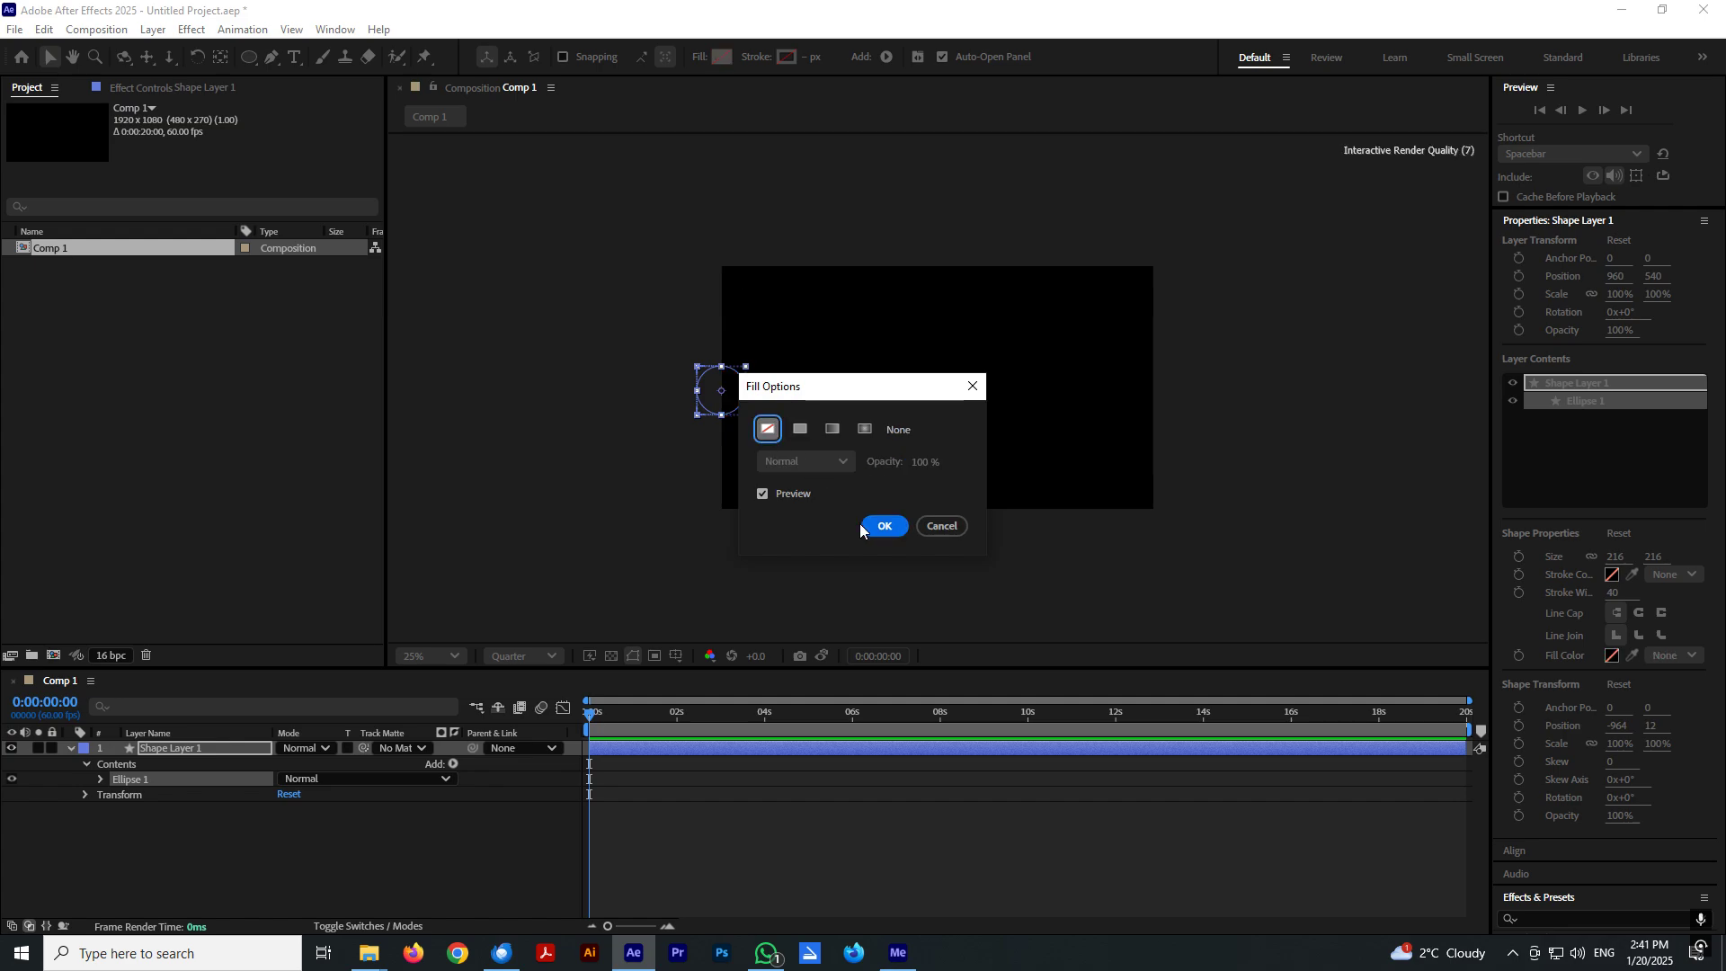
{"action": "left_click", "coordinate": [881, 522]}
{"action": "left_click", "coordinate": [757, 57]}
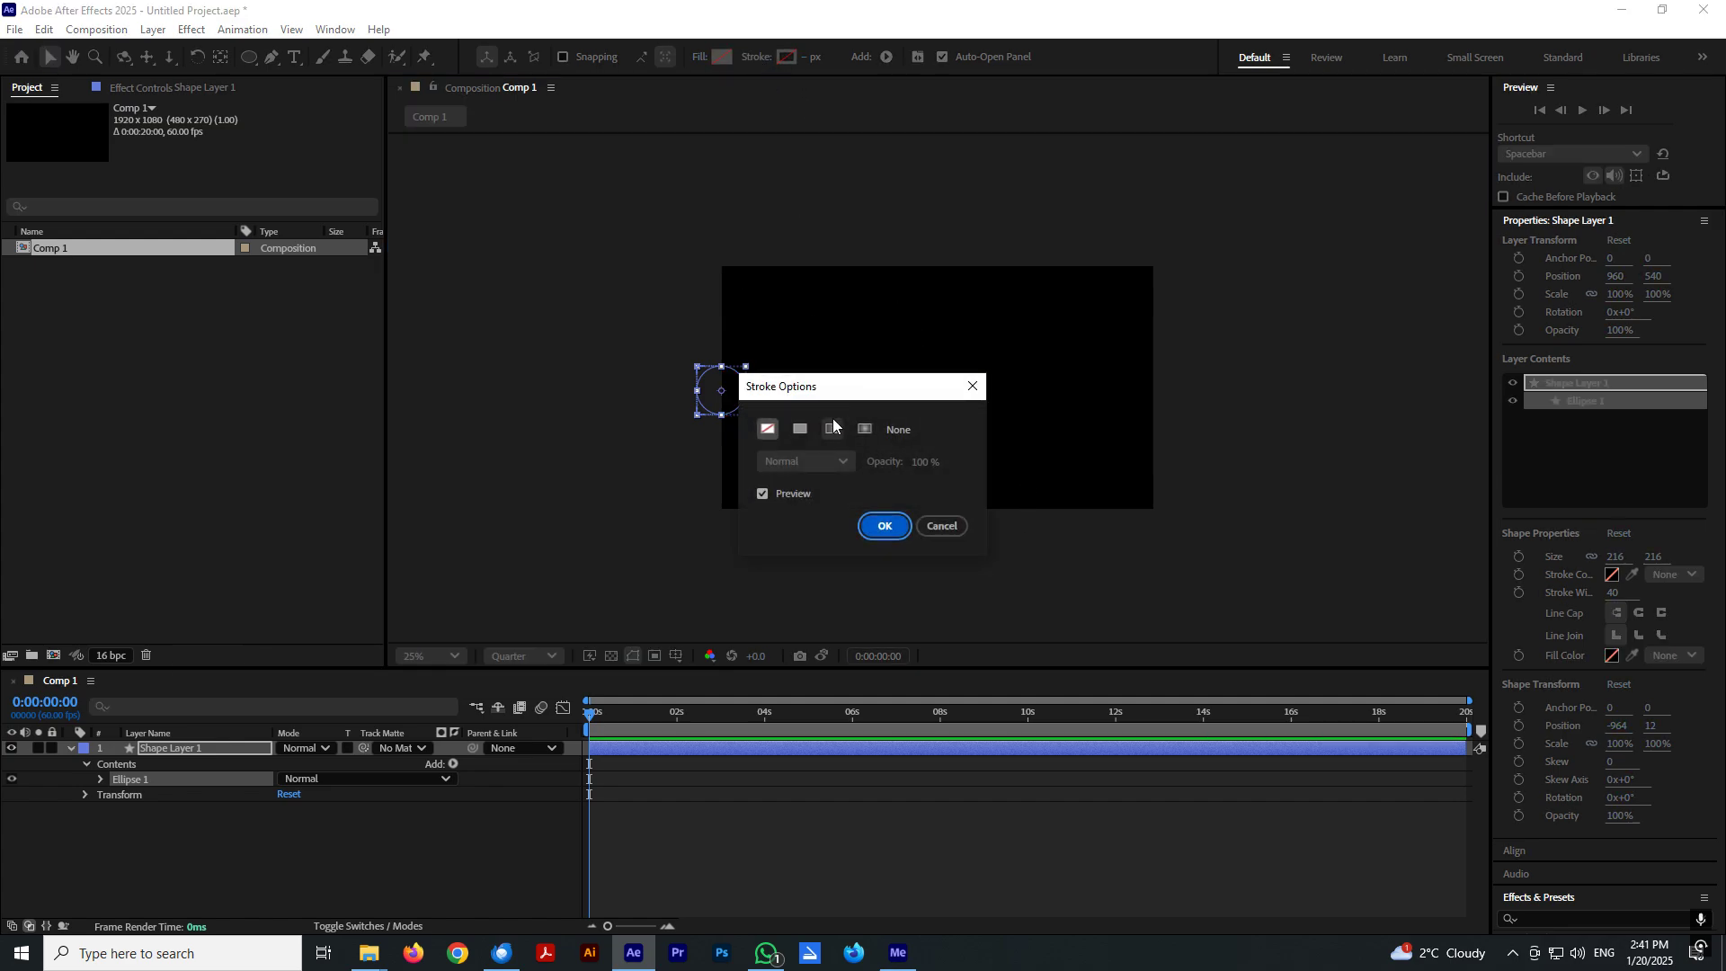
{"action": "left_click", "coordinate": [881, 531]}
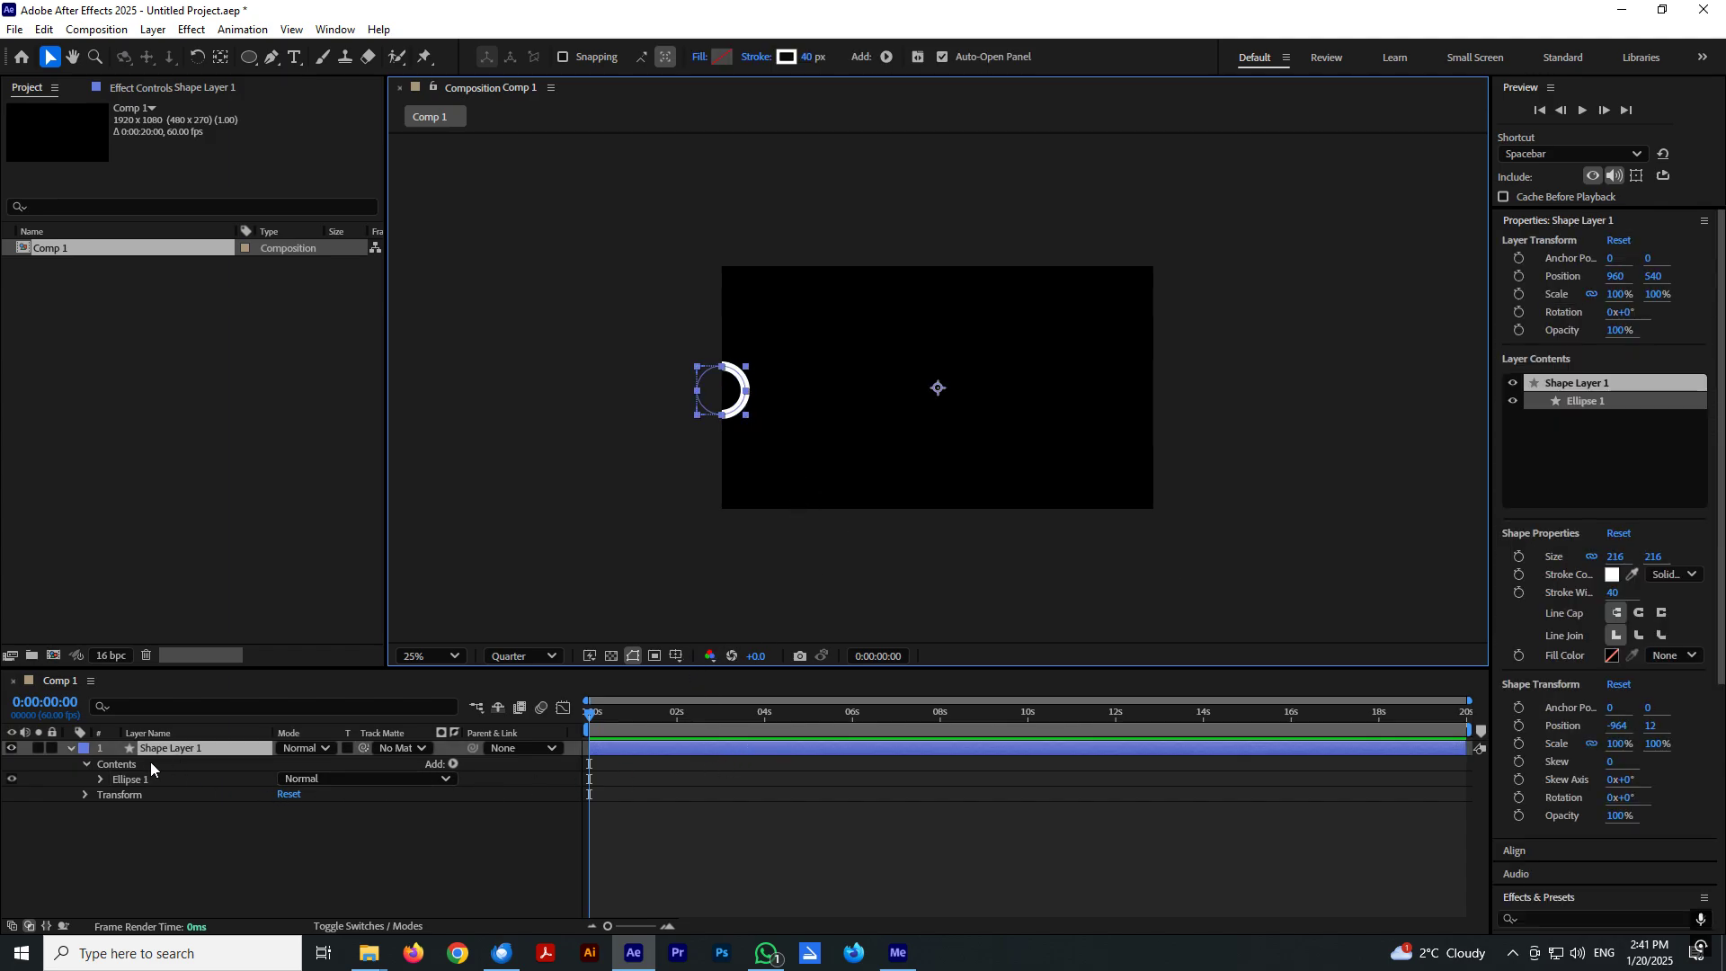
Set Ellipse Path 1's Size to 0 and keyframe it at 0 seconds.
{"action": "left_click", "coordinate": [101, 781]}
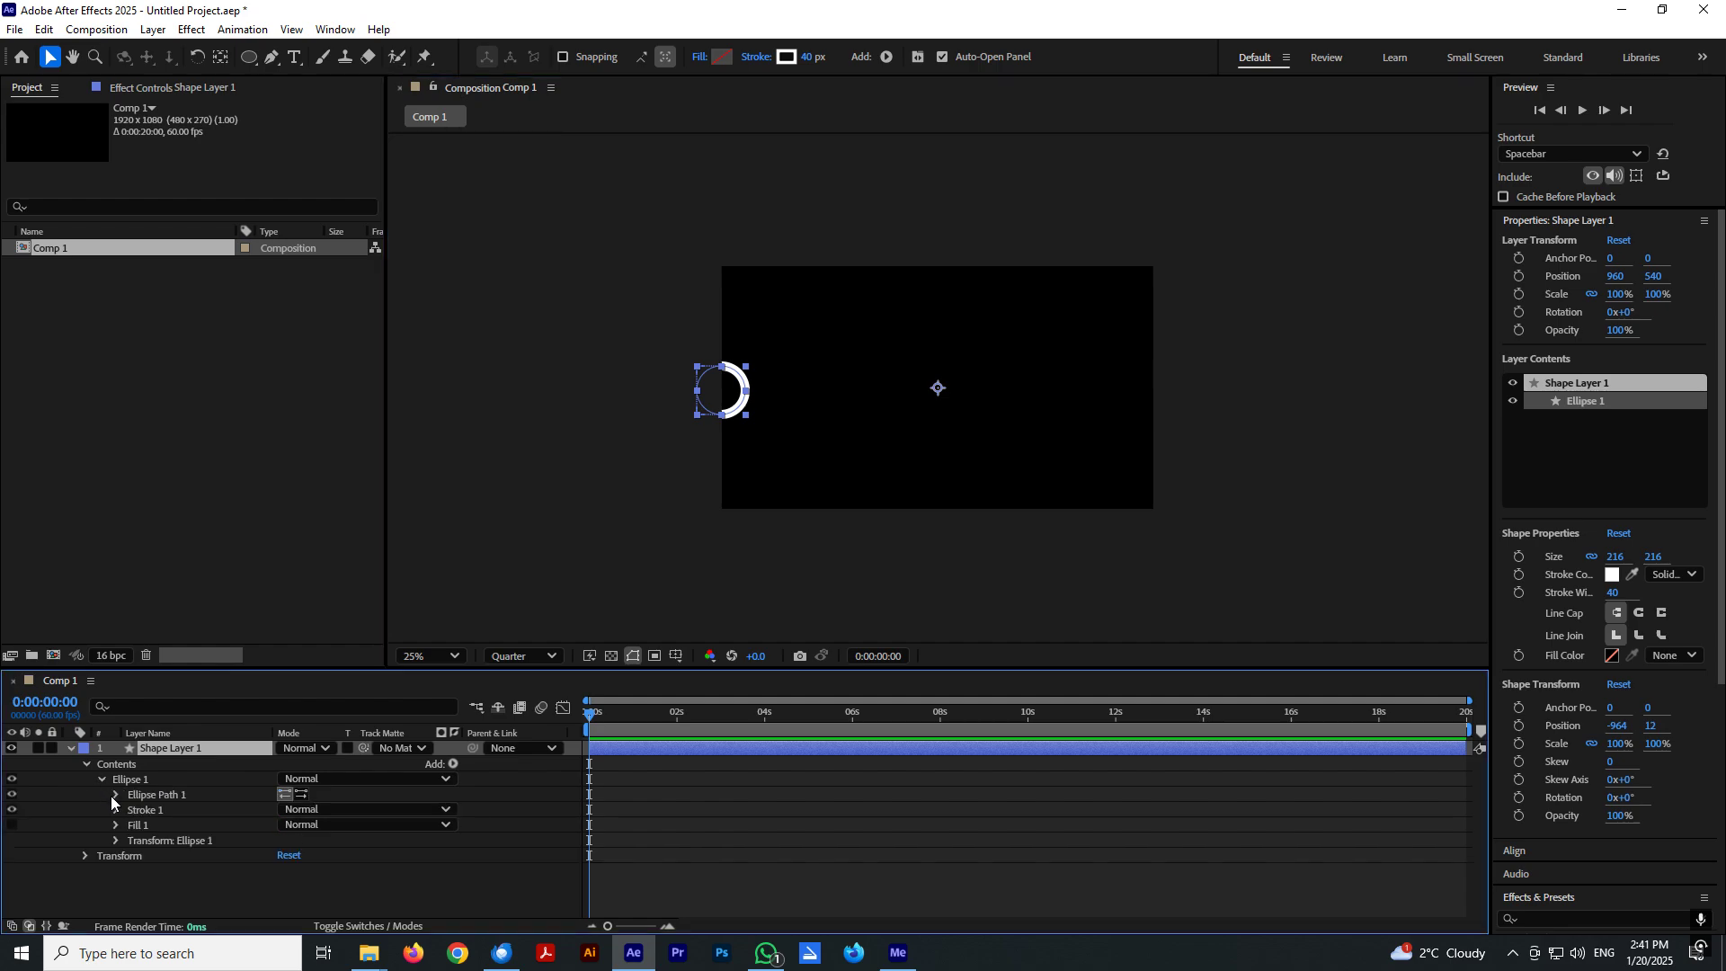
{"action": "left_click", "coordinate": [115, 796]}
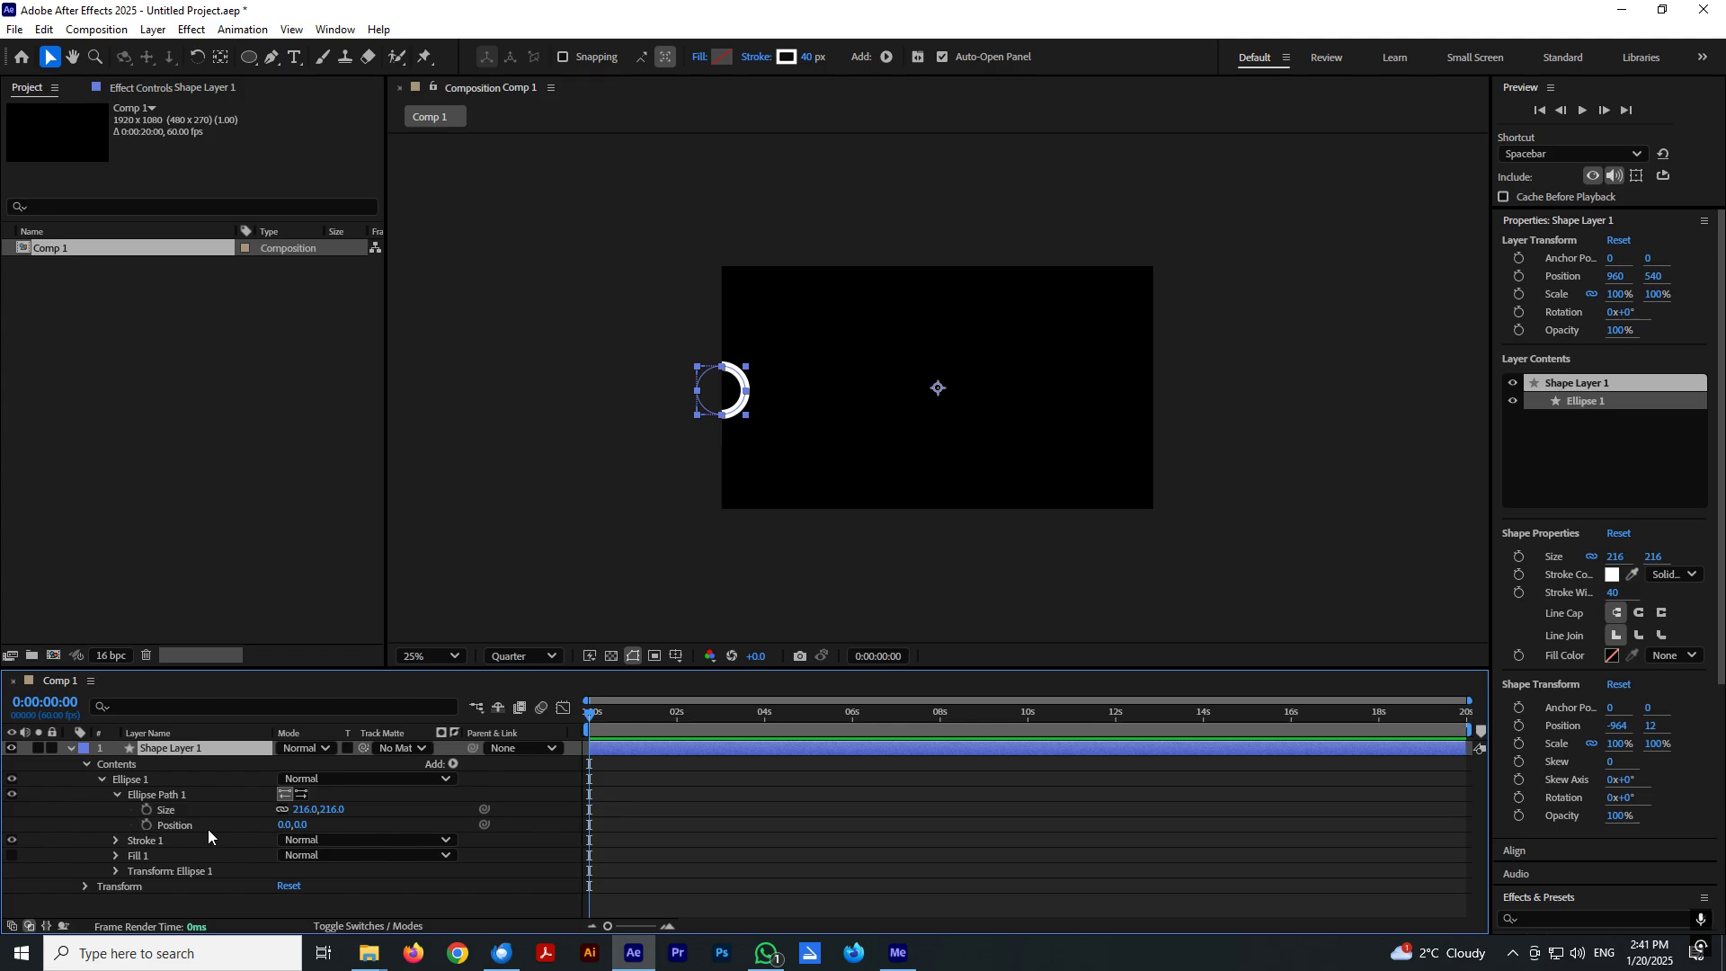
{"action": "left_click_drag", "start_coordinate": [599, 711], "coordinate": [589, 712]}
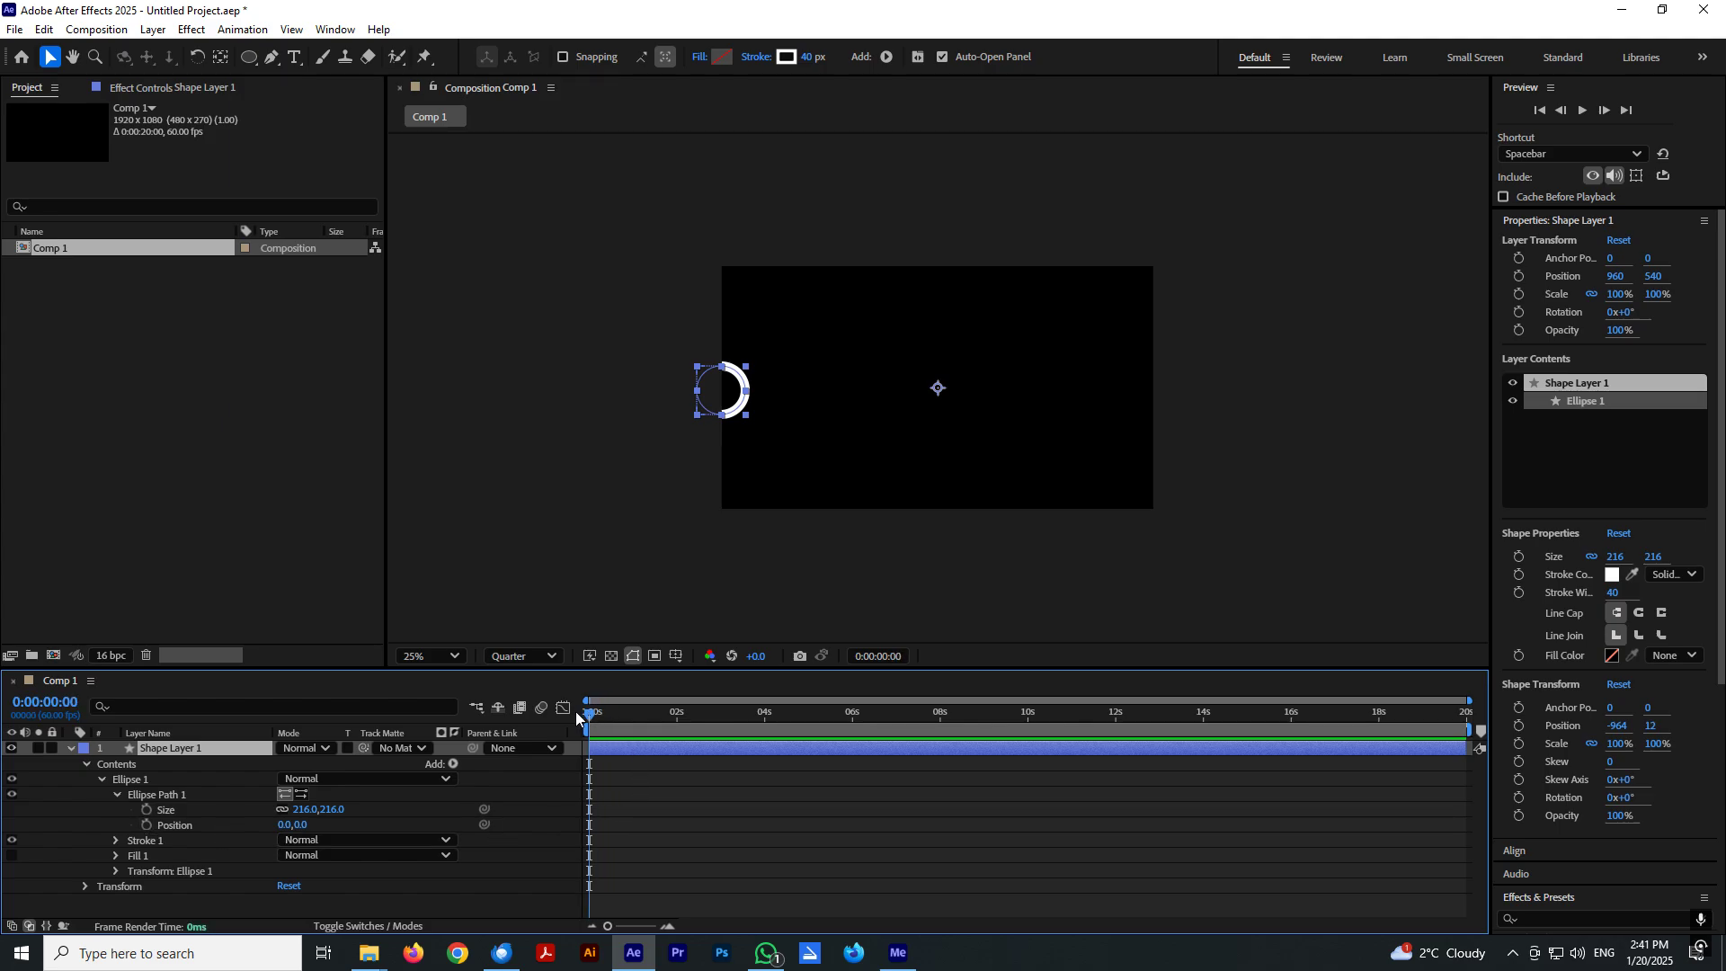
{"action": "left_click", "coordinate": [305, 810]}
{"action": "type", "text": "0"}
{"action": "key", "text": "Return"}
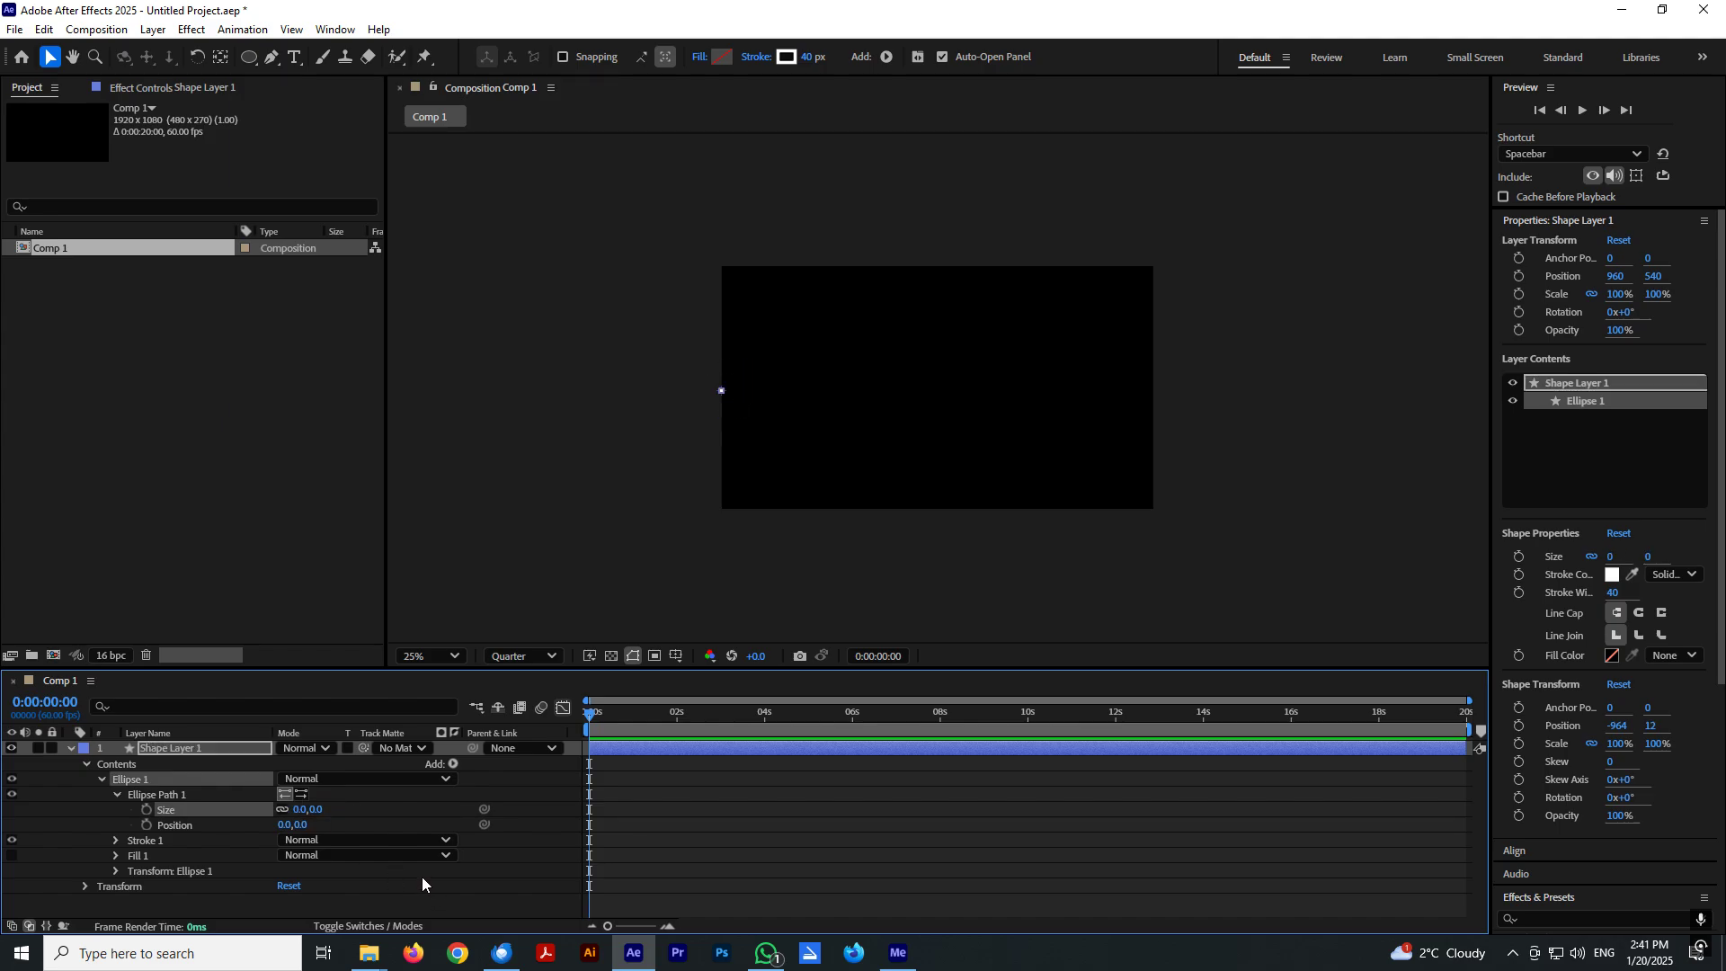
{"action": "left_click", "coordinate": [147, 810]}
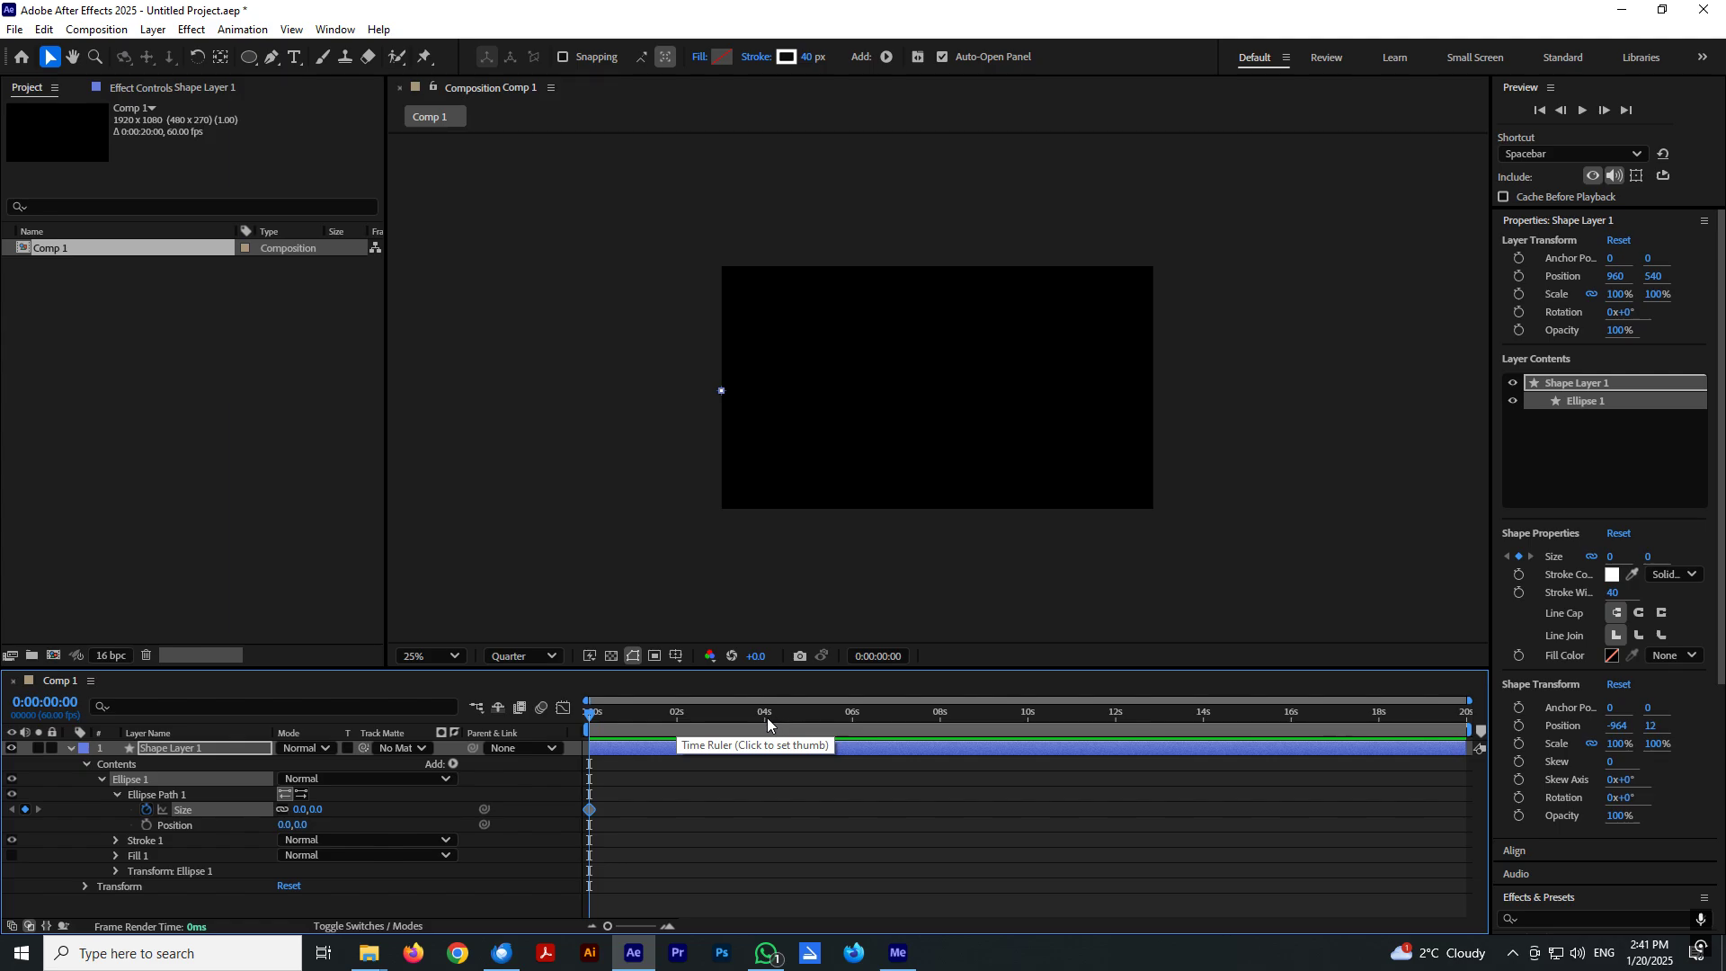
Keyframe Size 4500 at 4 seconds and apply Easy Ease to both keyframes.
{"action": "left_click", "coordinate": [764, 717]}
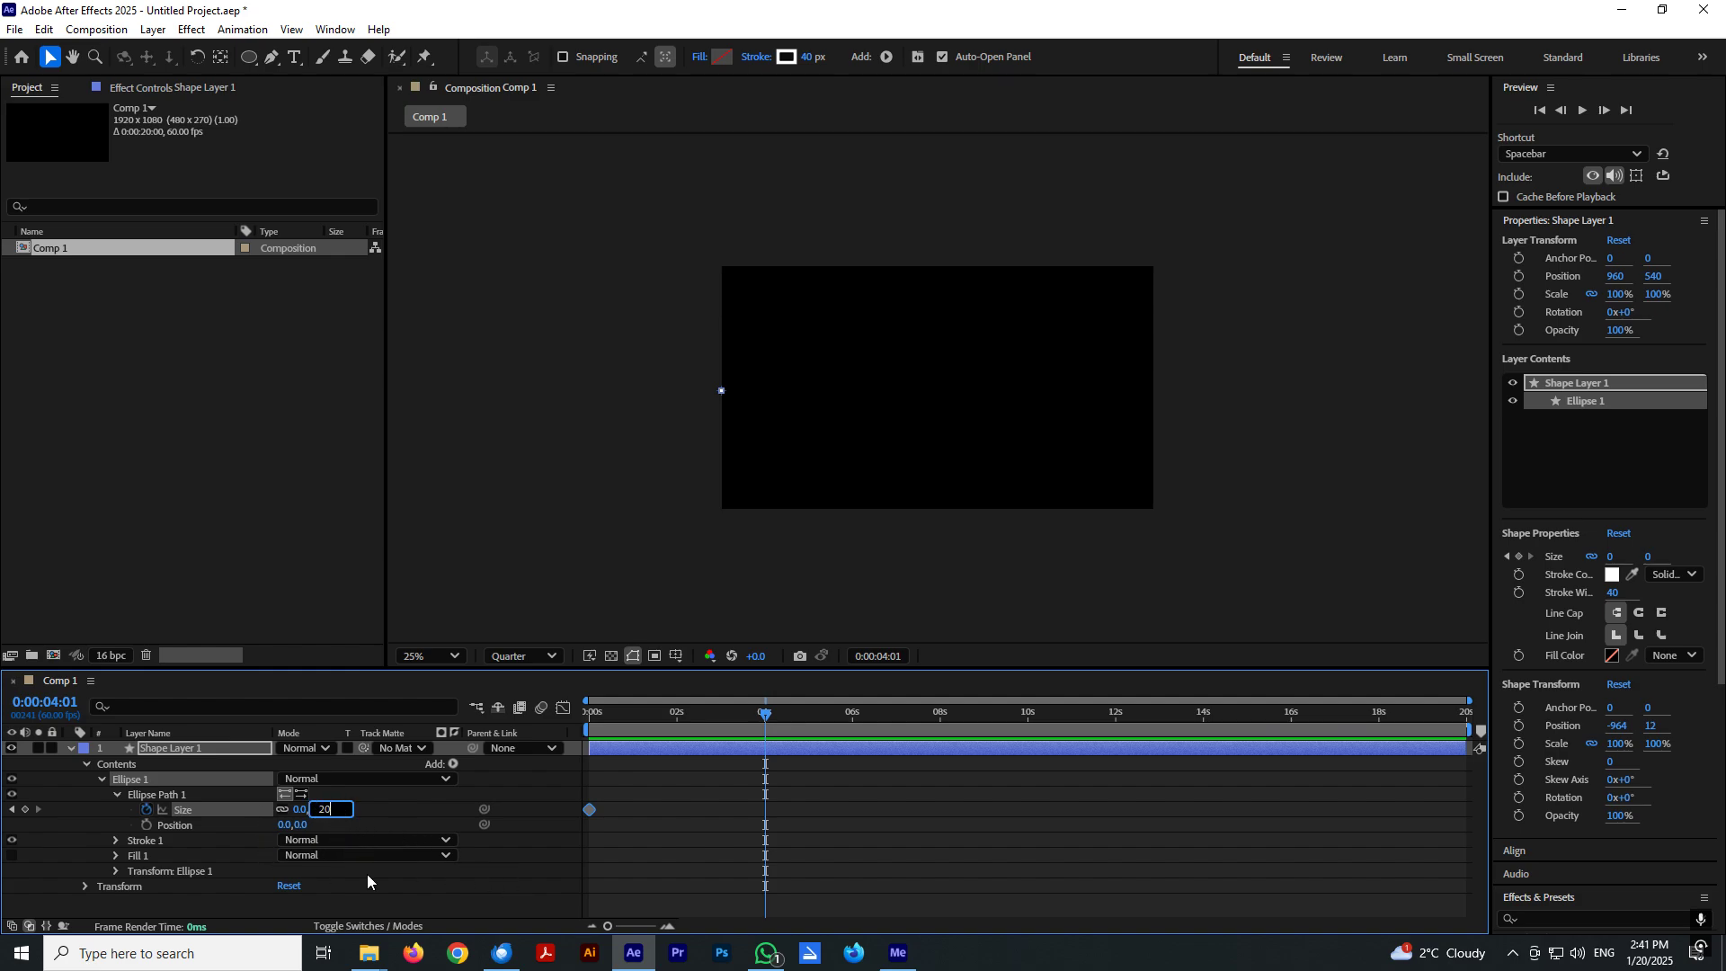
{"action": "key", "text": "Return"}
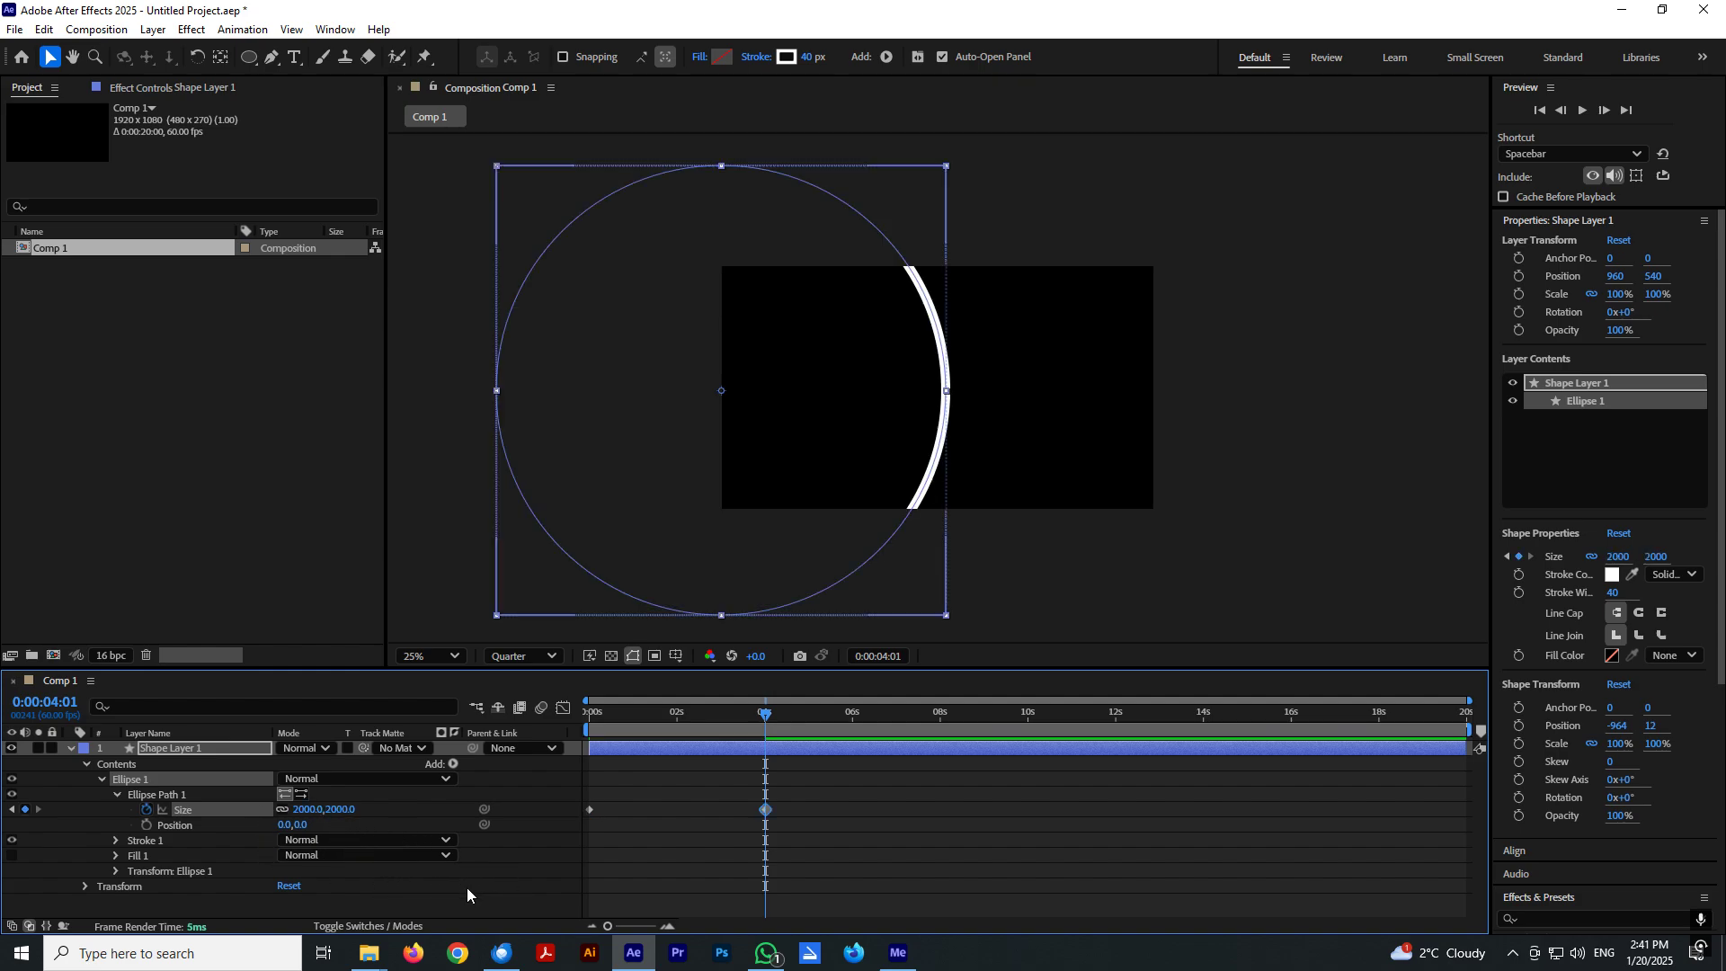
{"action": "left_click", "coordinate": [339, 810]}
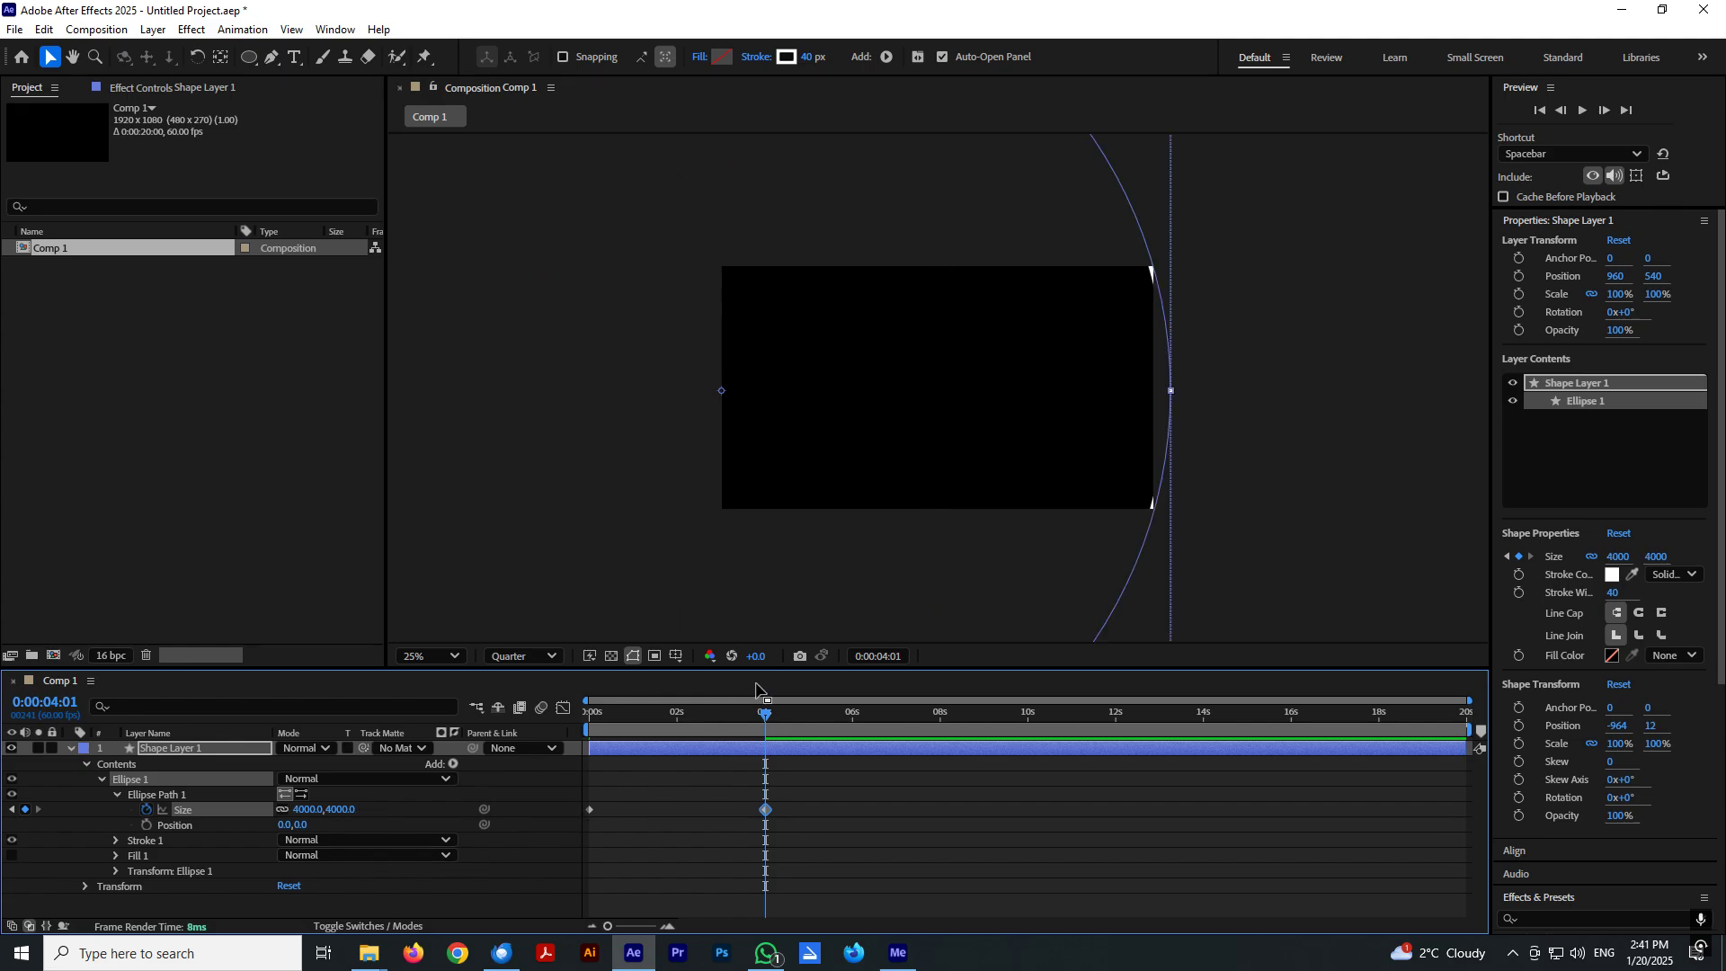
{"action": "left_click", "coordinate": [344, 810]}
{"action": "type", "text": "4500"}
{"action": "key", "text": "Return"}
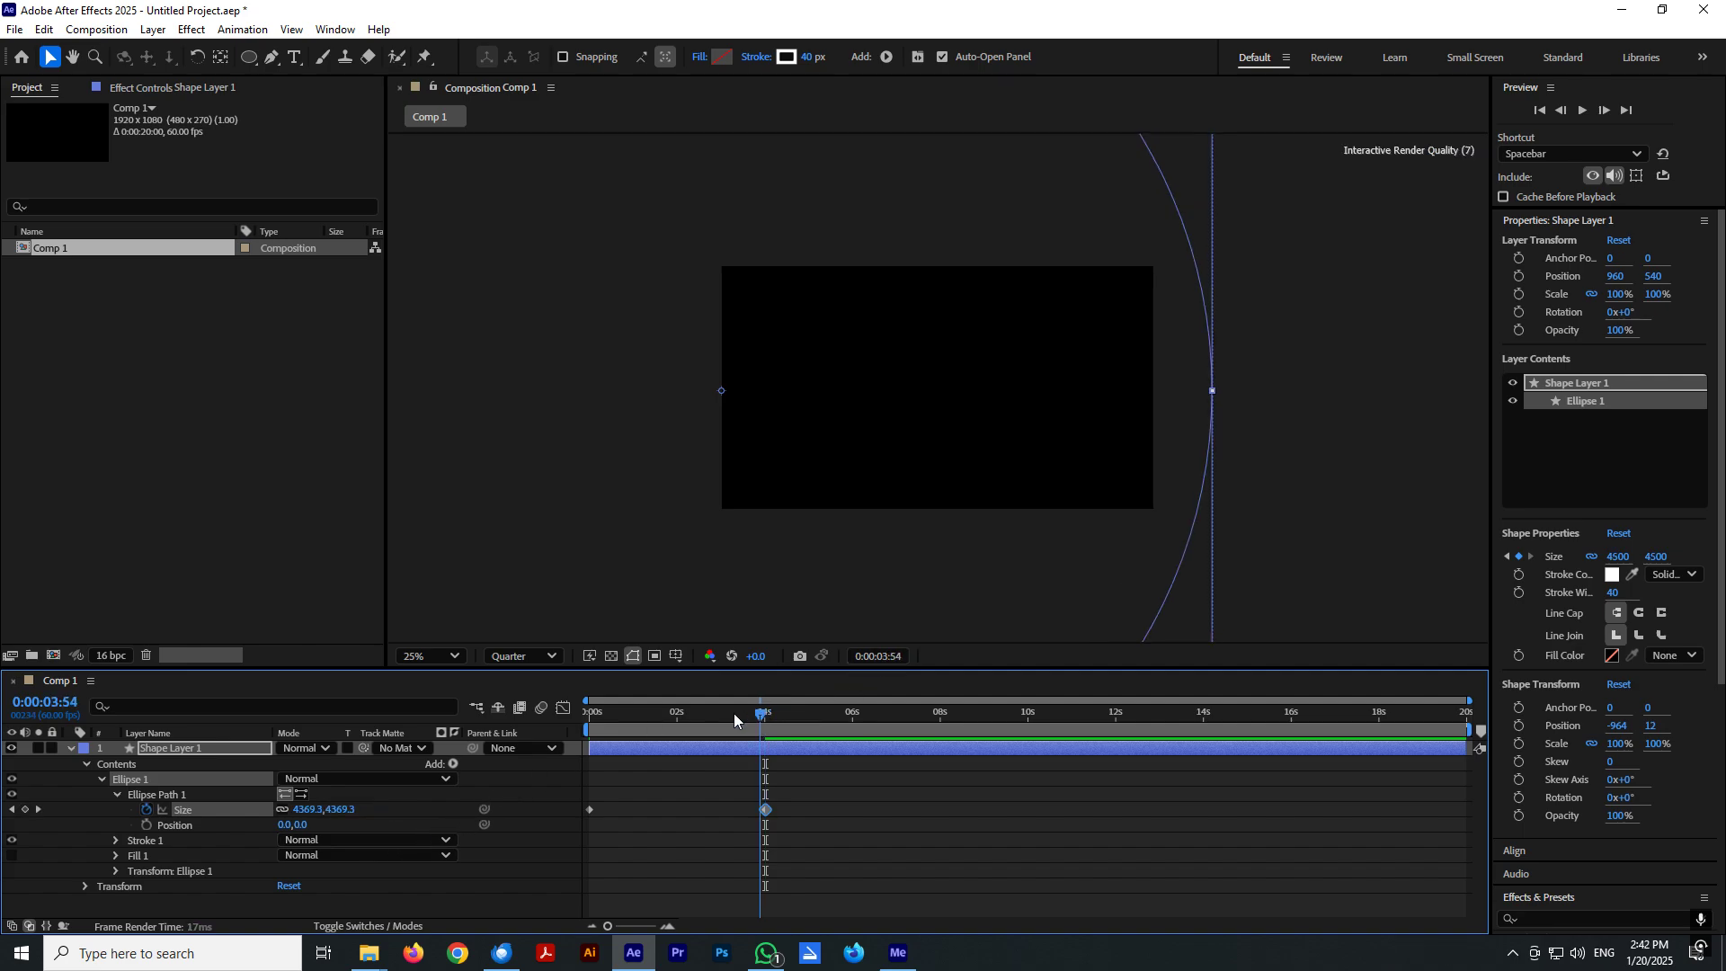
{"action": "left_click_drag", "start_coordinate": [734, 713], "coordinate": [564, 715]}
{"action": "left_click_drag", "start_coordinate": [828, 838], "coordinate": [579, 796]}
{"action": "key", "text": "F9"}
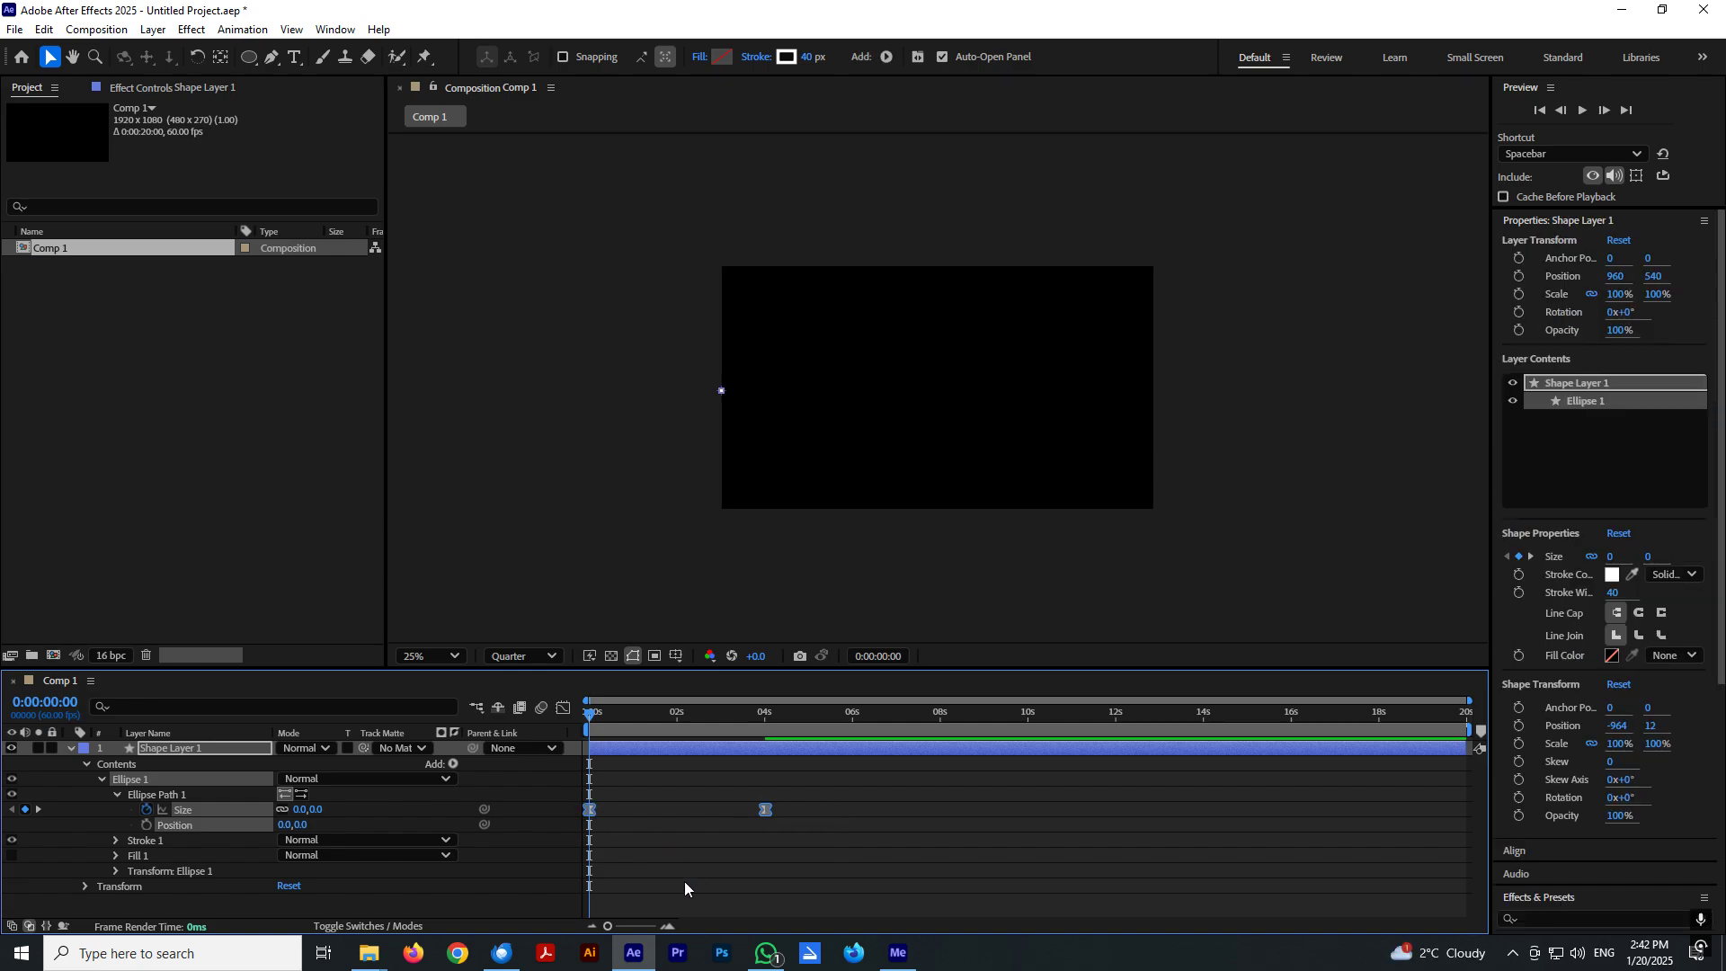
{"action": "mouse_move", "coordinate": [595, 719]}
{"action": "left_mouse_down"}
{"action": "mouse_move", "coordinate": [771, 726]}
{"action": "mouse_move", "coordinate": [589, 730]}
{"action": "left_mouse_up"}
{"action": "key", "text": "space"}
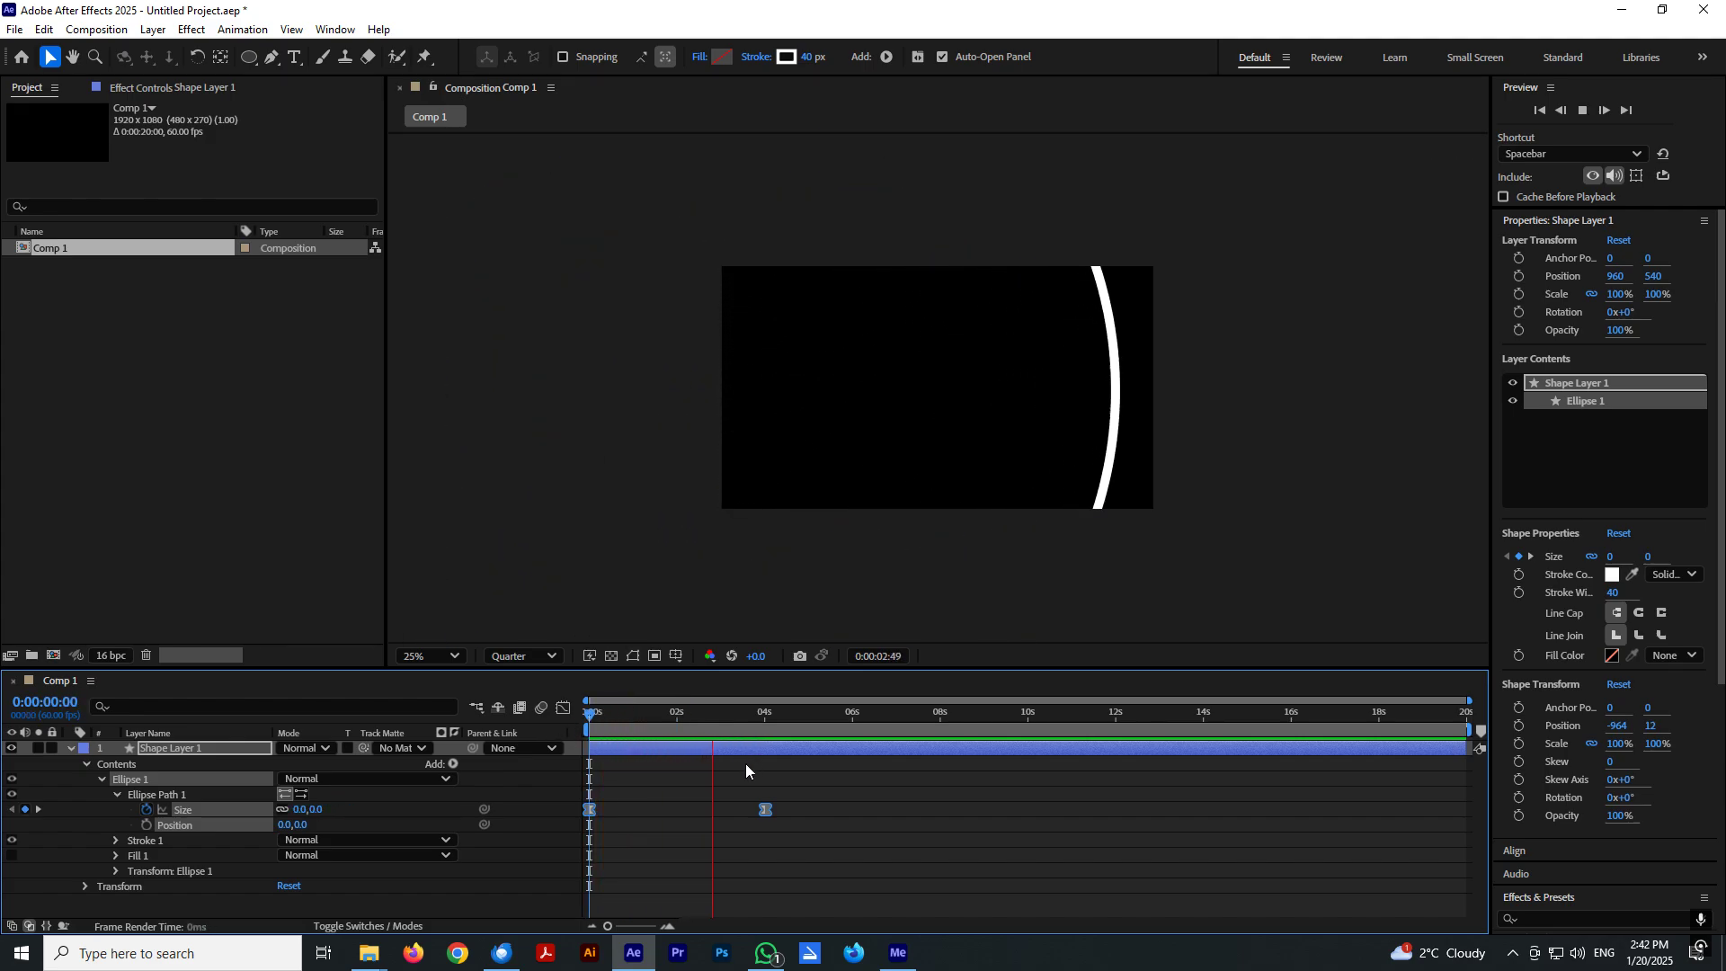
{"action": "key", "text": "space"}
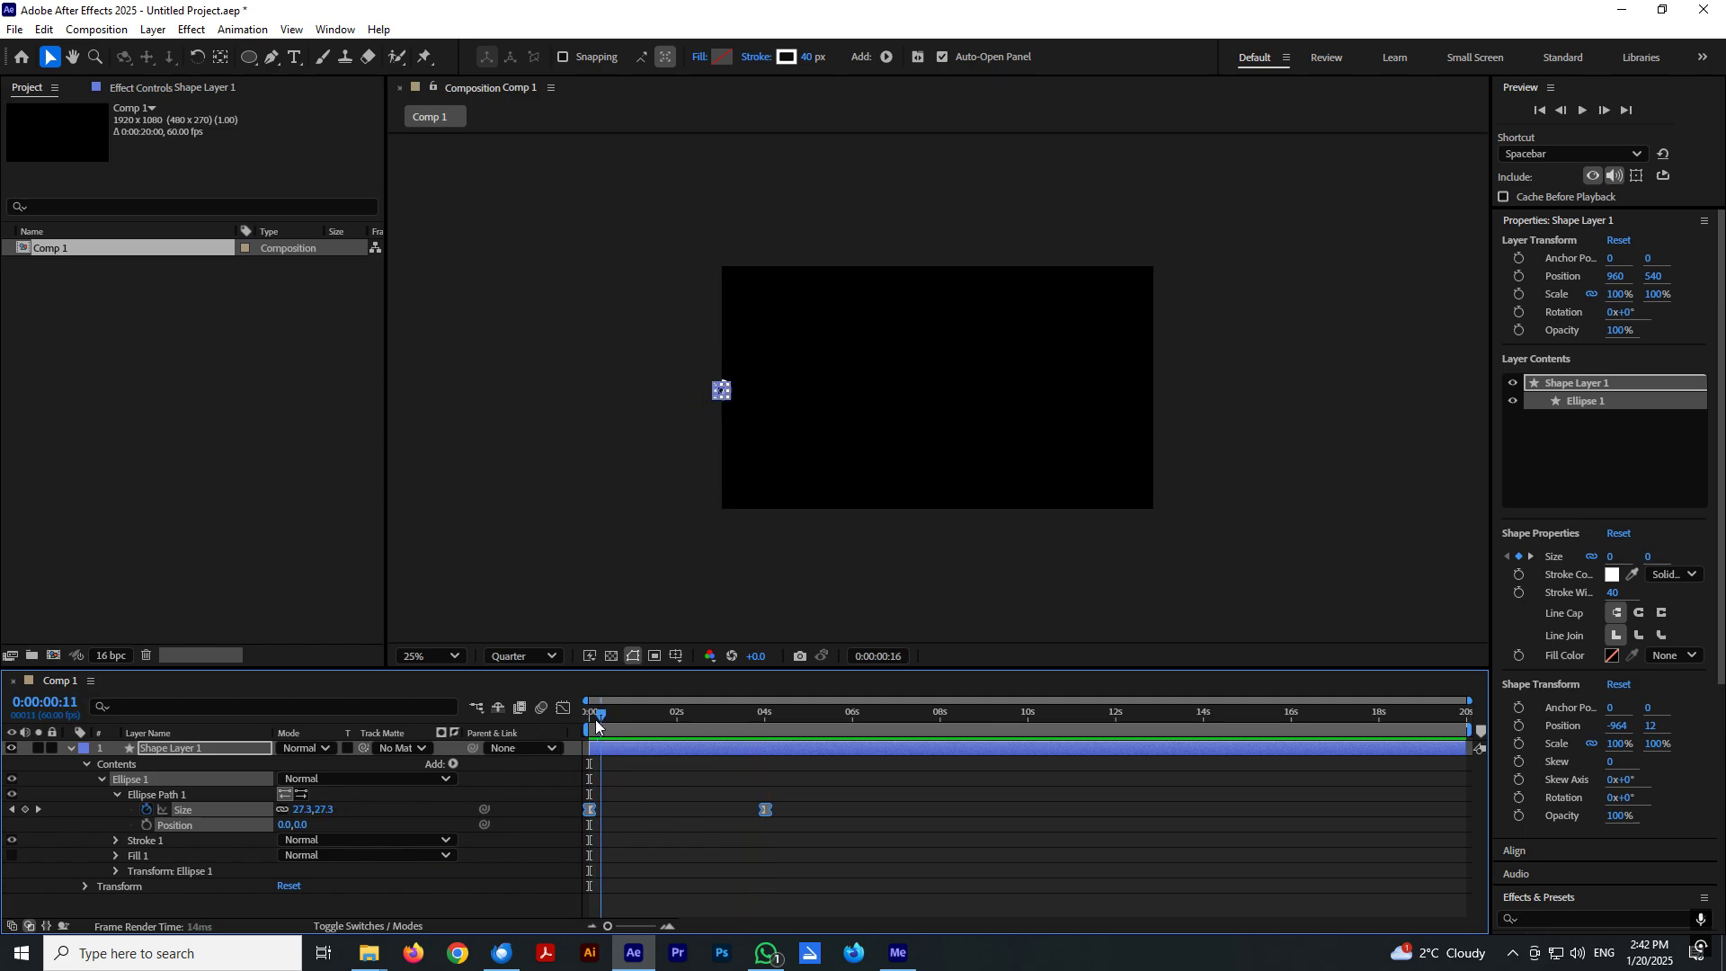
{"action": "left_click", "coordinate": [584, 721]}
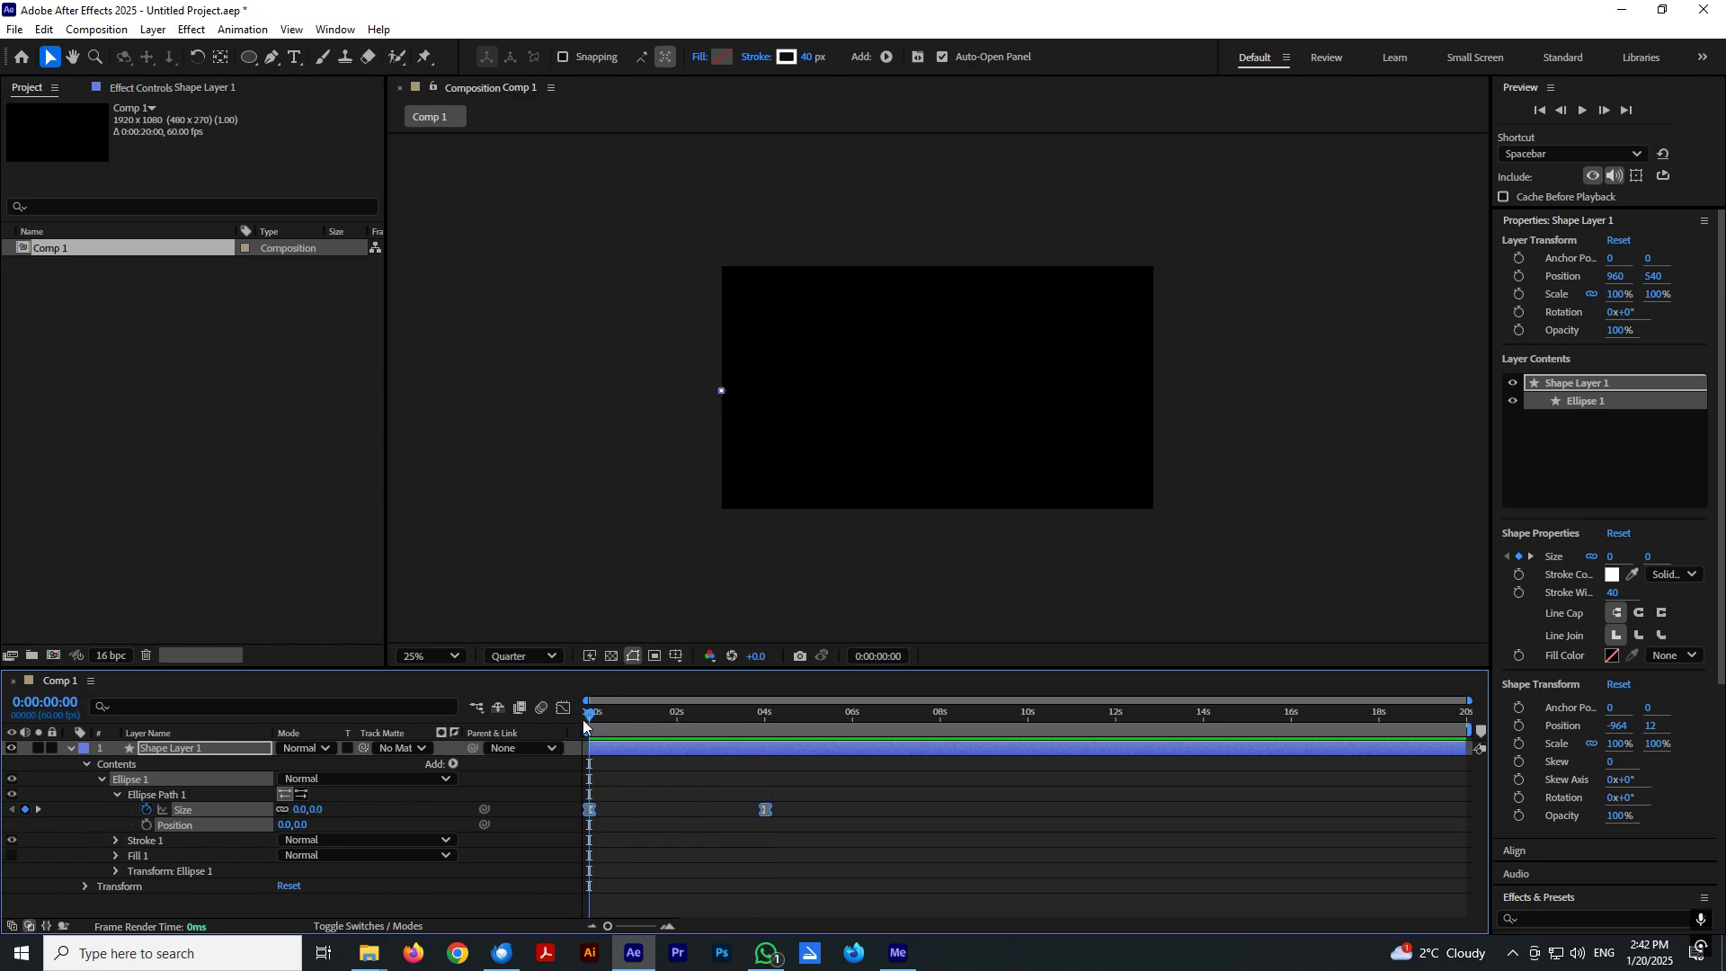
Add a loopOut(); expression to the ellipse Size property.
{"action": "left_click", "coordinate": [146, 809], "text": "alt"}
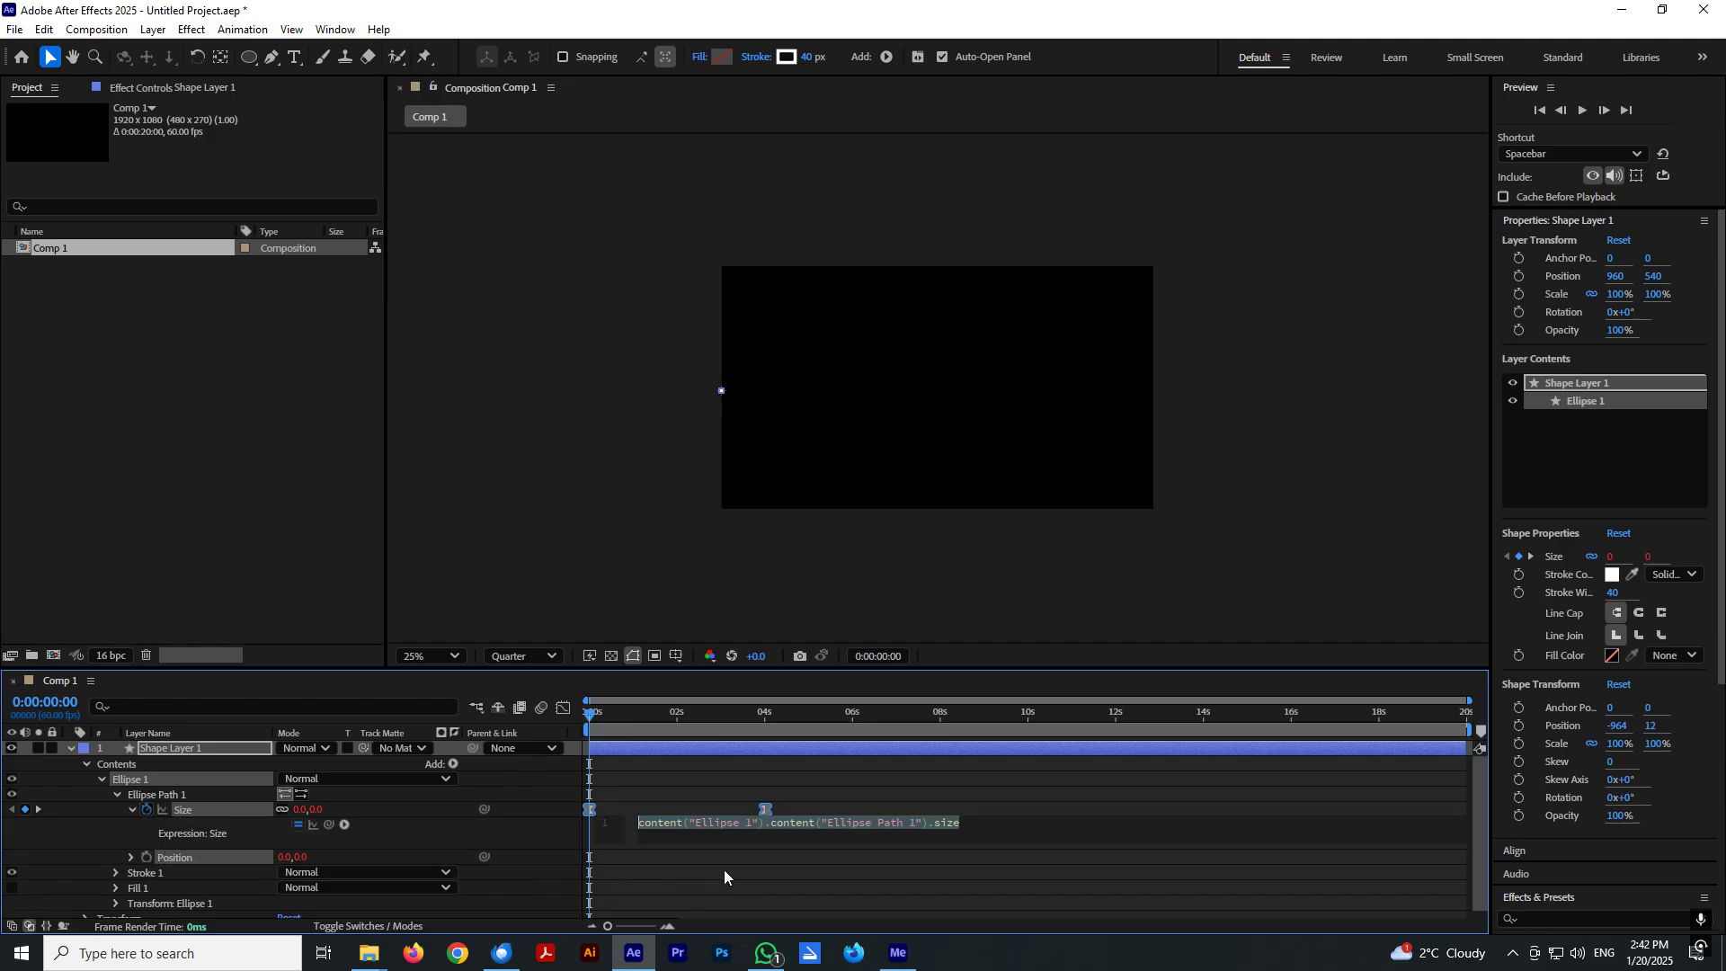
{"action": "type", "text": "loopOut"}
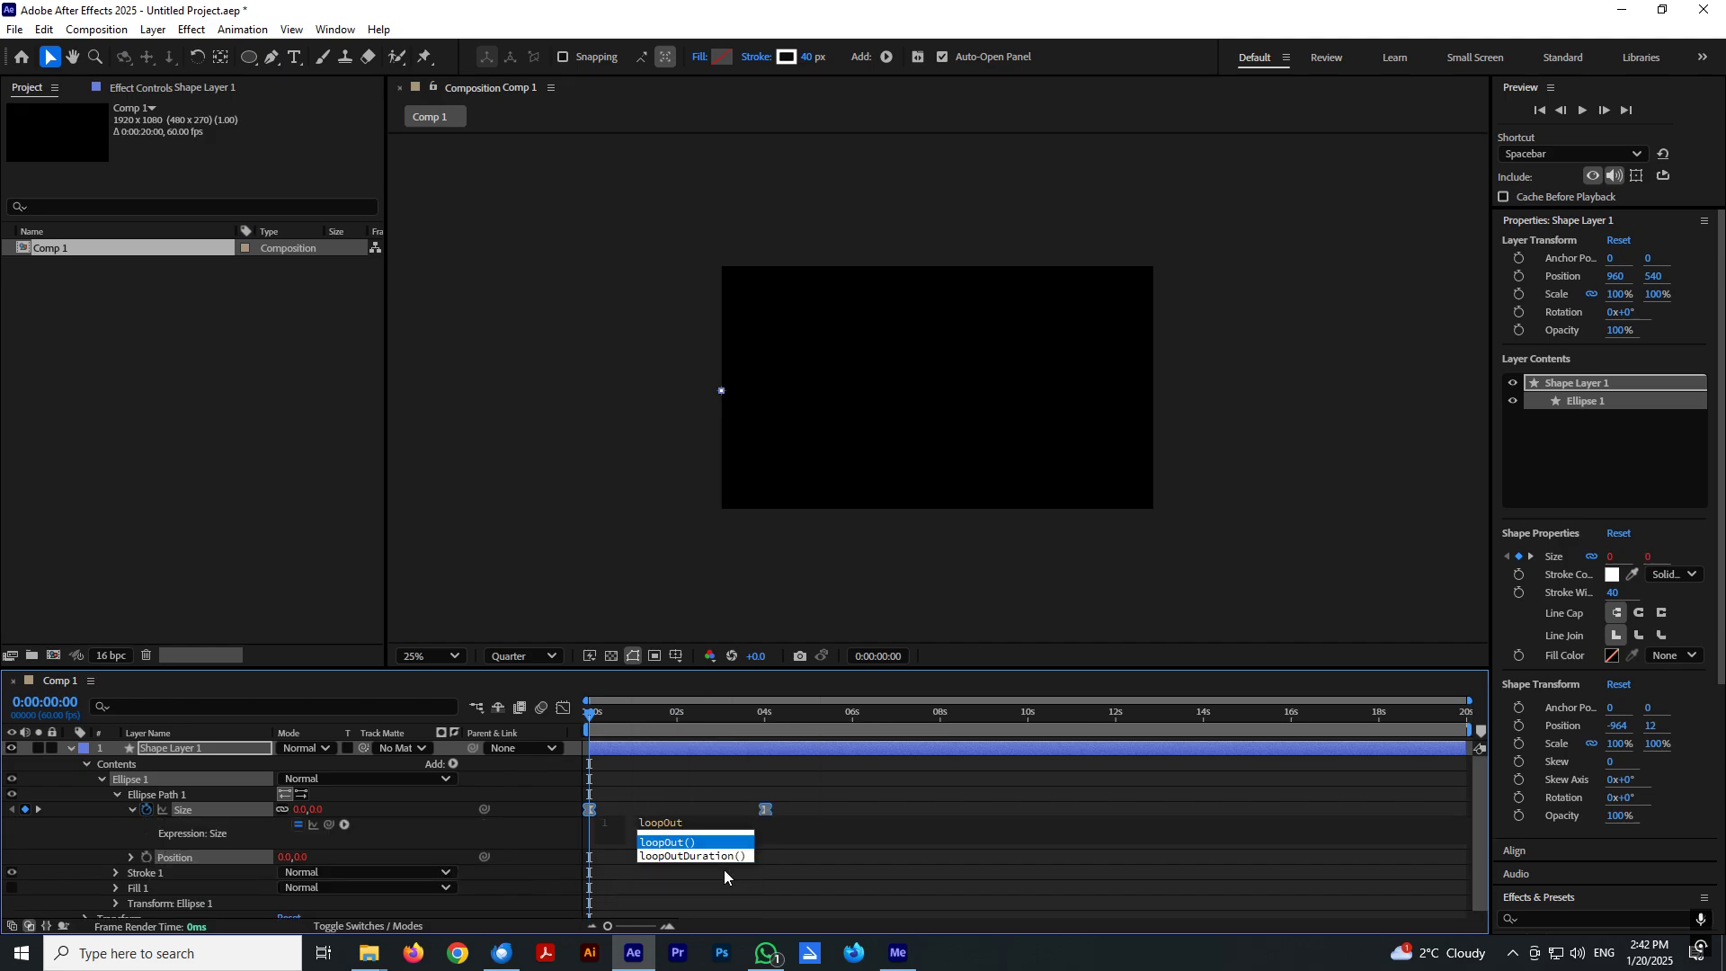
{"action": "key", "text": "Return"}
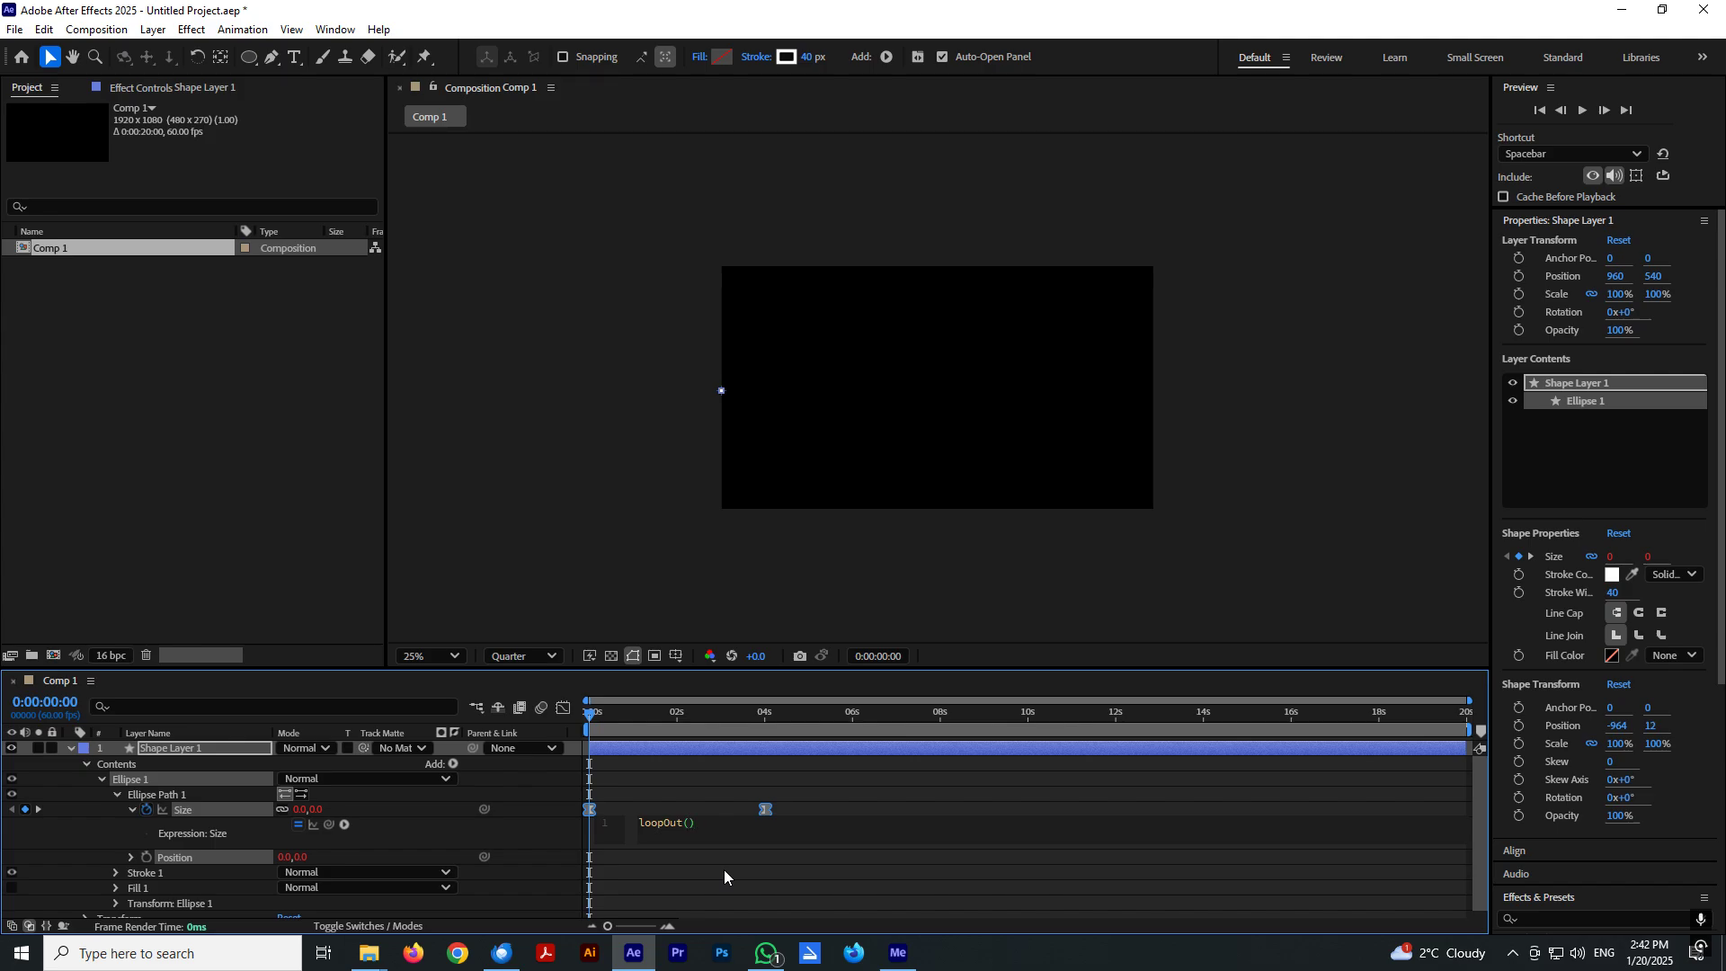
{"action": "type", "text": ";"}
{"action": "left_click", "coordinate": [566, 566]}
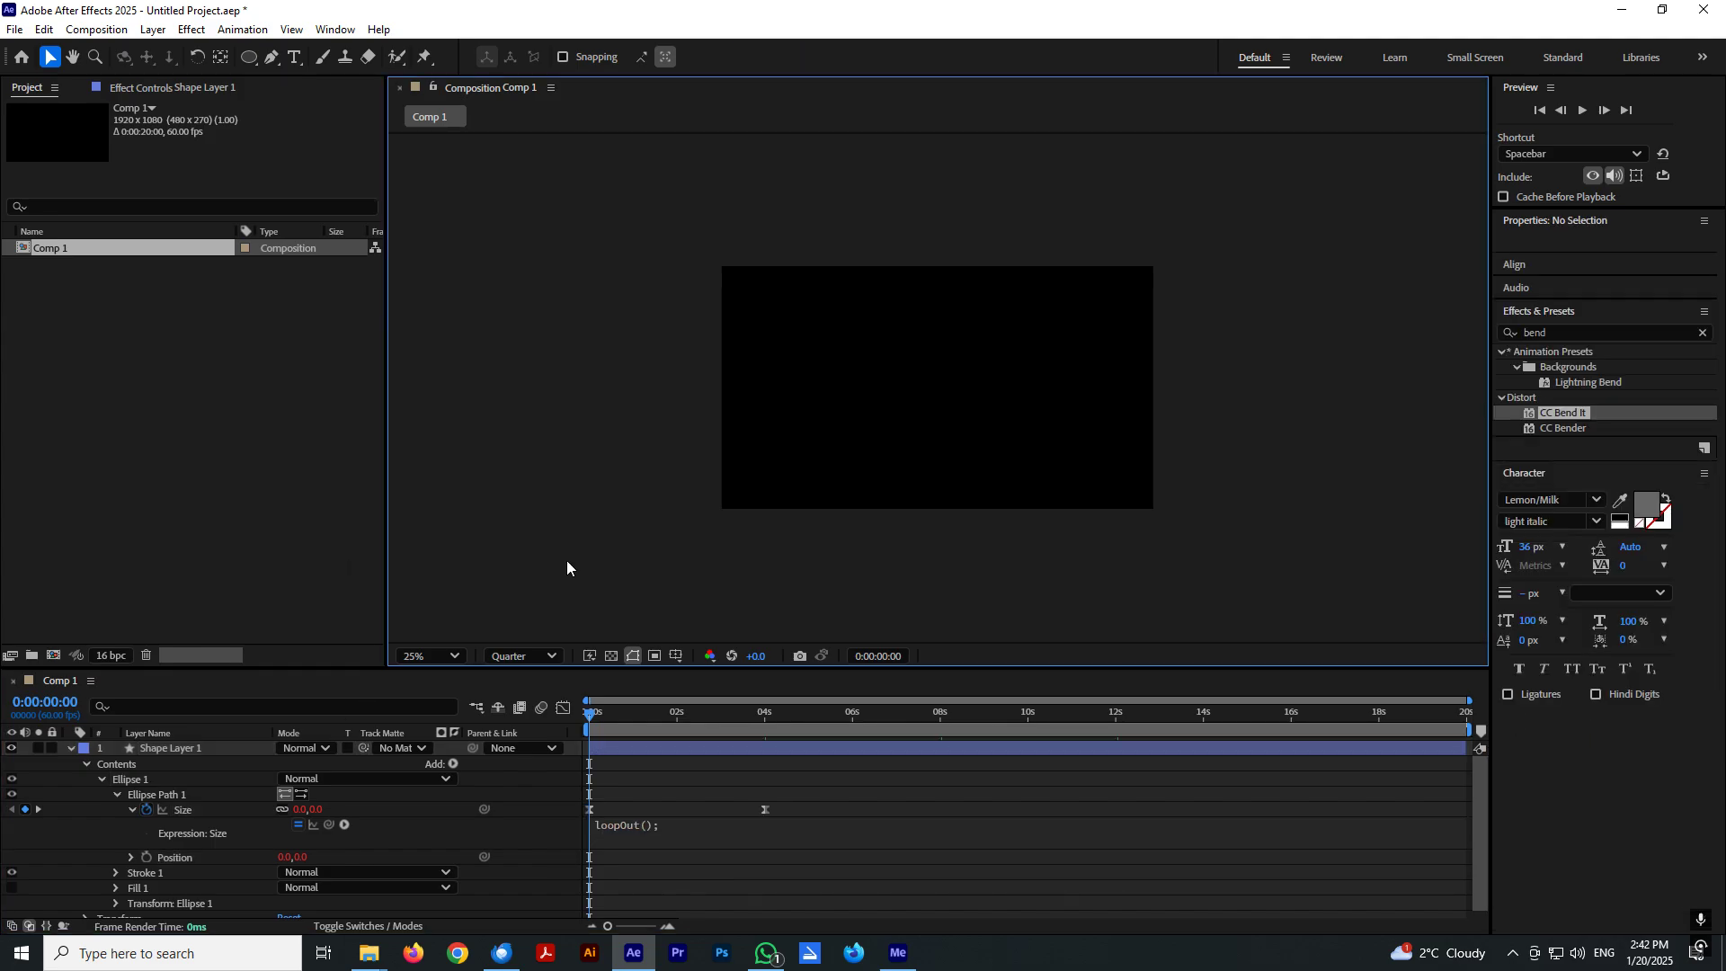
Preview the looping ring animation around 2 seconds.
{"action": "left_click", "coordinate": [115, 796]}
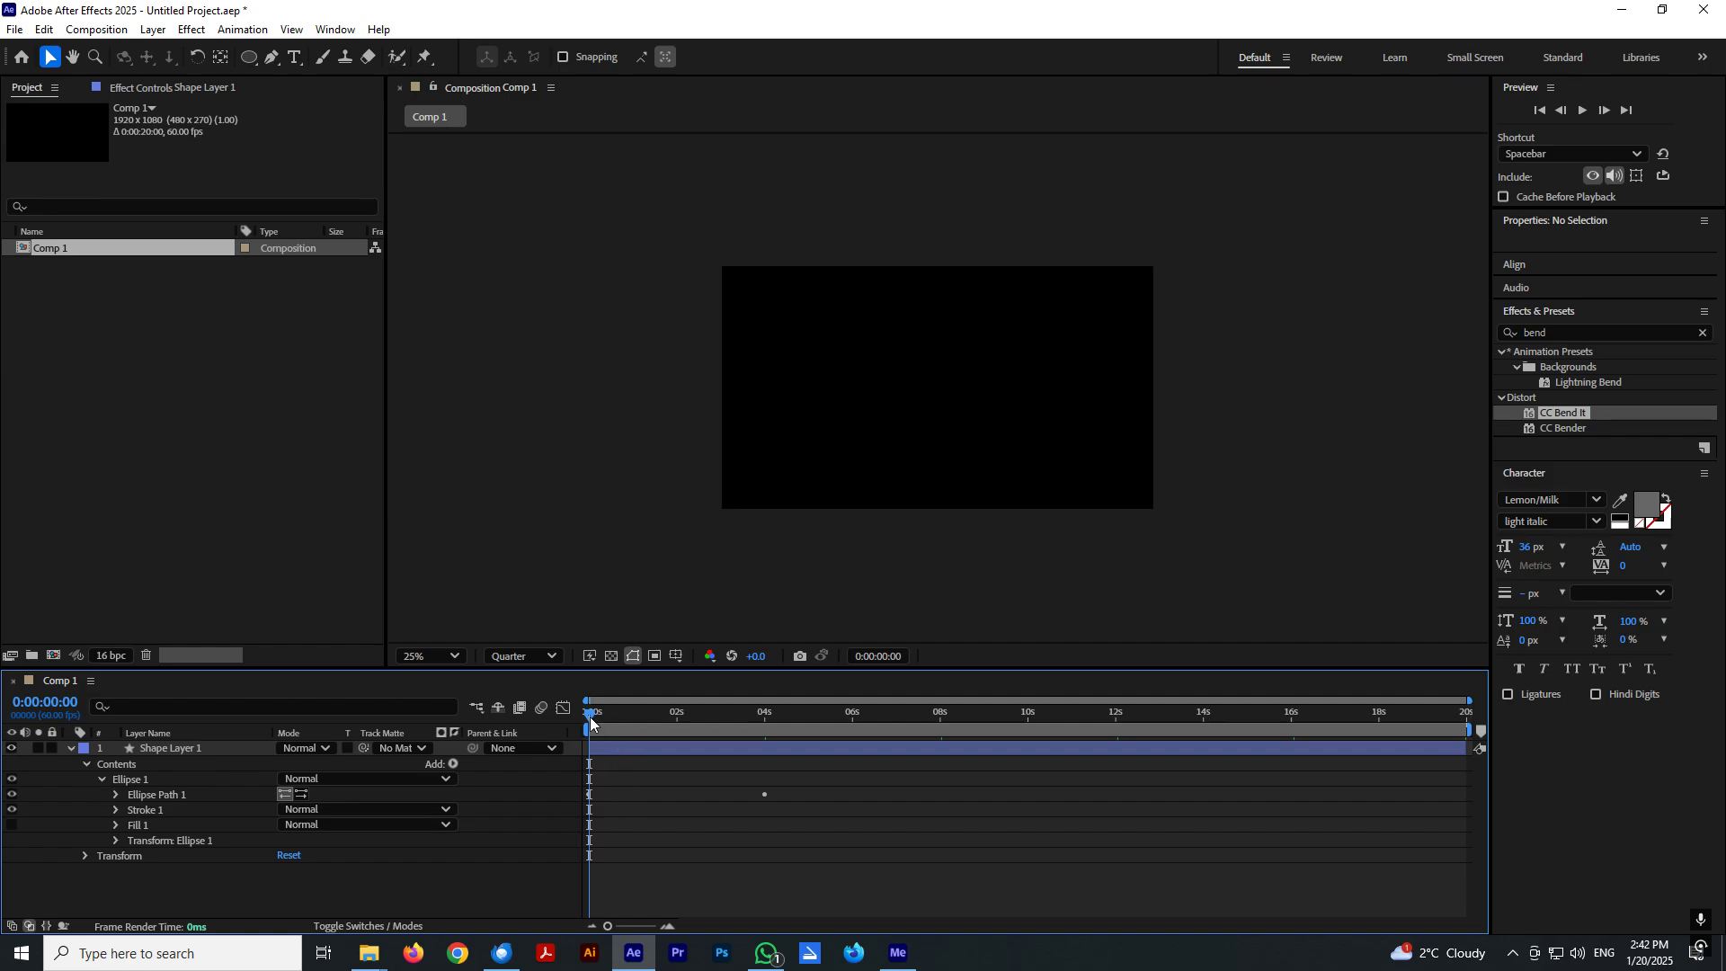
{"action": "left_click_drag", "start_coordinate": [589, 721], "coordinate": [768, 747]}
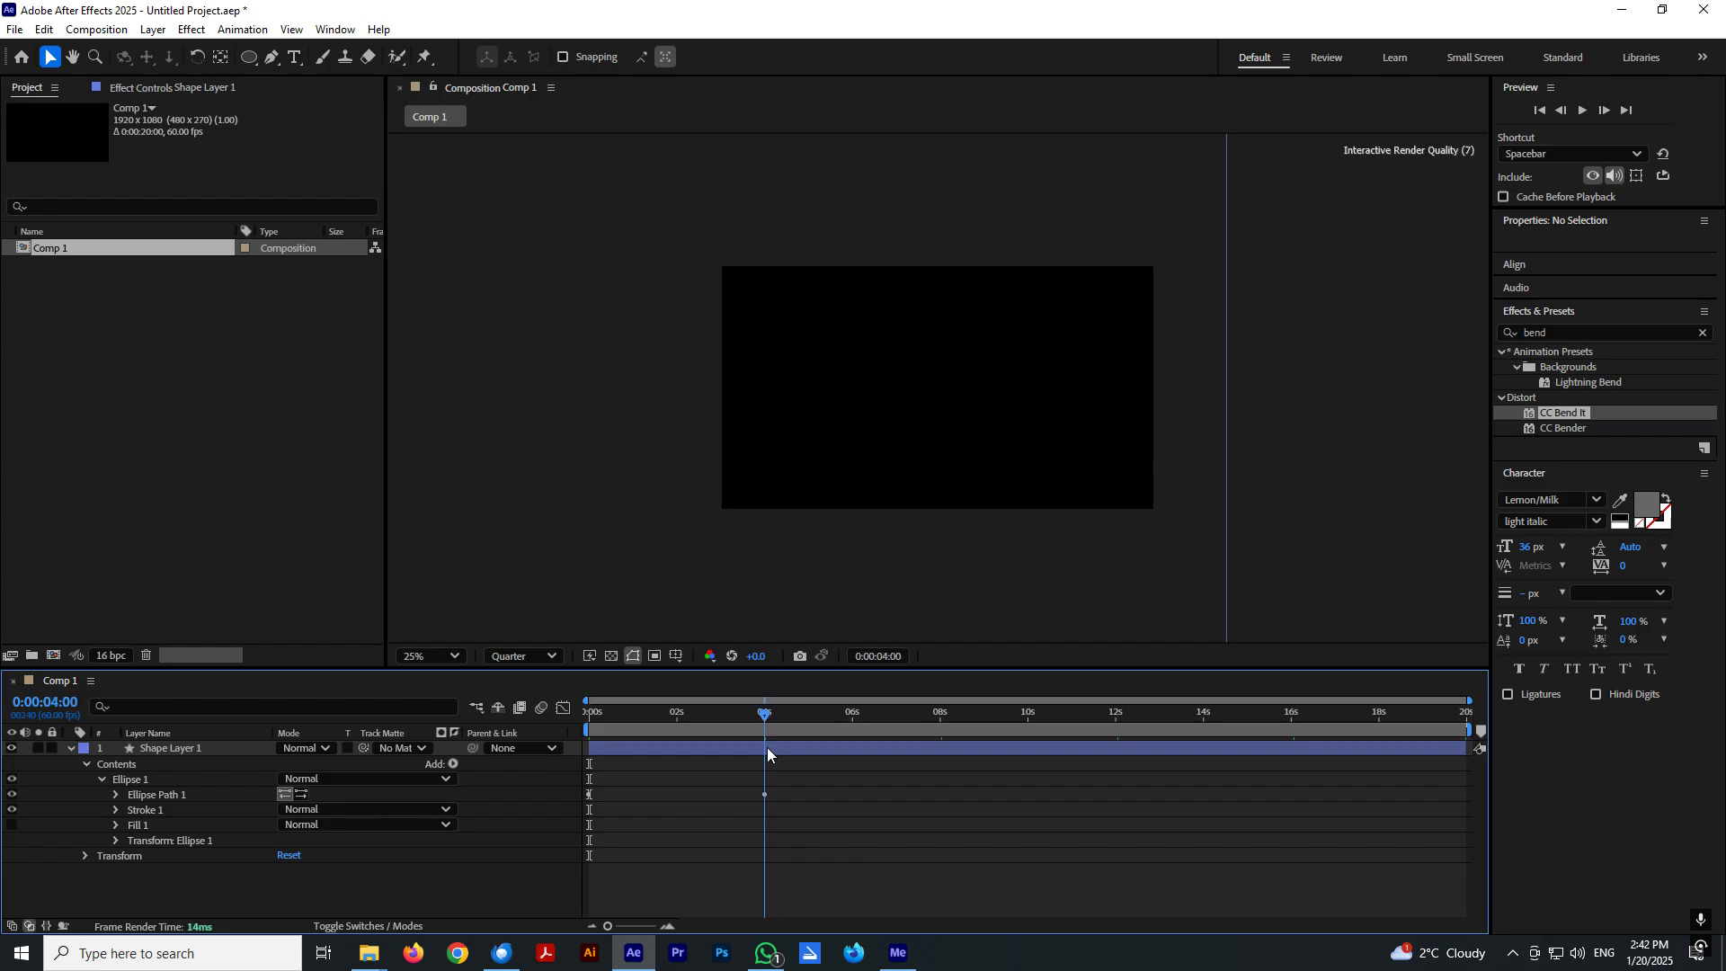
{"action": "left_click_drag", "start_coordinate": [768, 747], "coordinate": [570, 730]}
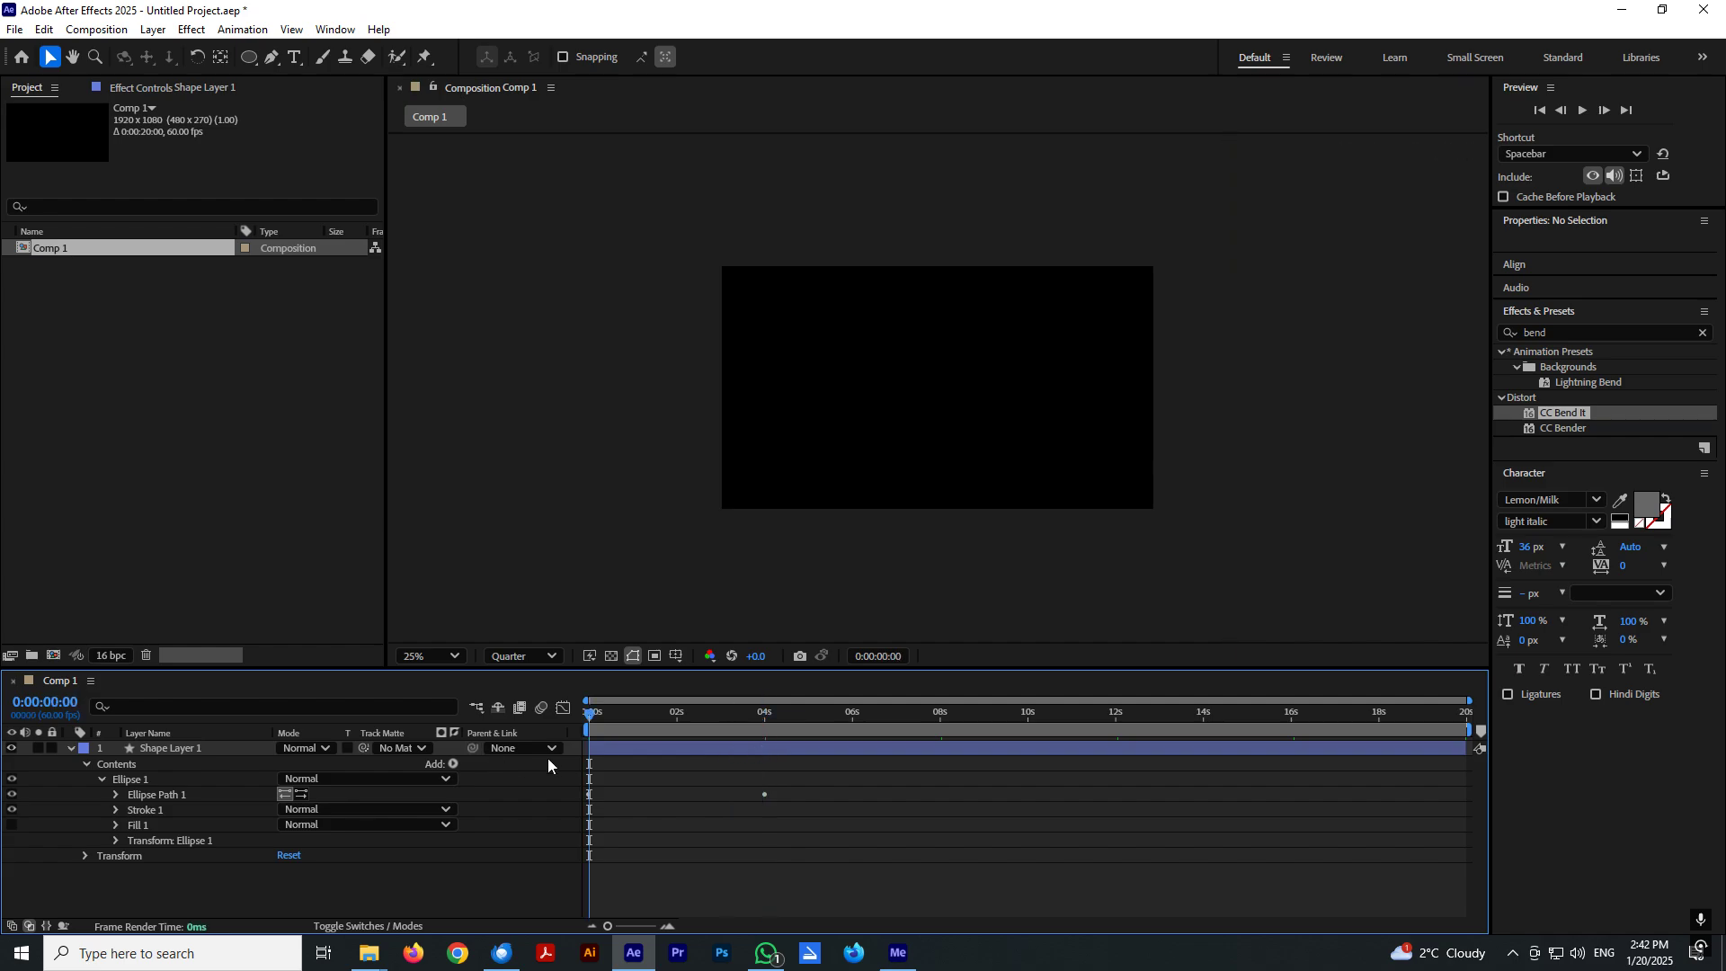
{"action": "key", "text": "space"}
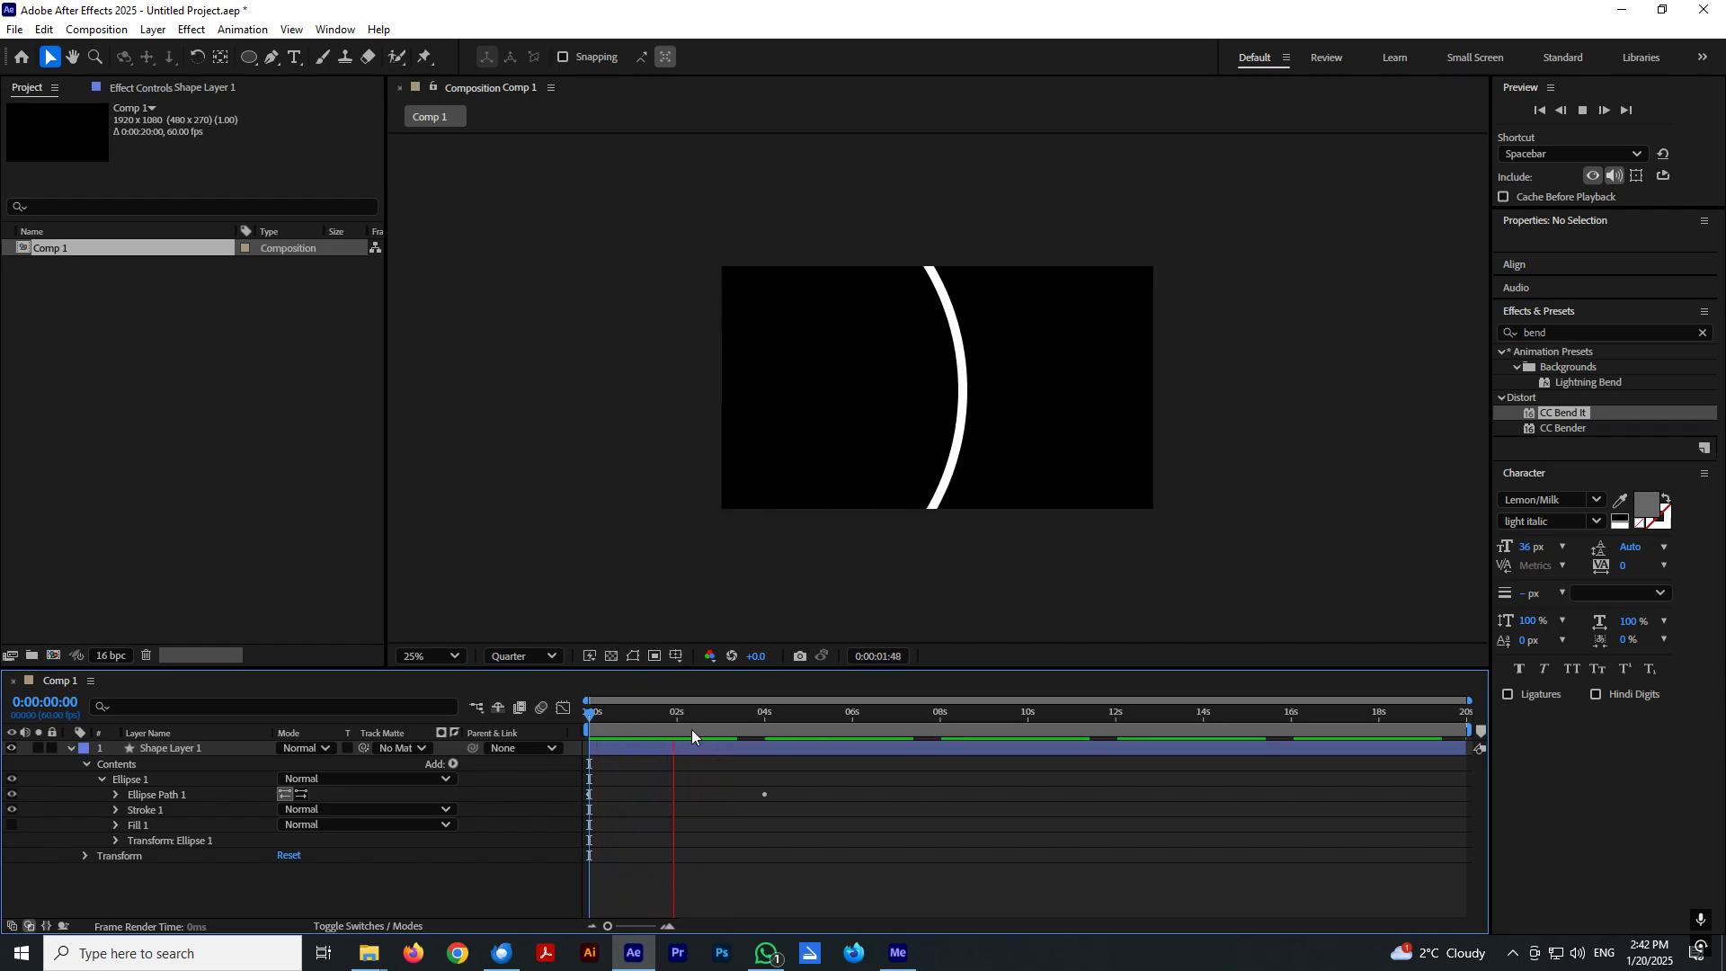
{"action": "left_click_drag", "start_coordinate": [692, 730], "coordinate": [497, 764]}
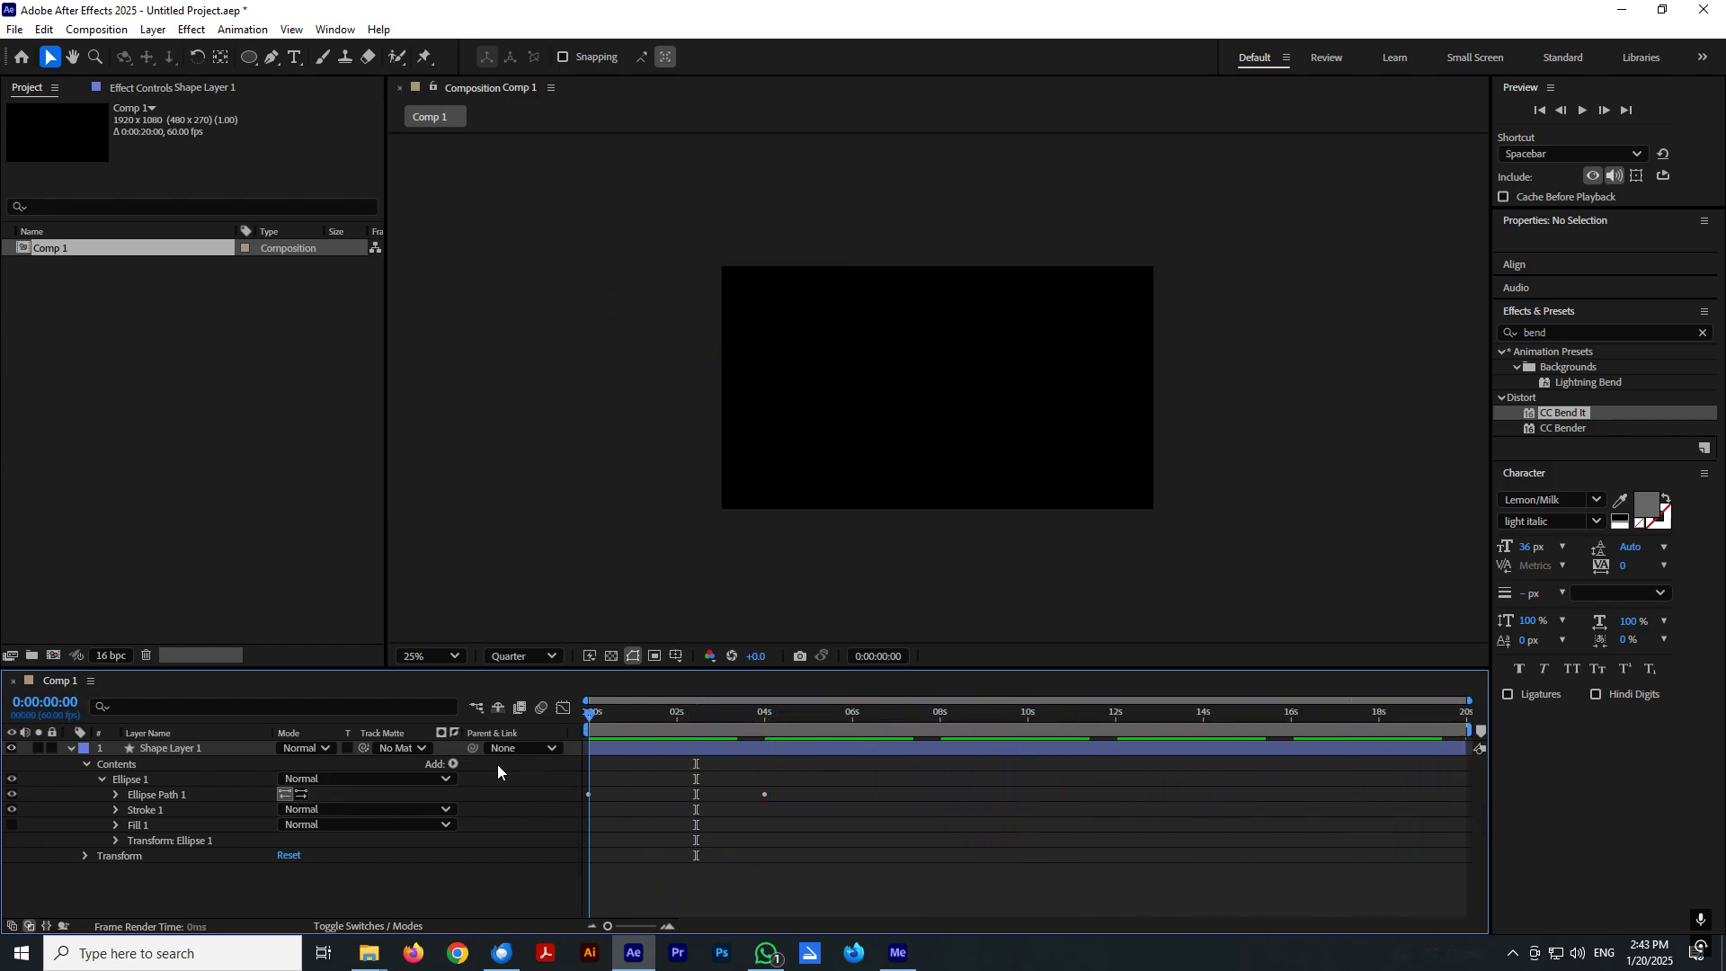
Rename the shape layer to 'Circle 1'.
{"action": "left_click", "coordinate": [71, 748]}
{"action": "left_click", "coordinate": [185, 746]}
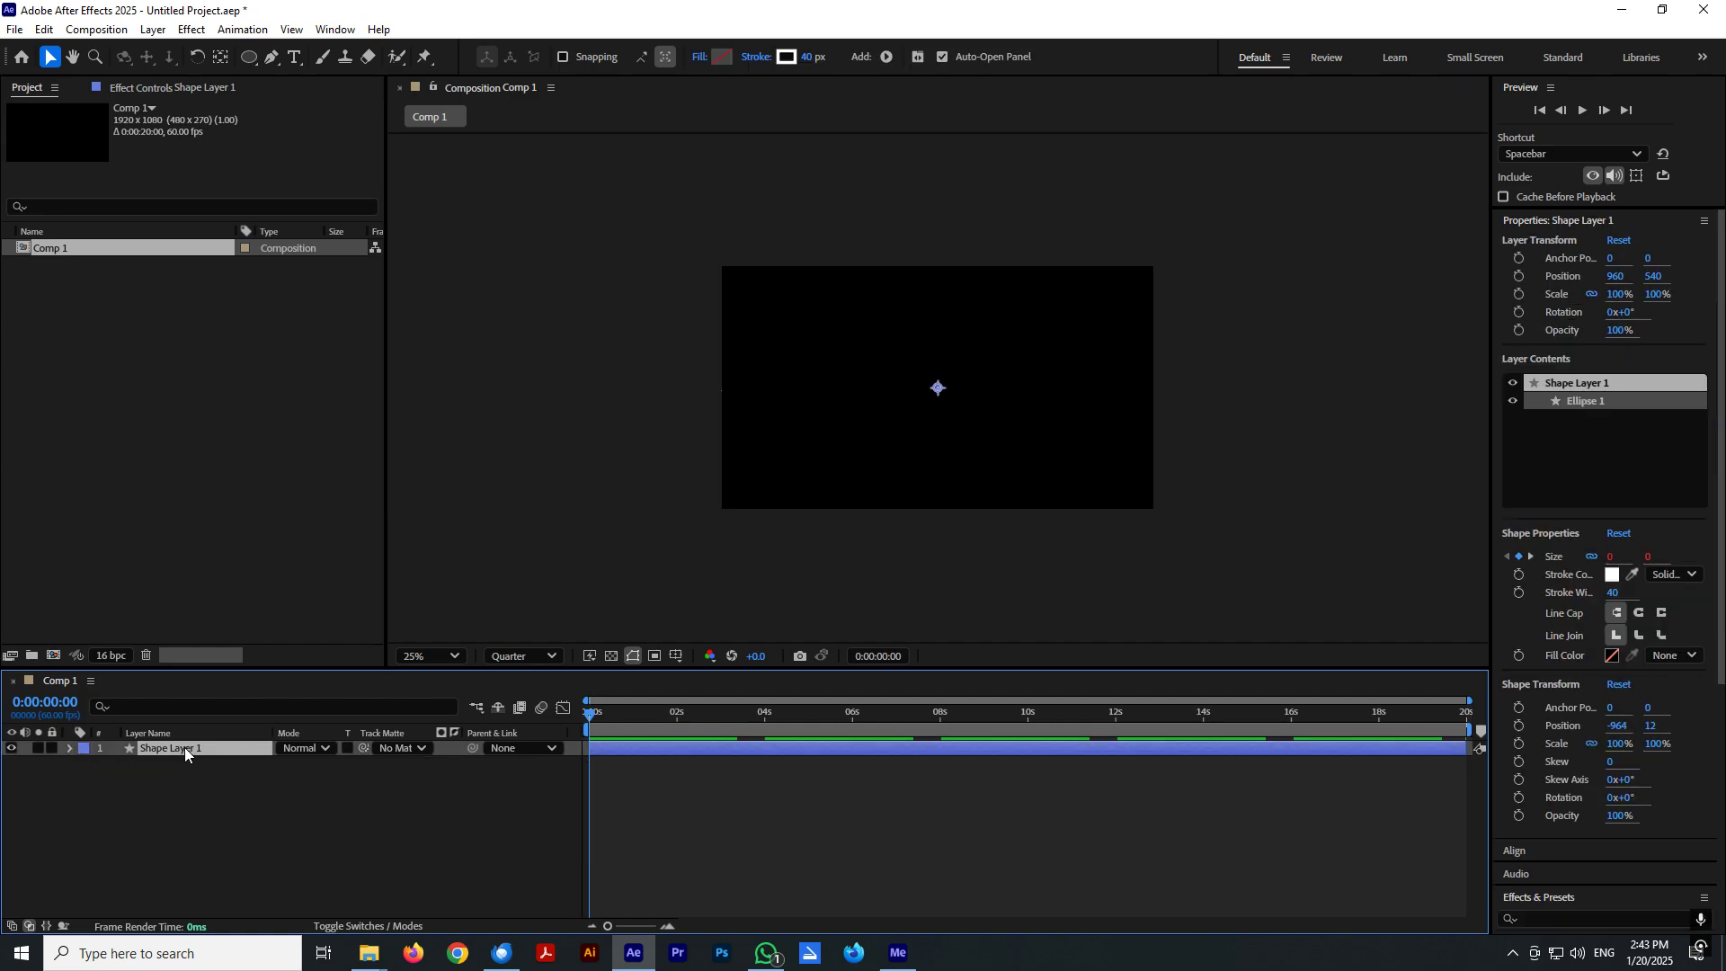
{"action": "right_click", "coordinate": [185, 746]}
{"action": "left_click", "coordinate": [220, 694]}
{"action": "type", "text": "Circle 1"}
{"action": "key", "text": "Return"}
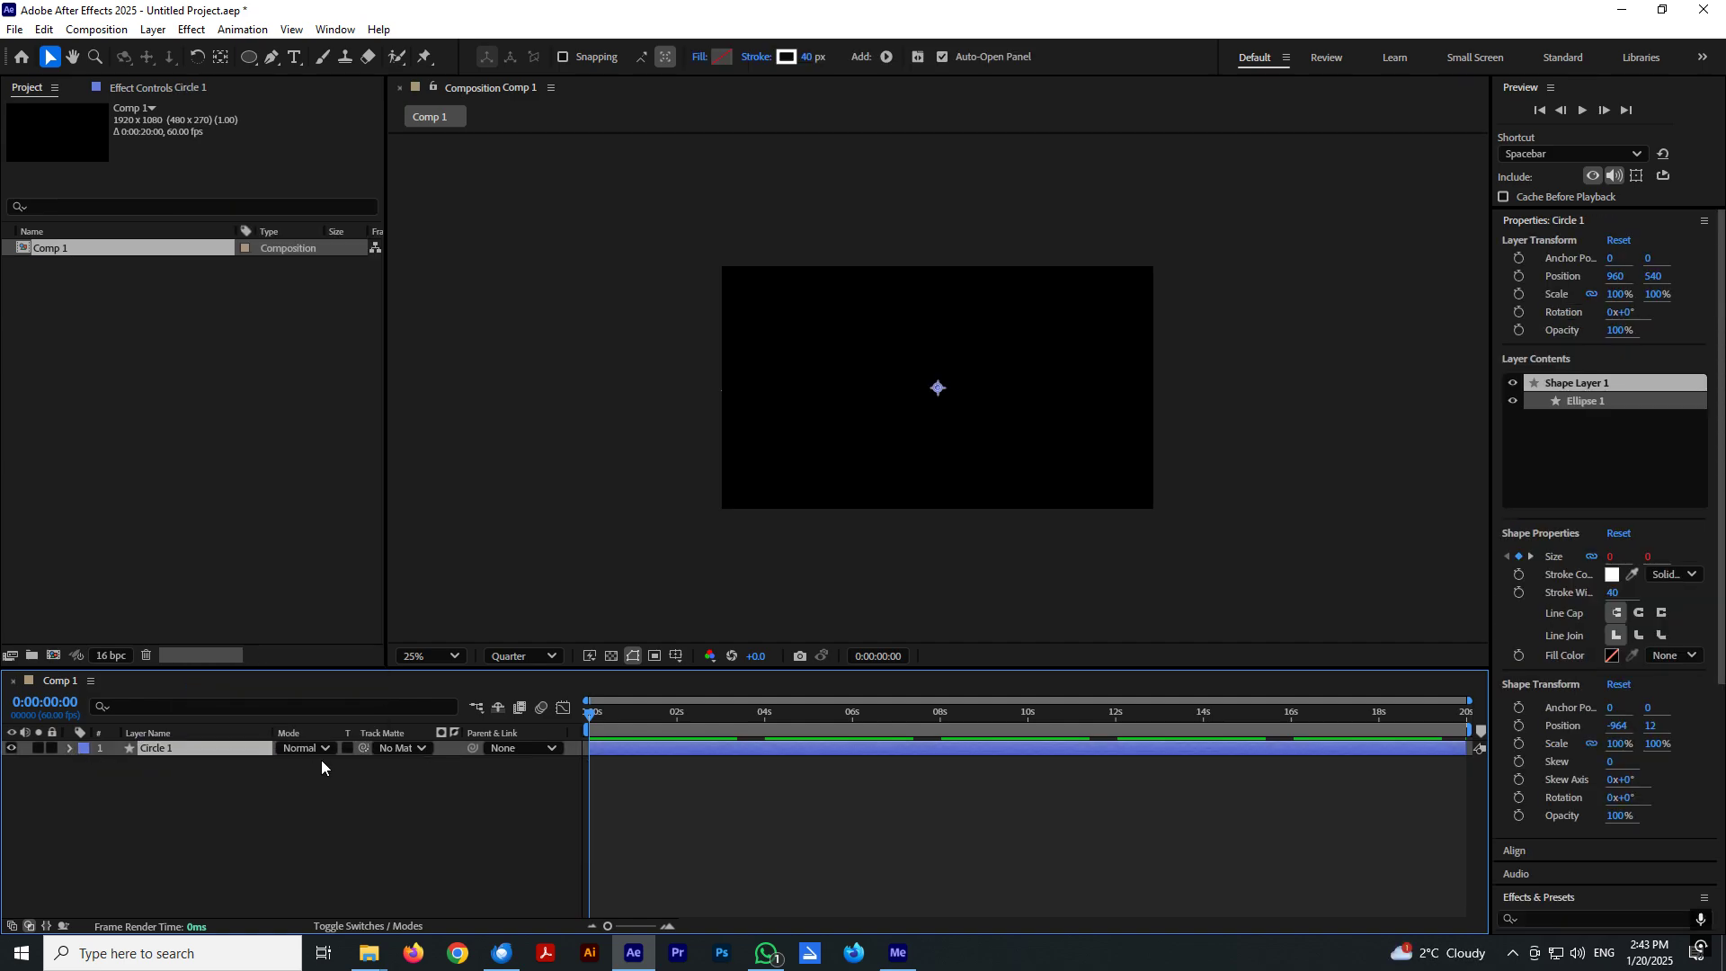
{"action": "left_click", "coordinate": [398, 779]}
Duplicate Circle 1 into Circle 2 through Circle 10 and begin delaying Circle 2 and 3.
{"action": "mouse_move", "coordinate": [620, 676]}
{"action": "left_mouse_down"}
{"action": "mouse_move", "coordinate": [620, 710]}
{"action": "mouse_move", "coordinate": [656, 757]}
{"action": "mouse_move", "coordinate": [586, 760]}
{"action": "left_mouse_up"}
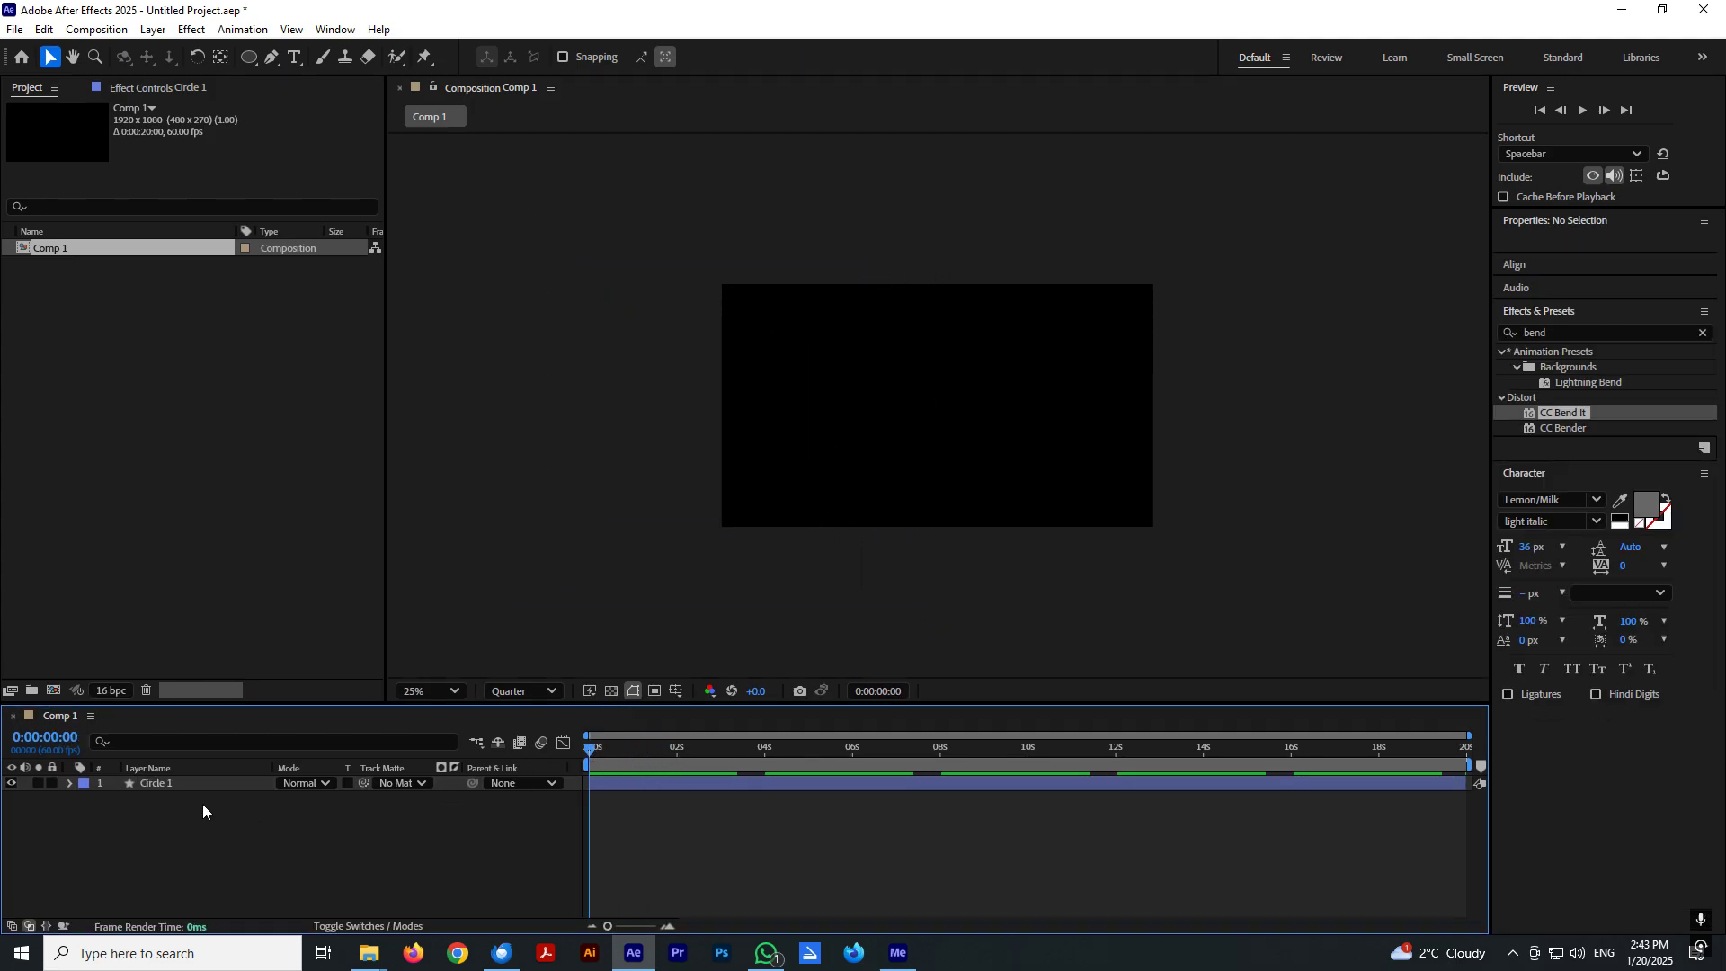
{"action": "left_click", "coordinate": [165, 785]}
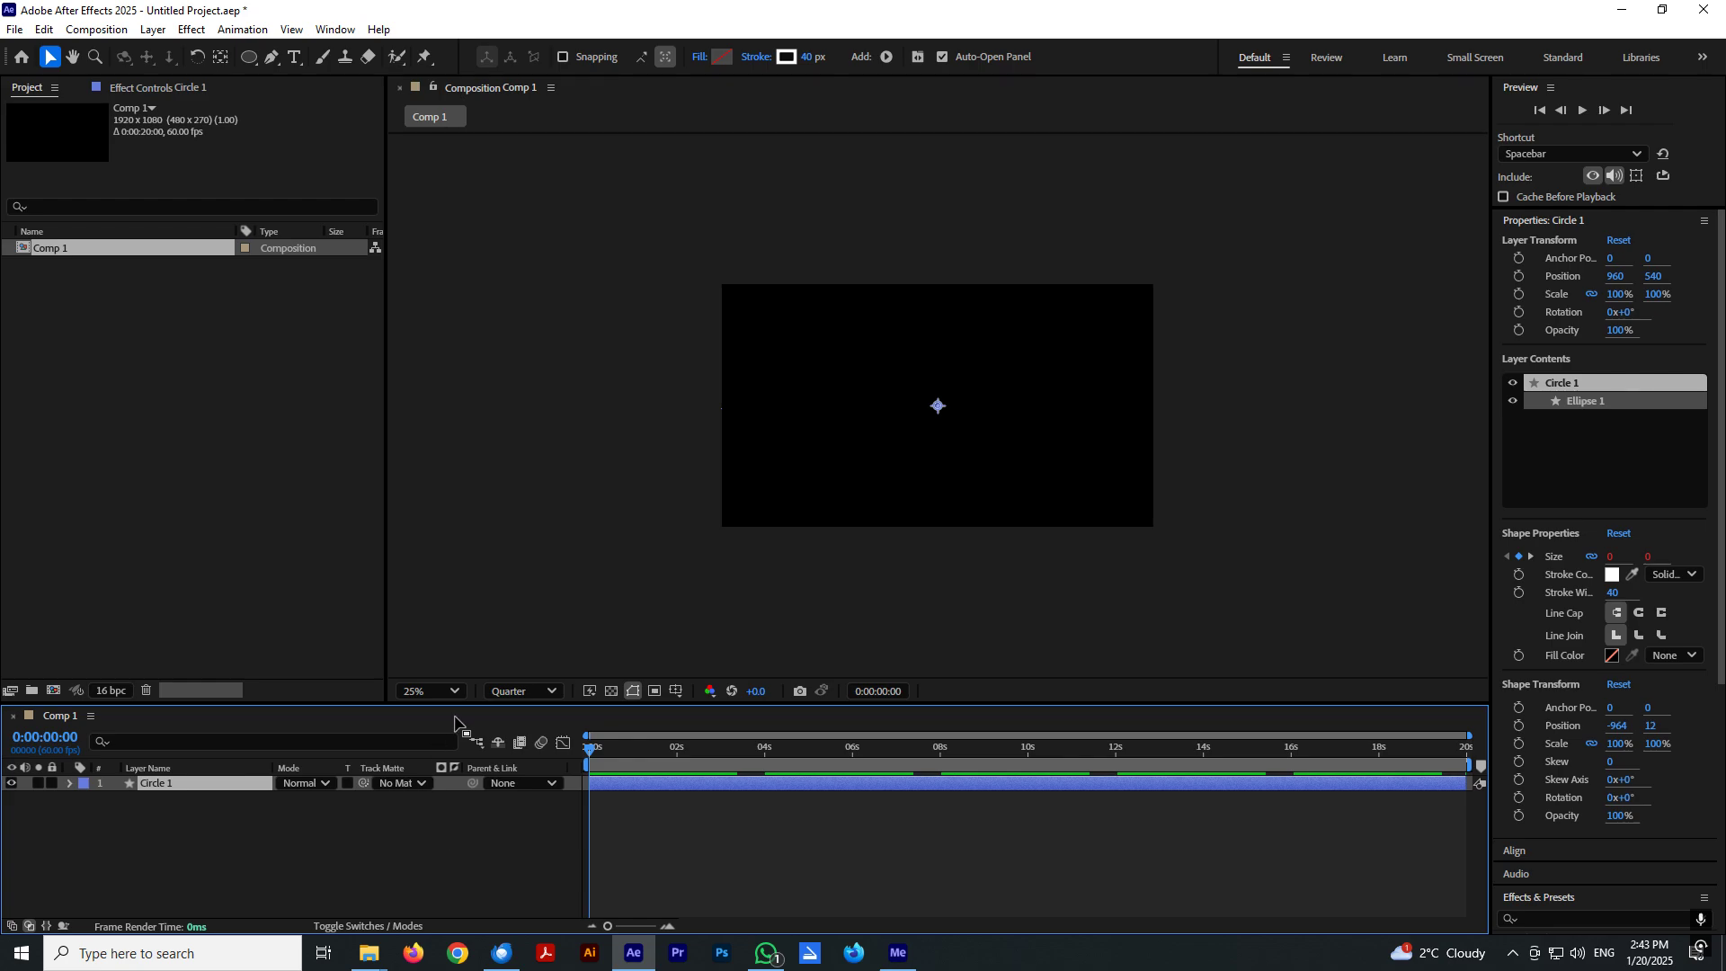
{"action": "left_click_drag", "start_coordinate": [459, 706], "coordinate": [463, 628]}
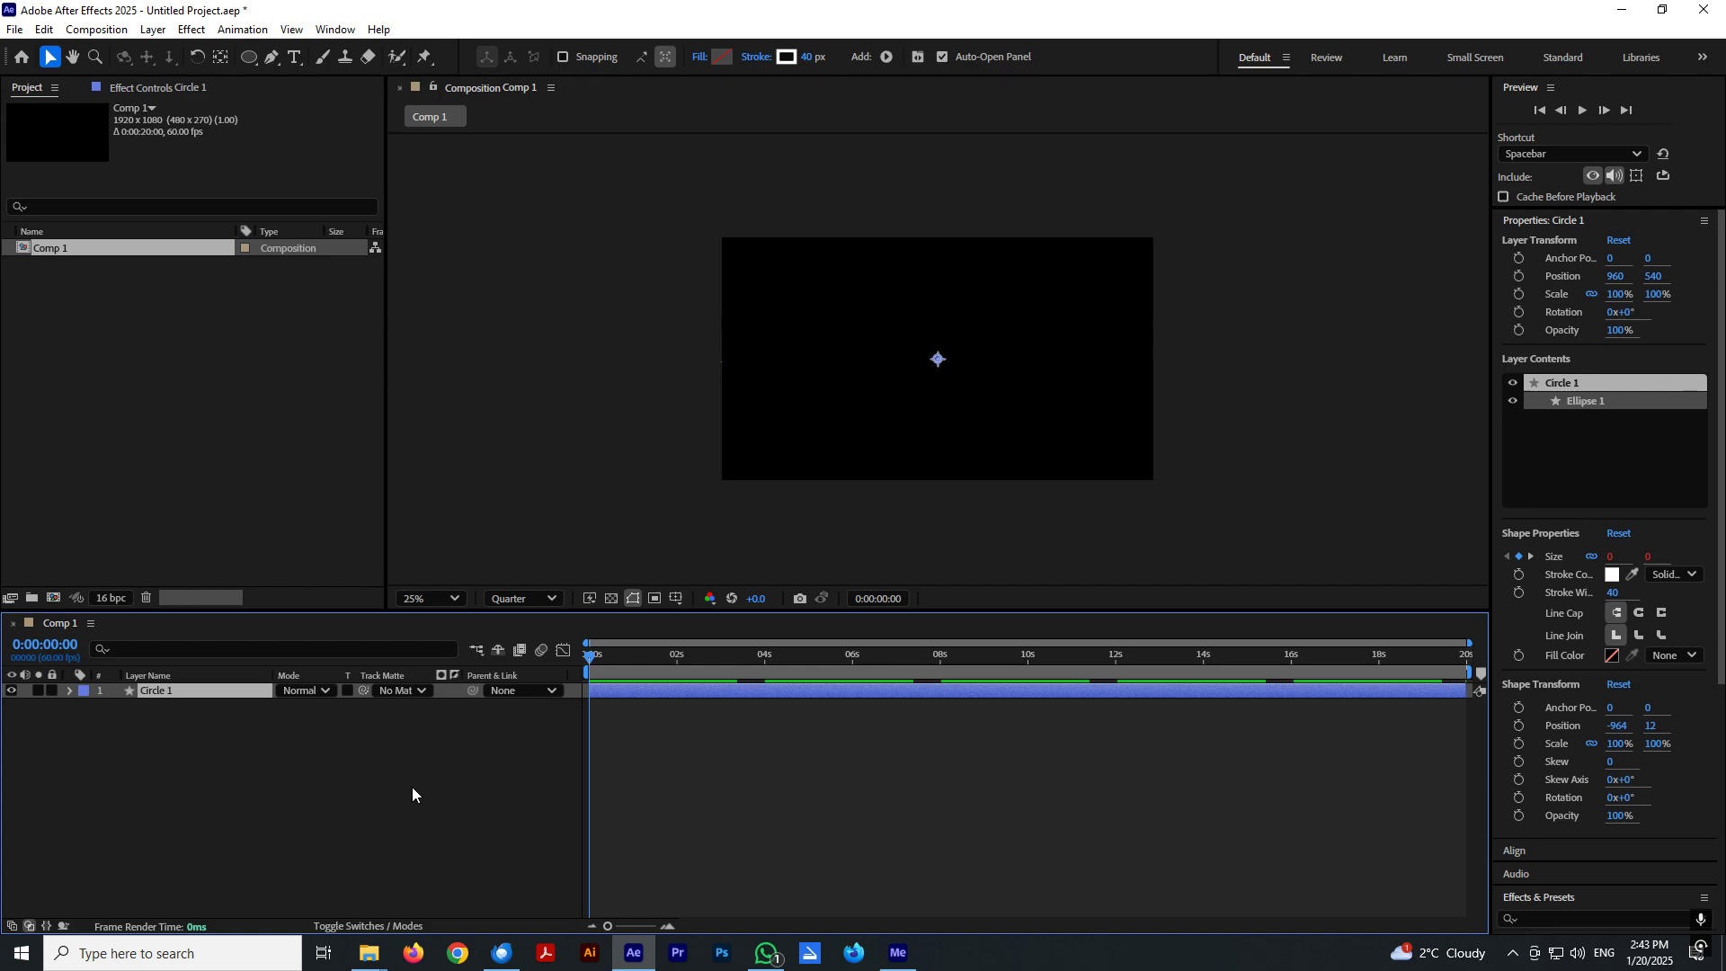
{"action": "key", "text": "ctrl+d"}
{"action": "key", "text": "ctrl+d"}
{"action": "key", "text": "ctrl+d"}
{"action": "key", "text": "ctrl+d"}
{"action": "key", "text": "ctrl+d"}
{"action": "key", "text": "ctrl+d"}
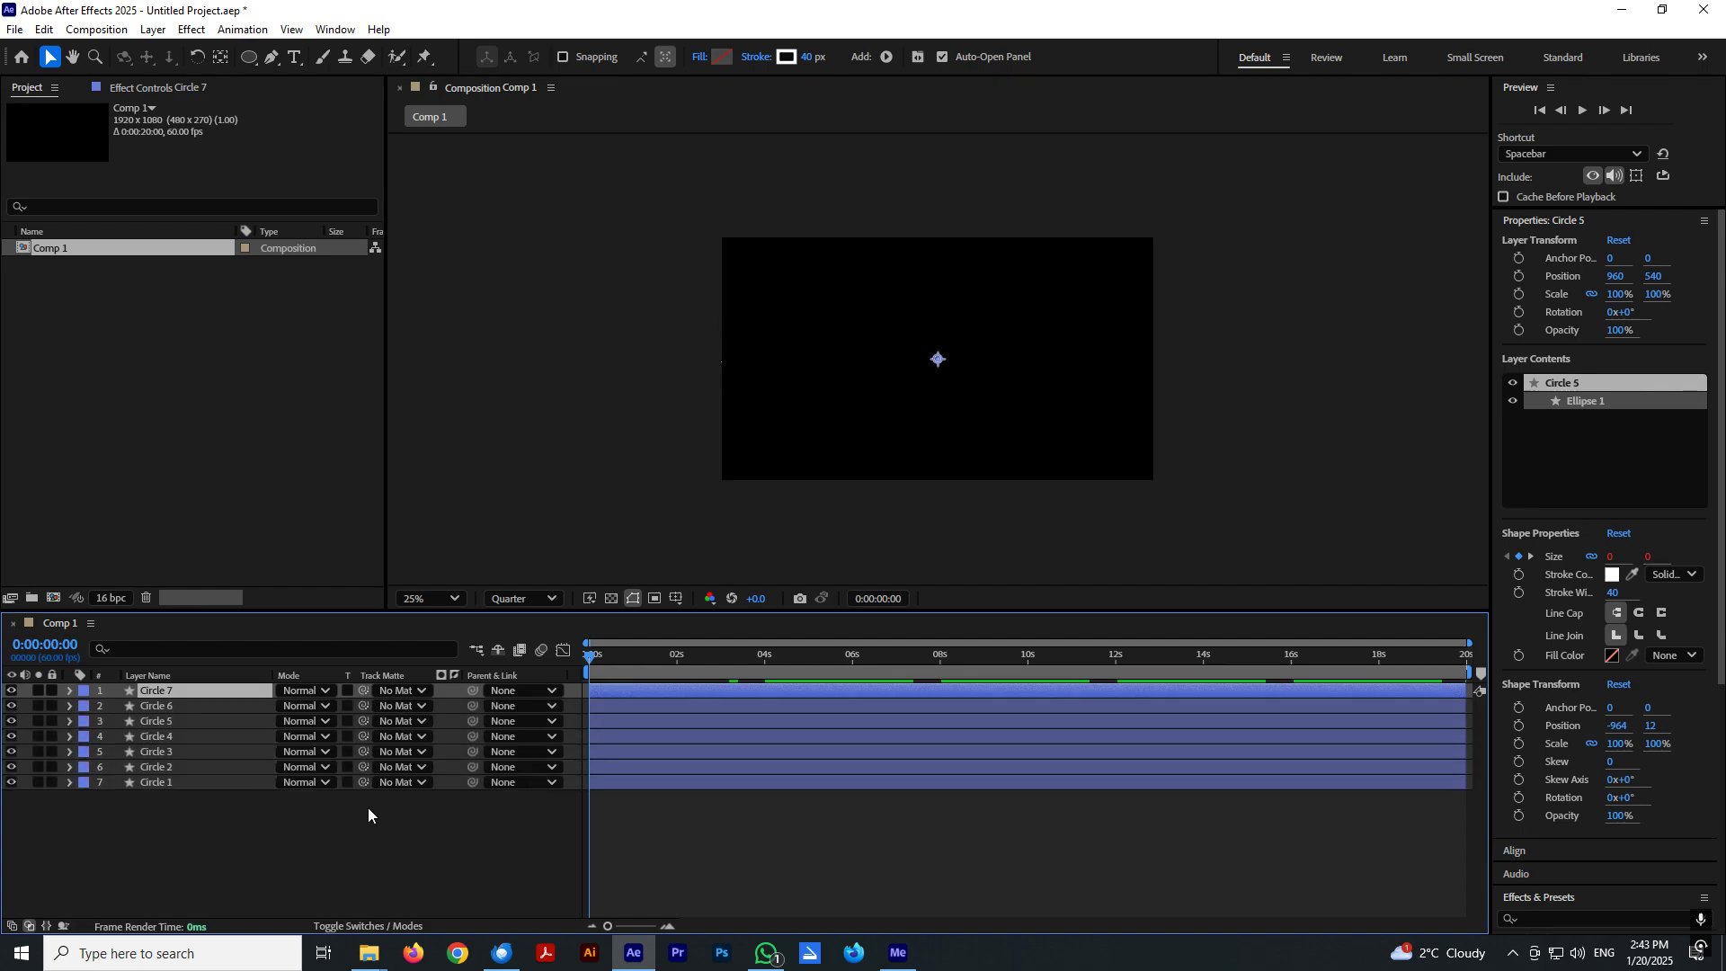
{"action": "key", "text": "ctrl+d"}
{"action": "key", "text": "ctrl+d"}
{"action": "key", "text": "ctrl+d"}
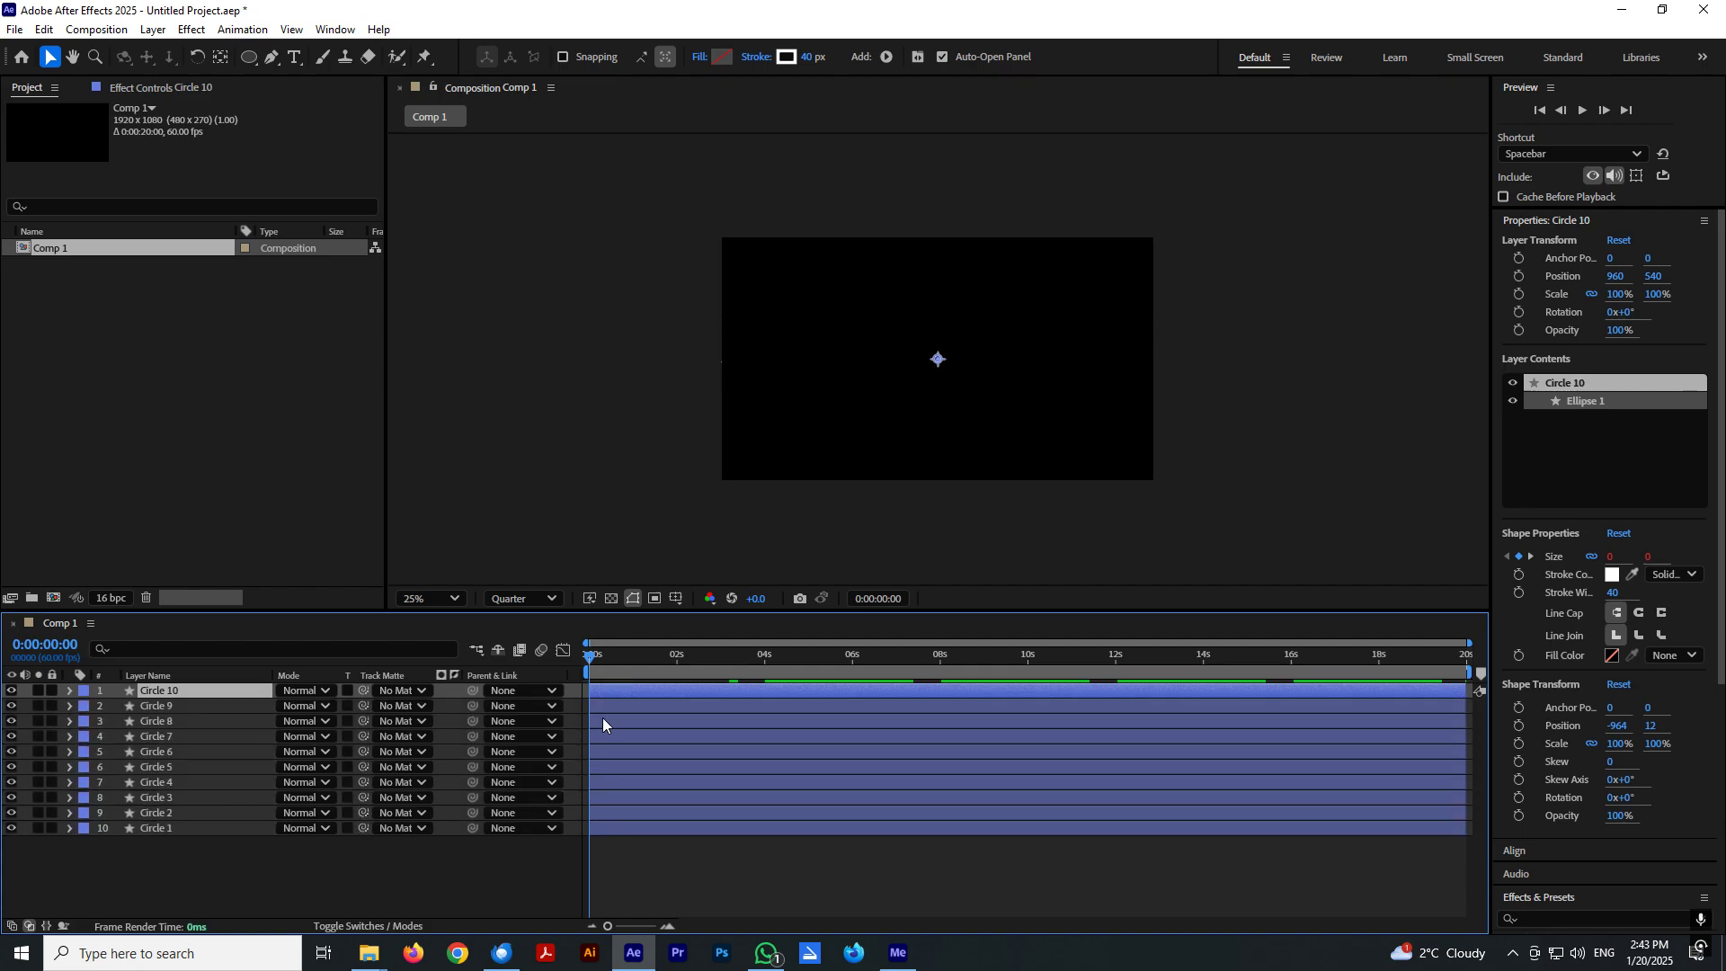
{"action": "left_click_drag", "start_coordinate": [624, 810], "coordinate": [739, 743]}
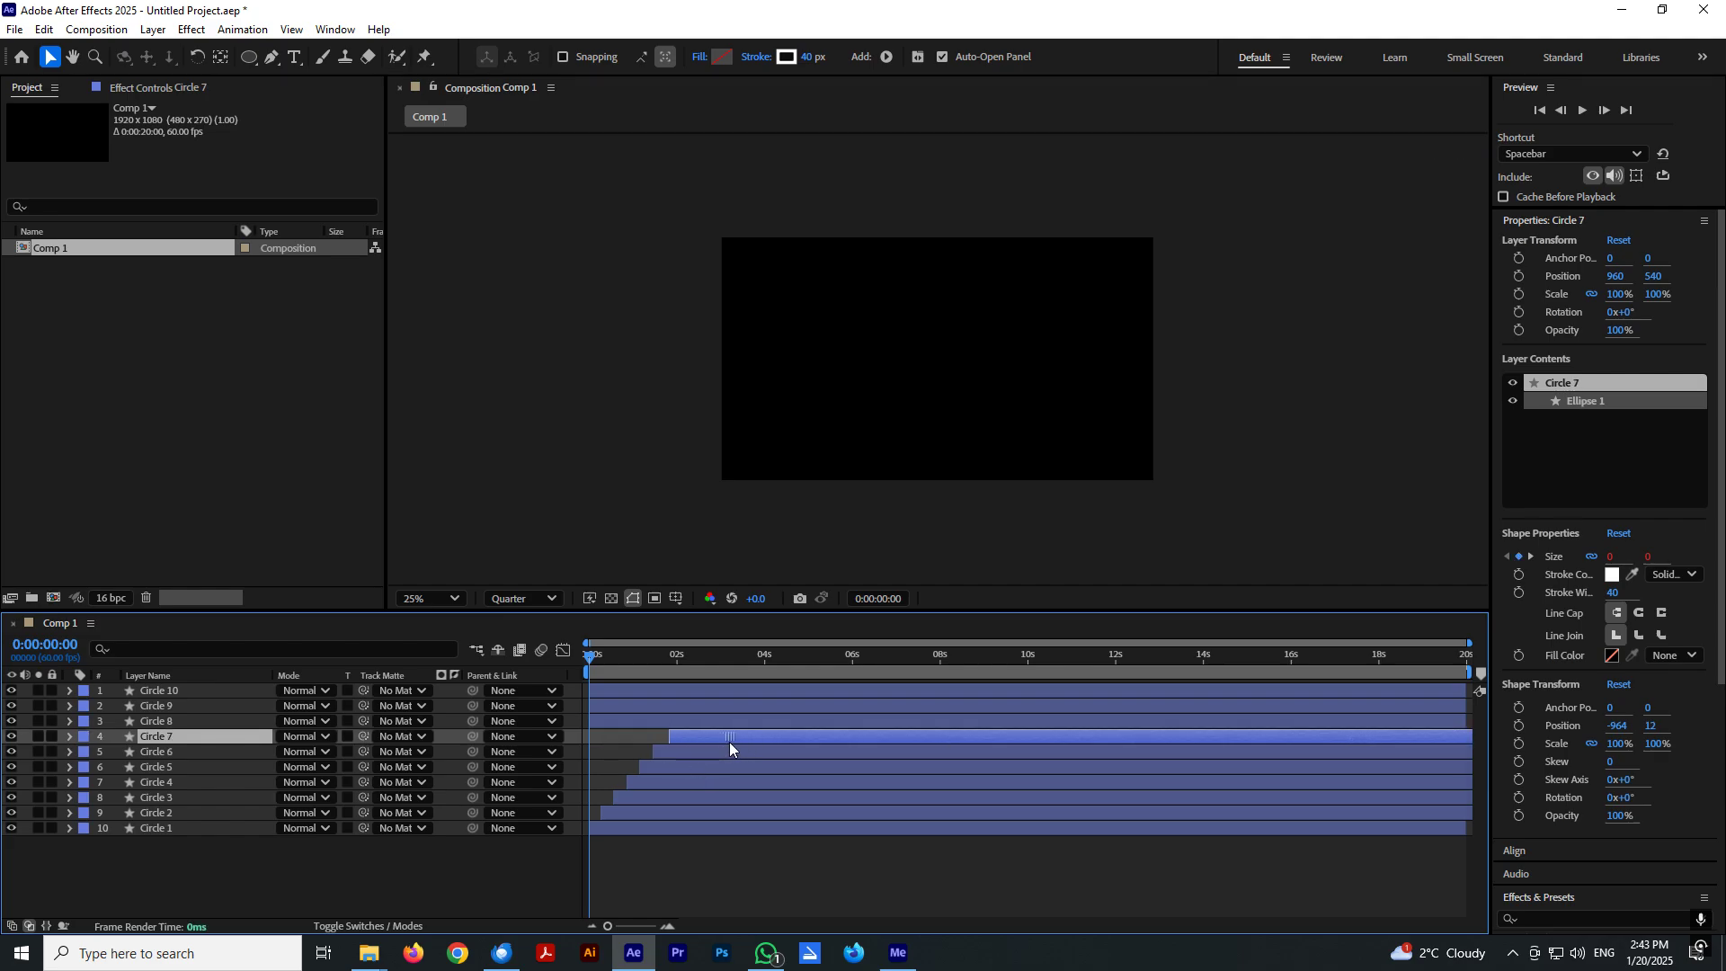
Offset Circle 8, 9 and 10 later and check the staggered rings near 4 seconds.
{"action": "left_click_drag", "start_coordinate": [666, 720], "coordinate": [752, 729]}
{"action": "left_click_drag", "start_coordinate": [649, 705], "coordinate": [856, 697]}
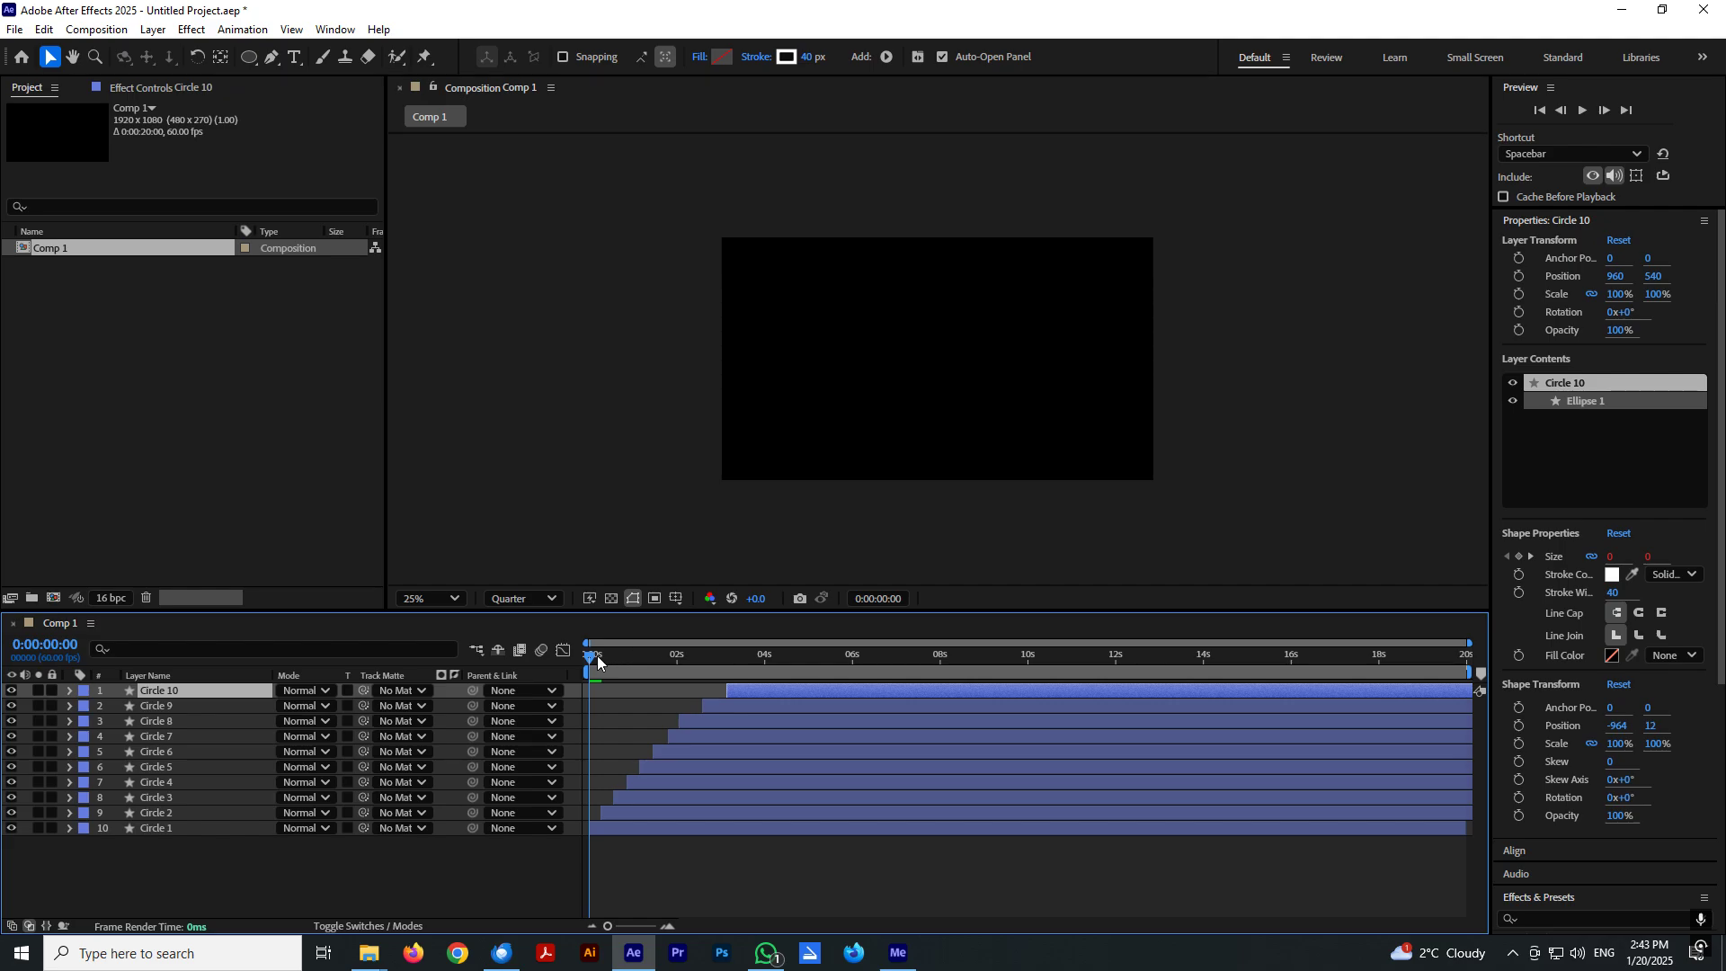
{"action": "left_click_drag", "start_coordinate": [598, 663], "coordinate": [716, 690]}
{"action": "left_click", "coordinate": [719, 876]}
{"action": "left_click", "coordinate": [667, 831]}
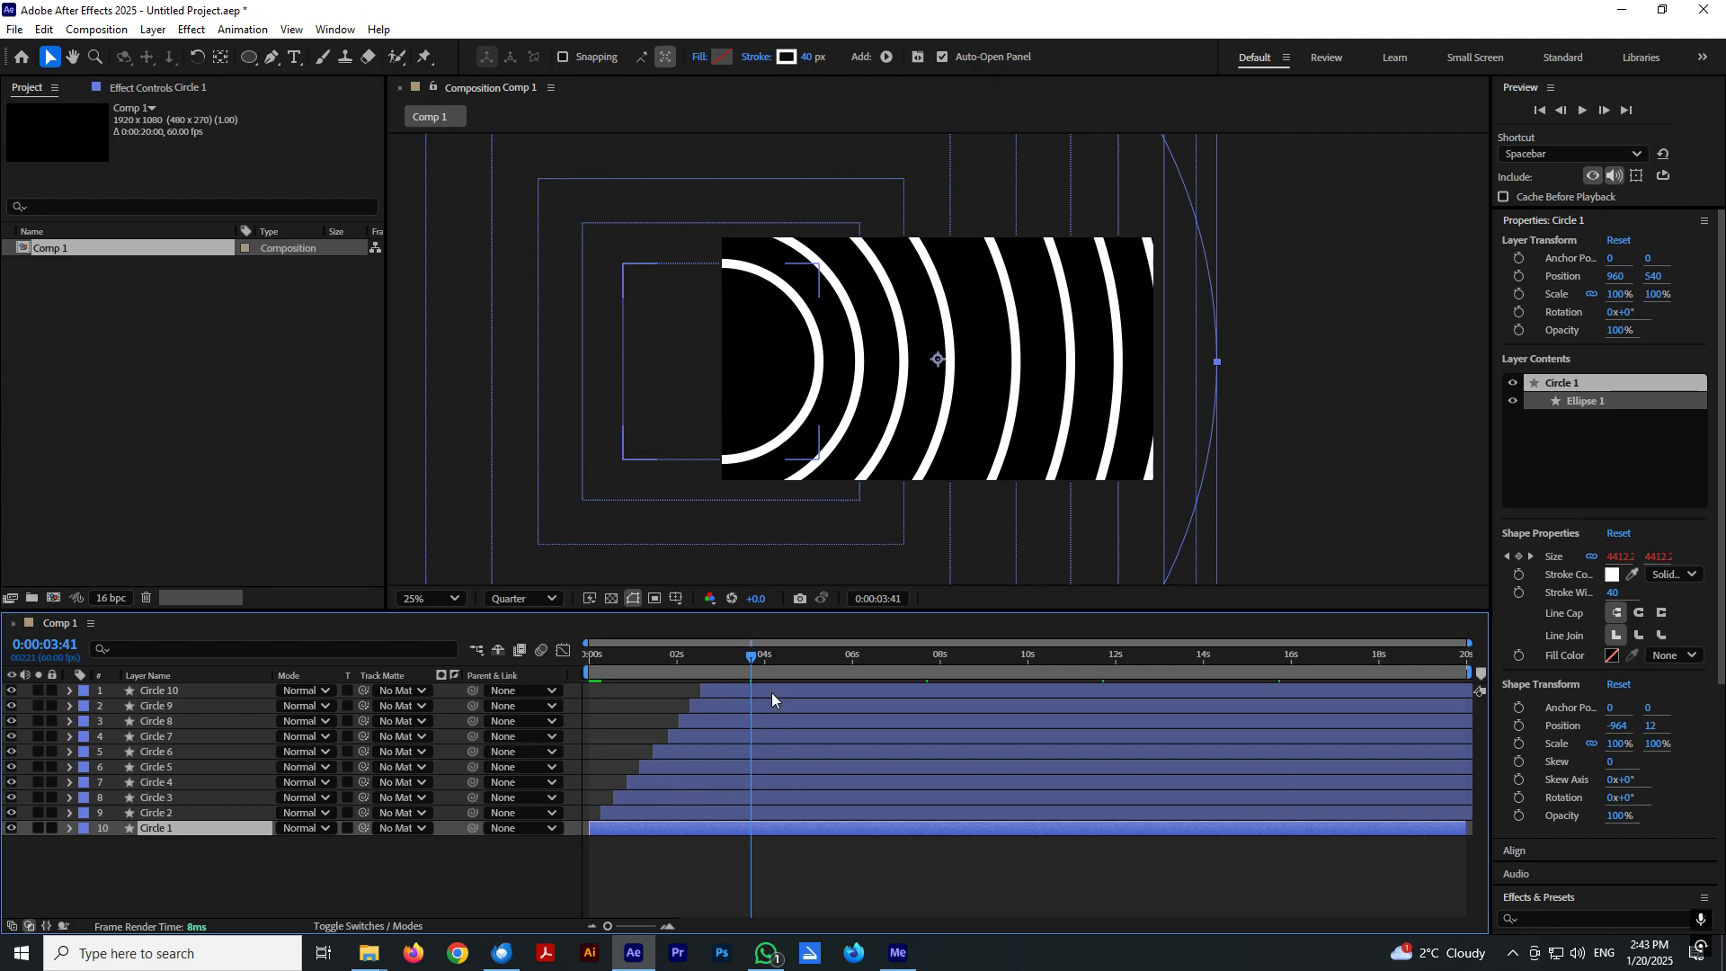
{"action": "key", "text": "ctrl+a"}
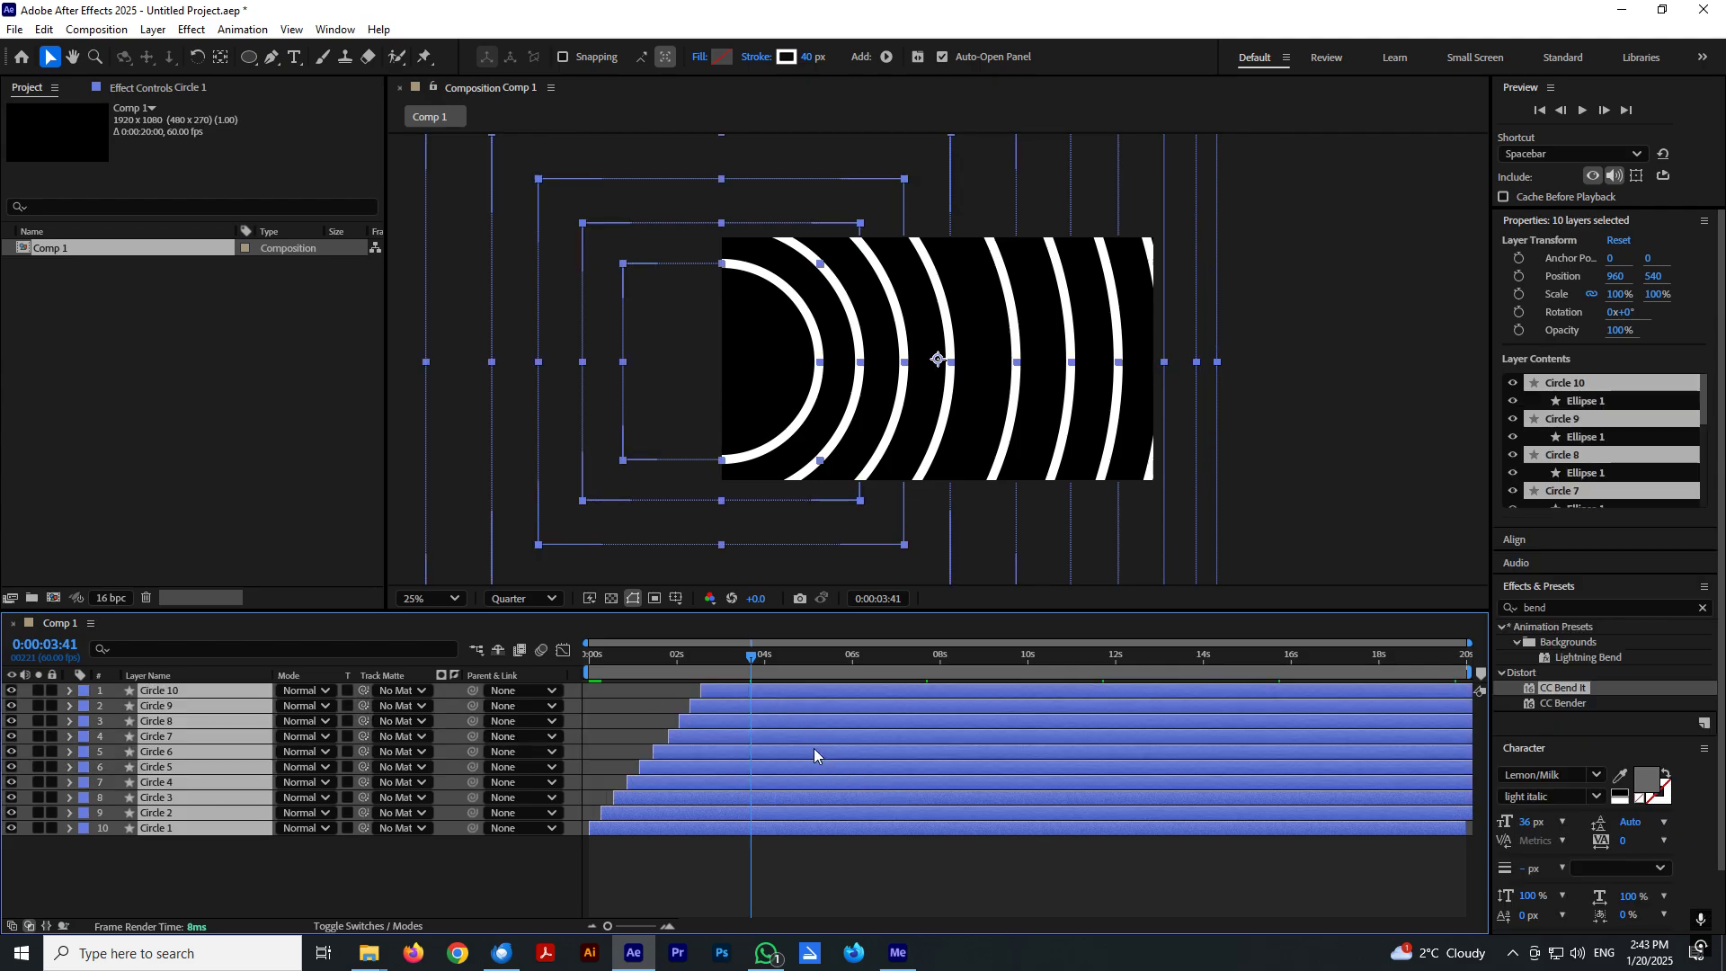
Shift the end Size keyframes of Circles 10, 8, 5, 3 and 1 to varied times.
{"action": "left_click_drag", "start_coordinate": [804, 610], "coordinate": [805, 539]}
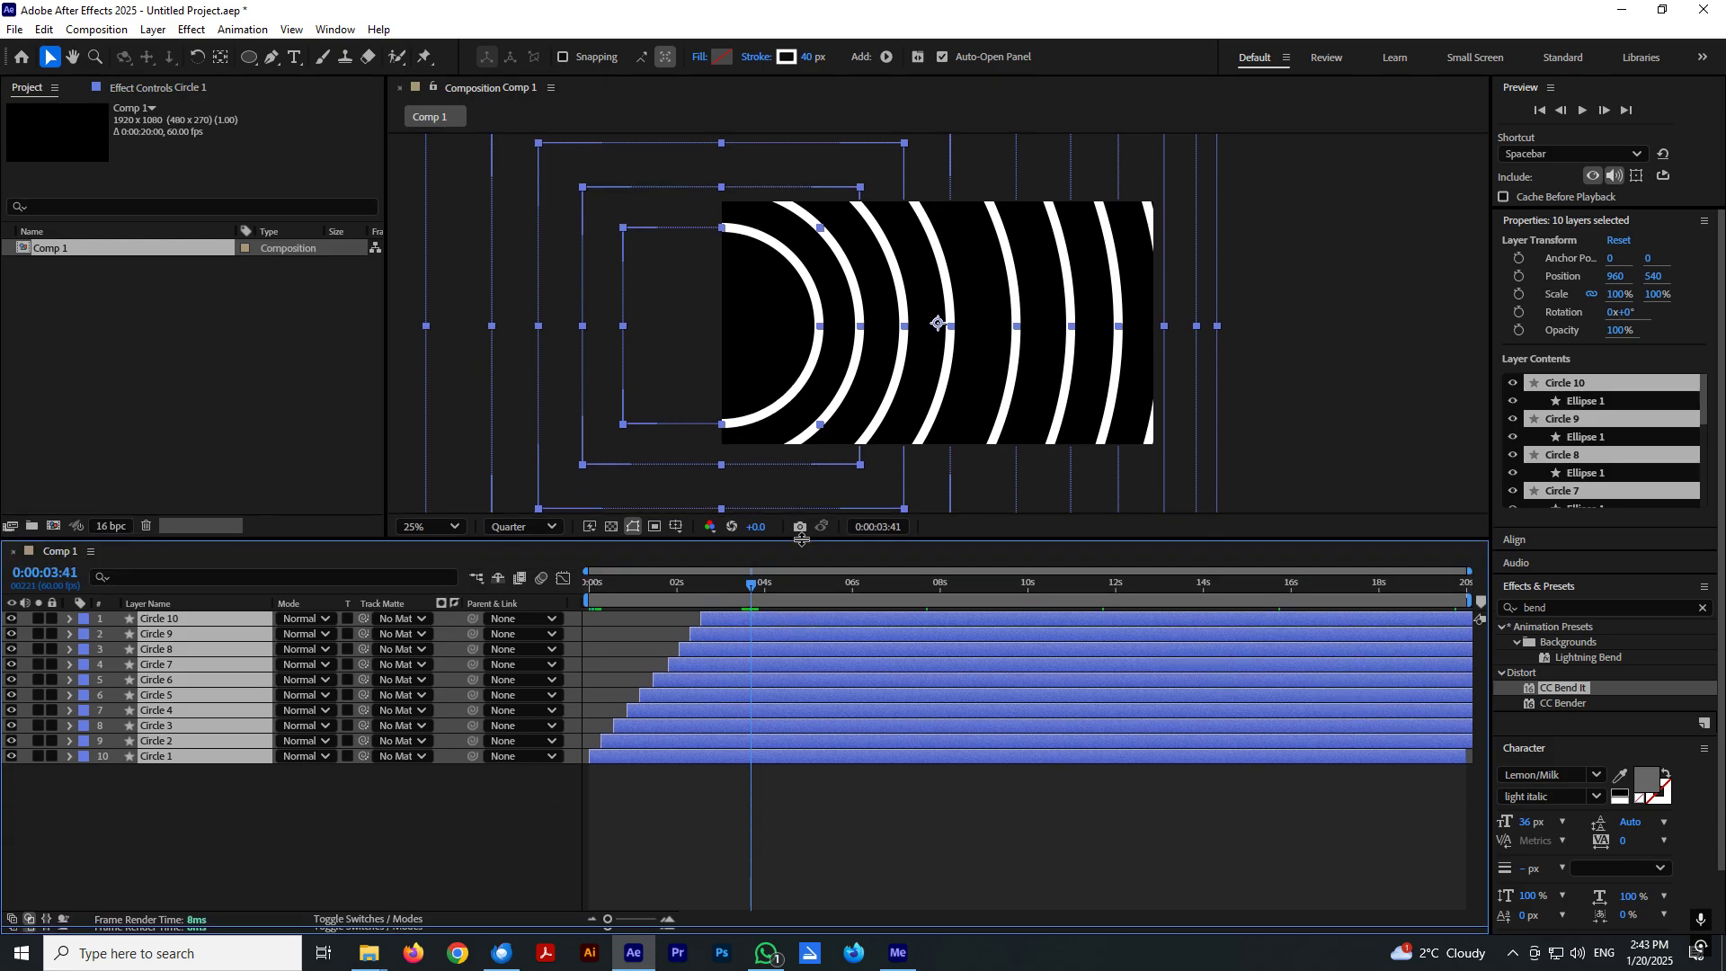
{"action": "key", "text": "u"}
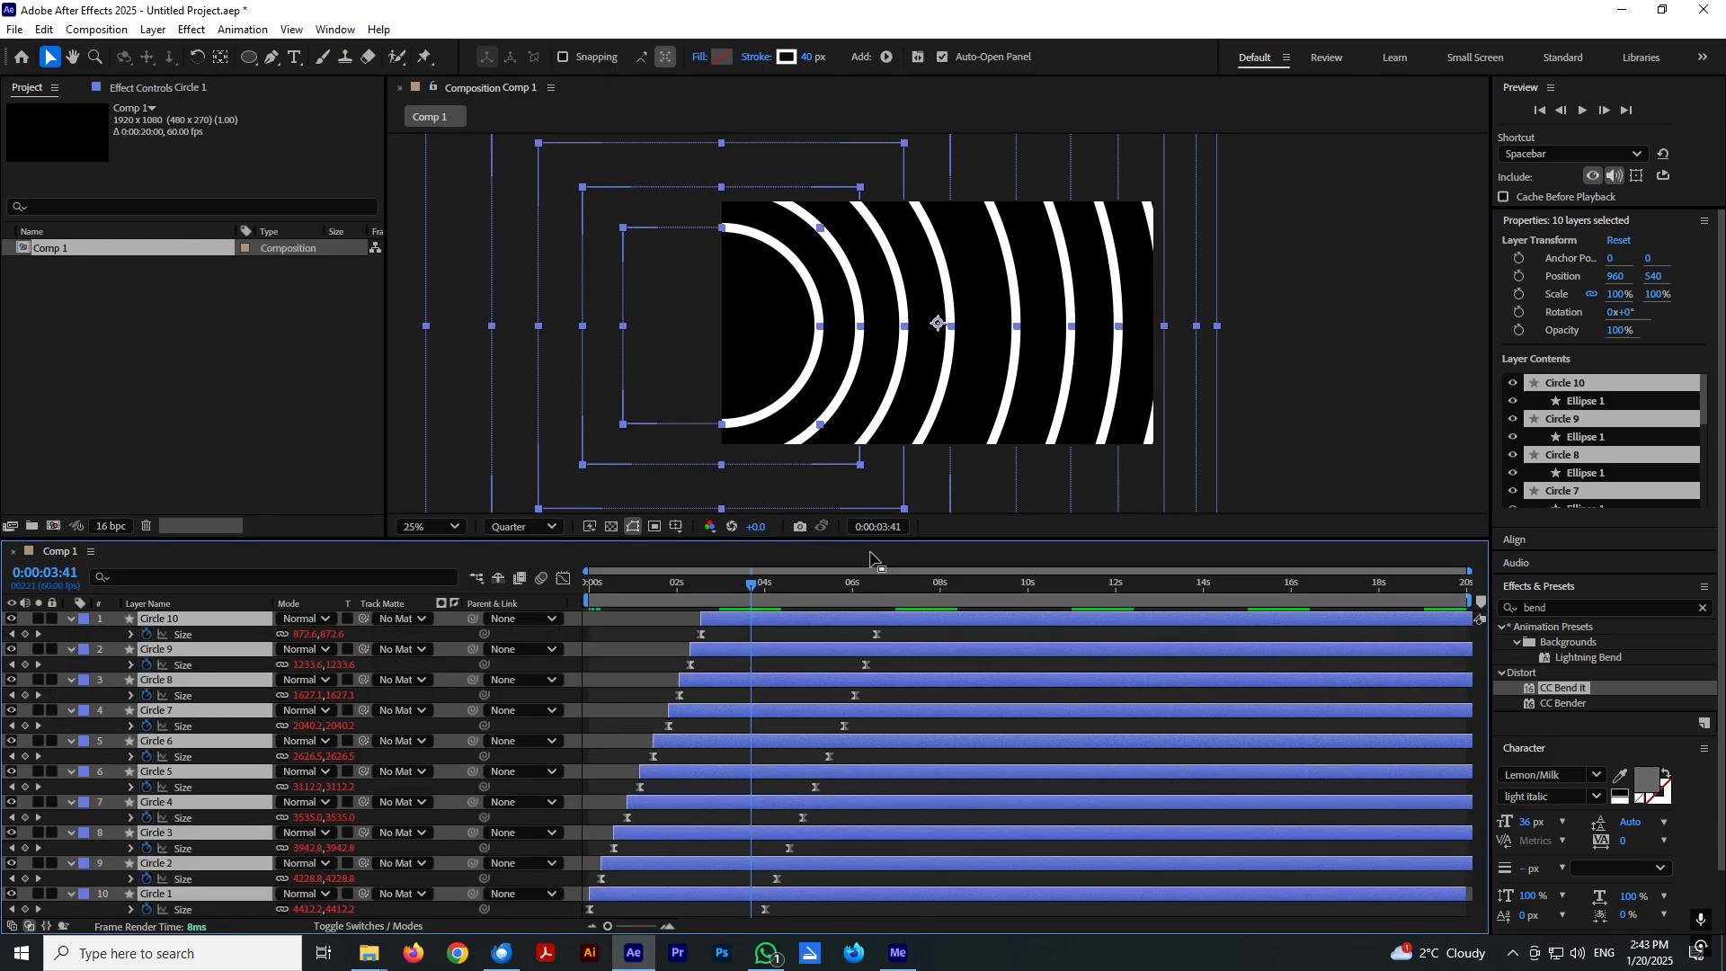
{"action": "left_click_drag", "start_coordinate": [872, 540], "coordinate": [871, 454]}
{"action": "left_click", "coordinate": [876, 548]}
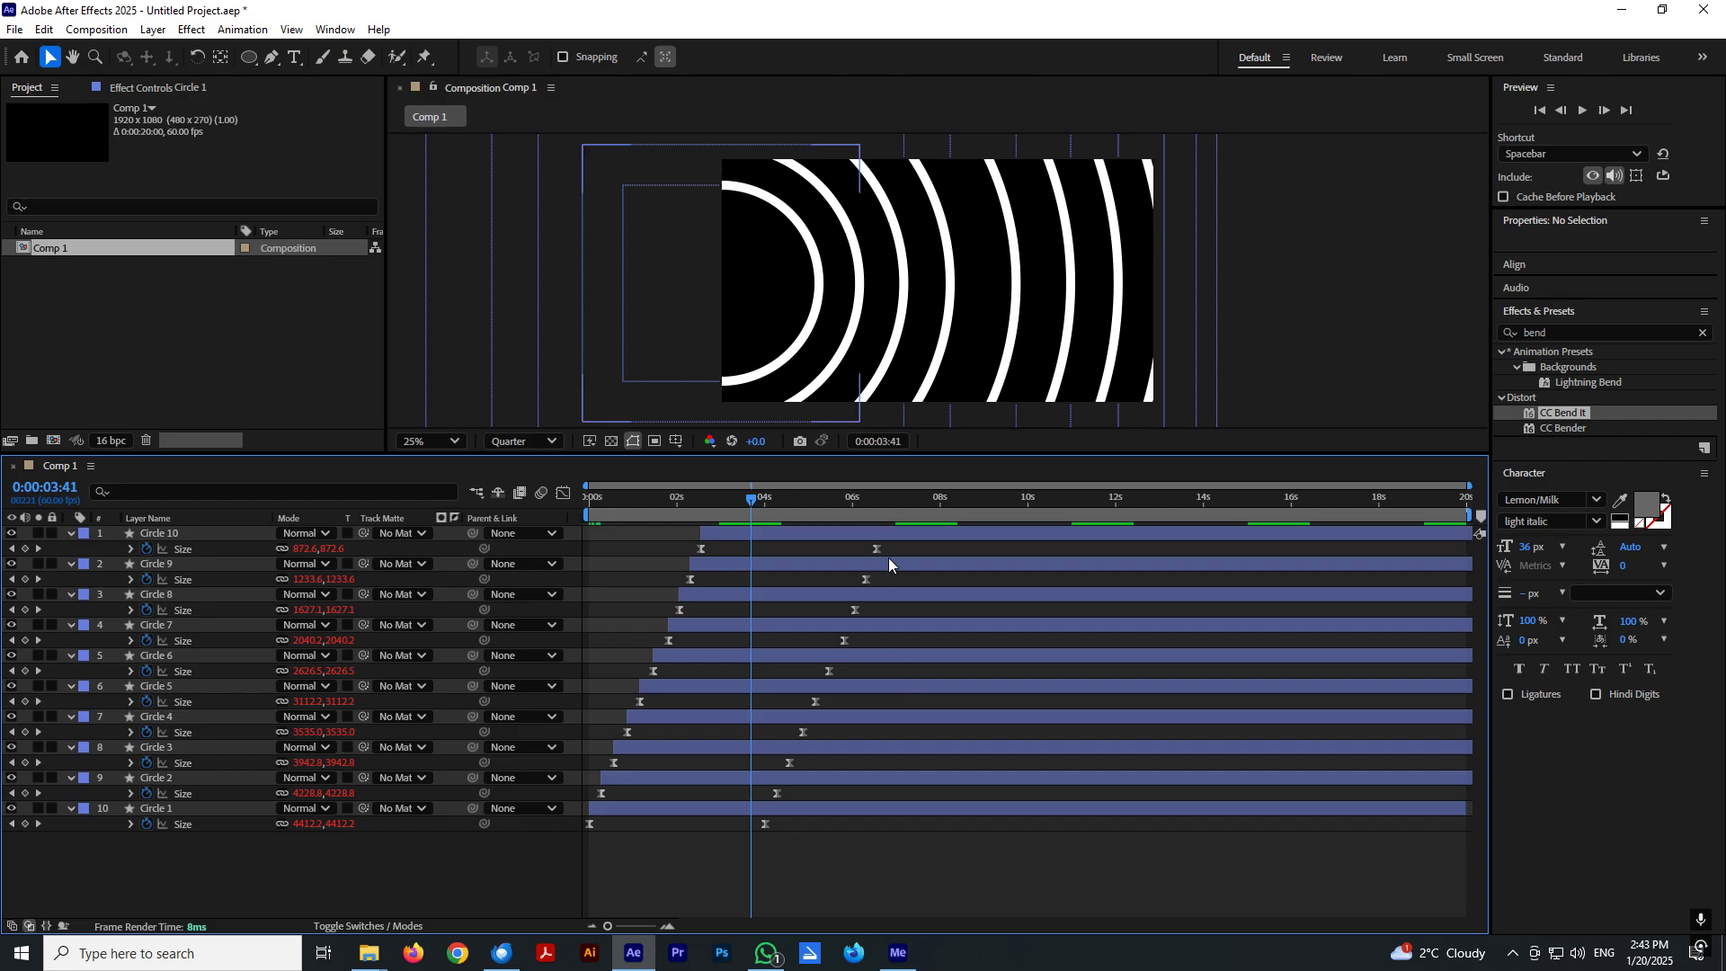
{"action": "left_click_drag", "start_coordinate": [868, 551], "coordinate": [847, 551]}
{"action": "left_click_drag", "start_coordinate": [854, 611], "coordinate": [876, 611]}
{"action": "left_click", "coordinate": [845, 640]}
{"action": "left_click_drag", "start_coordinate": [818, 701], "coordinate": [845, 704]}
{"action": "left_click_drag", "start_coordinate": [790, 762], "coordinate": [875, 762]}
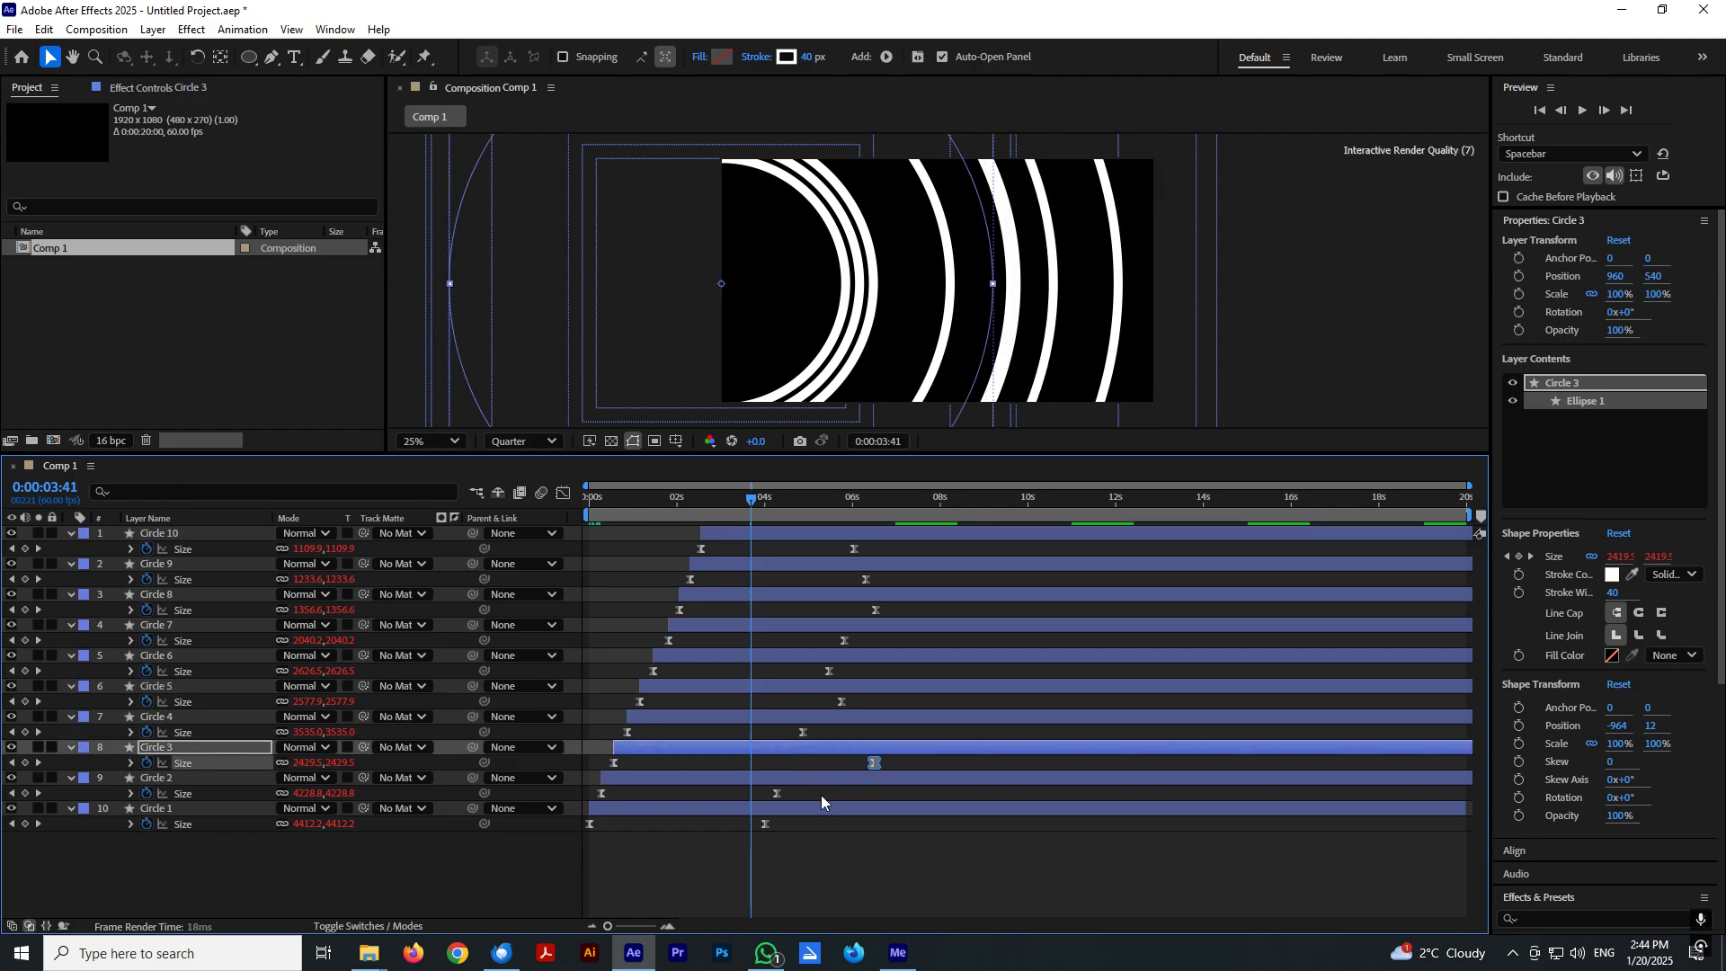
{"action": "left_click_drag", "start_coordinate": [766, 823], "coordinate": [865, 823]}
Push Circle 8's end keyframe later and move Circle 10's earlier.
{"action": "left_click_drag", "start_coordinate": [876, 610], "coordinate": [882, 557]}
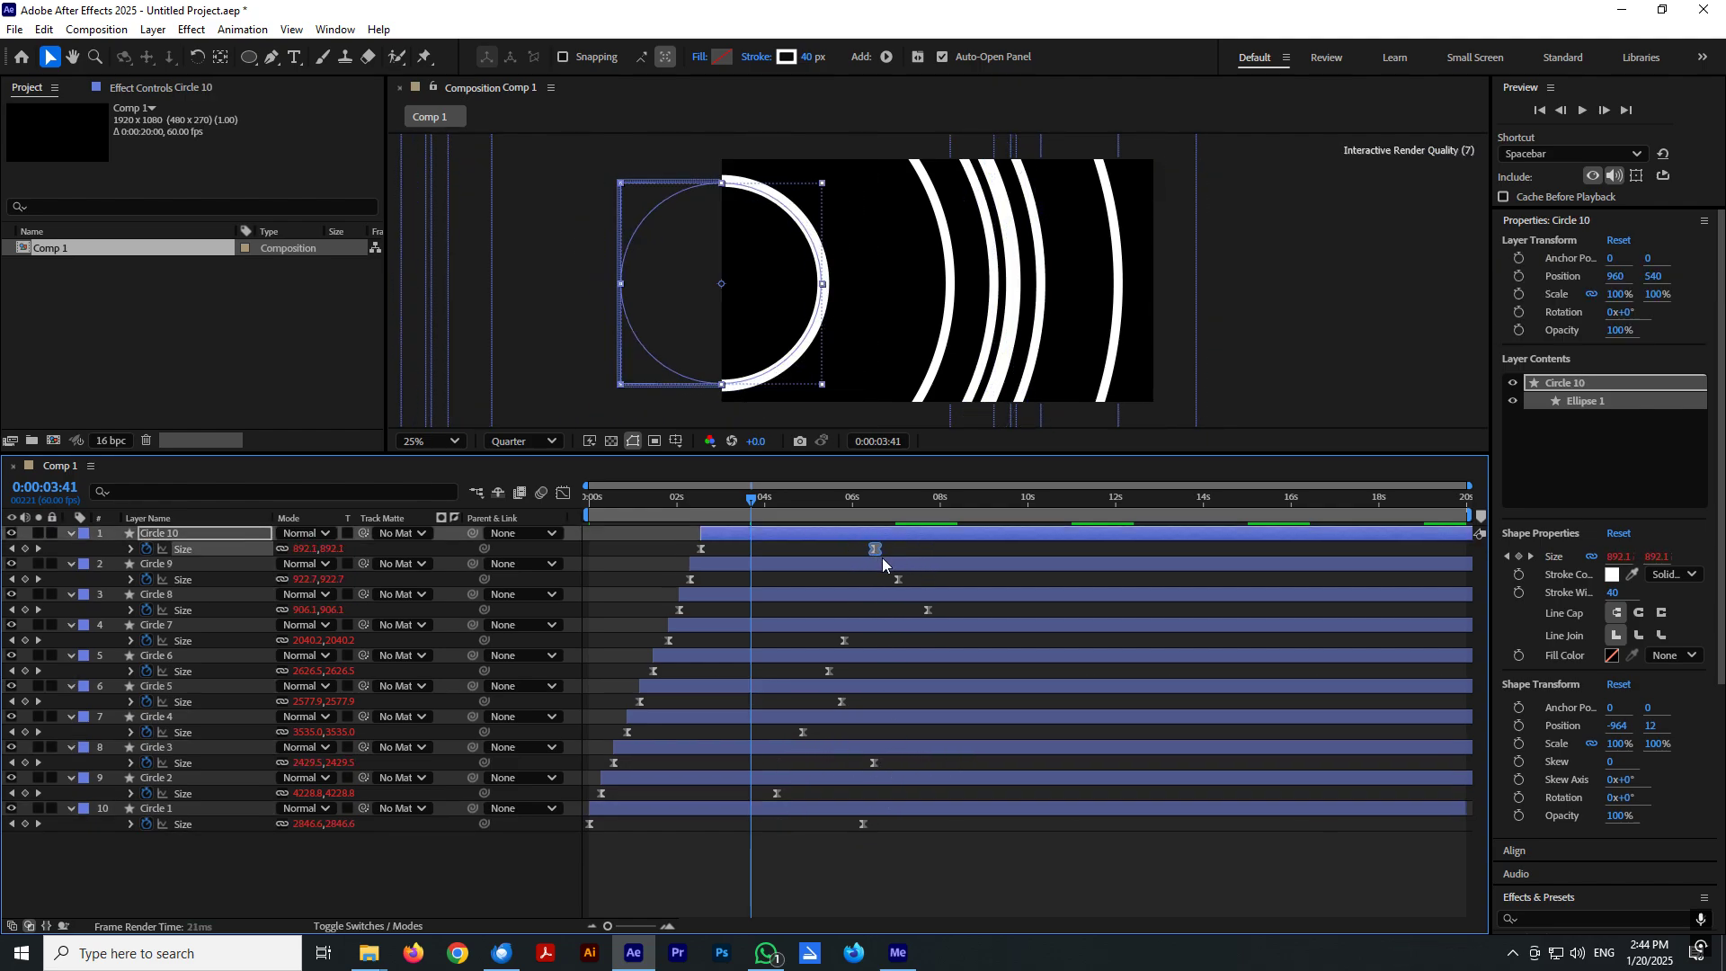
{"action": "left_click", "coordinate": [870, 548]}
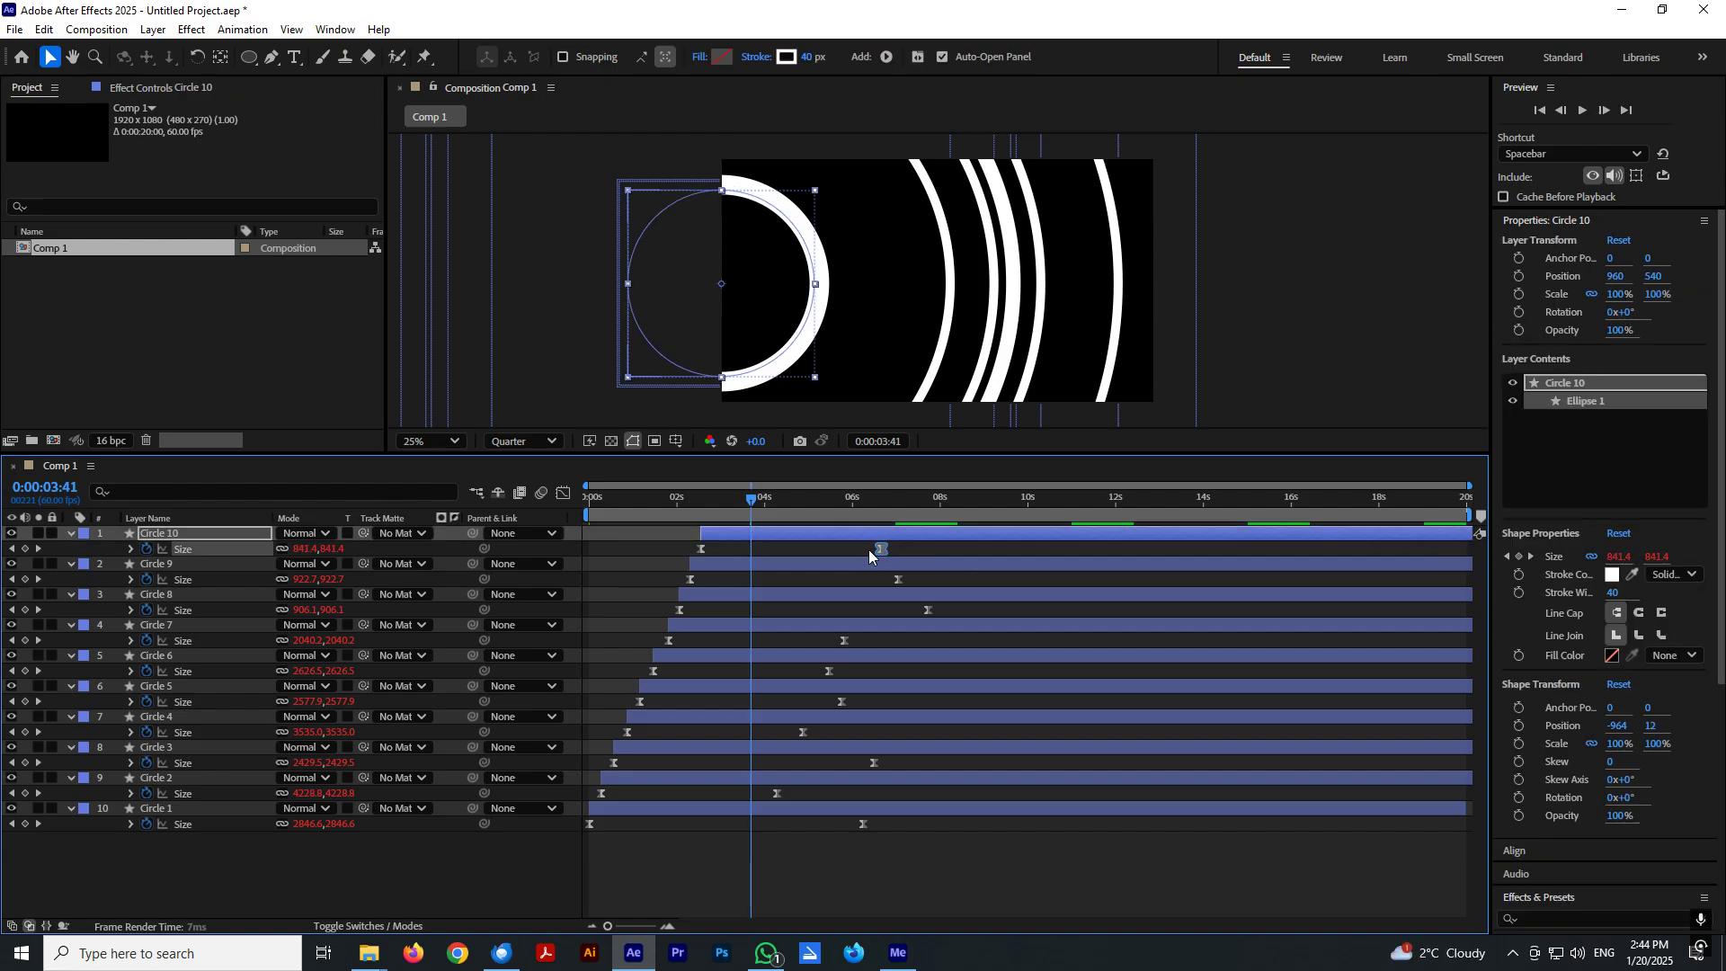
{"action": "left_click_drag", "start_coordinate": [882, 548], "coordinate": [840, 557]}
{"action": "left_click", "coordinate": [862, 858]}
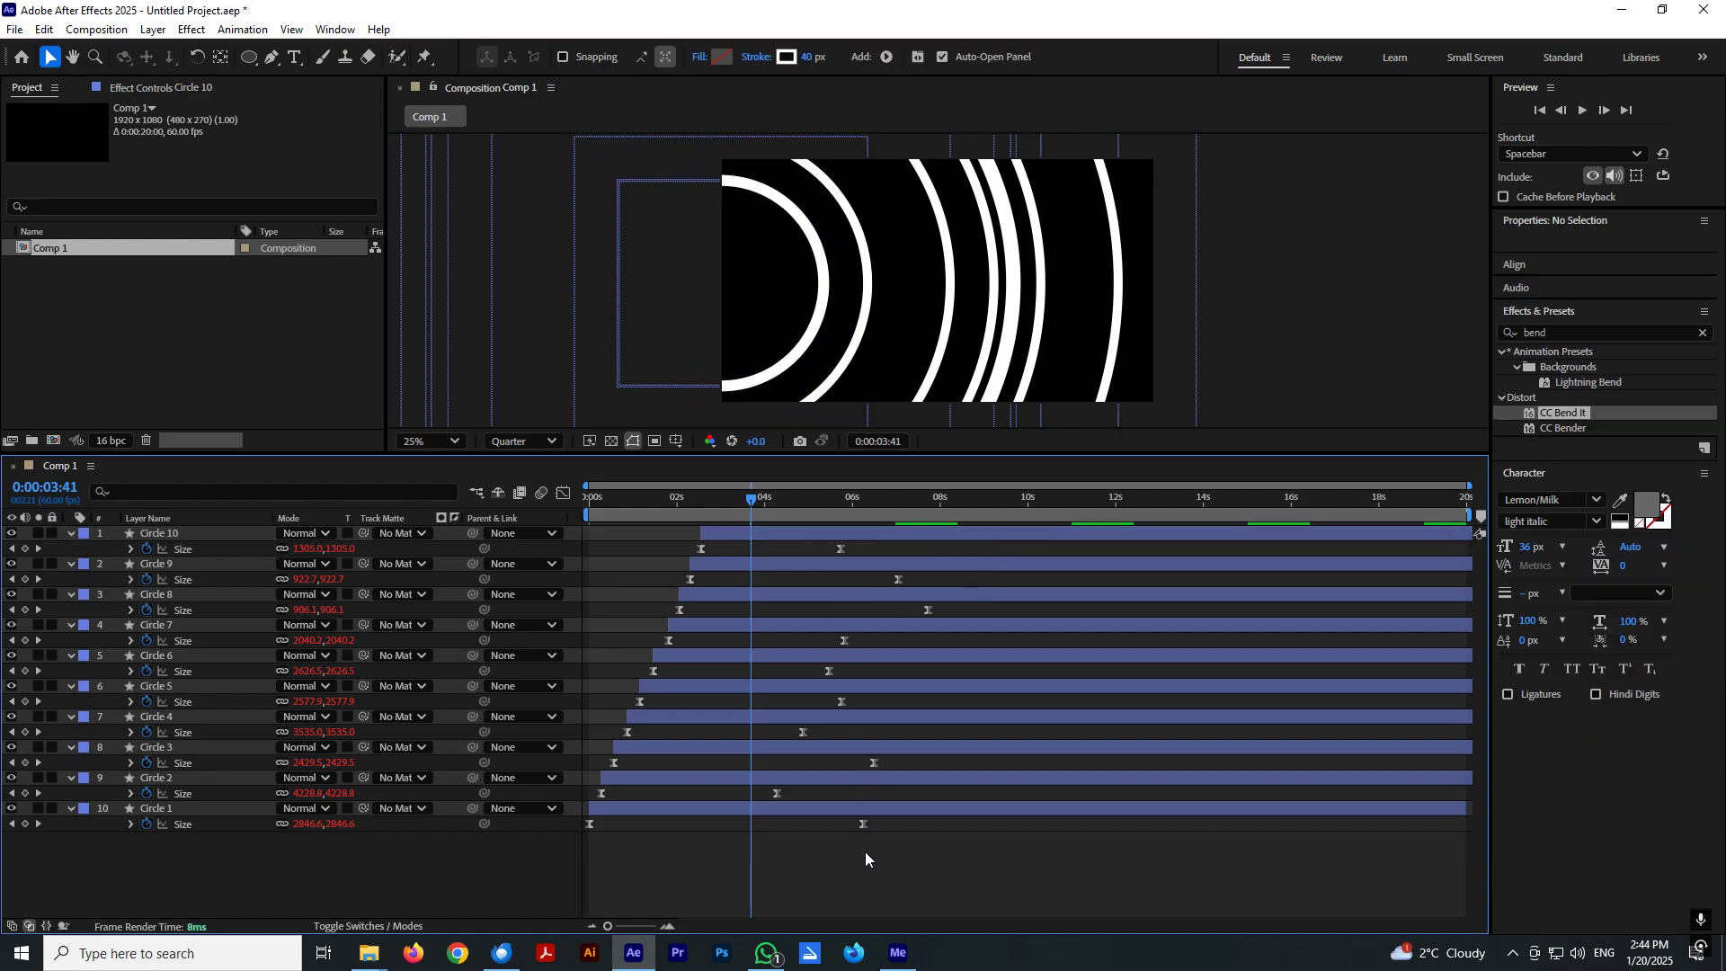
{"action": "left_click", "coordinate": [171, 534]}
{"action": "left_click", "coordinate": [180, 808], "text": "shift"}
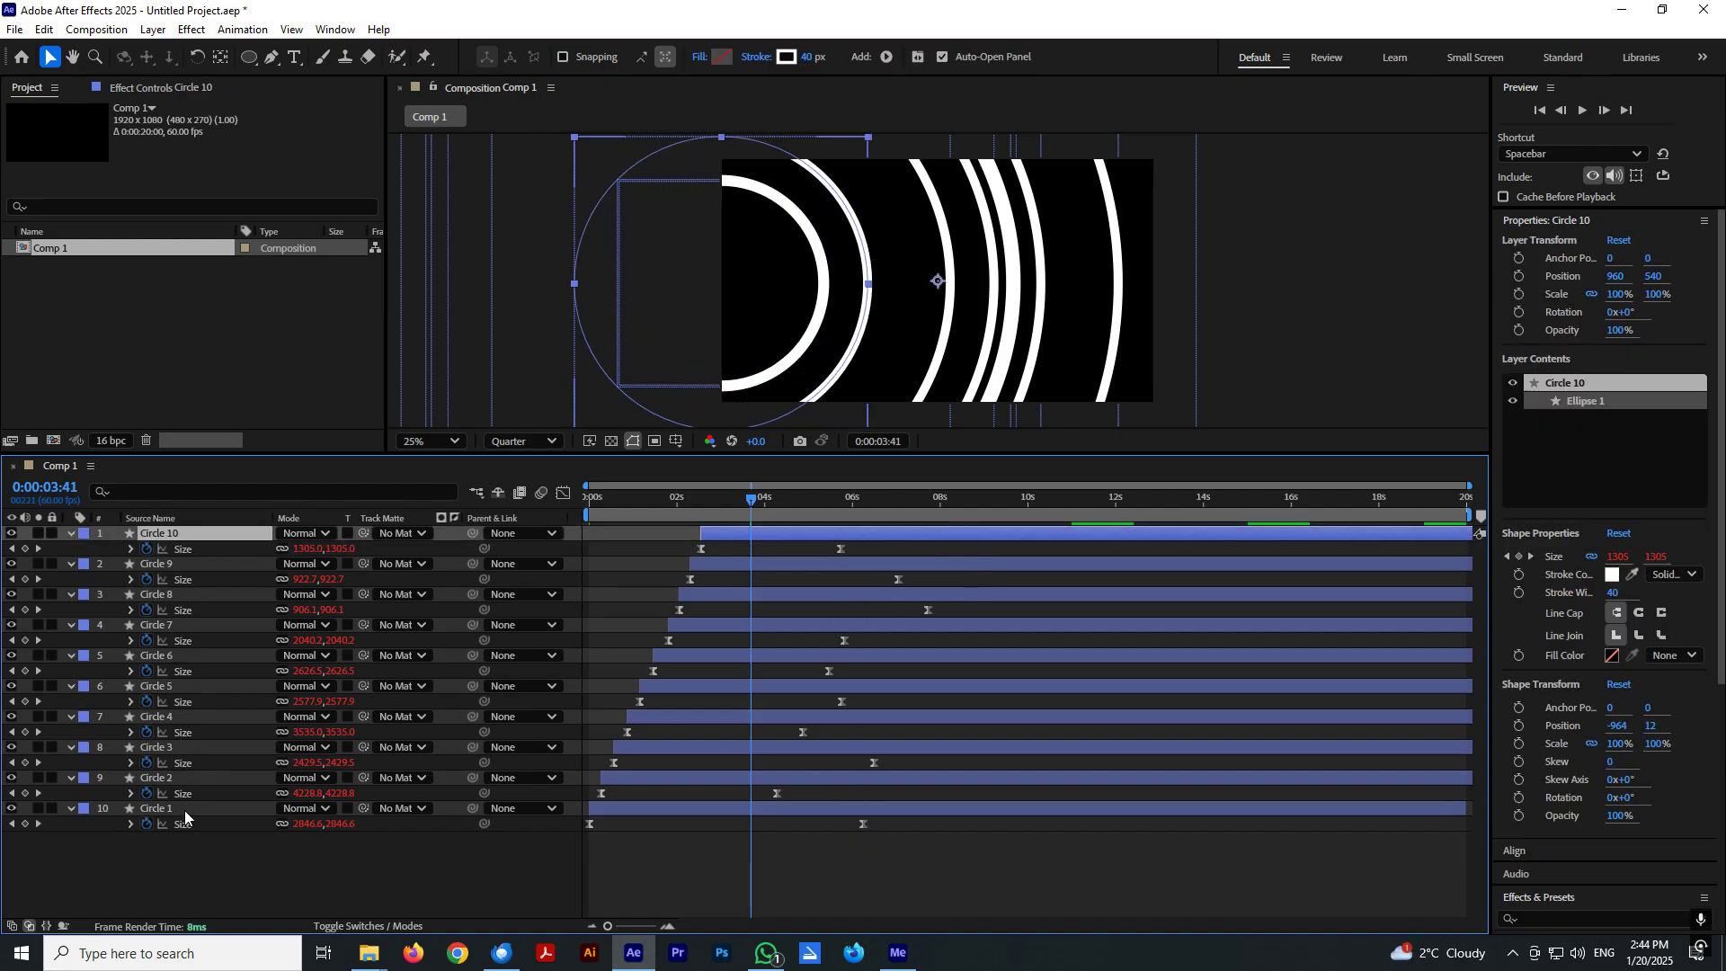
Collapse the Size rows and preview the rings around ten seconds in.
{"action": "key", "text": "u"}
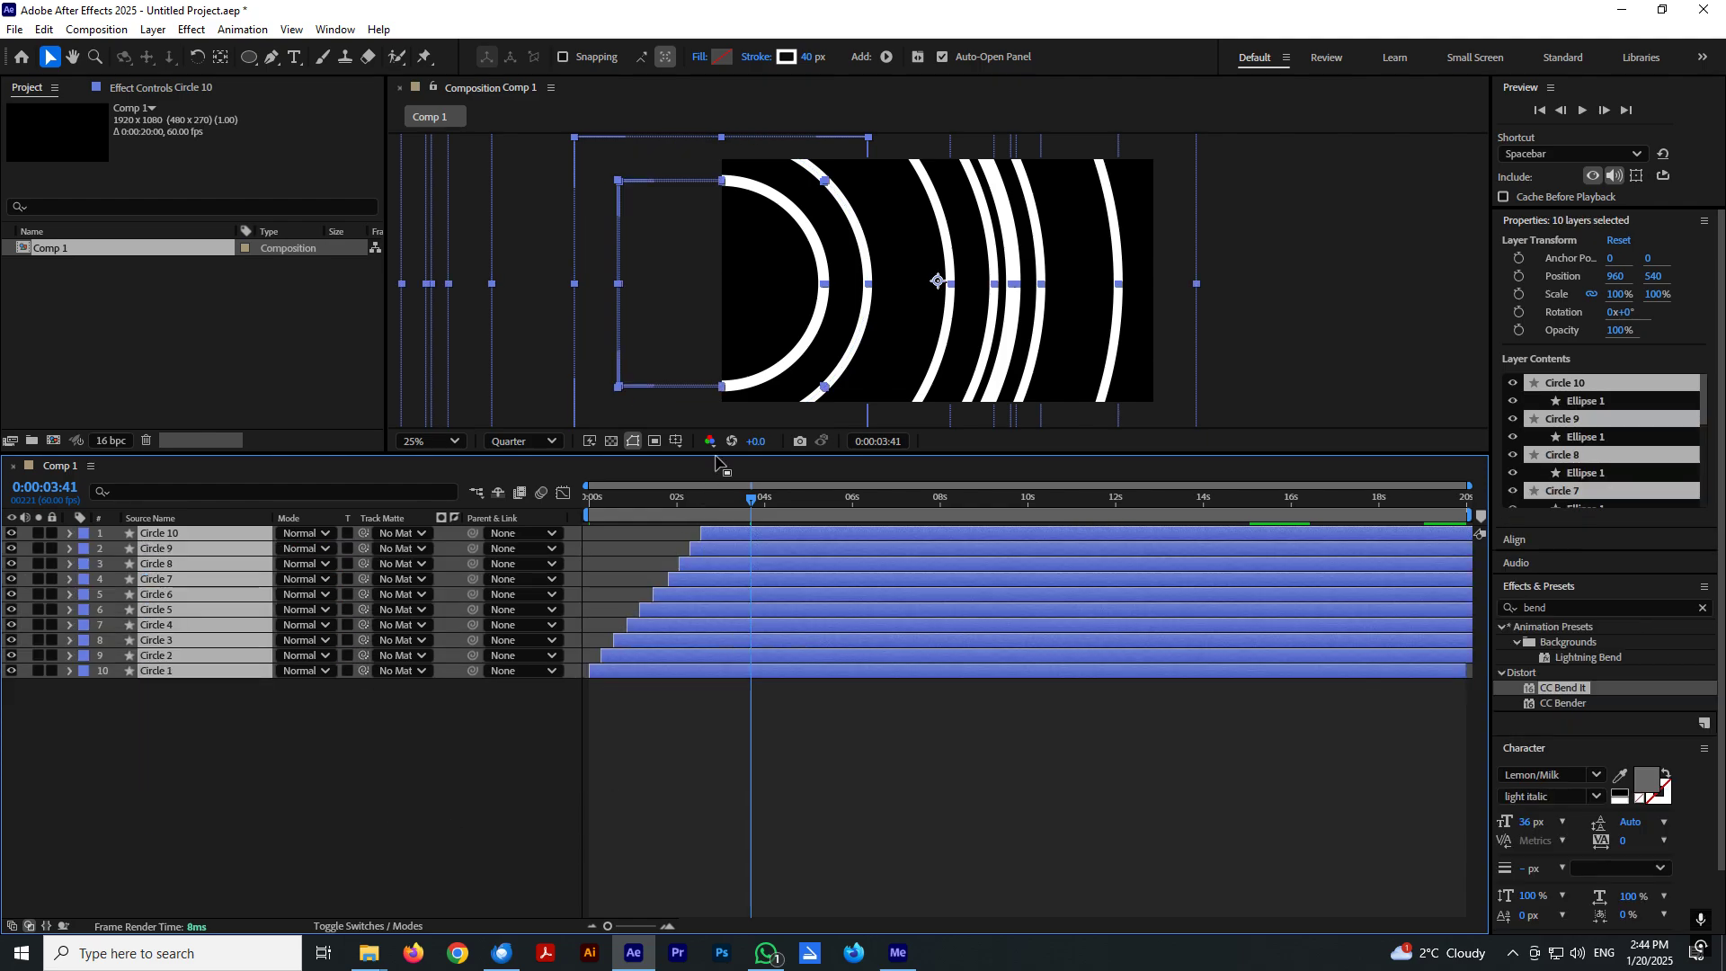
{"action": "left_click_drag", "start_coordinate": [717, 454], "coordinate": [719, 607]}
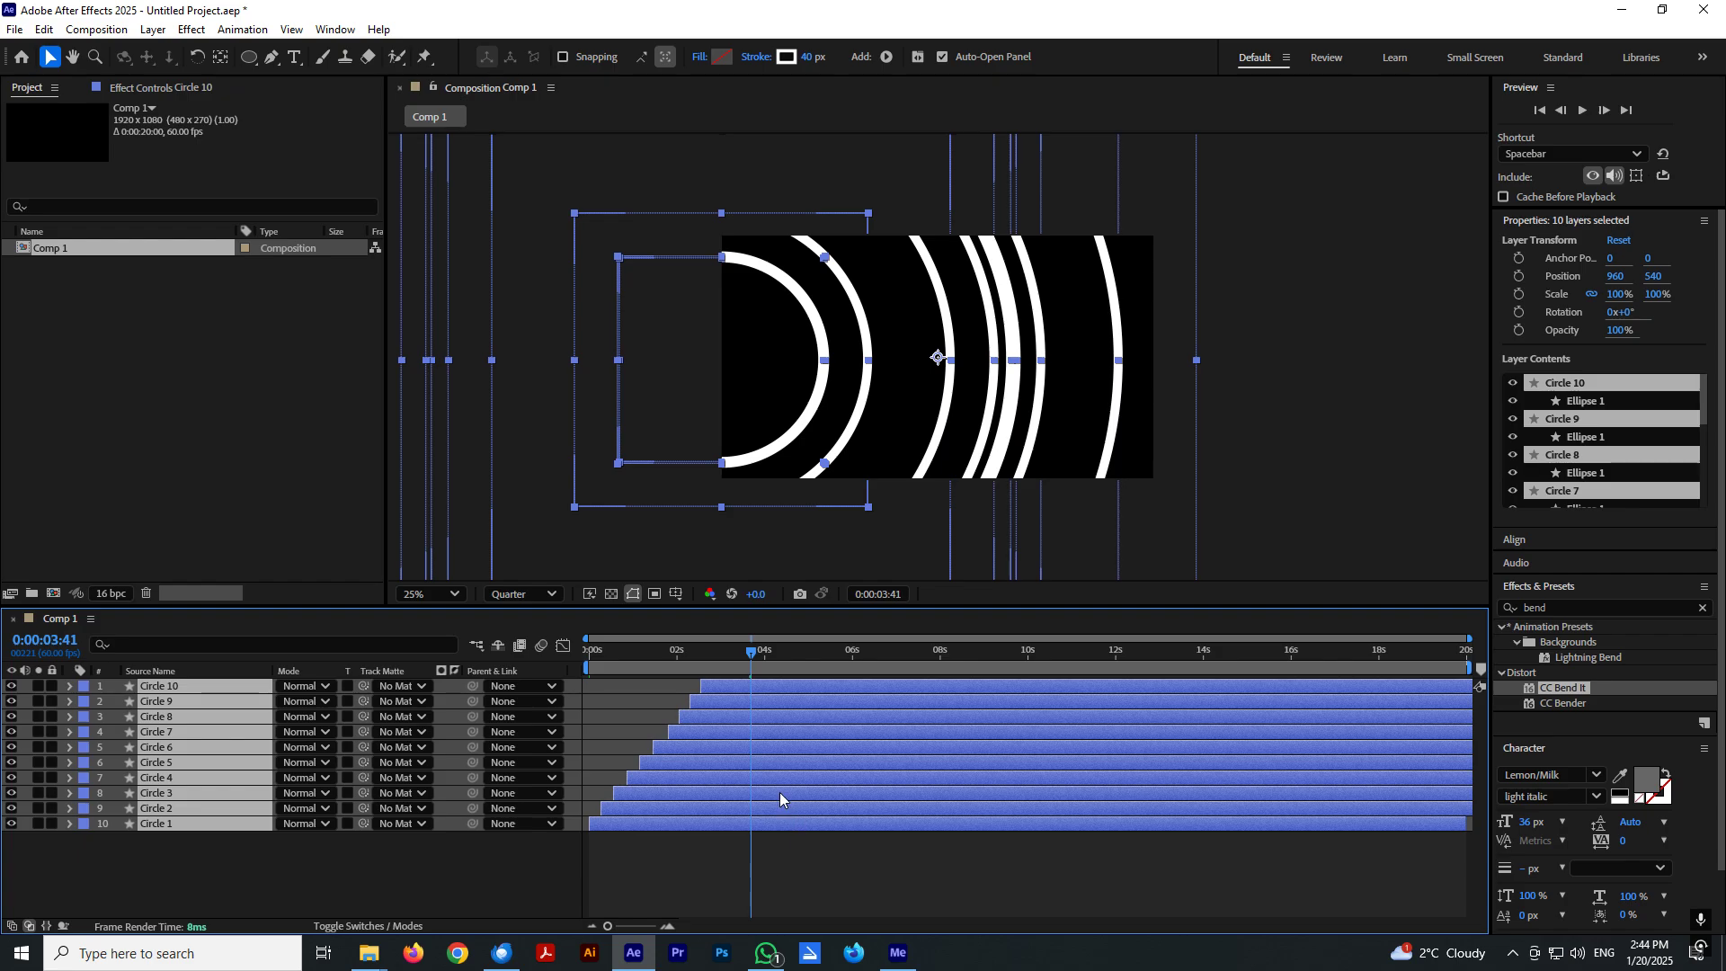
{"action": "left_click_drag", "start_coordinate": [755, 655], "coordinate": [1055, 698]}
{"action": "key", "text": "Page_Up"}
{"action": "key", "text": "Page_Up"}
{"action": "key", "text": "Page_Up"}
{"action": "key", "text": "Page_Up"}
{"action": "key", "text": "Page_Up"}
{"action": "key", "text": "Page_Up"}
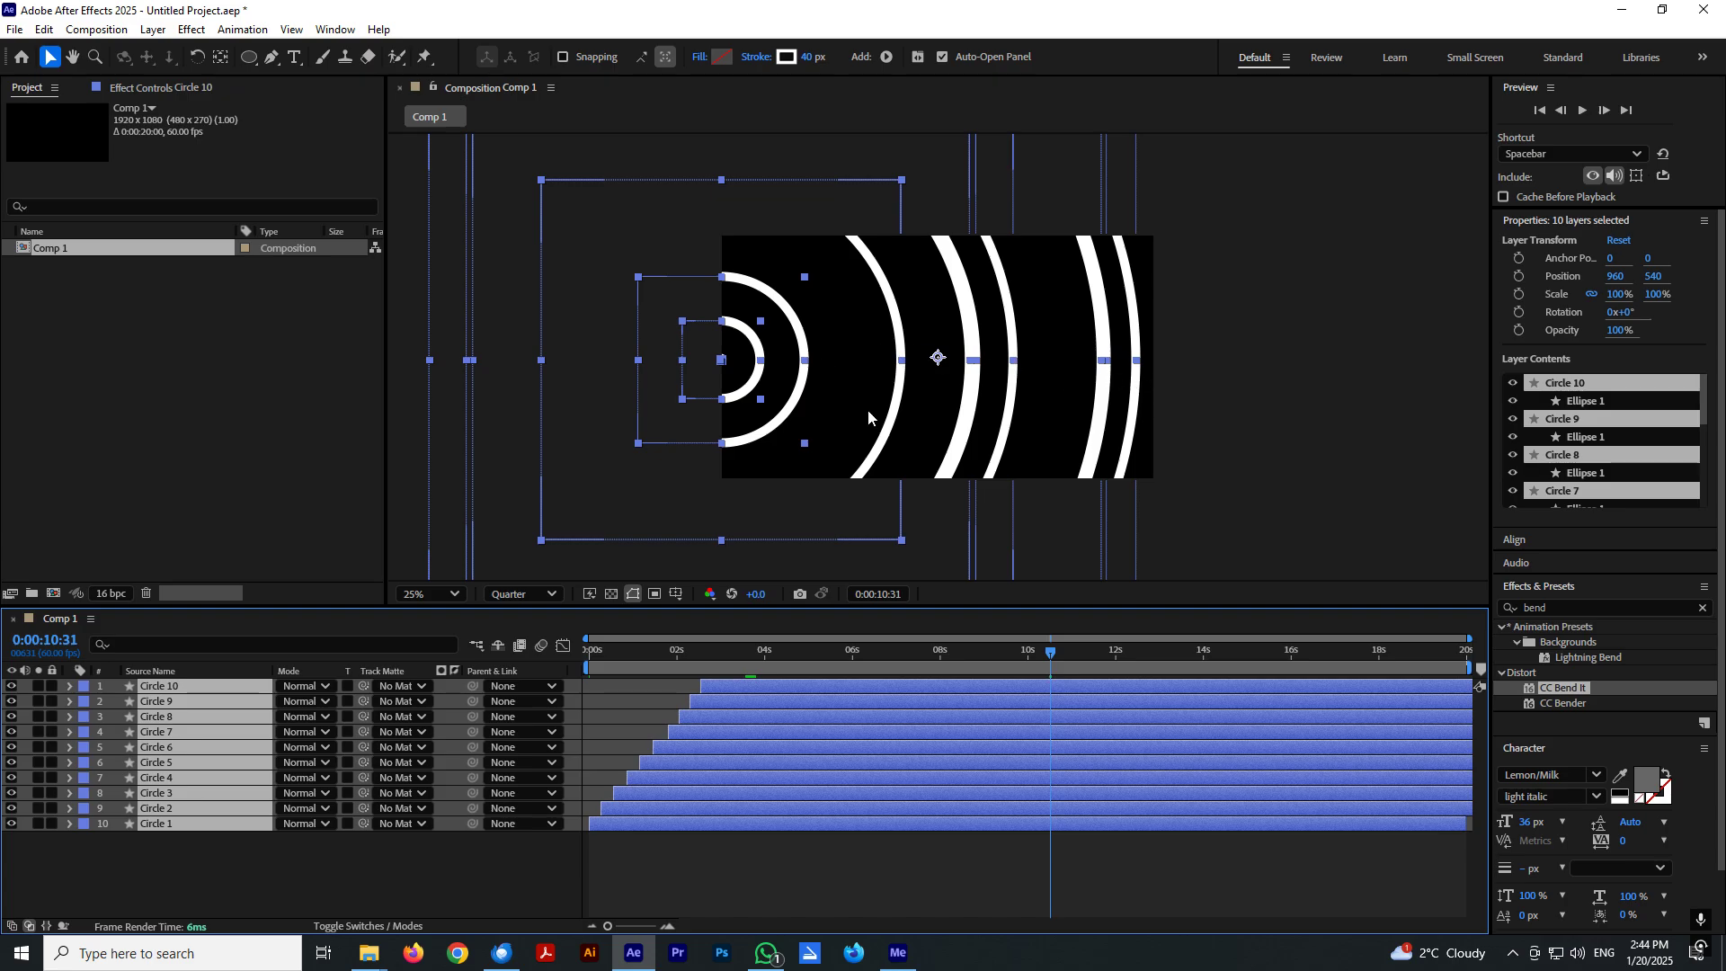
{"action": "left_click", "coordinate": [1249, 350]}
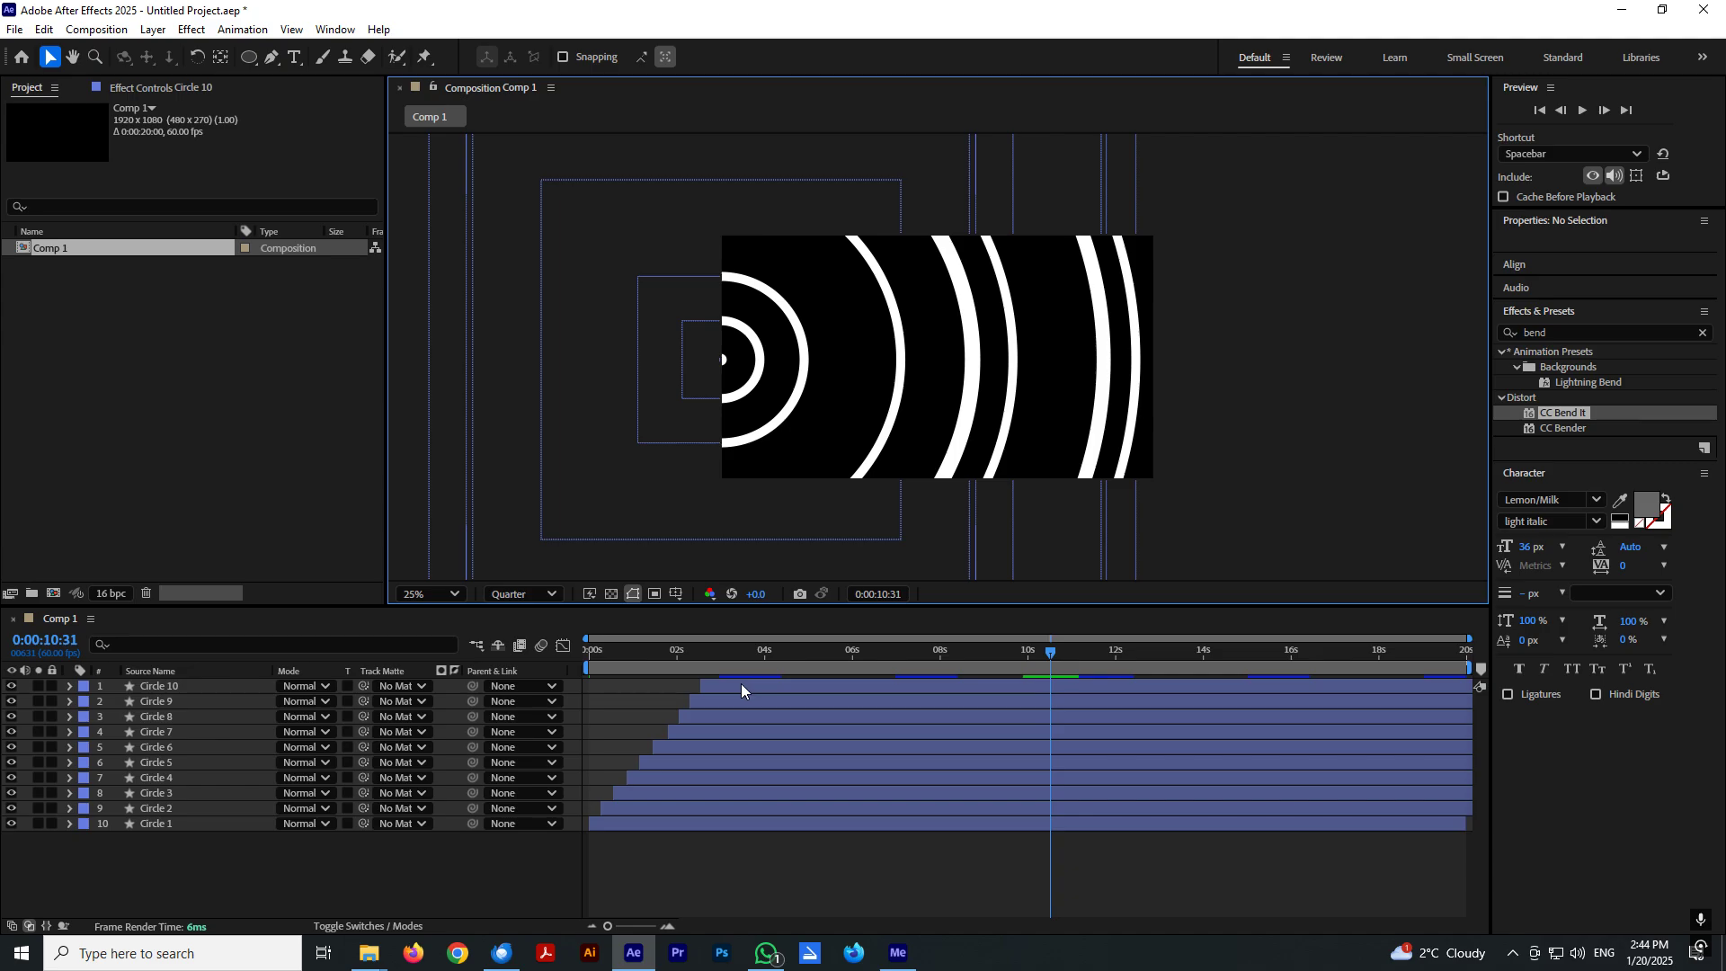
Delay the start of Circle 10 and Circle 3 slightly.
{"action": "left_click_drag", "start_coordinate": [741, 683], "coordinate": [748, 728]}
{"action": "left_click", "coordinate": [735, 747]}
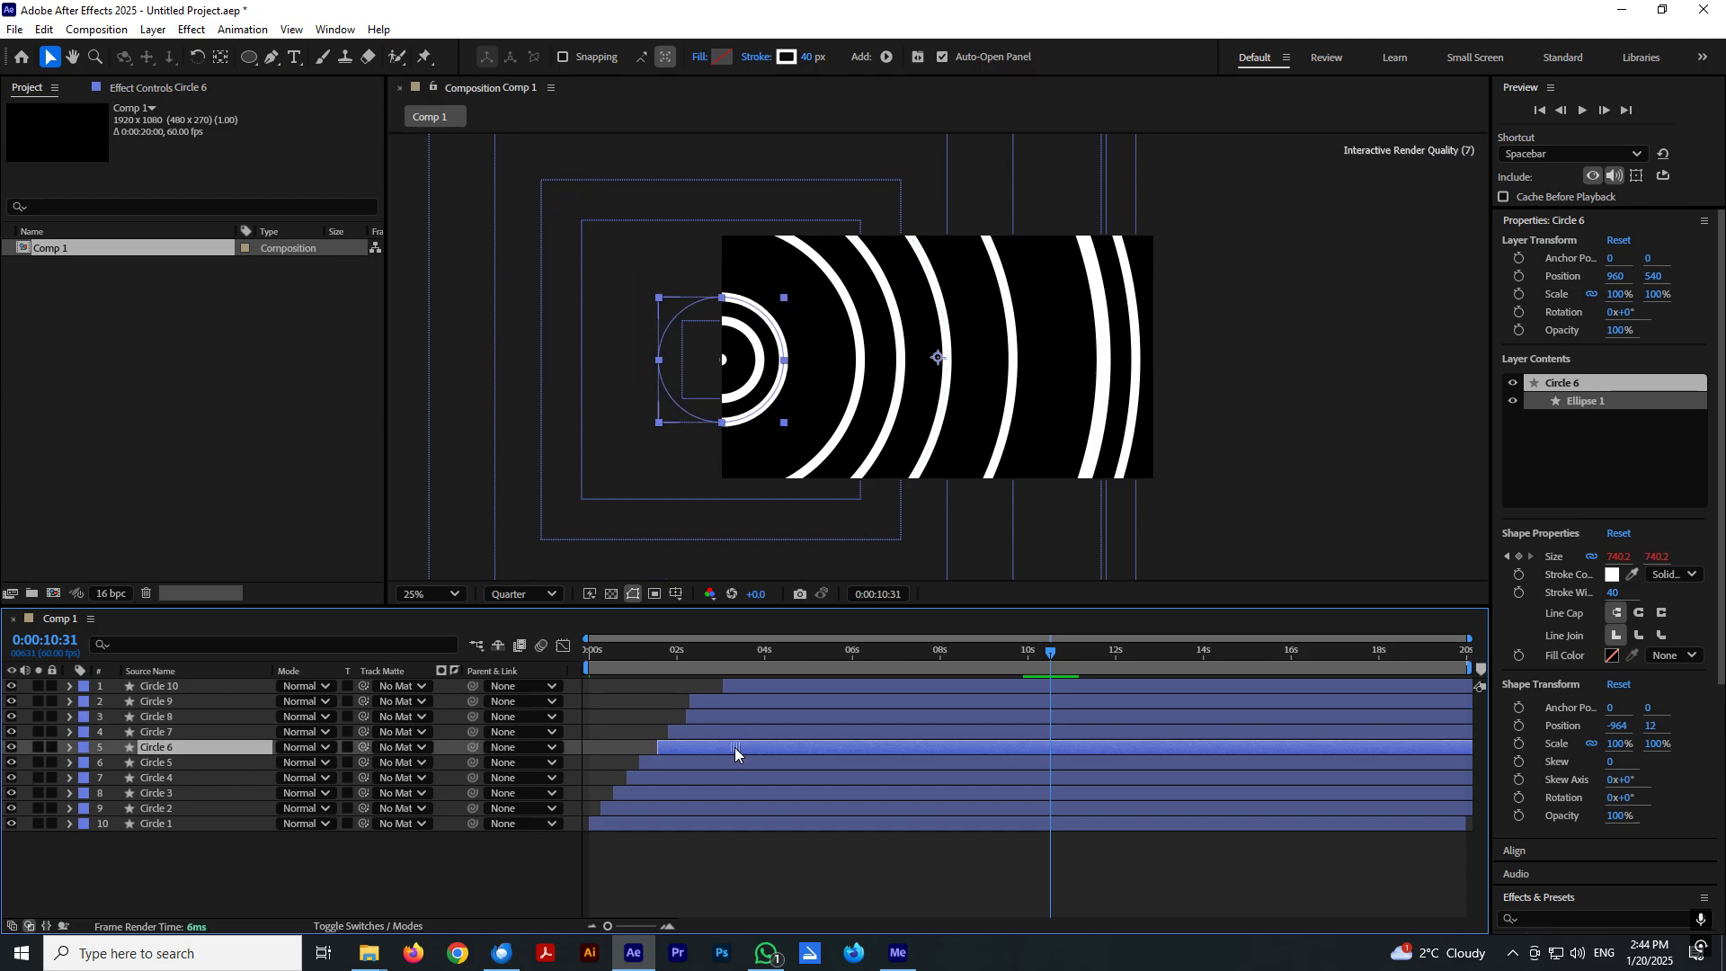
{"action": "left_click", "coordinate": [694, 805]}
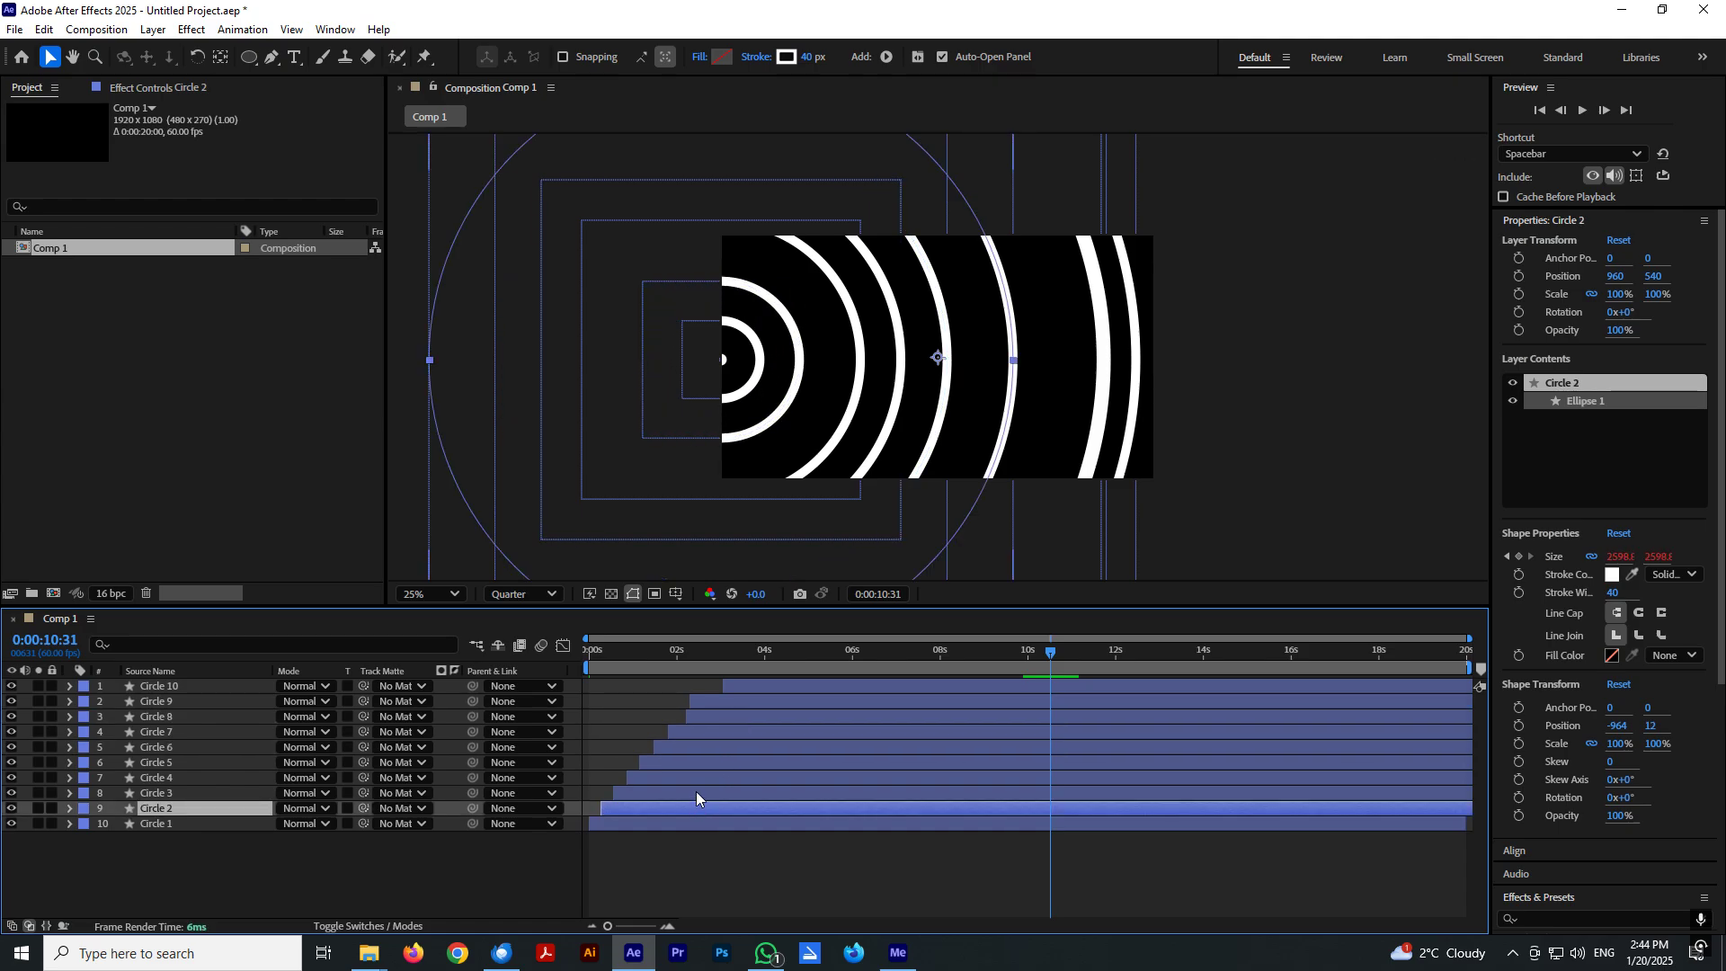
{"action": "left_click_drag", "start_coordinate": [695, 790], "coordinate": [710, 797]}
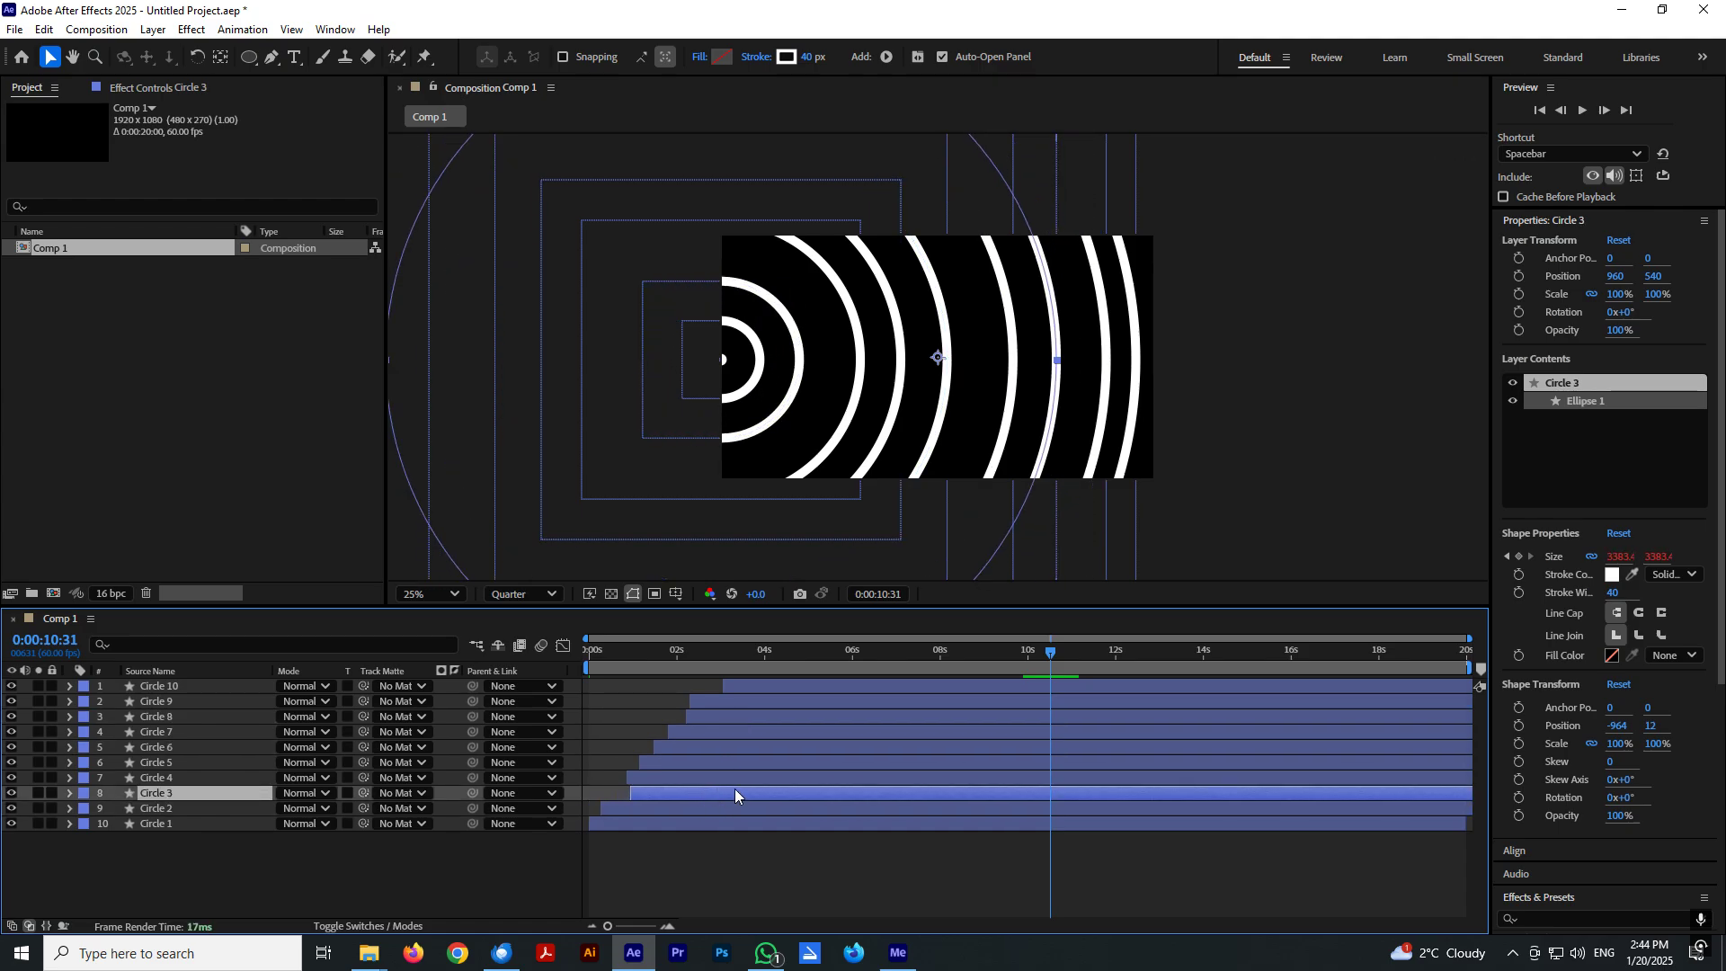
{"action": "left_click", "coordinate": [171, 821]}
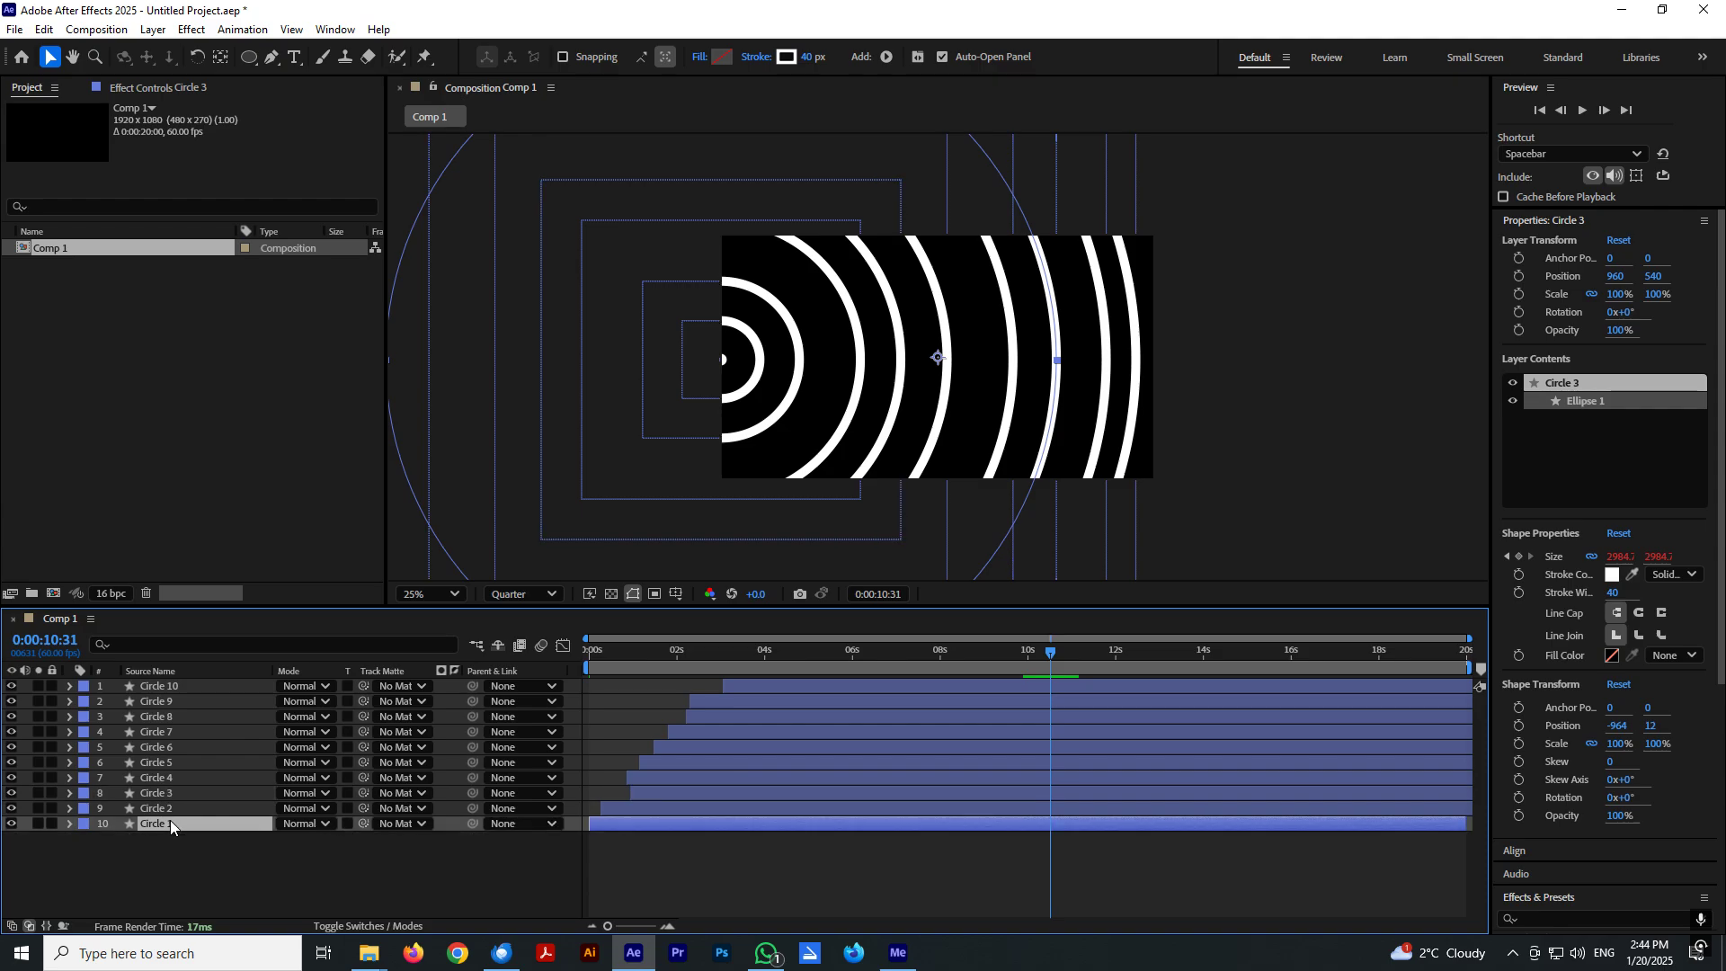
Show the Position property for all ten circle layers.
{"action": "key", "text": "ctrl+a"}
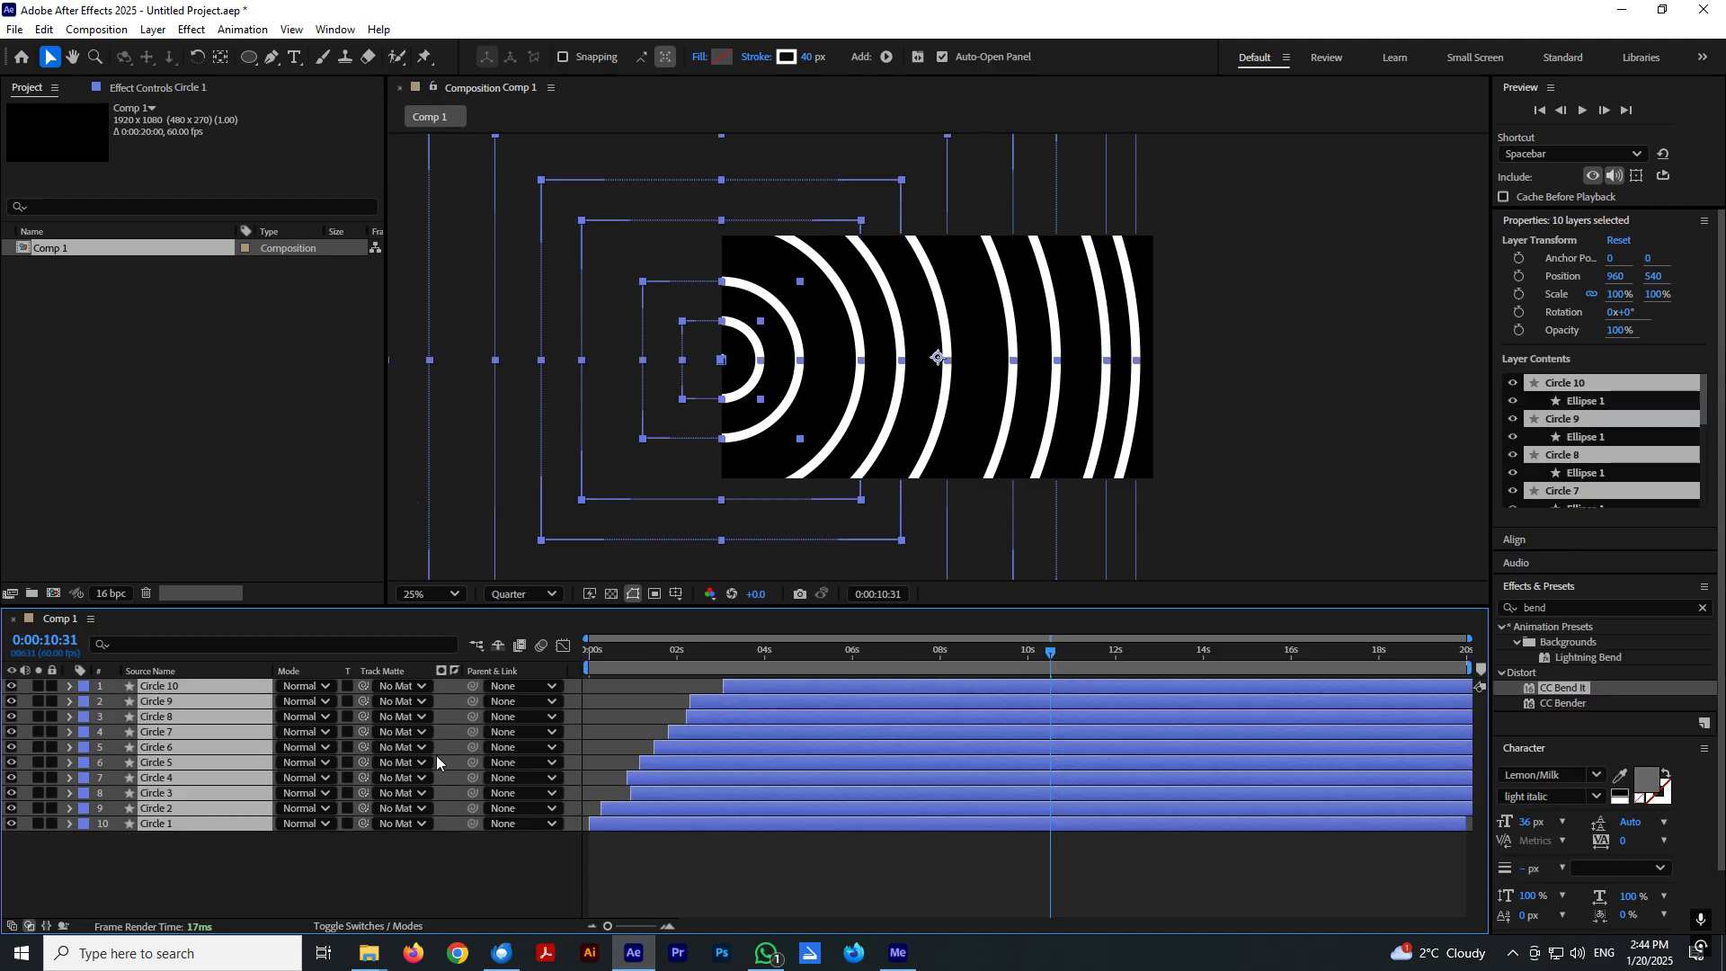
{"action": "left_click", "coordinate": [160, 779]}
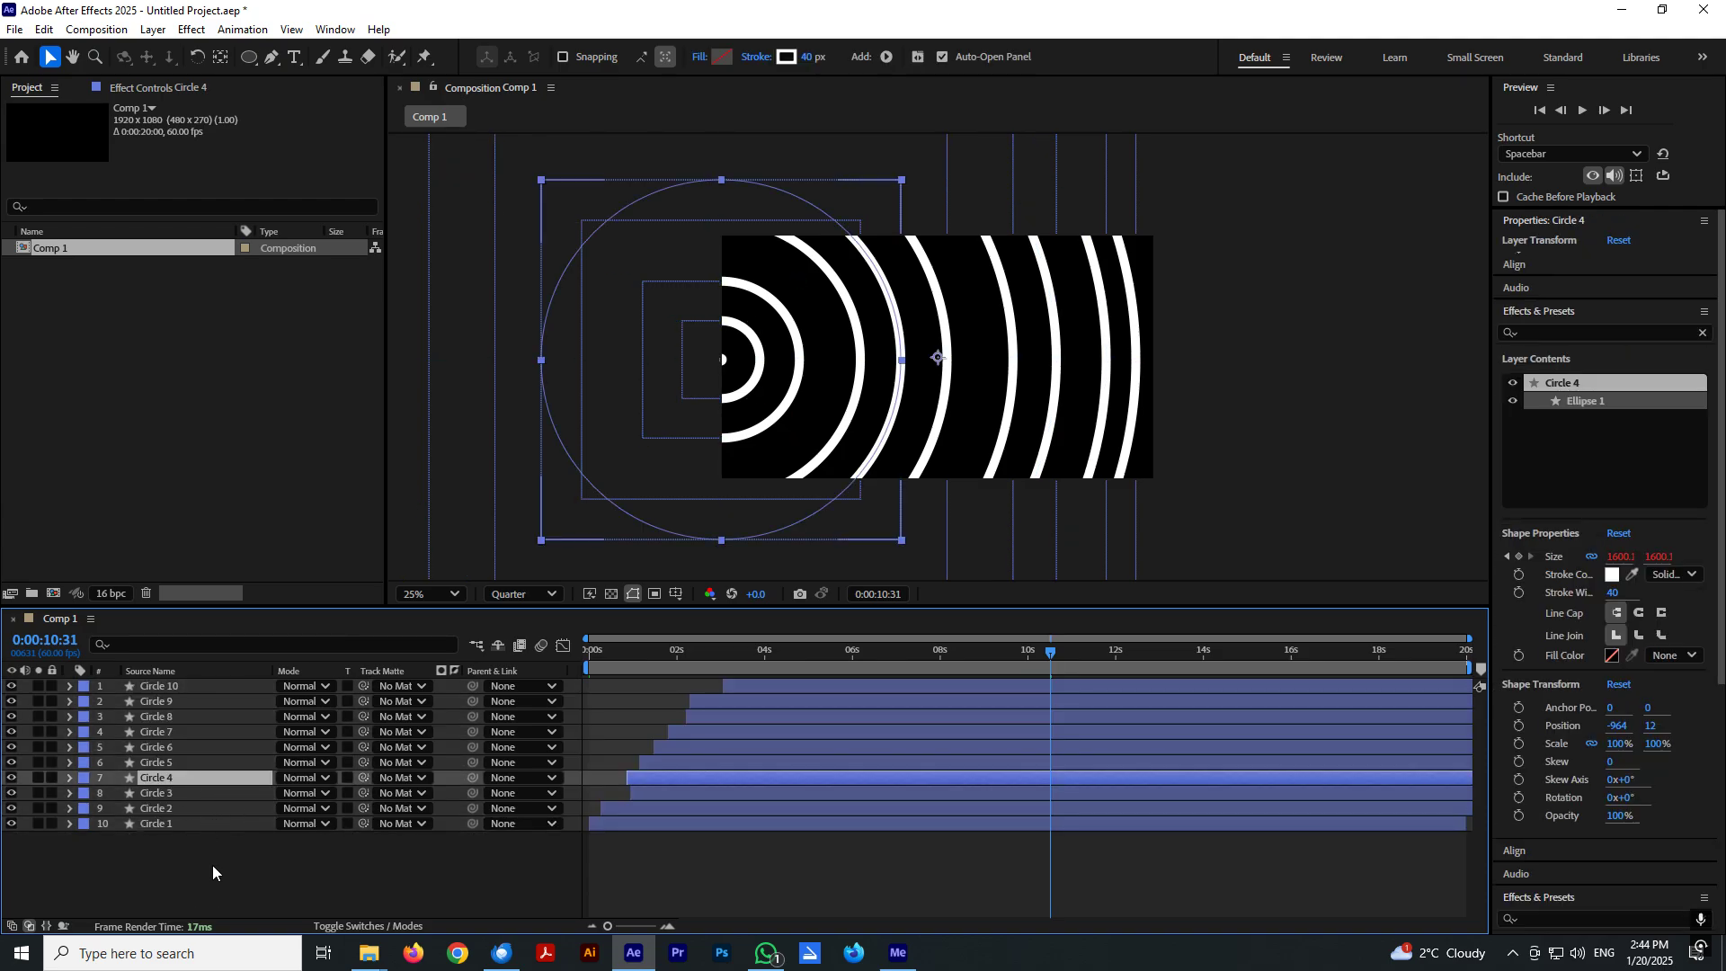
{"action": "left_click", "coordinate": [212, 864]}
{"action": "left_click", "coordinate": [170, 824]}
{"action": "left_click", "coordinate": [167, 685], "text": "shift"}
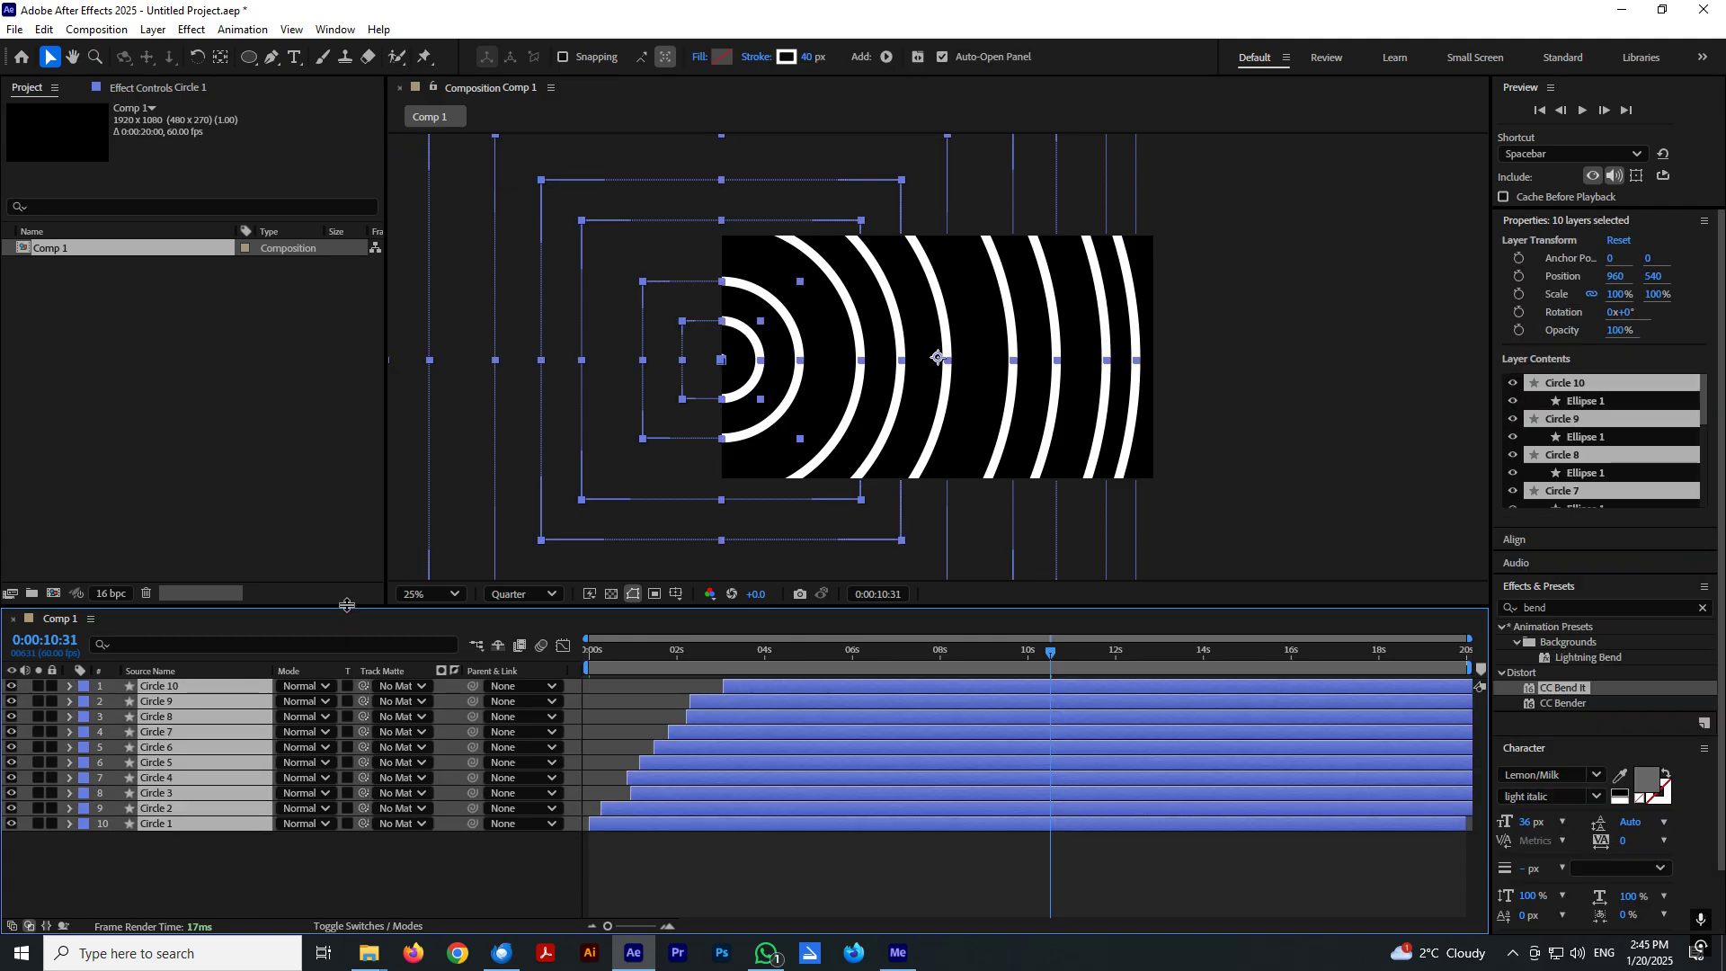
{"action": "left_click_drag", "start_coordinate": [347, 605], "coordinate": [383, 536]}
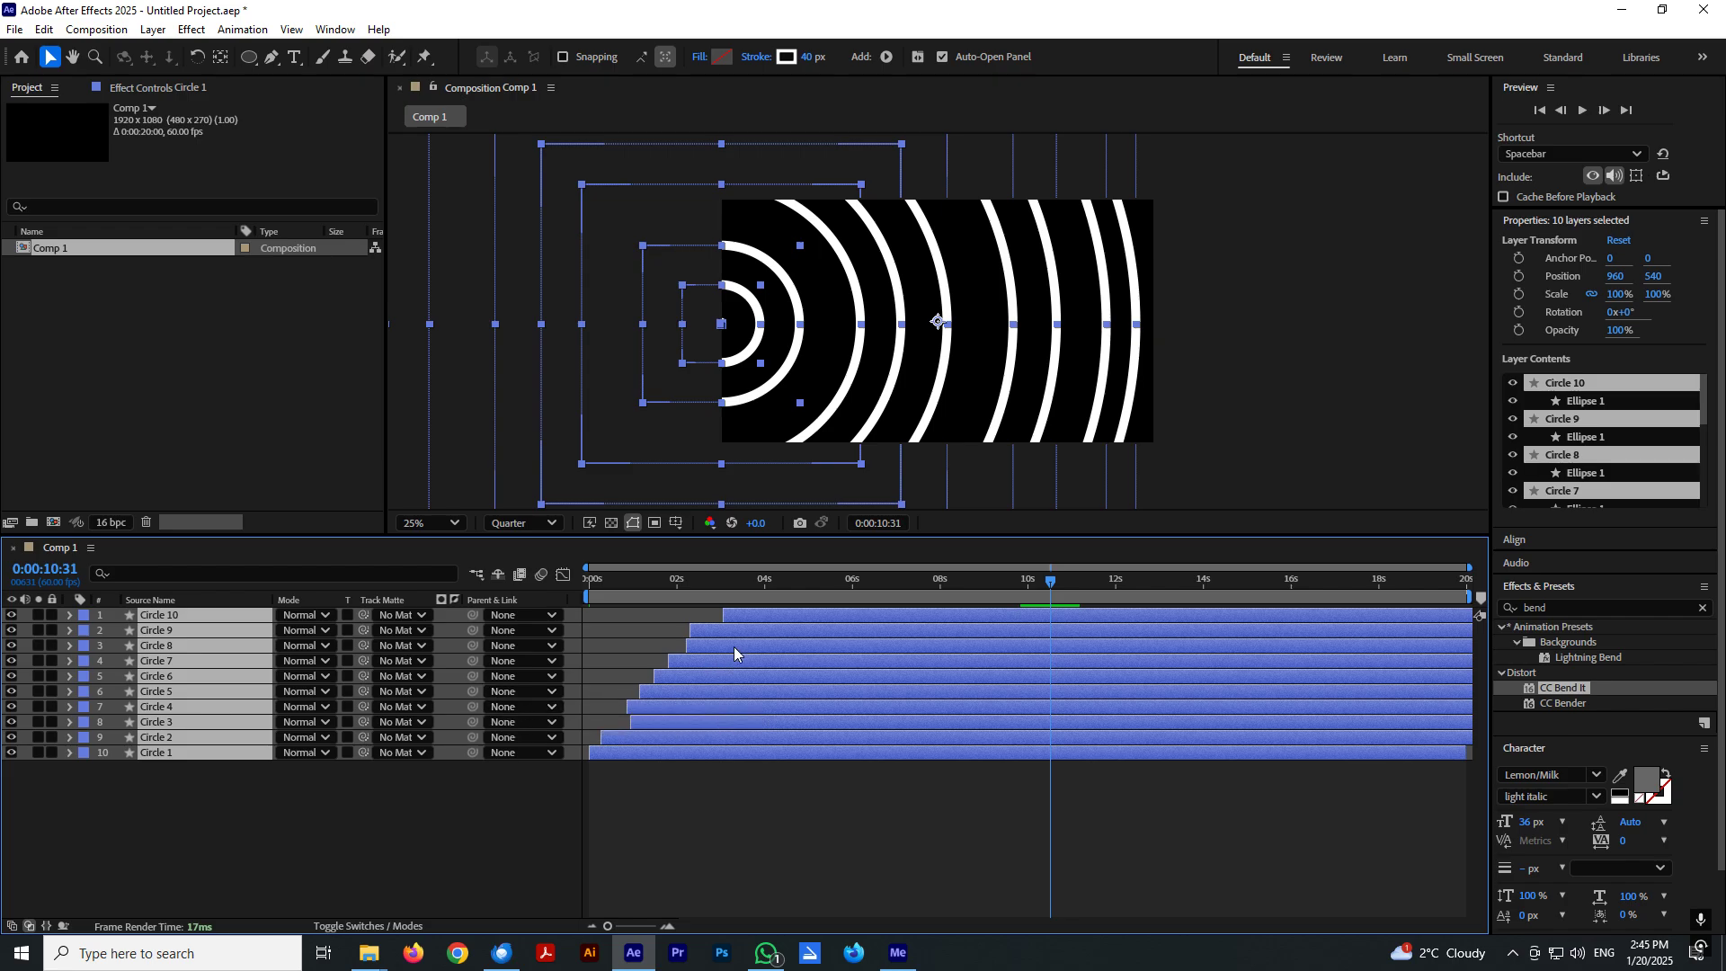
{"action": "key", "text": "p"}
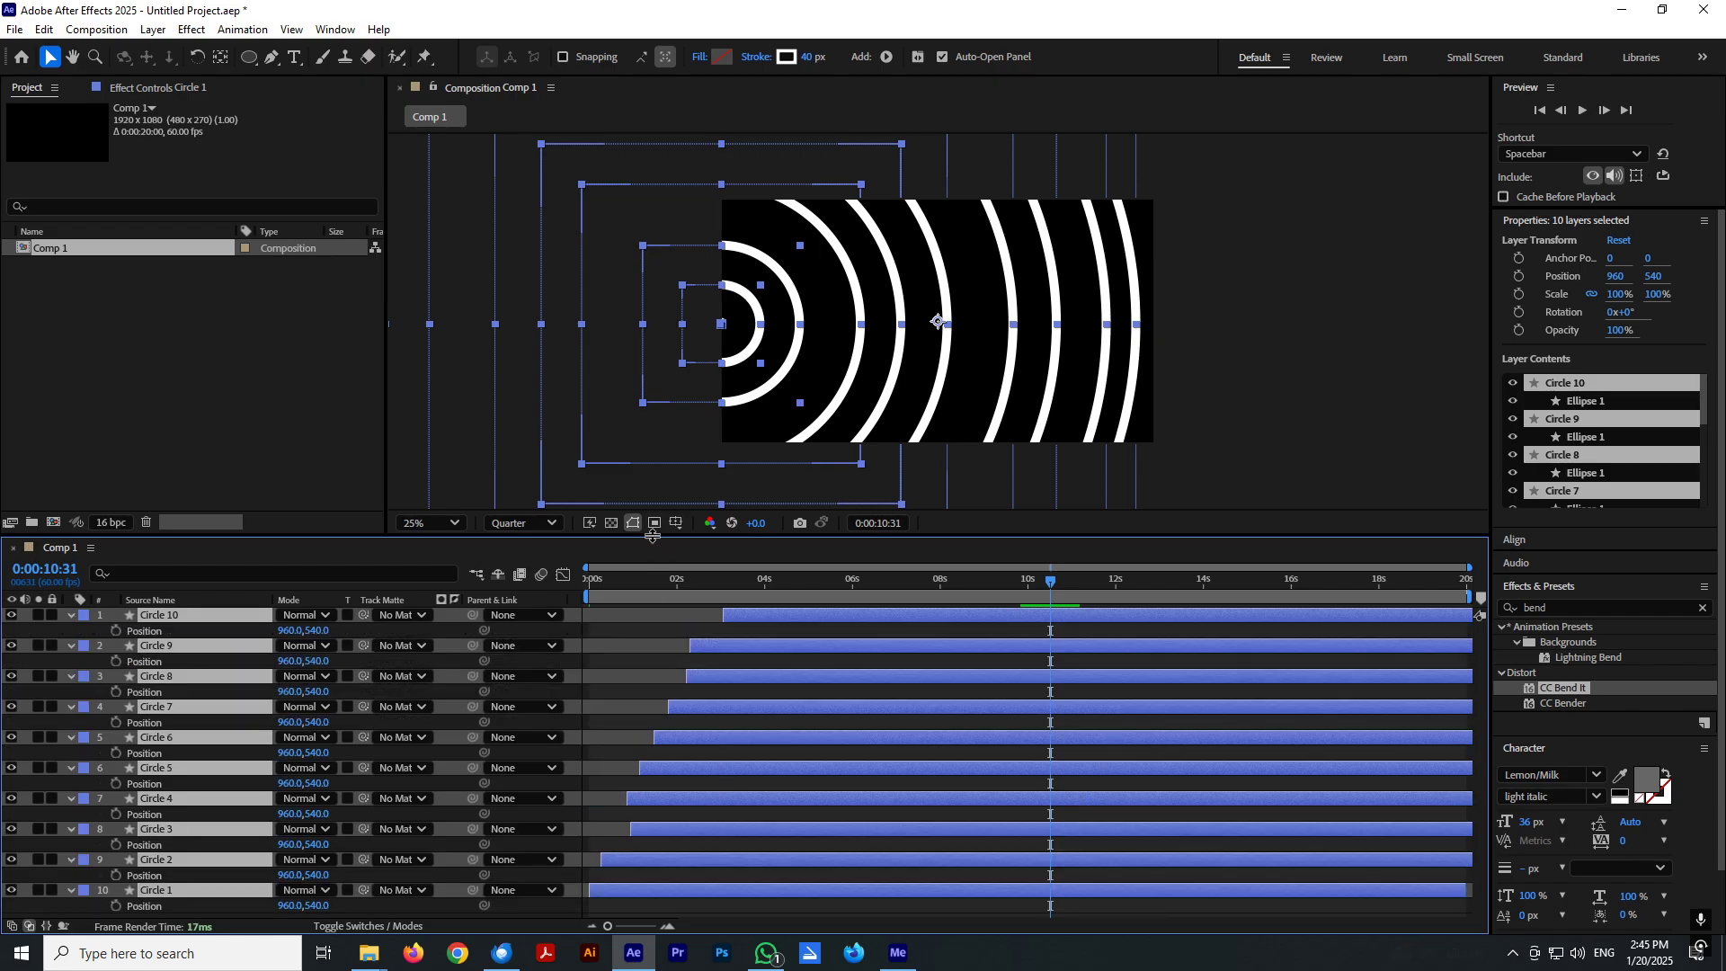
{"action": "left_click_drag", "start_coordinate": [653, 536], "coordinate": [652, 426]}
{"action": "left_click", "coordinate": [356, 861]}
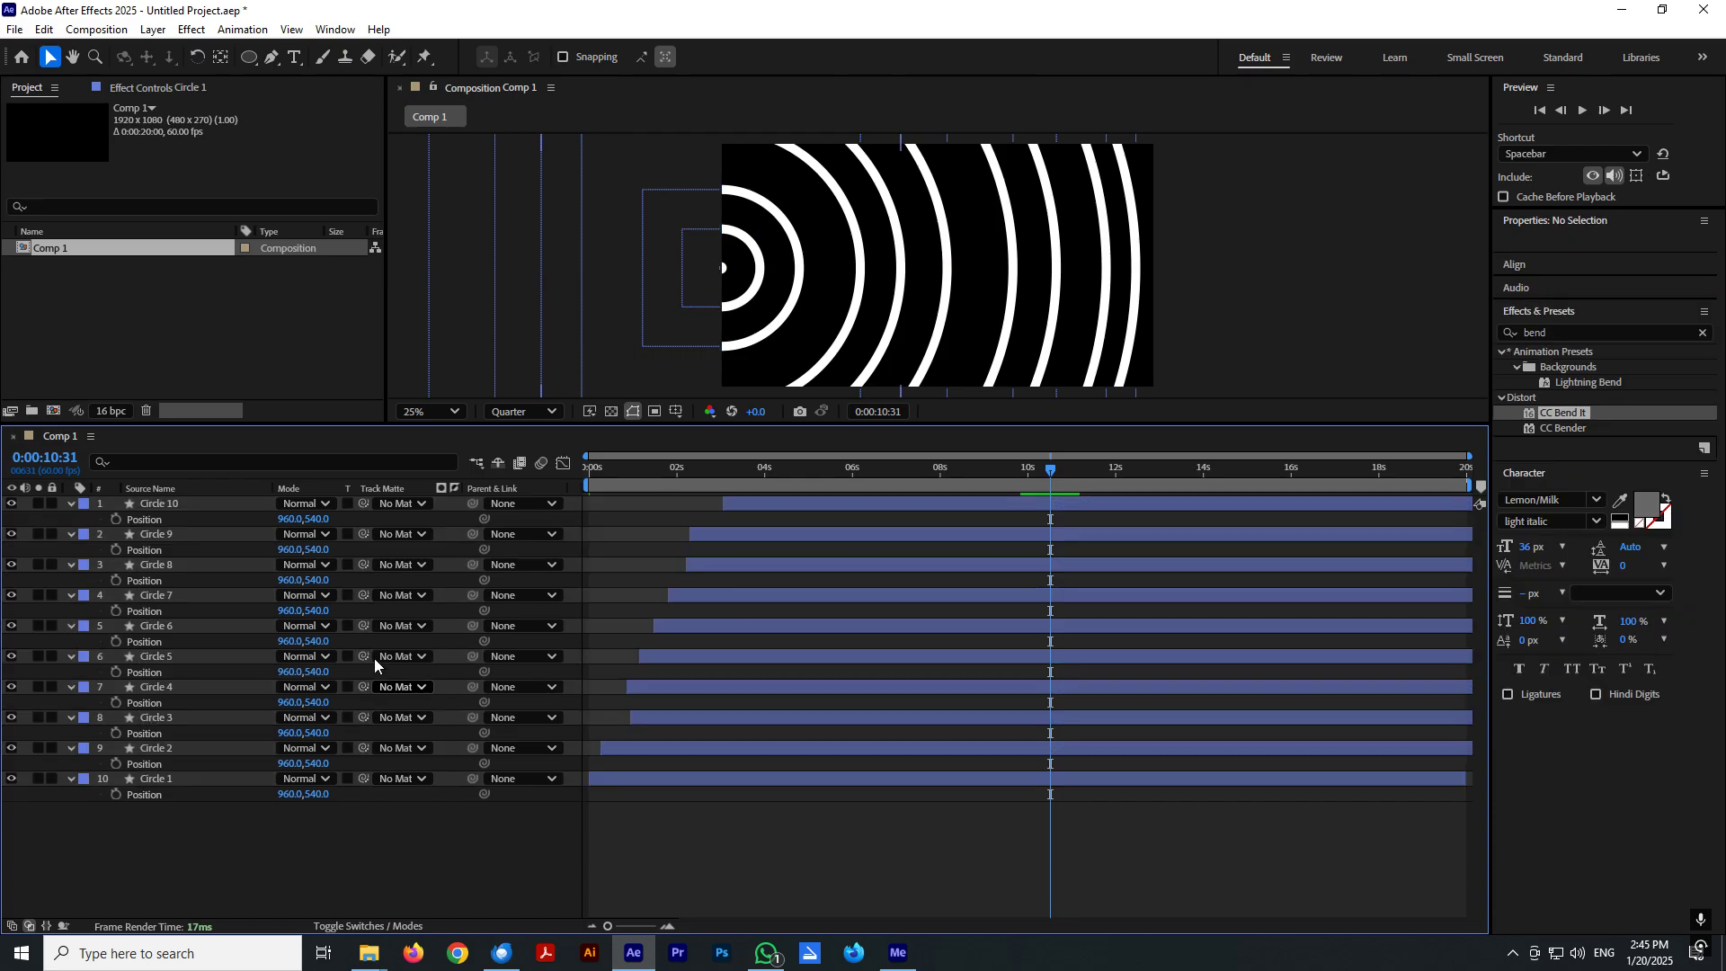
Lower the rings' Y positions: Circle 9 to 1661, 7 to 1022, 10 to 762, 1 to 1679.
{"action": "left_click_drag", "start_coordinate": [319, 549], "coordinate": [675, 603]}
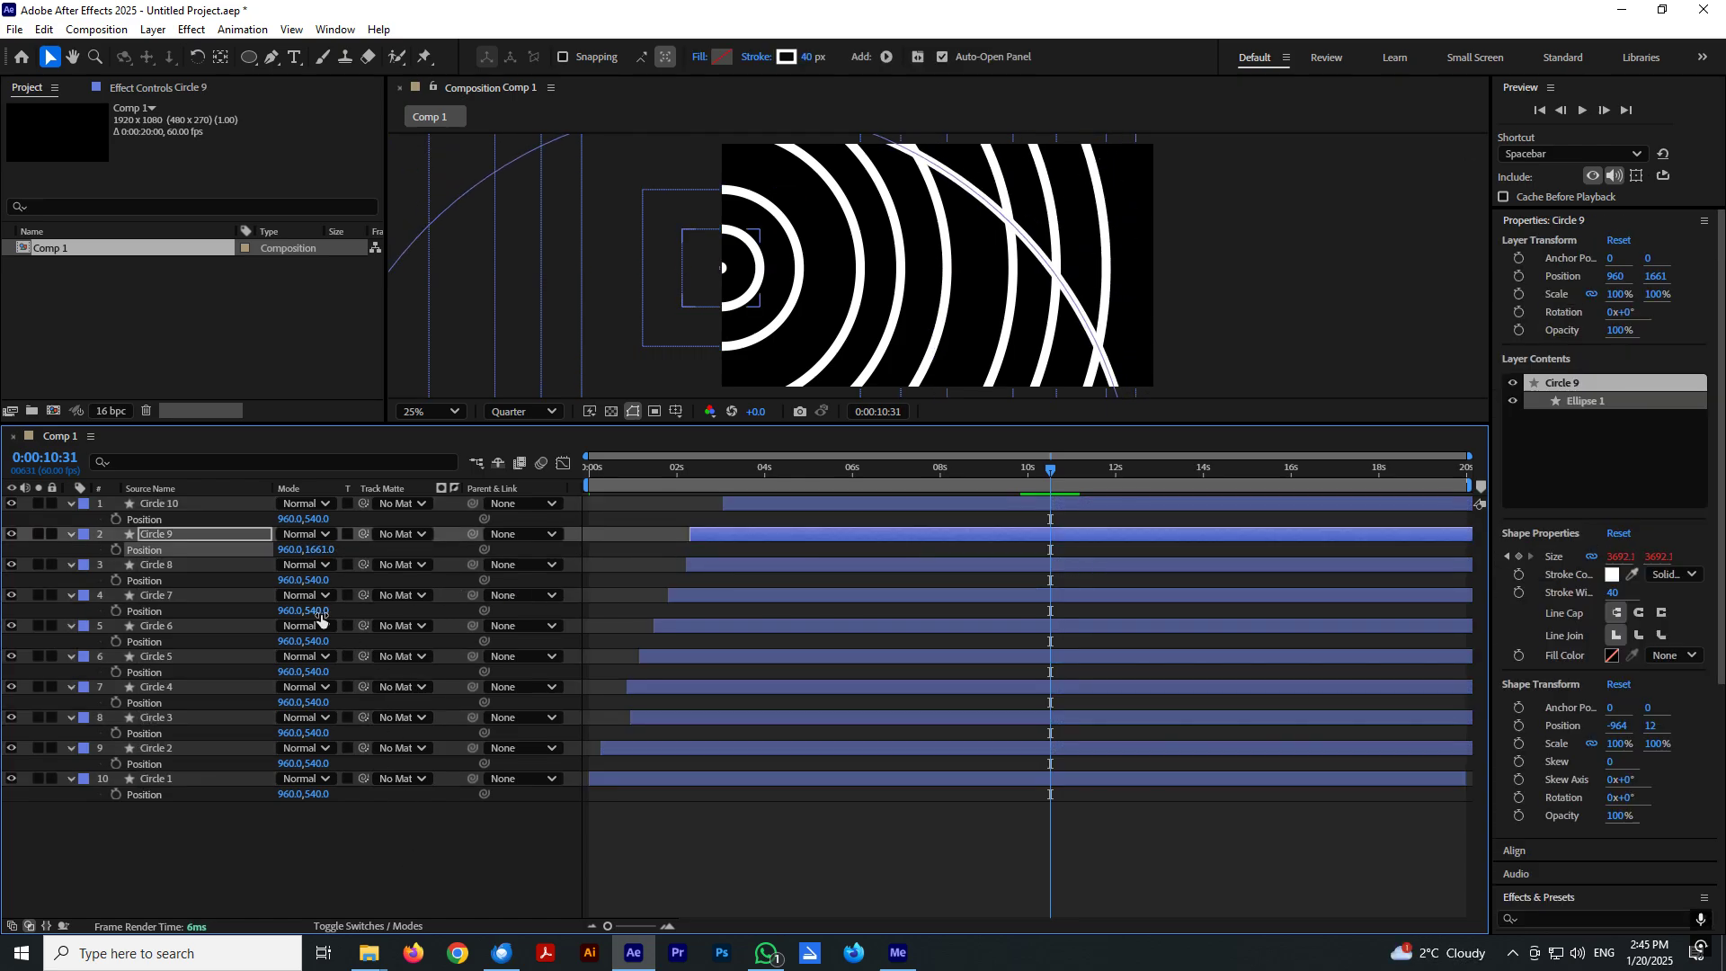
{"action": "left_click_drag", "start_coordinate": [319, 610], "coordinate": [1083, 624]}
{"action": "left_click_drag", "start_coordinate": [925, 610], "coordinate": [705, 602]}
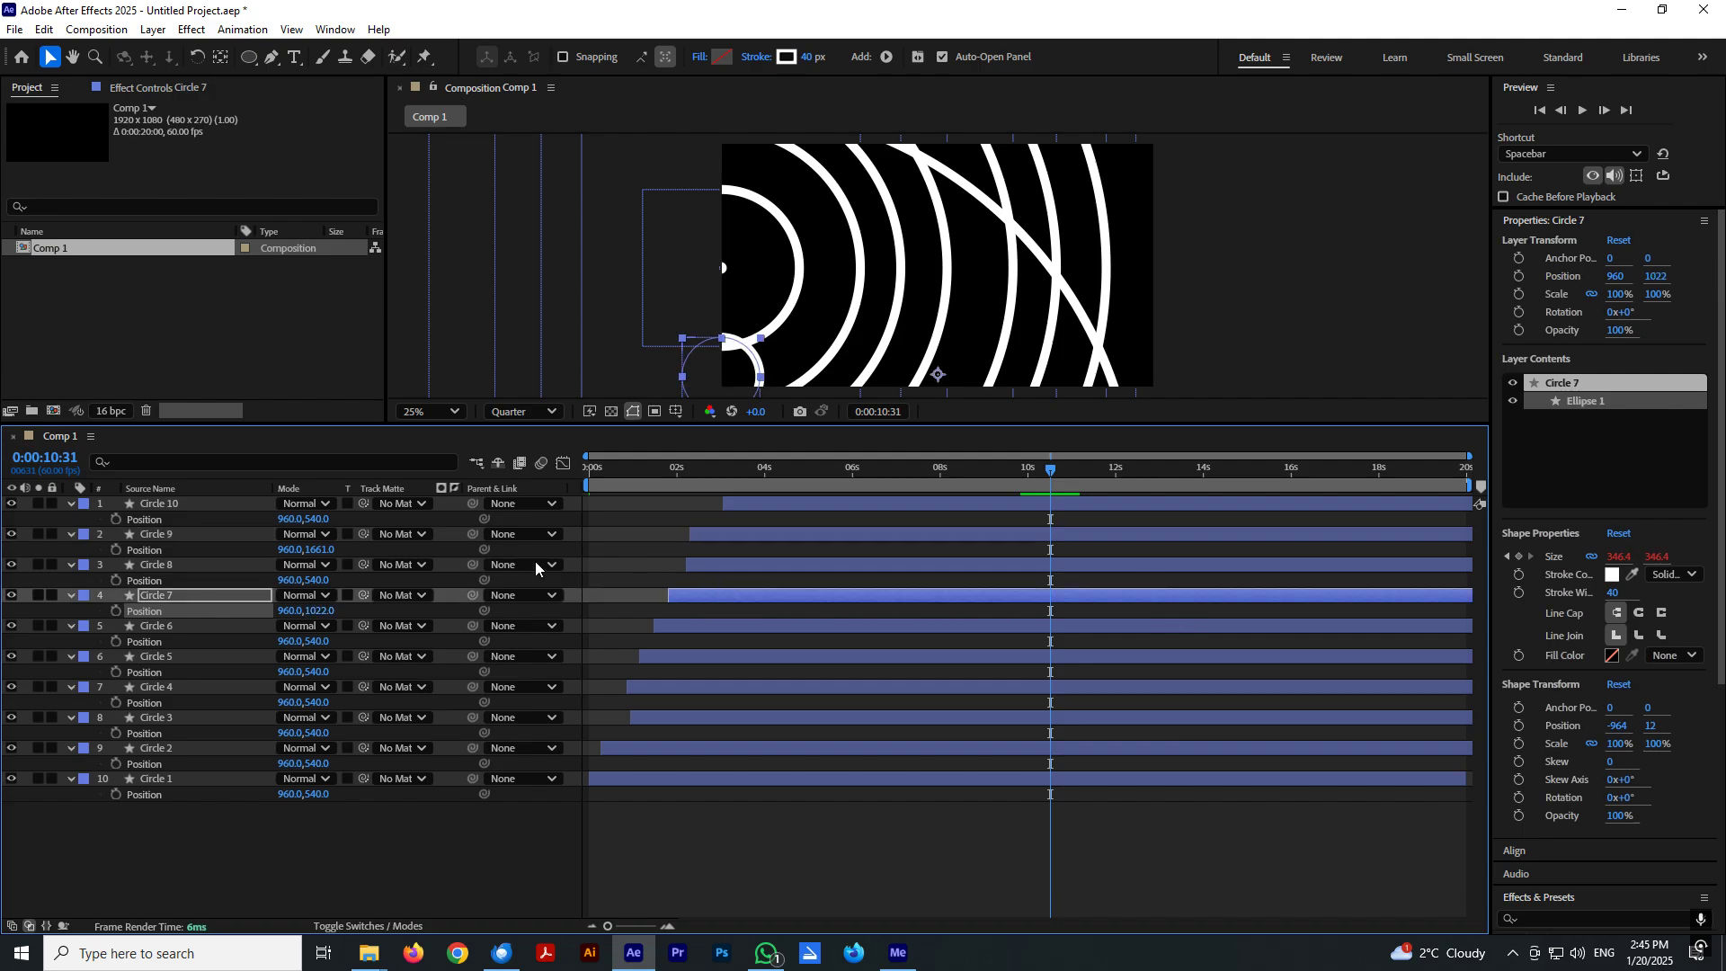
{"action": "left_click_drag", "start_coordinate": [318, 522], "coordinate": [382, 523]}
{"action": "left_click_drag", "start_coordinate": [315, 640], "coordinate": [917, 667]}
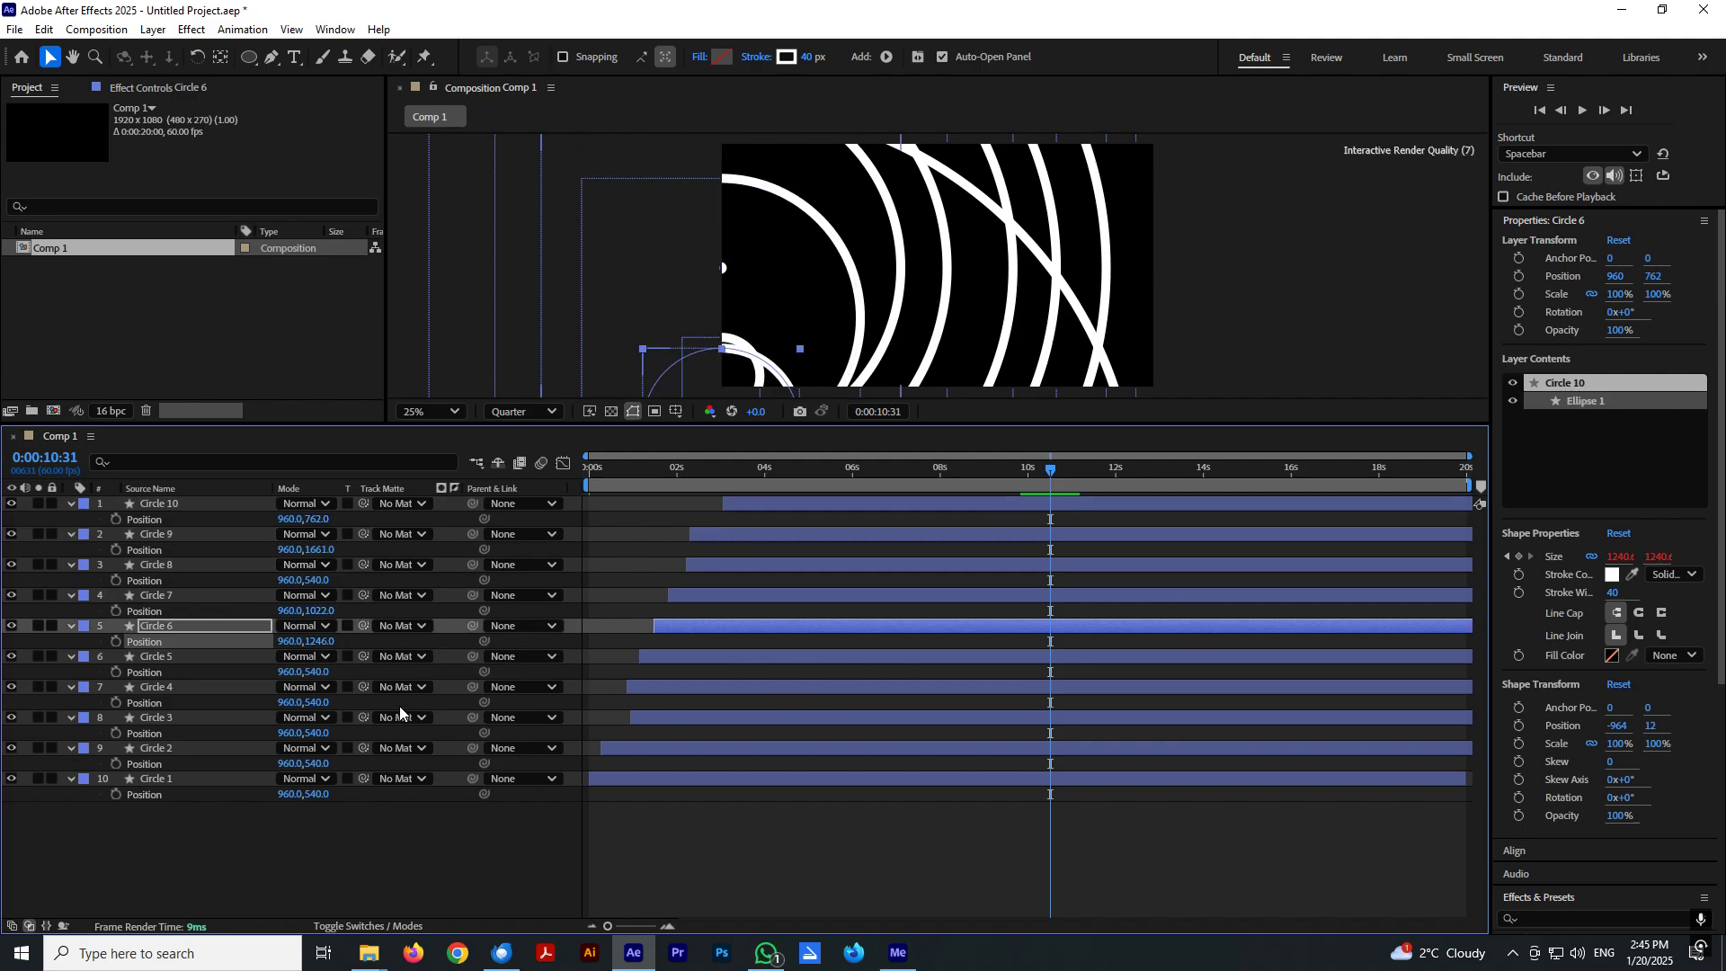
{"action": "left_click_drag", "start_coordinate": [319, 702], "coordinate": [790, 715]}
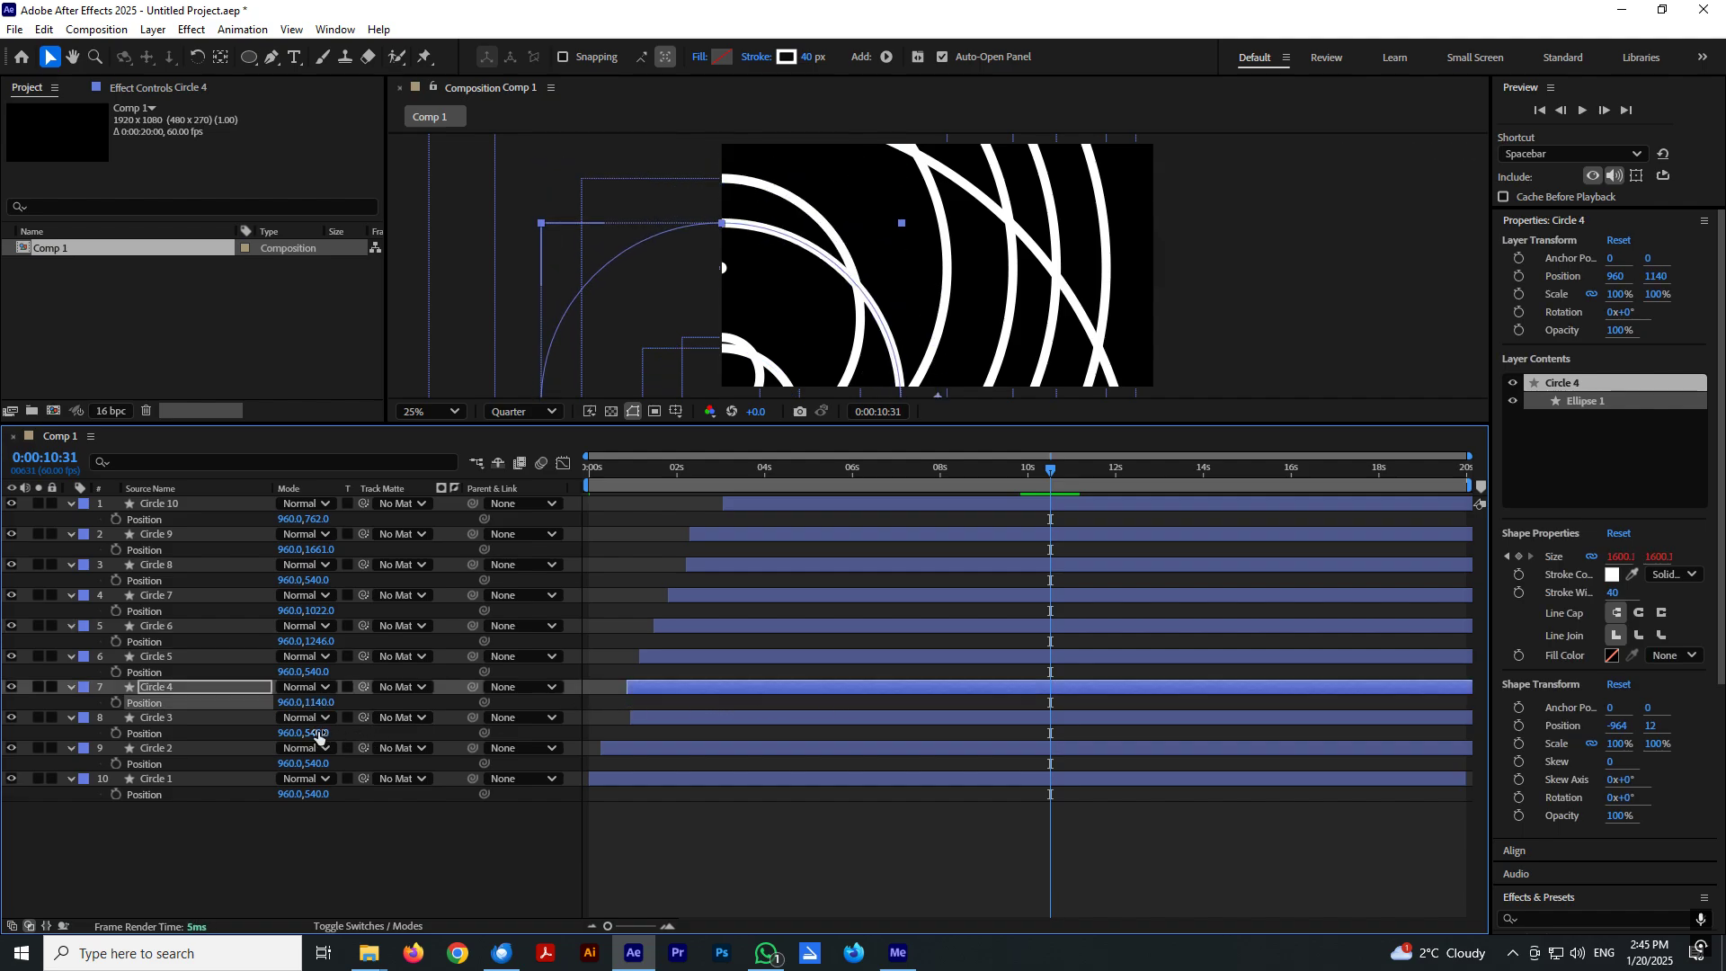
{"action": "left_click_drag", "start_coordinate": [317, 733], "coordinate": [988, 751]}
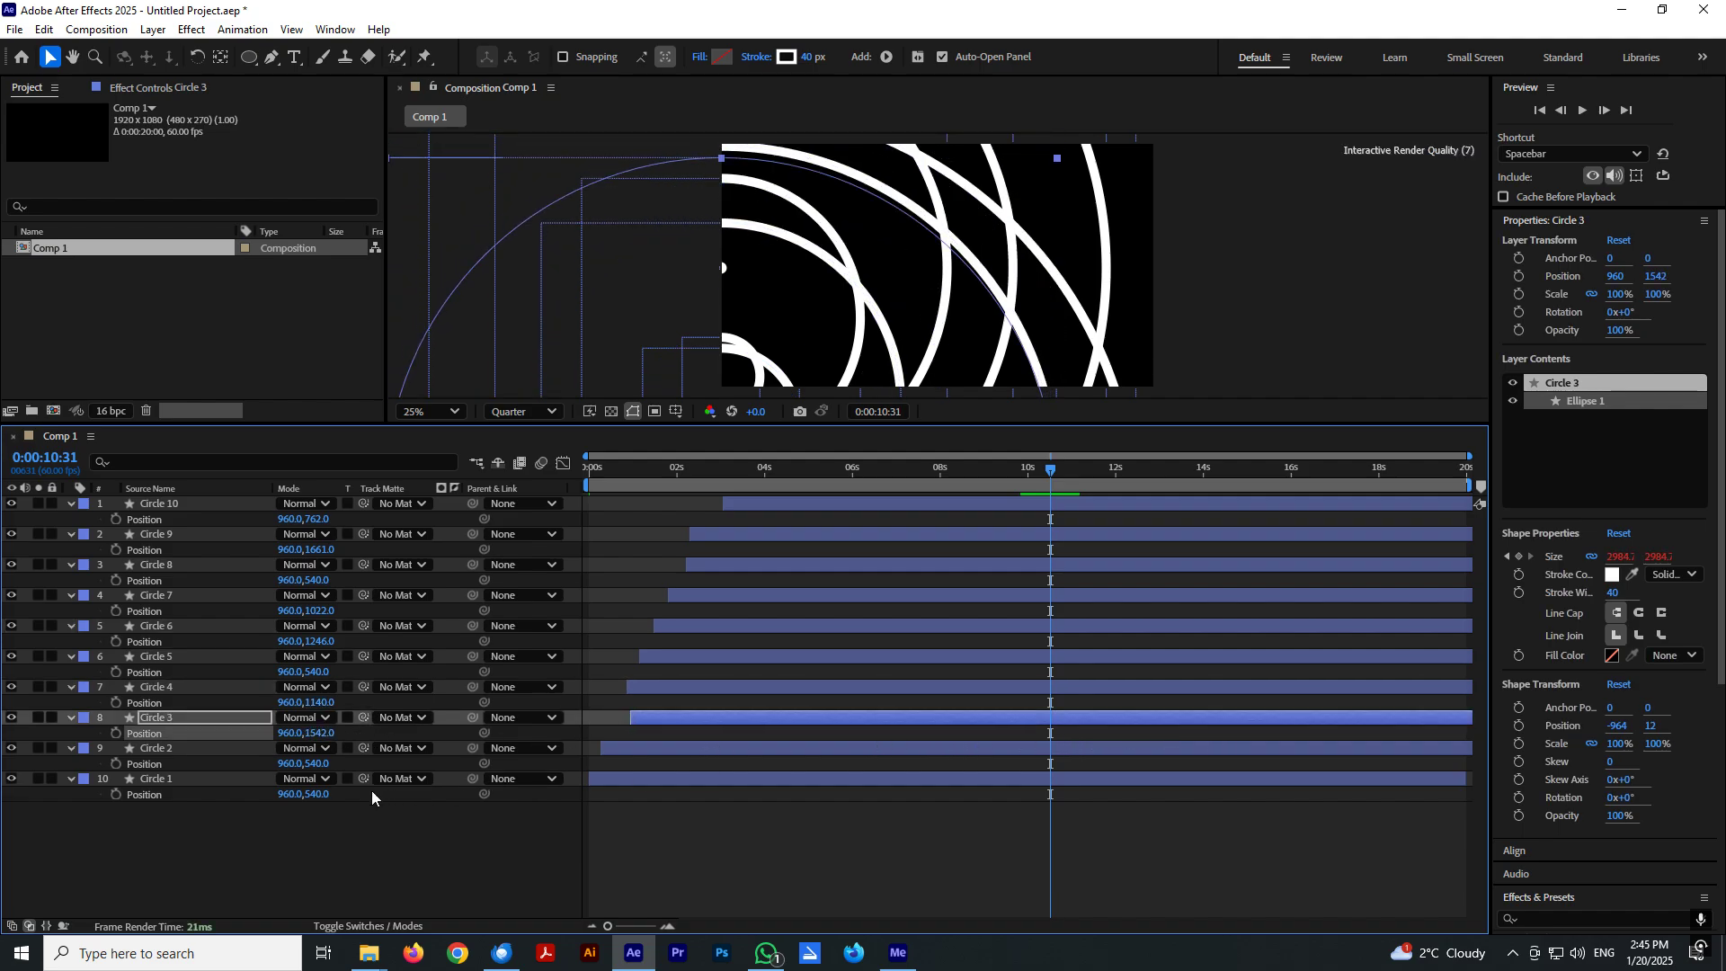
{"action": "left_click_drag", "start_coordinate": [319, 765], "coordinate": [1138, 737]}
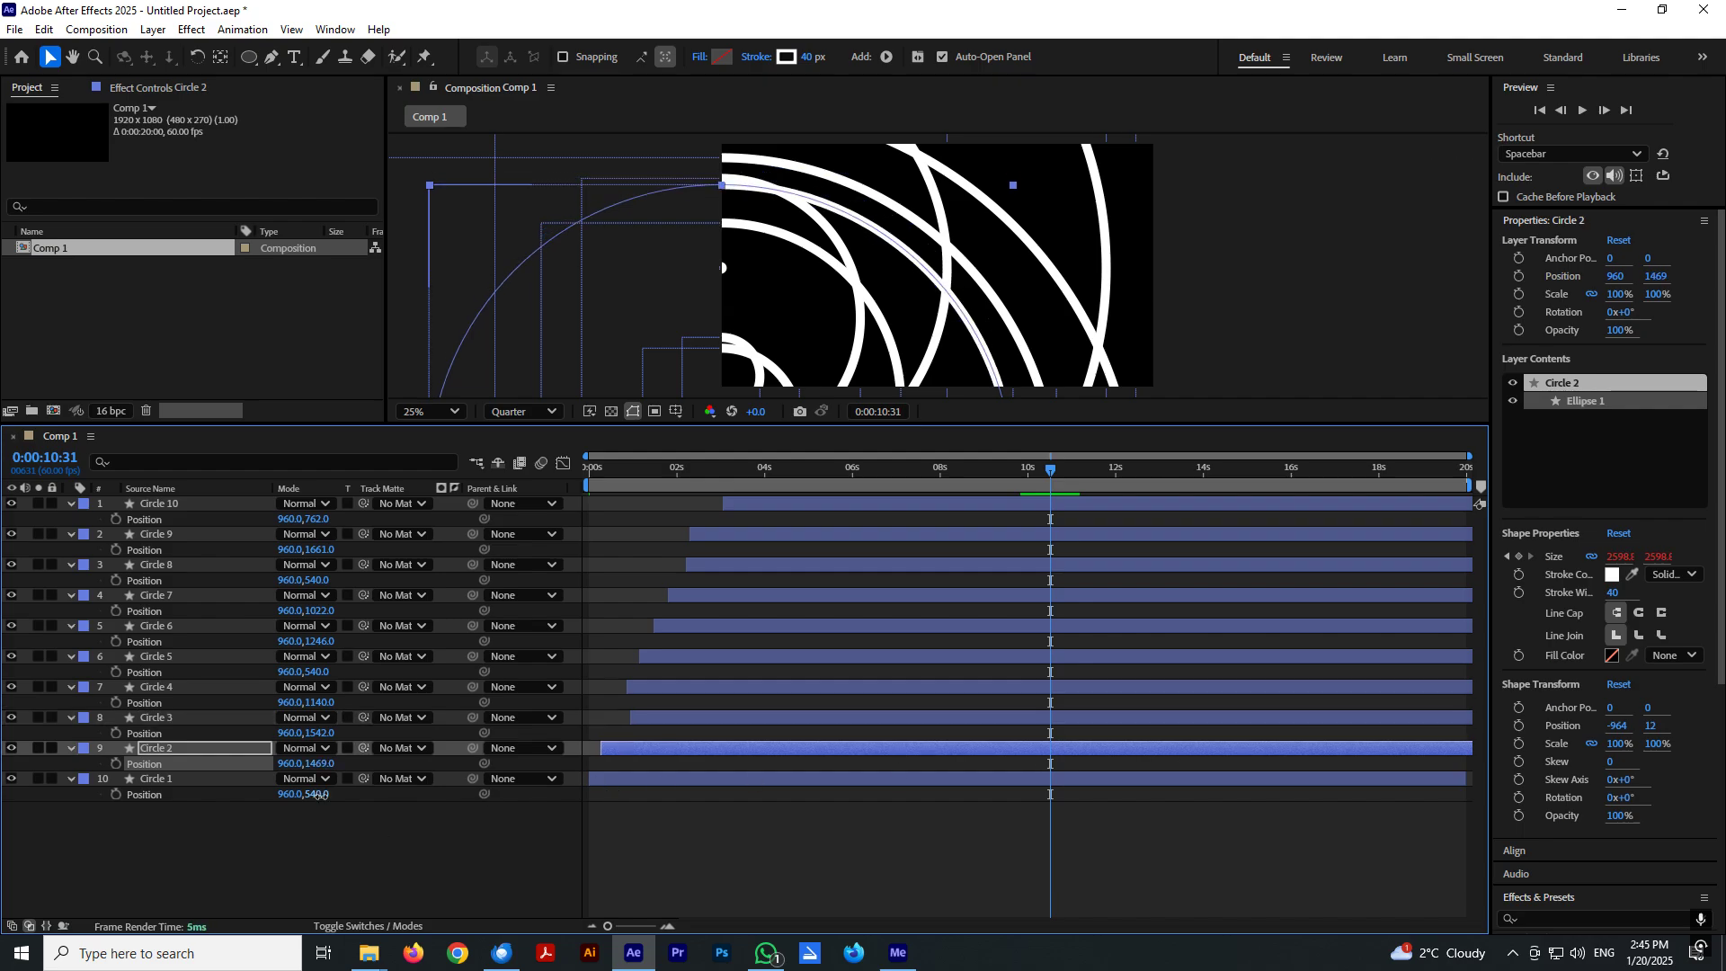
{"action": "left_click_drag", "start_coordinate": [319, 794], "coordinate": [1377, 749]}
{"action": "left_click_drag", "start_coordinate": [591, 473], "coordinate": [1221, 503]}
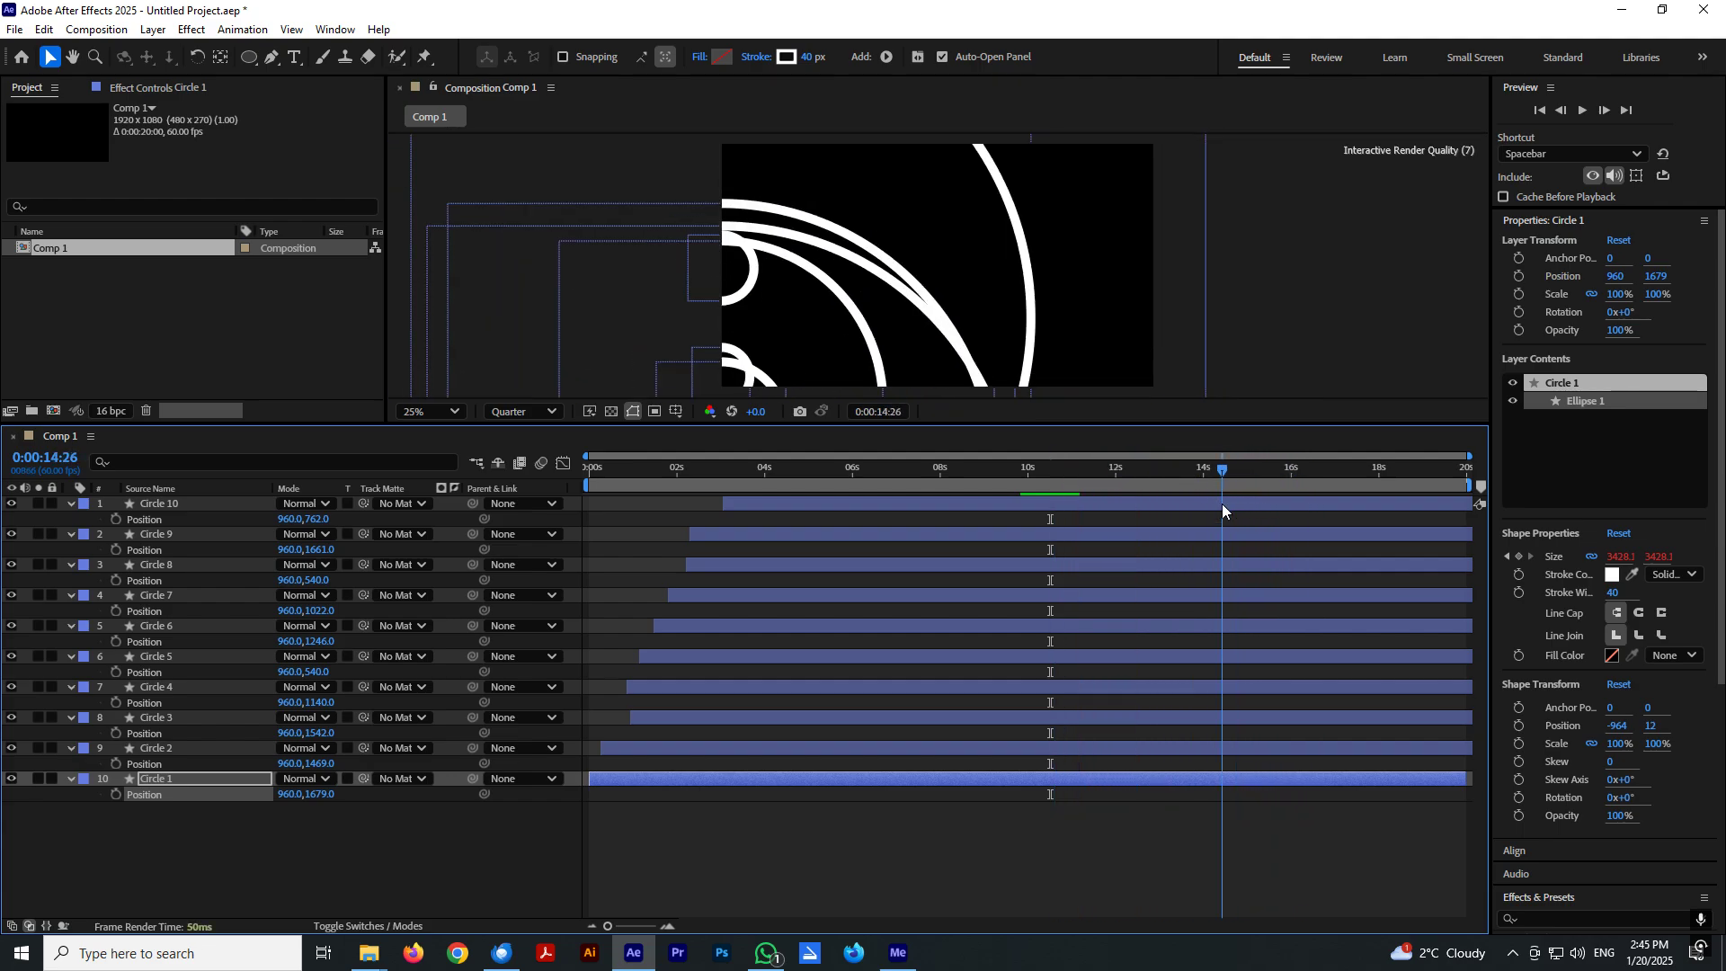
Duplicate Circles 3–7 as Circles 11–15 at the top, starting around 4 seconds.
{"action": "left_click", "coordinate": [150, 718]}
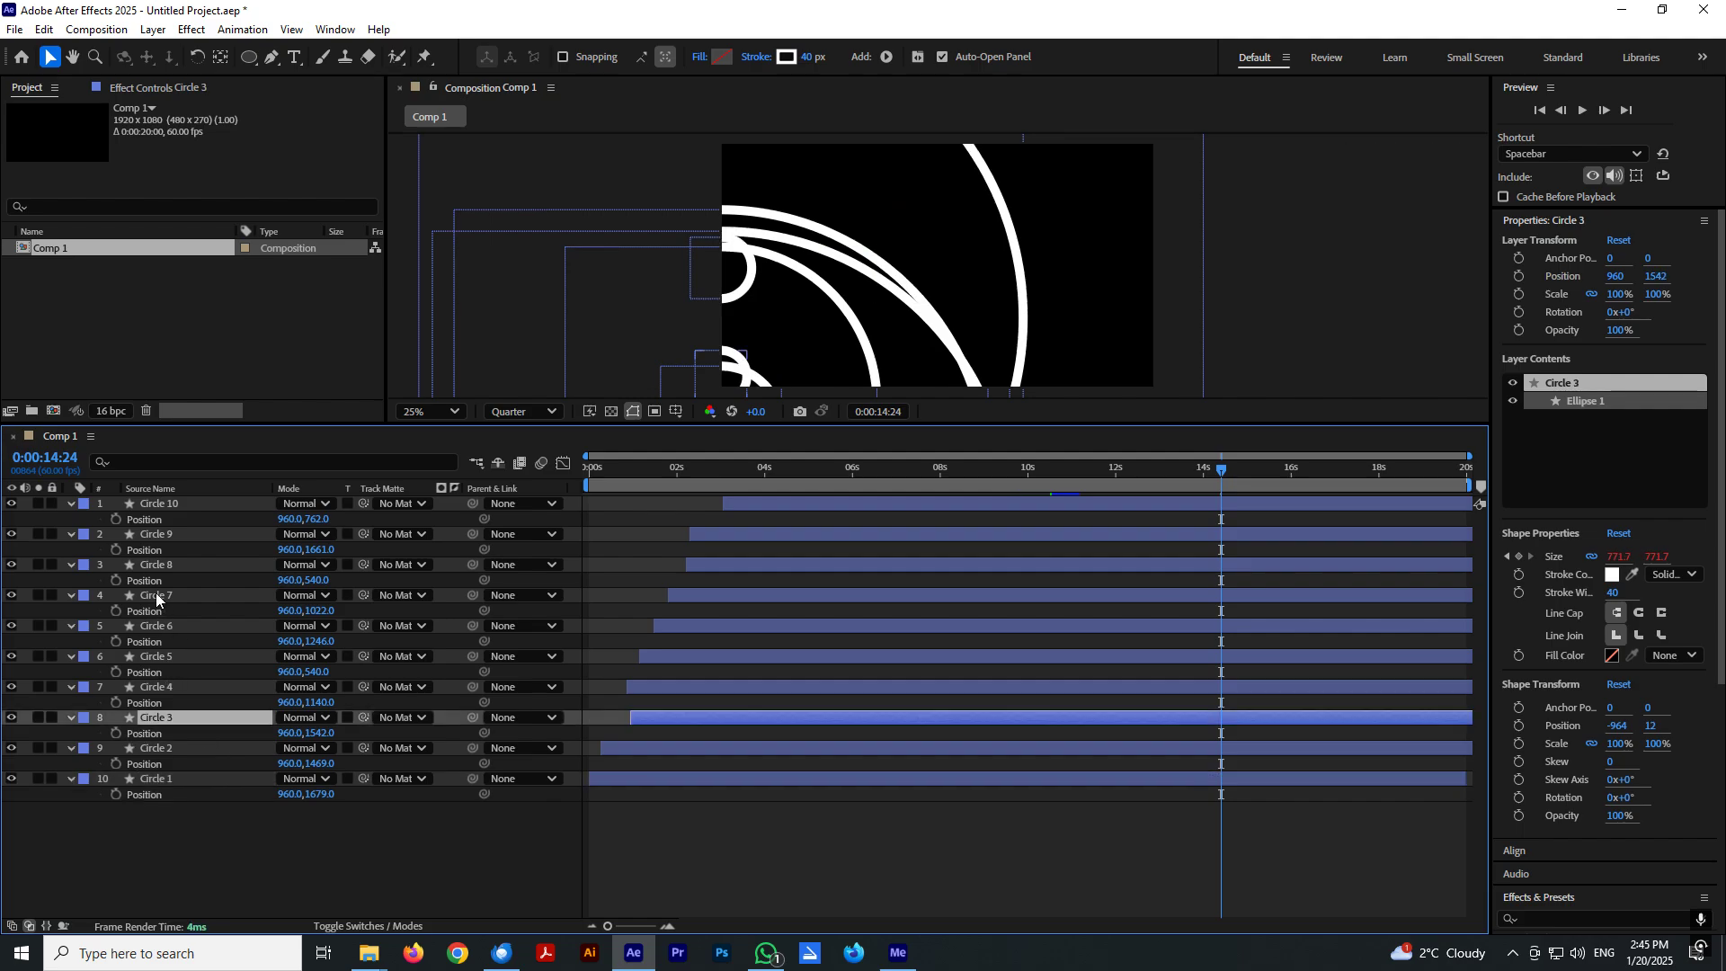
{"action": "left_click", "coordinate": [156, 595], "text": "shift"}
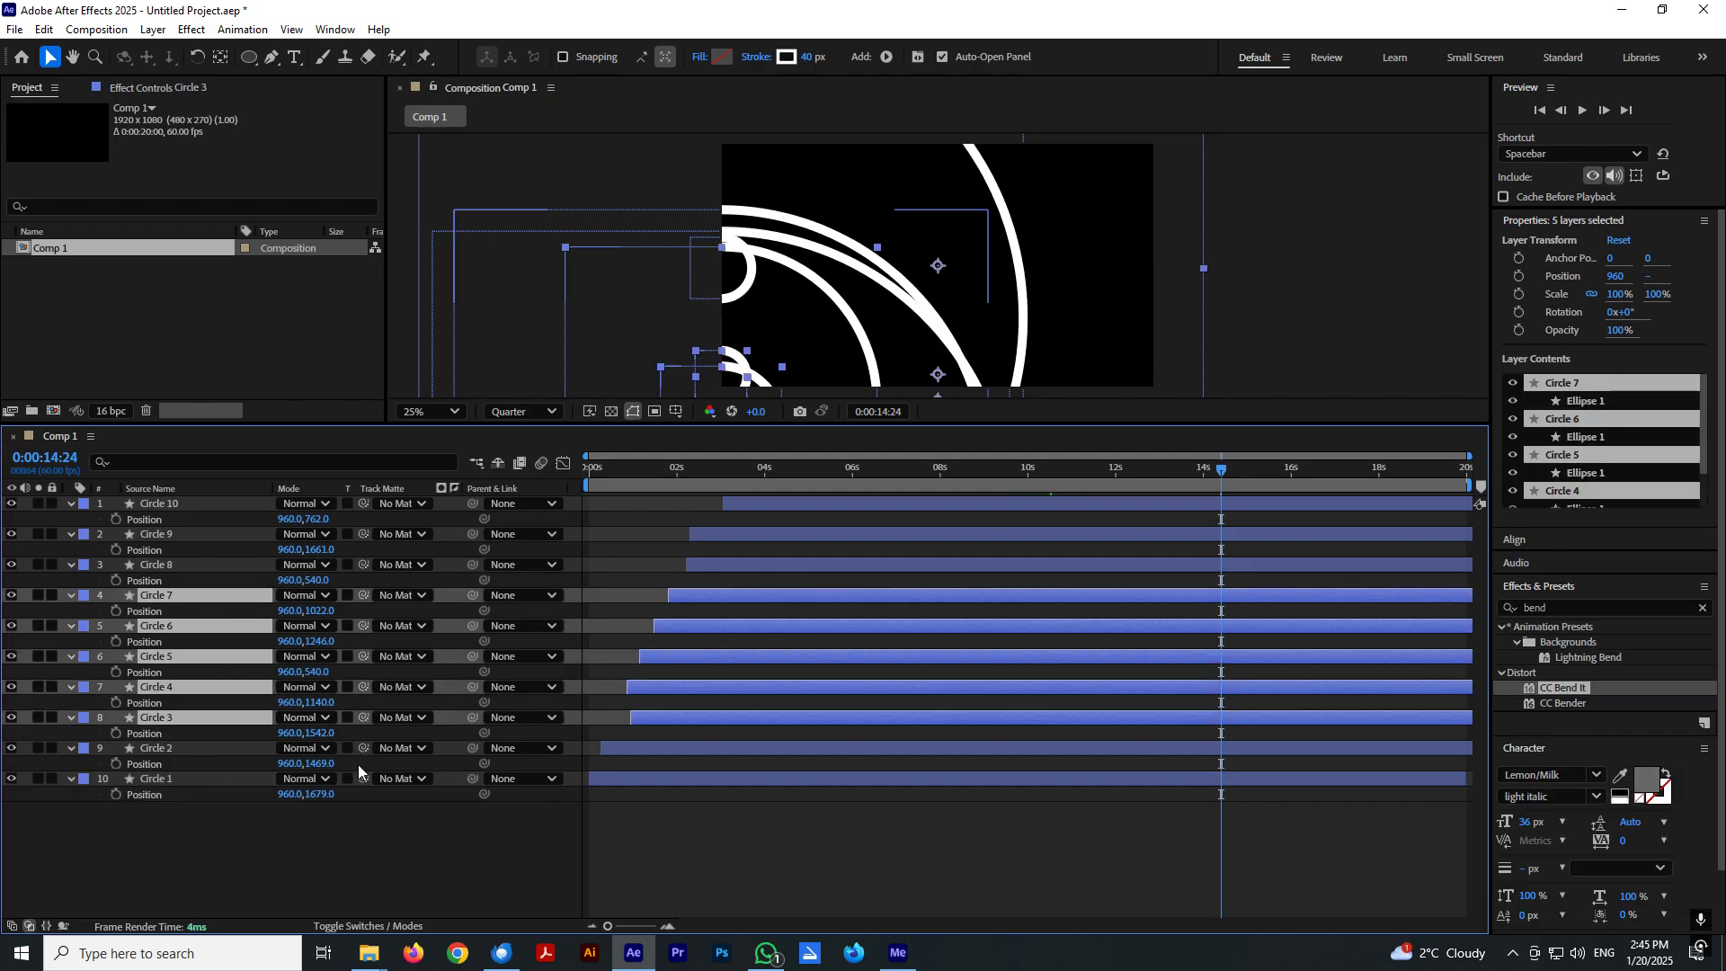
{"action": "key", "text": "ctrl+d"}
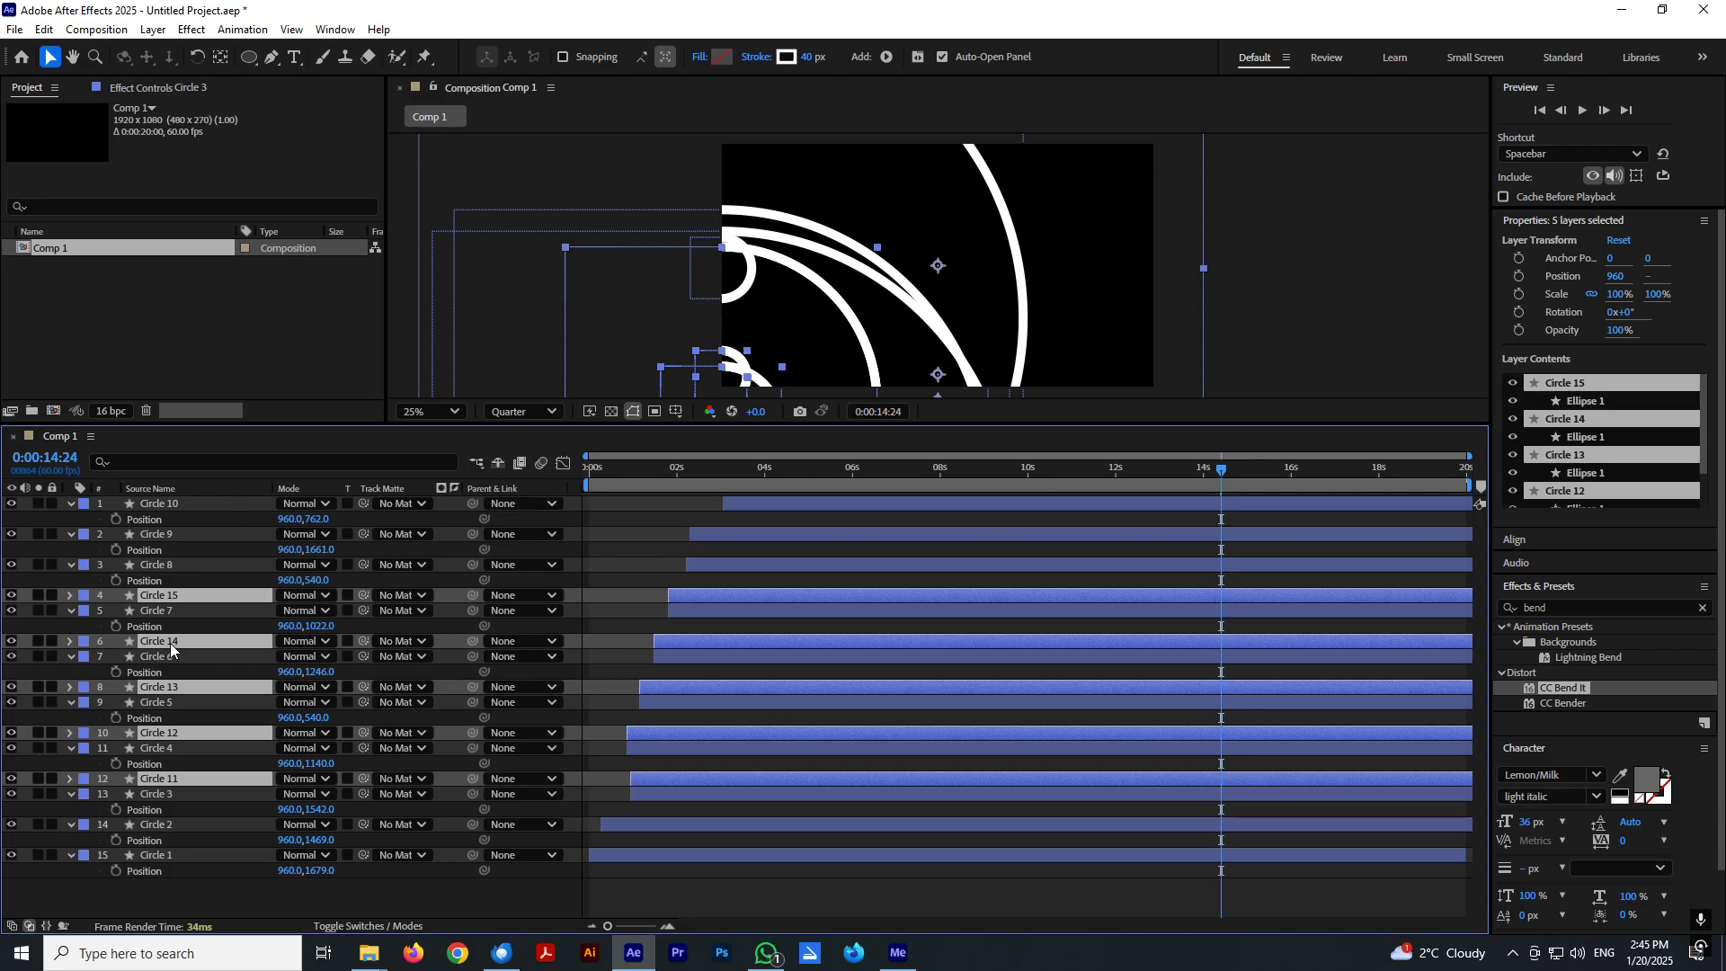
{"action": "left_click_drag", "start_coordinate": [171, 647], "coordinate": [187, 508]}
{"action": "left_click_drag", "start_coordinate": [661, 569], "coordinate": [769, 565]}
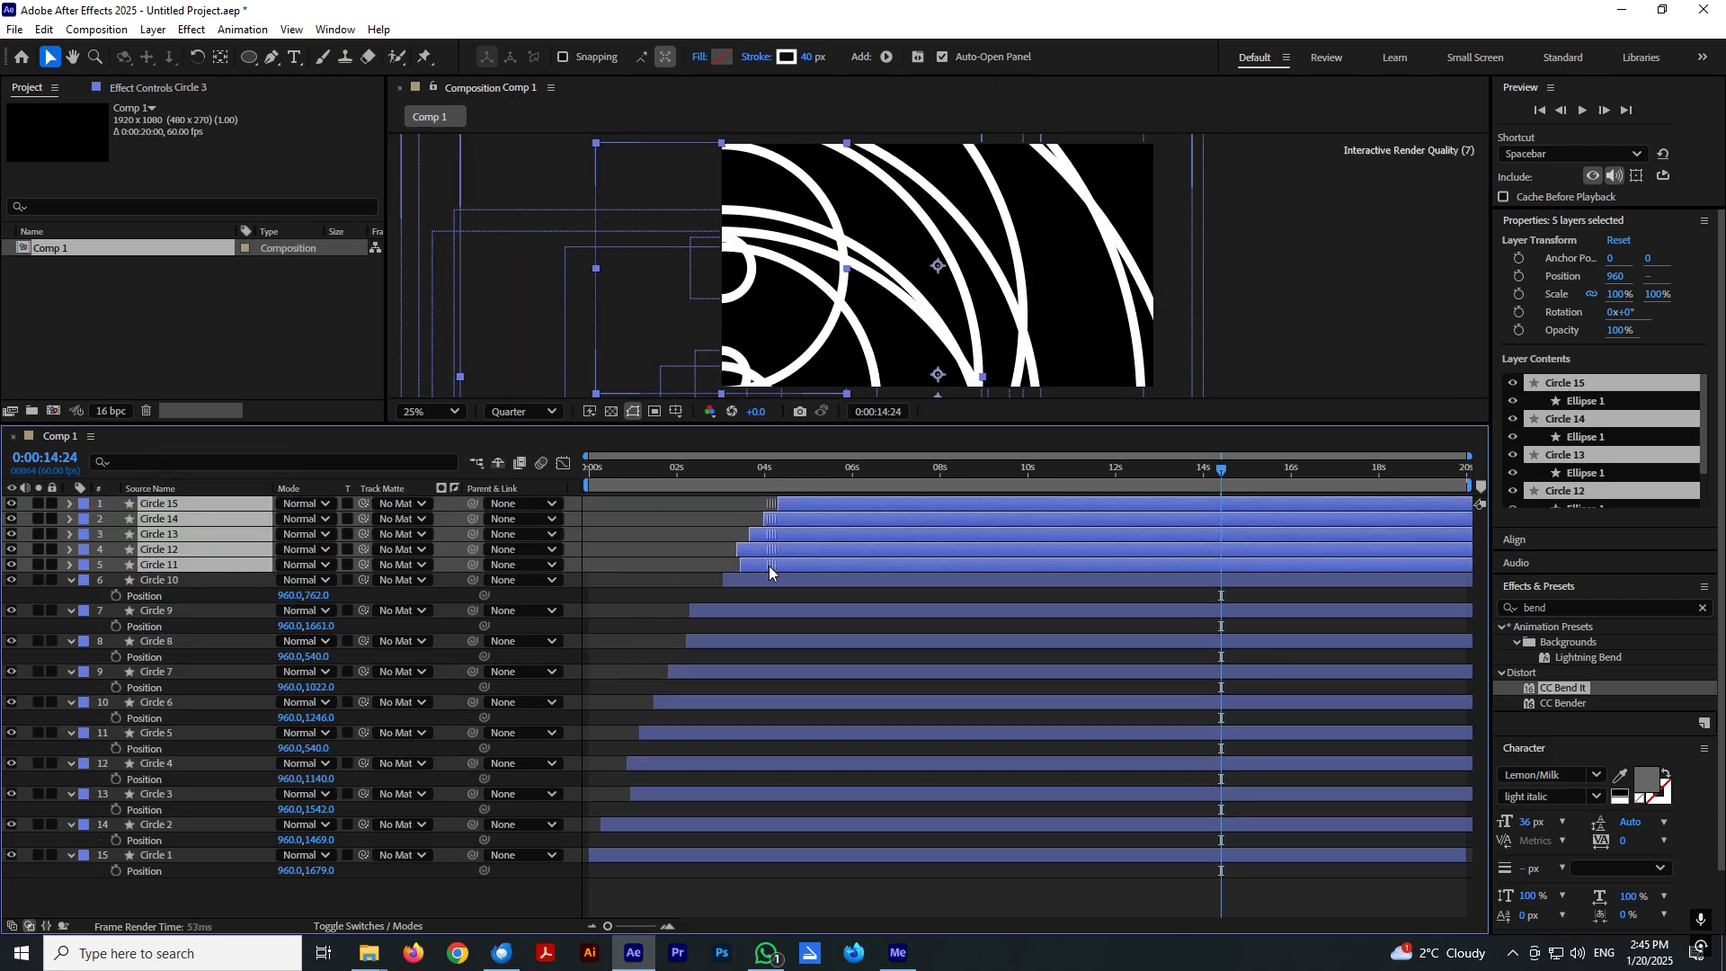
{"action": "key", "text": "Home"}
{"action": "left_click_drag", "start_coordinate": [611, 471], "coordinate": [868, 500]}
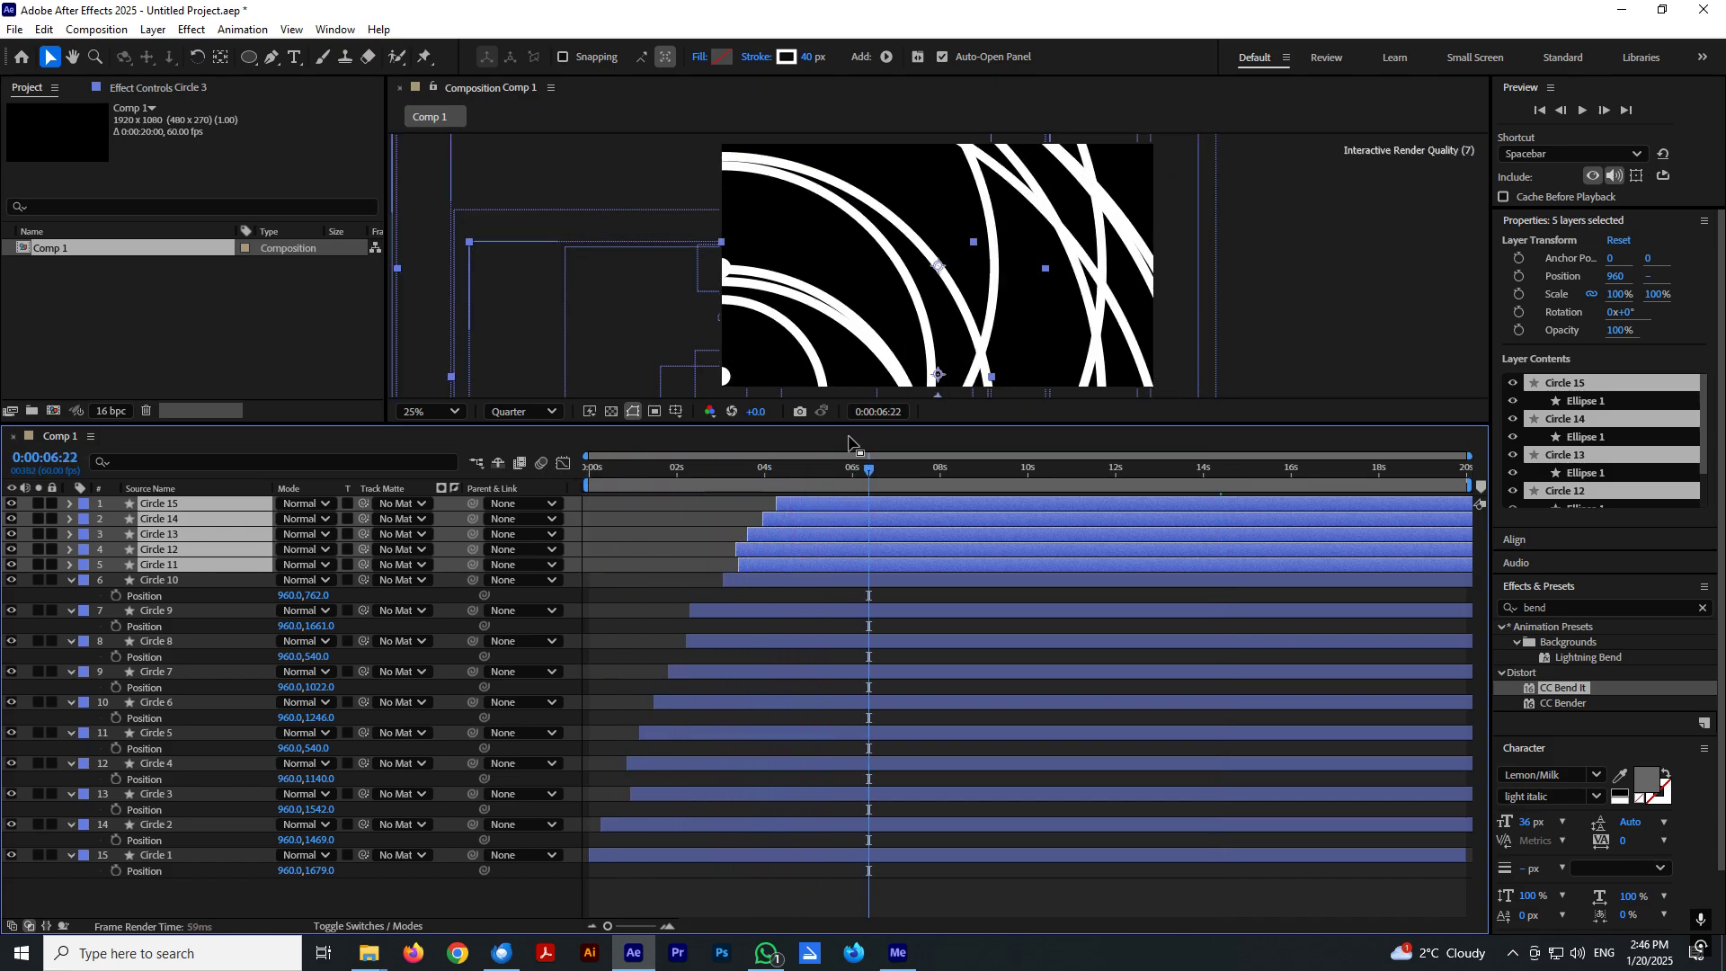
{"action": "left_click_drag", "start_coordinate": [862, 424], "coordinate": [862, 511]}
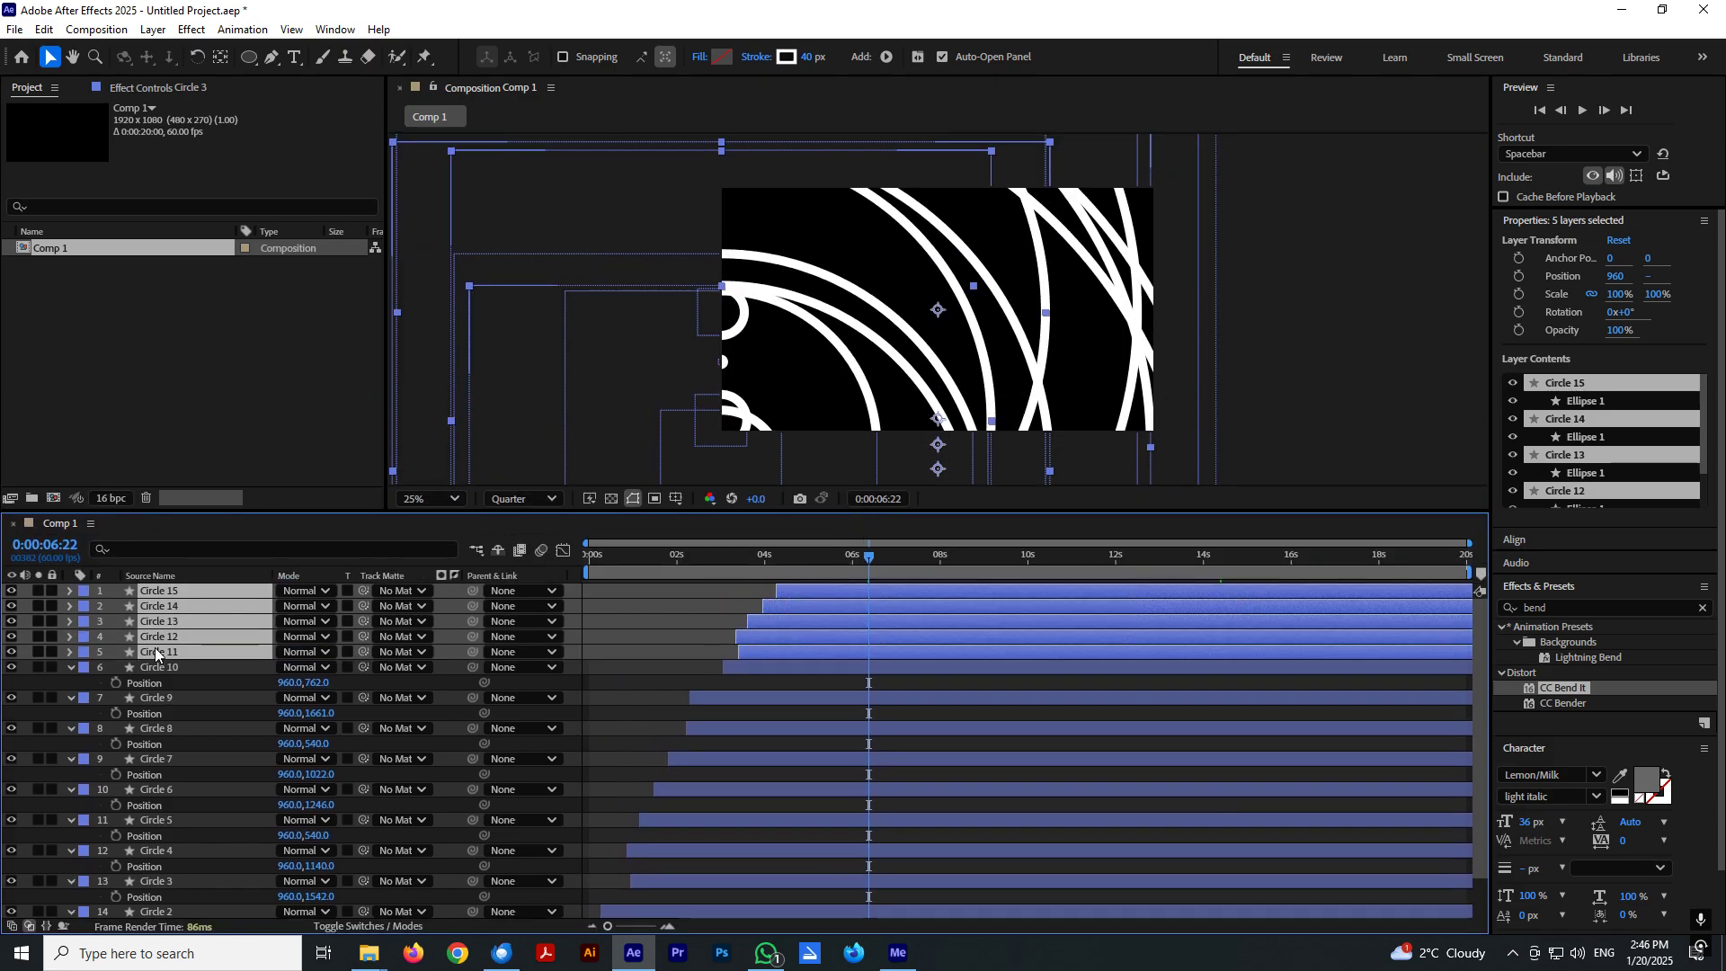
Collapse all layer properties and enlarge the composition viewer.
{"action": "left_click", "coordinate": [70, 666]}
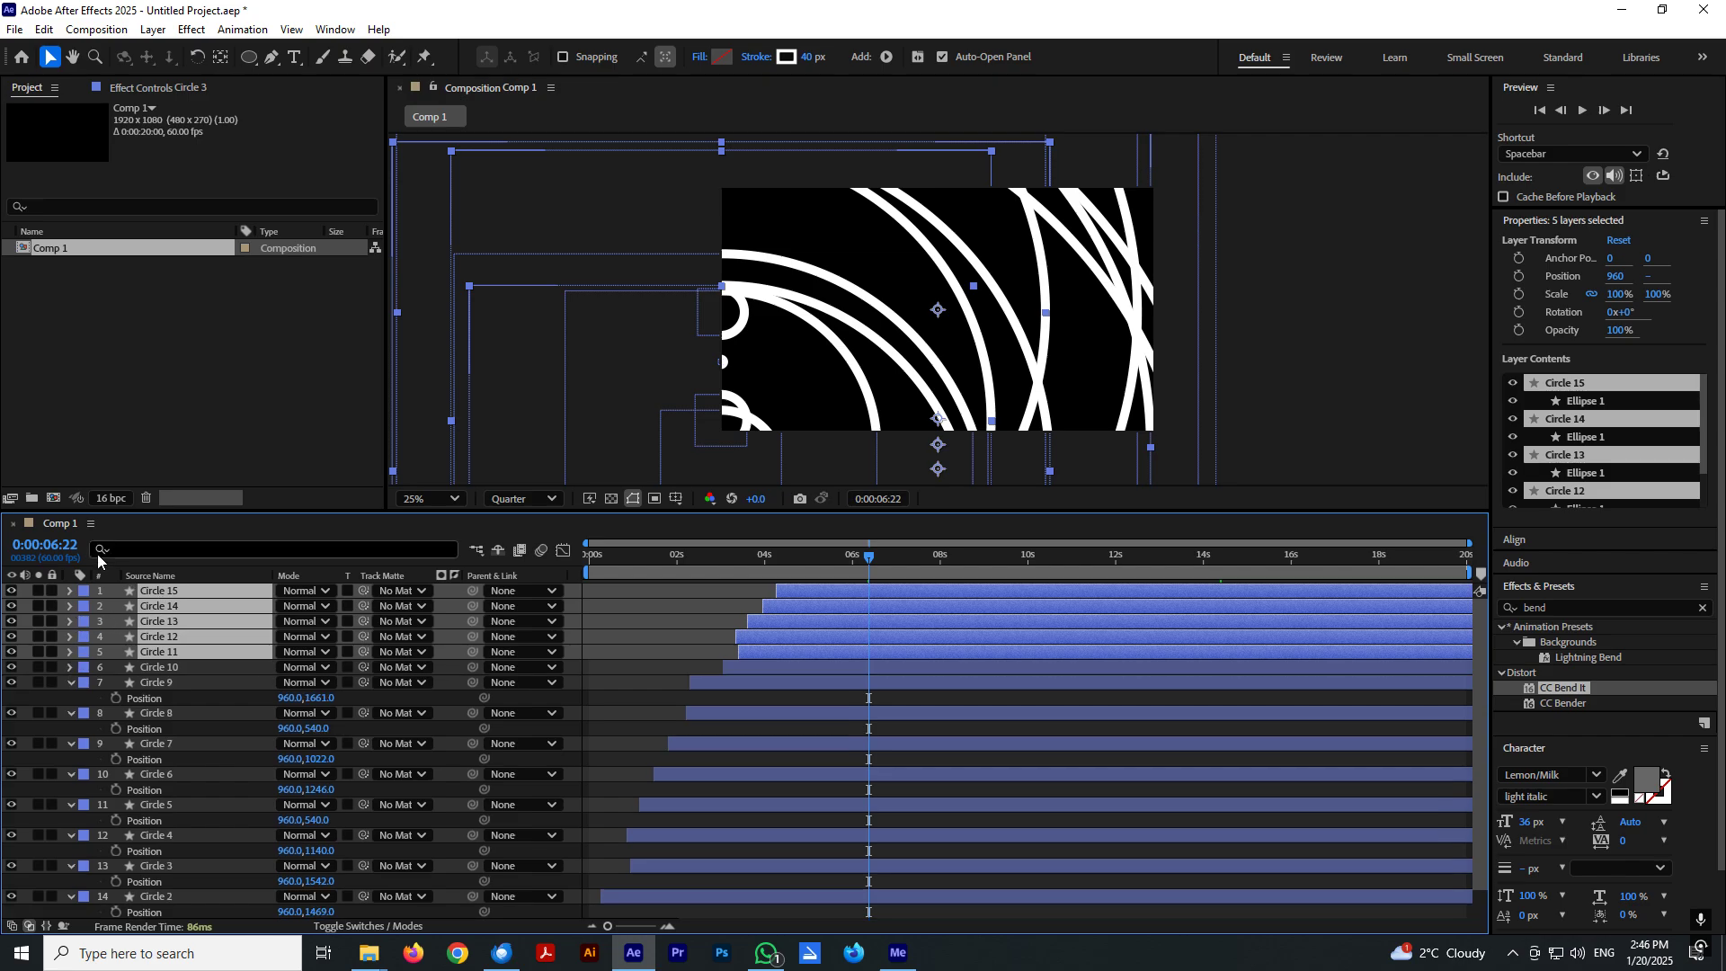
{"action": "left_click", "coordinate": [70, 681]}
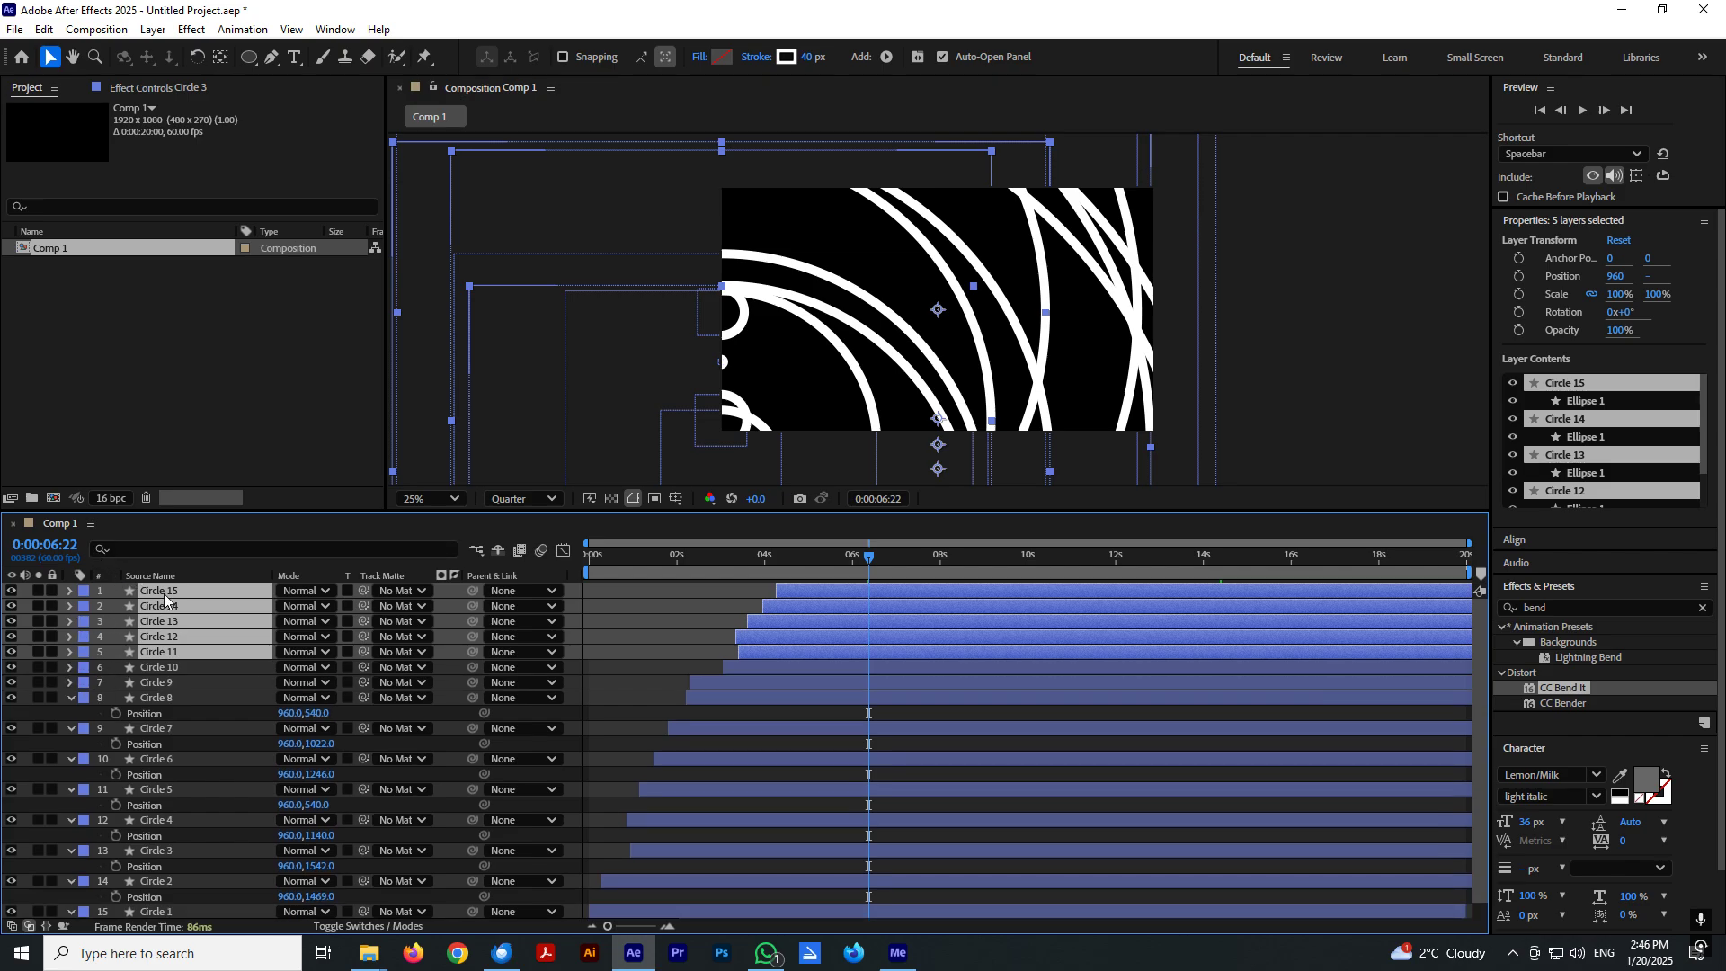
{"action": "left_click_drag", "start_coordinate": [309, 507], "coordinate": [308, 378]}
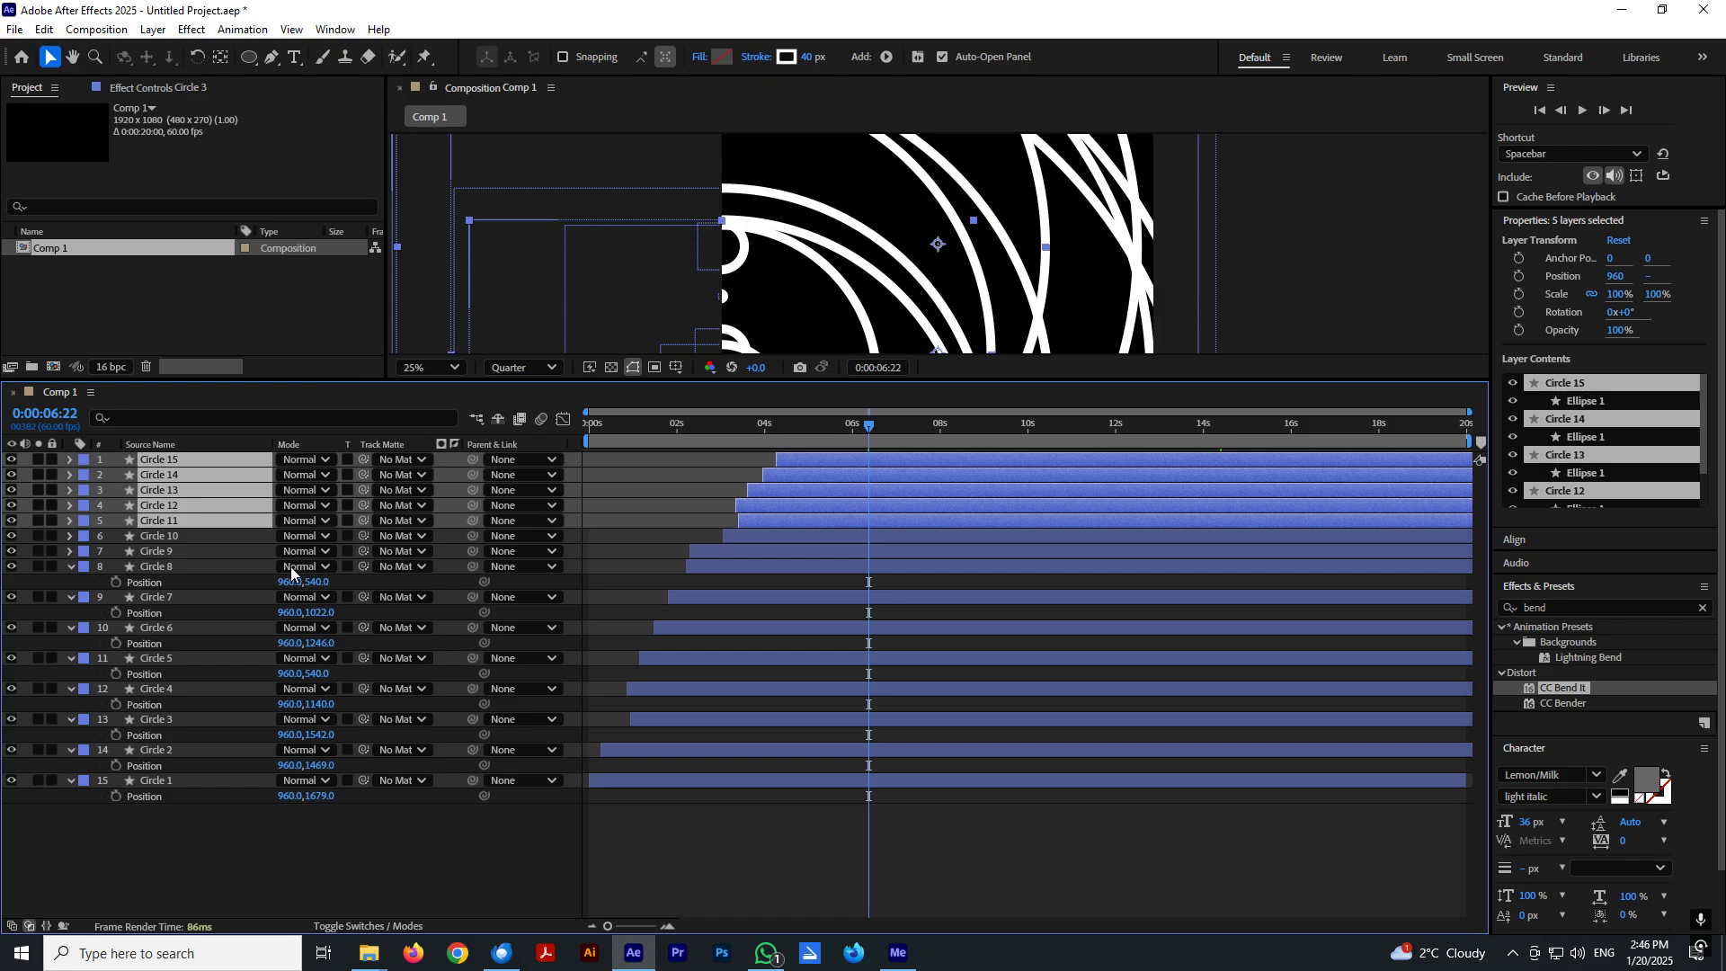
{"action": "key", "text": "ctrl+a"}
{"action": "key", "text": "p"}
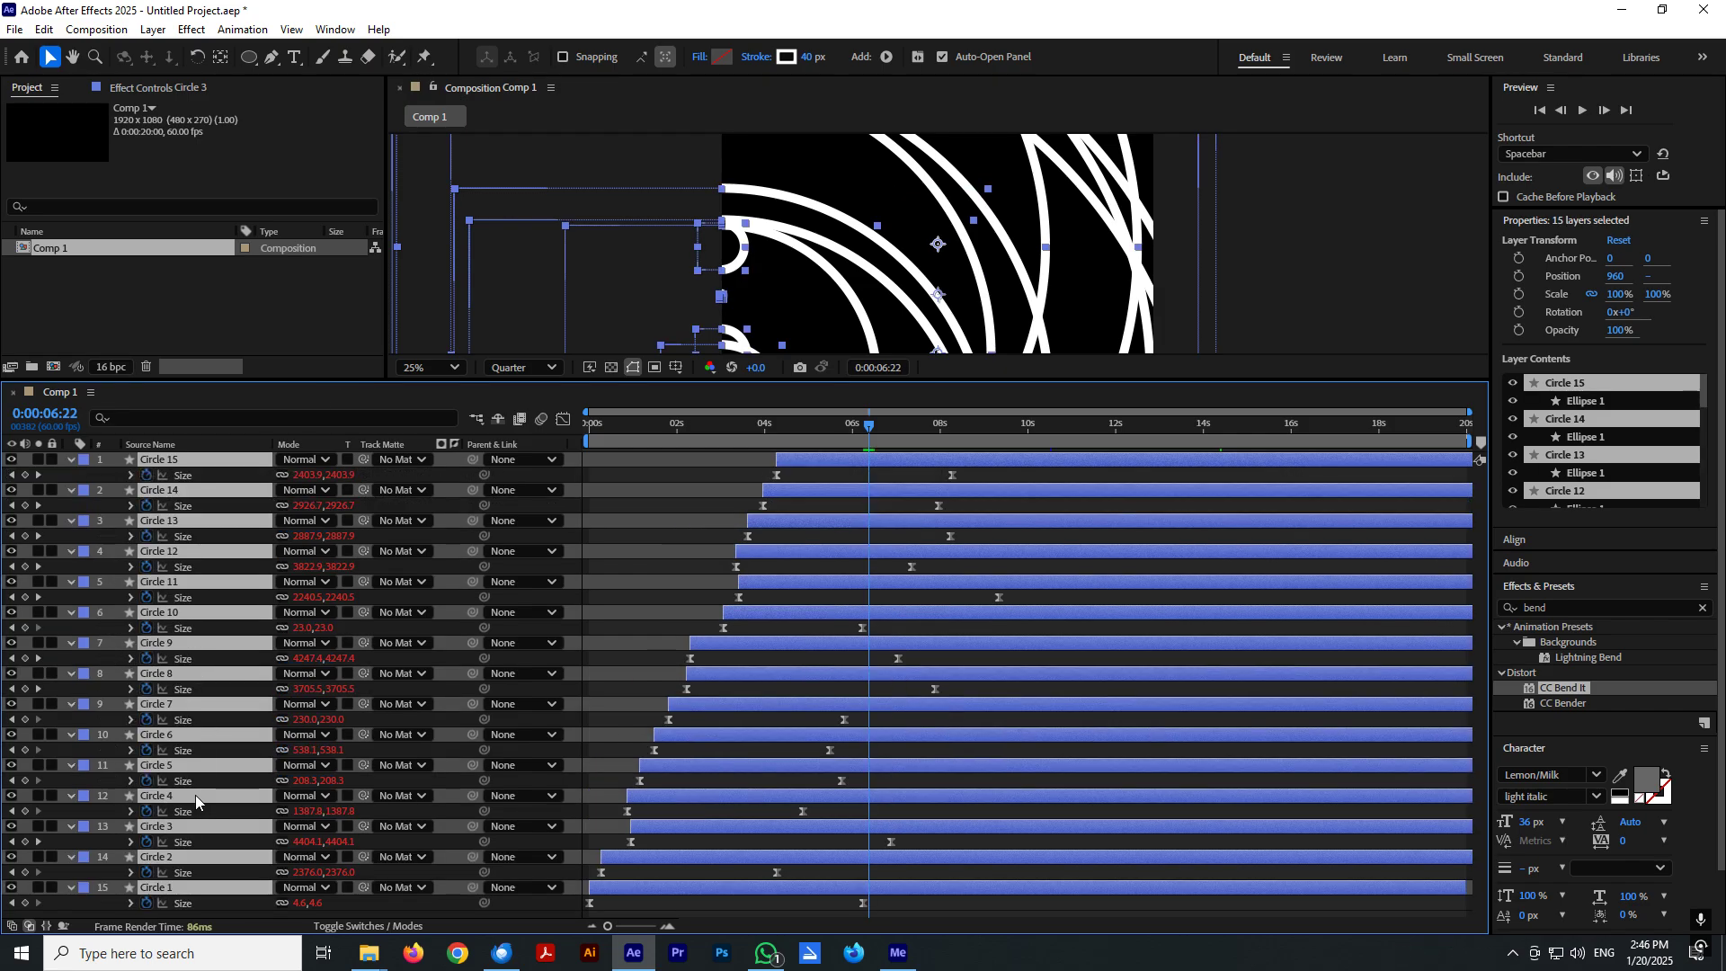
{"action": "key", "text": "p"}
{"action": "left_click_drag", "start_coordinate": [387, 378], "coordinate": [402, 553]}
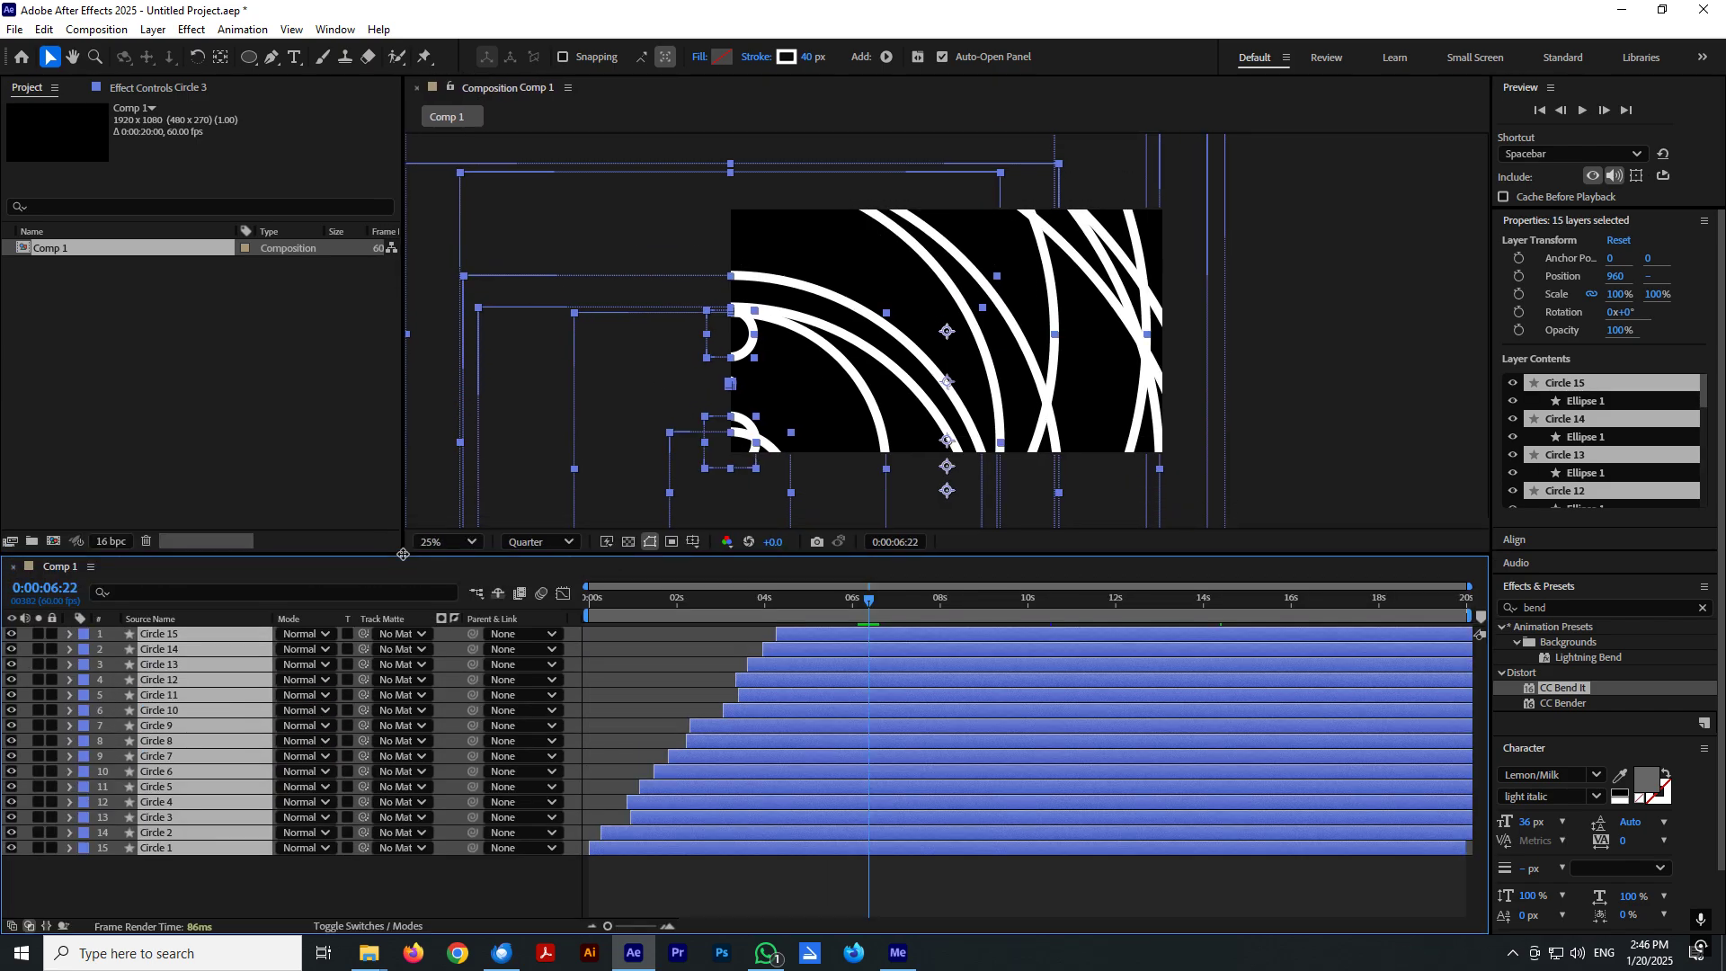
Pre-compose the fifteen selected circle layers into a new precomp named All_Circles, moving all attributes.
{"action": "right_click", "coordinate": [172, 762]}
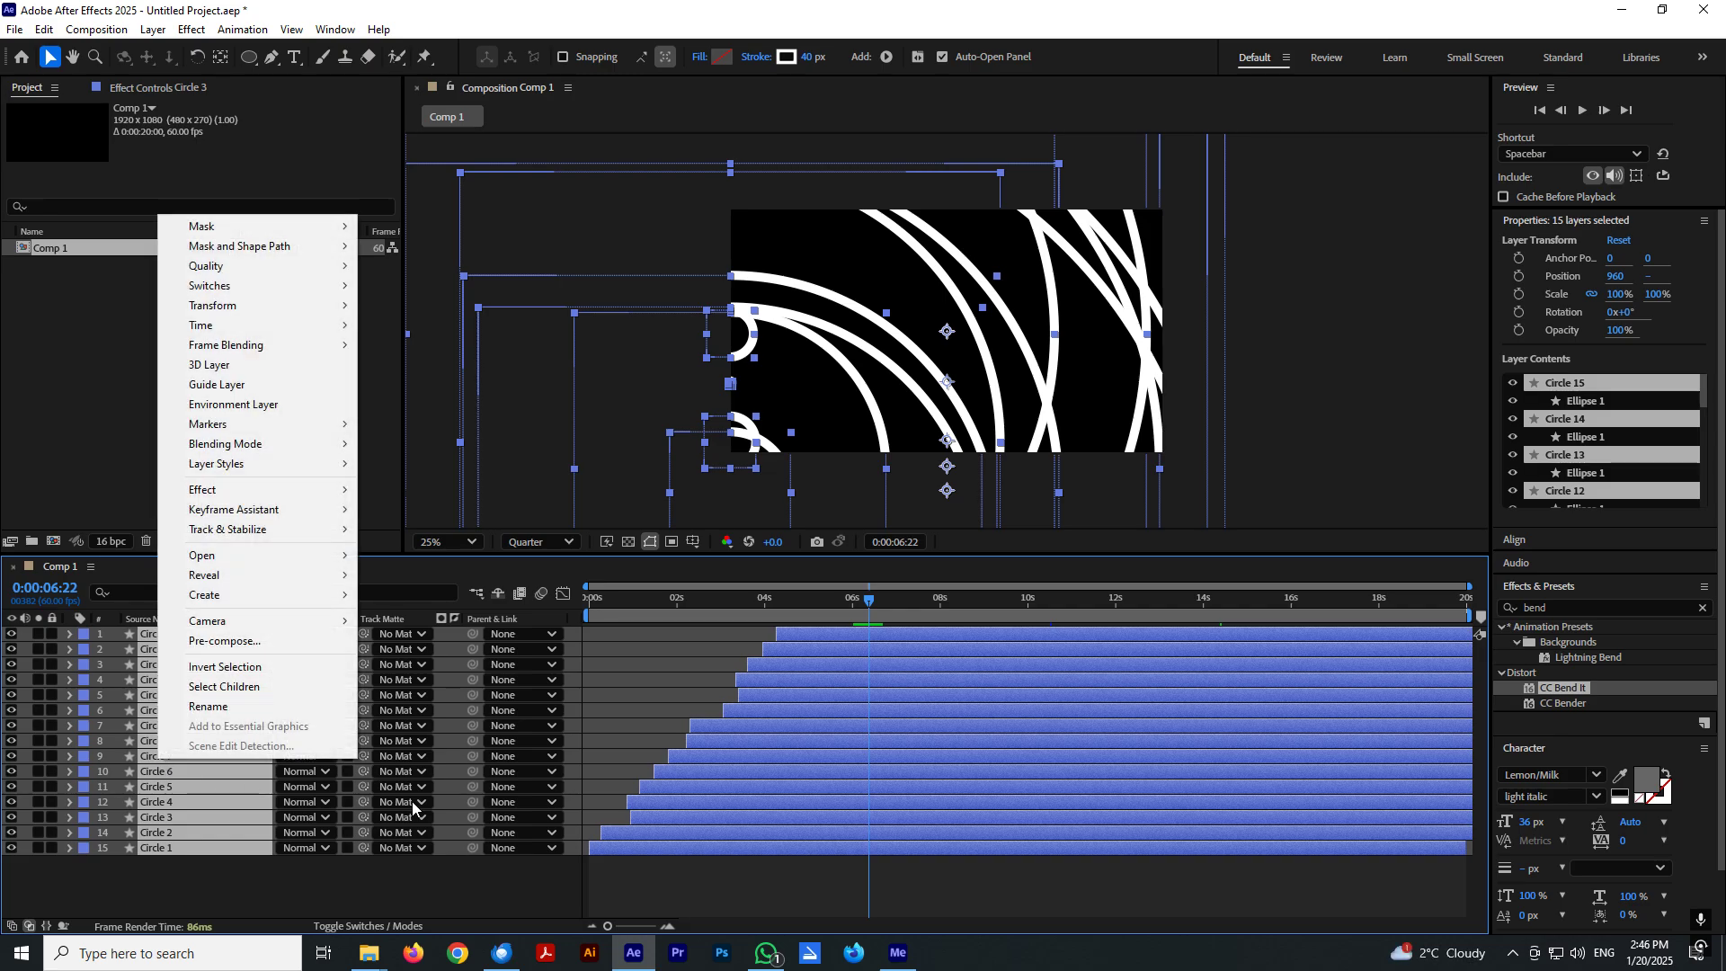
{"action": "left_click", "coordinate": [249, 643]}
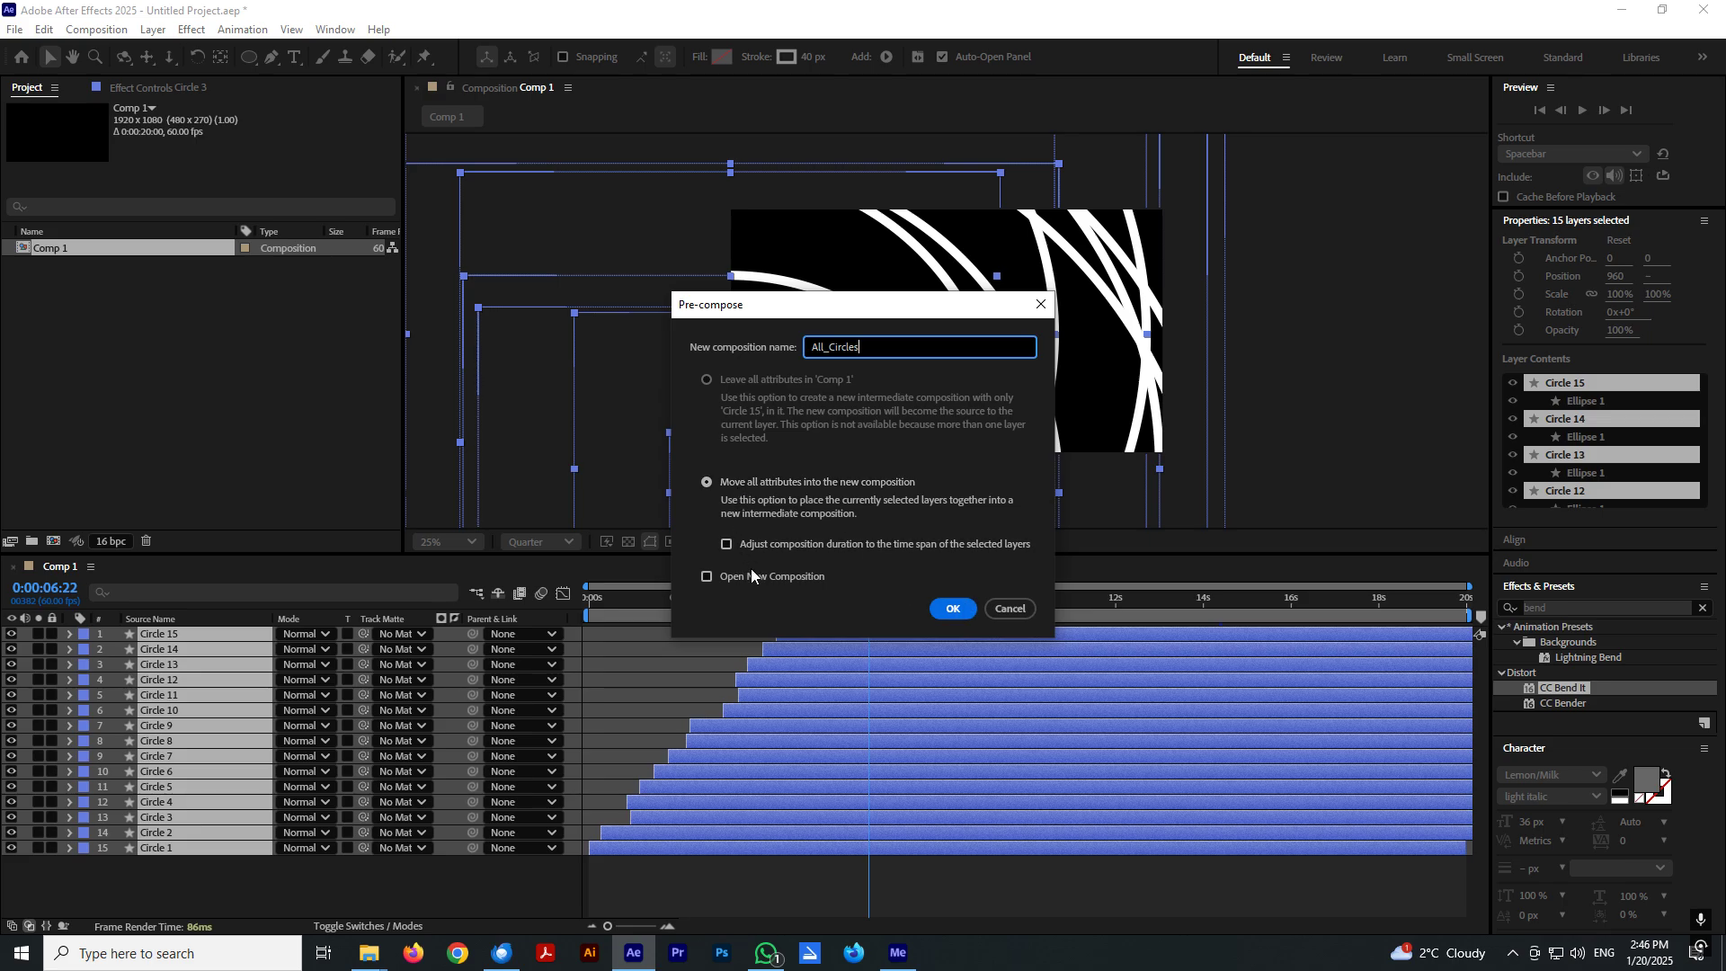
{"action": "left_click", "coordinate": [949, 609]}
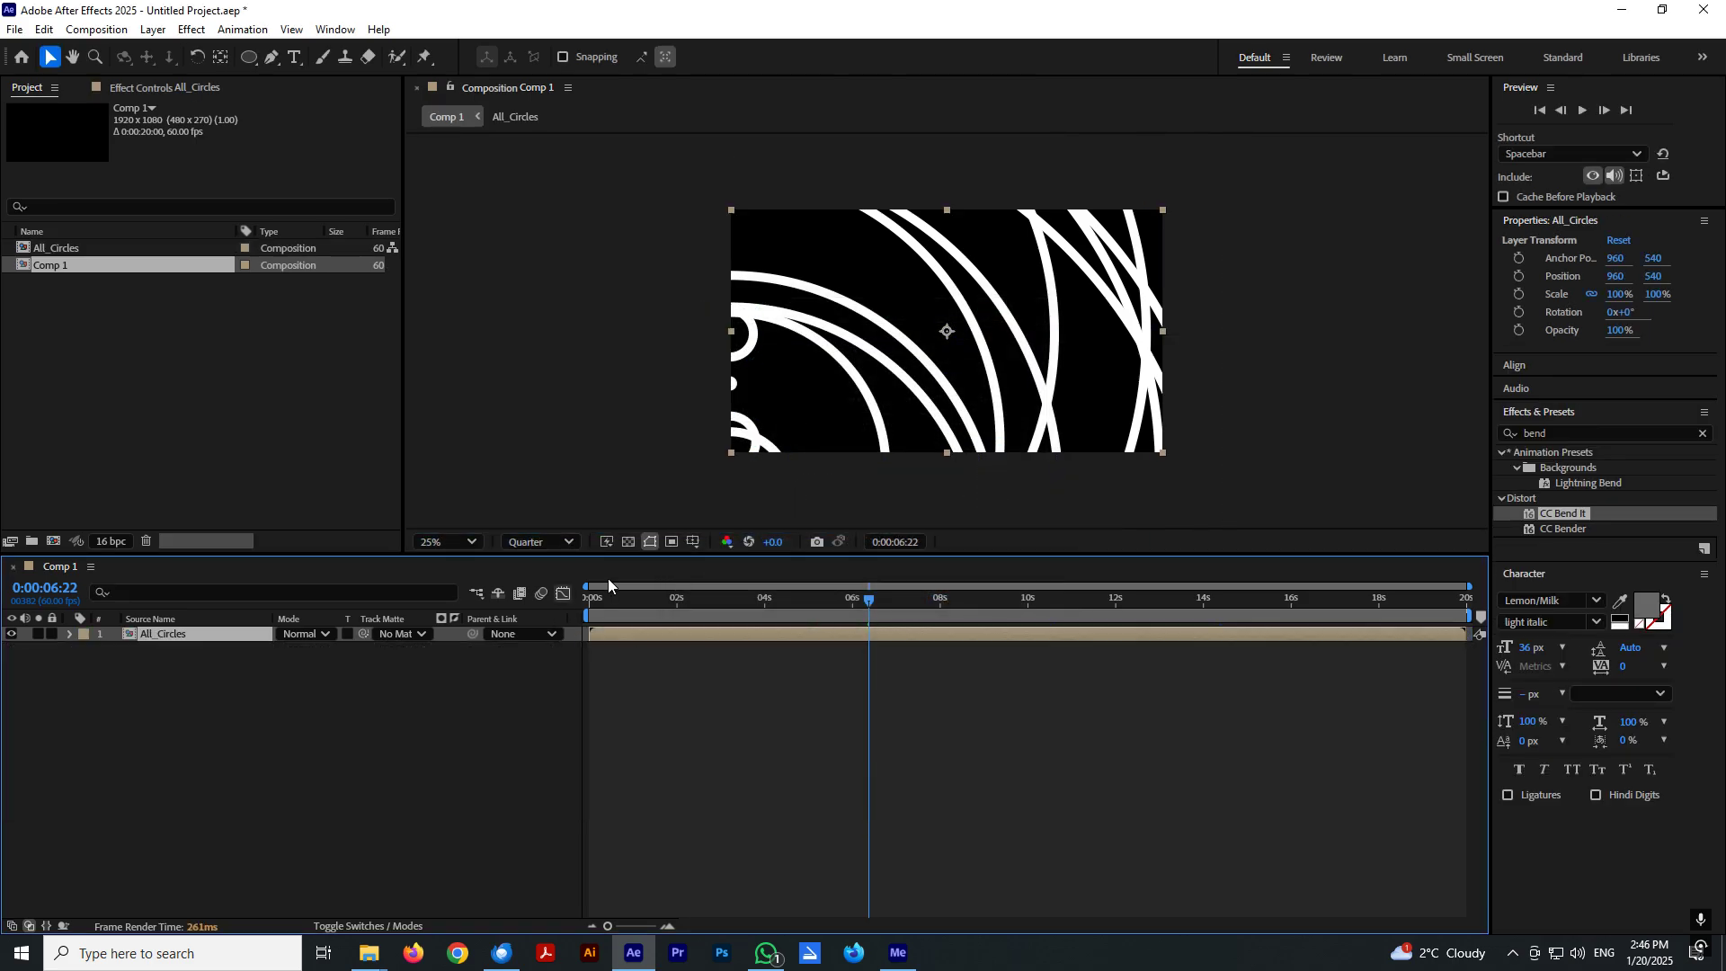
Enlarge the viewer and scrub All_Circles to 0:00:04:06 to preview the expanding rings.
{"action": "left_click_drag", "start_coordinate": [655, 553], "coordinate": [659, 606]}
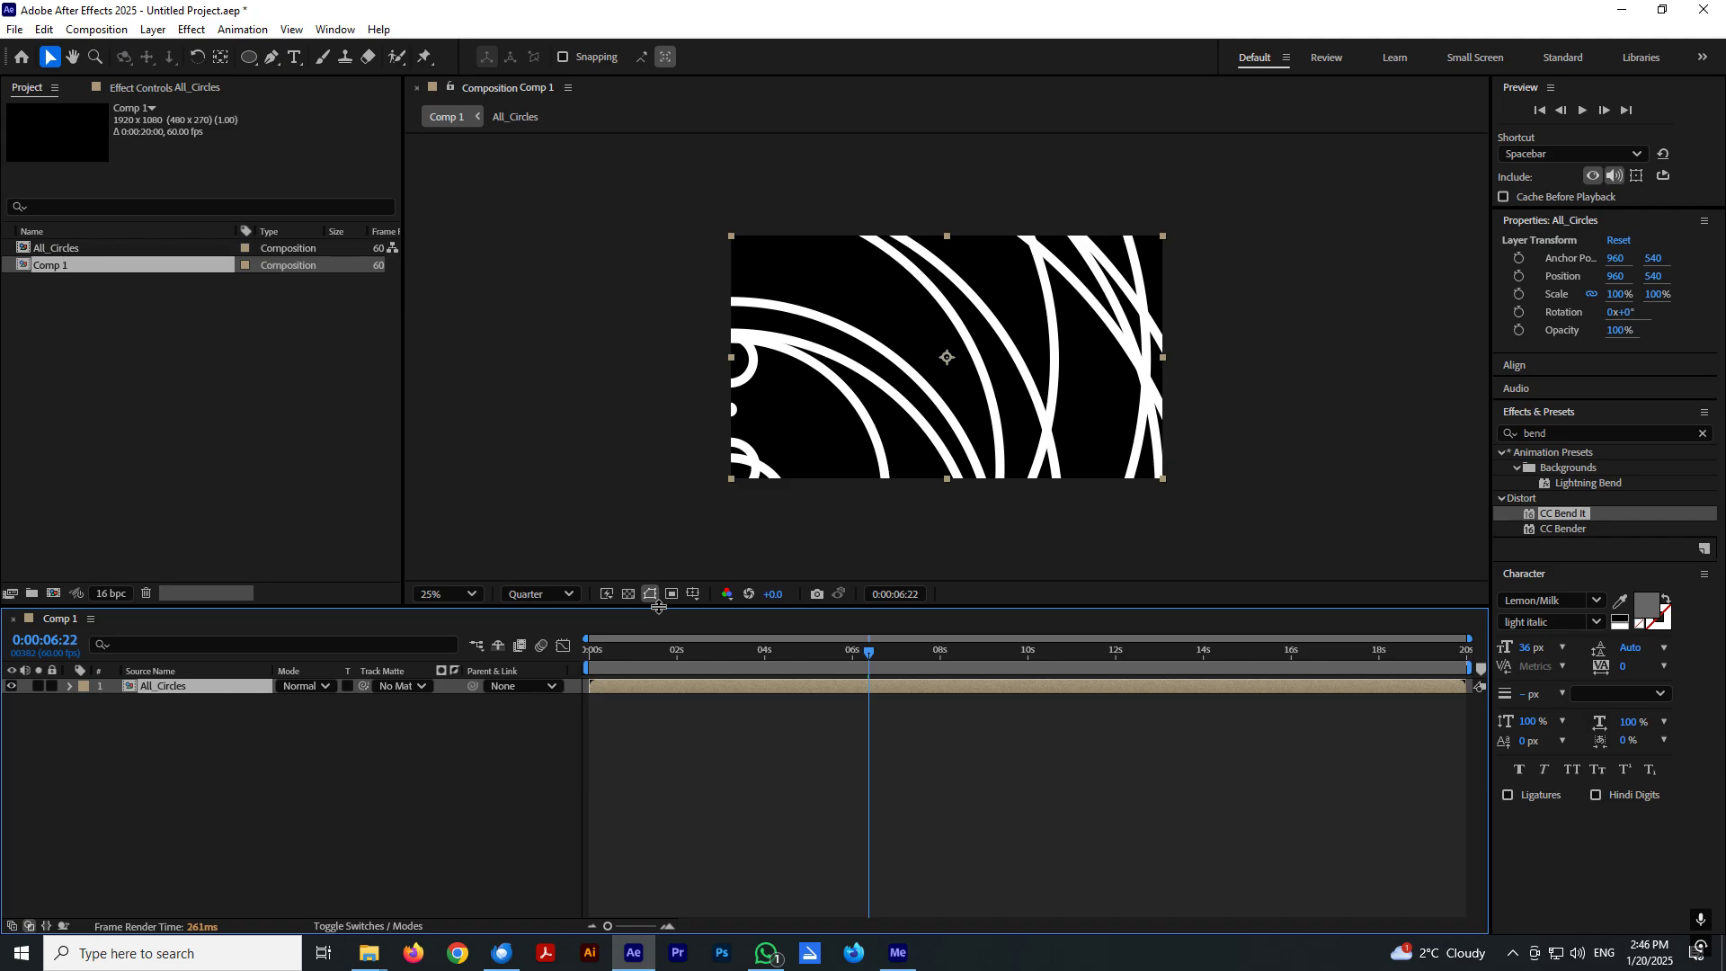
{"action": "left_click", "coordinate": [496, 789]}
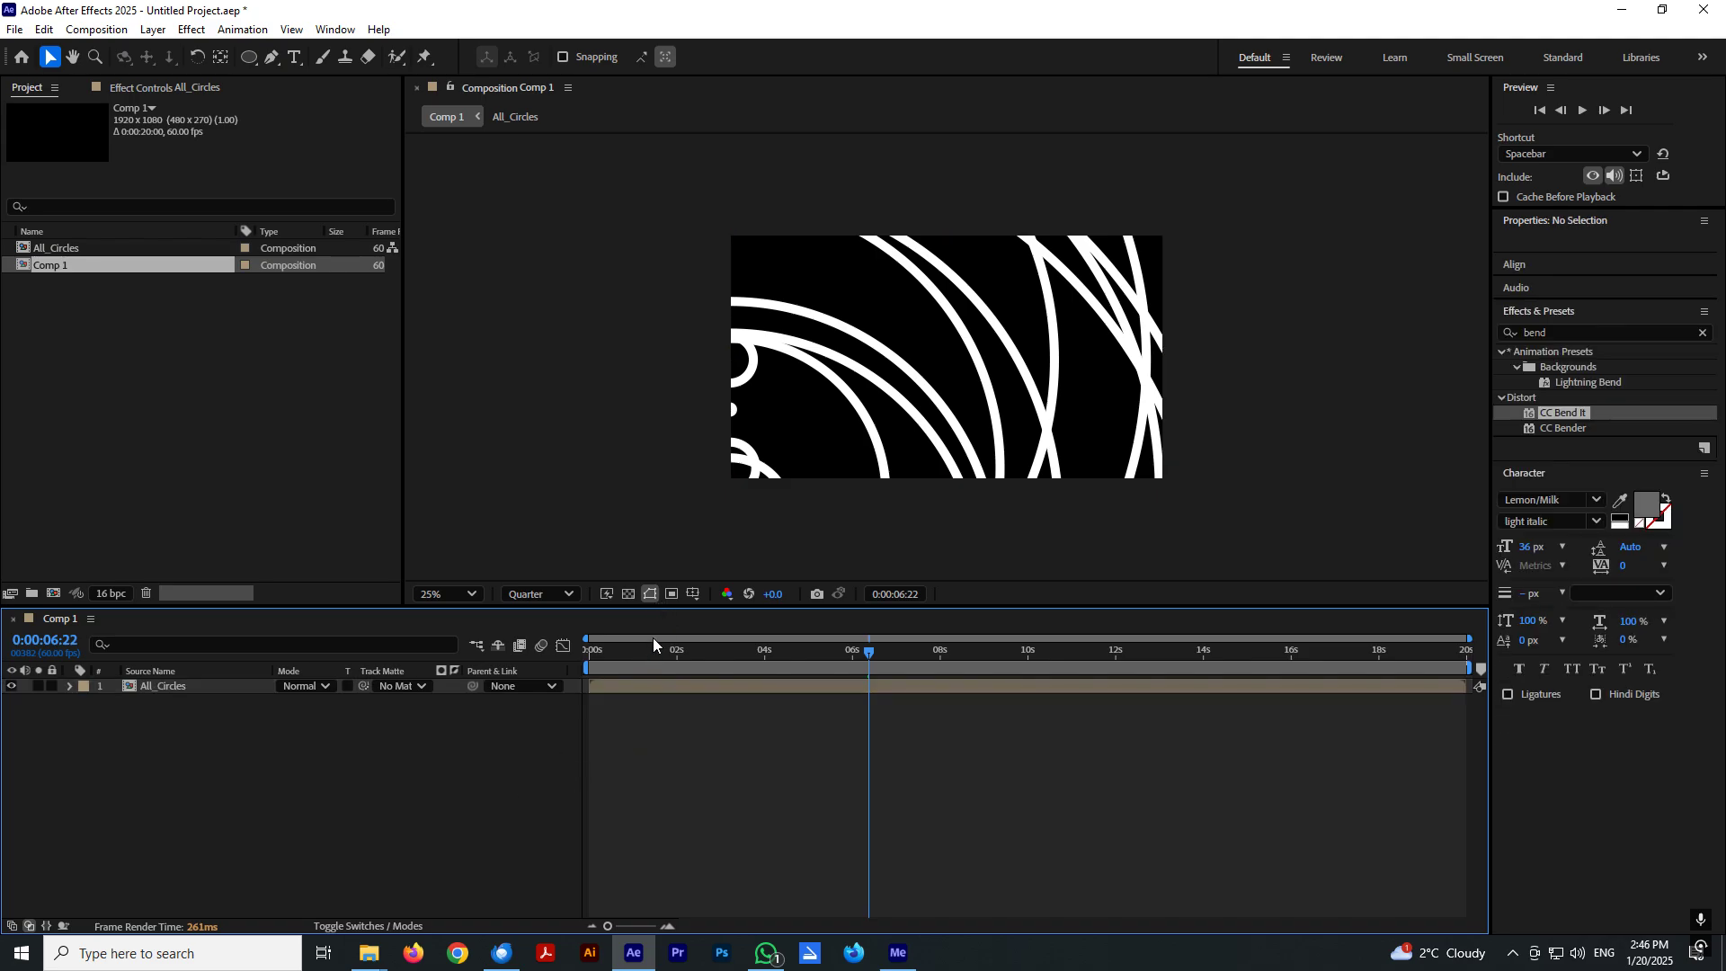
{"action": "left_click", "coordinate": [606, 689]}
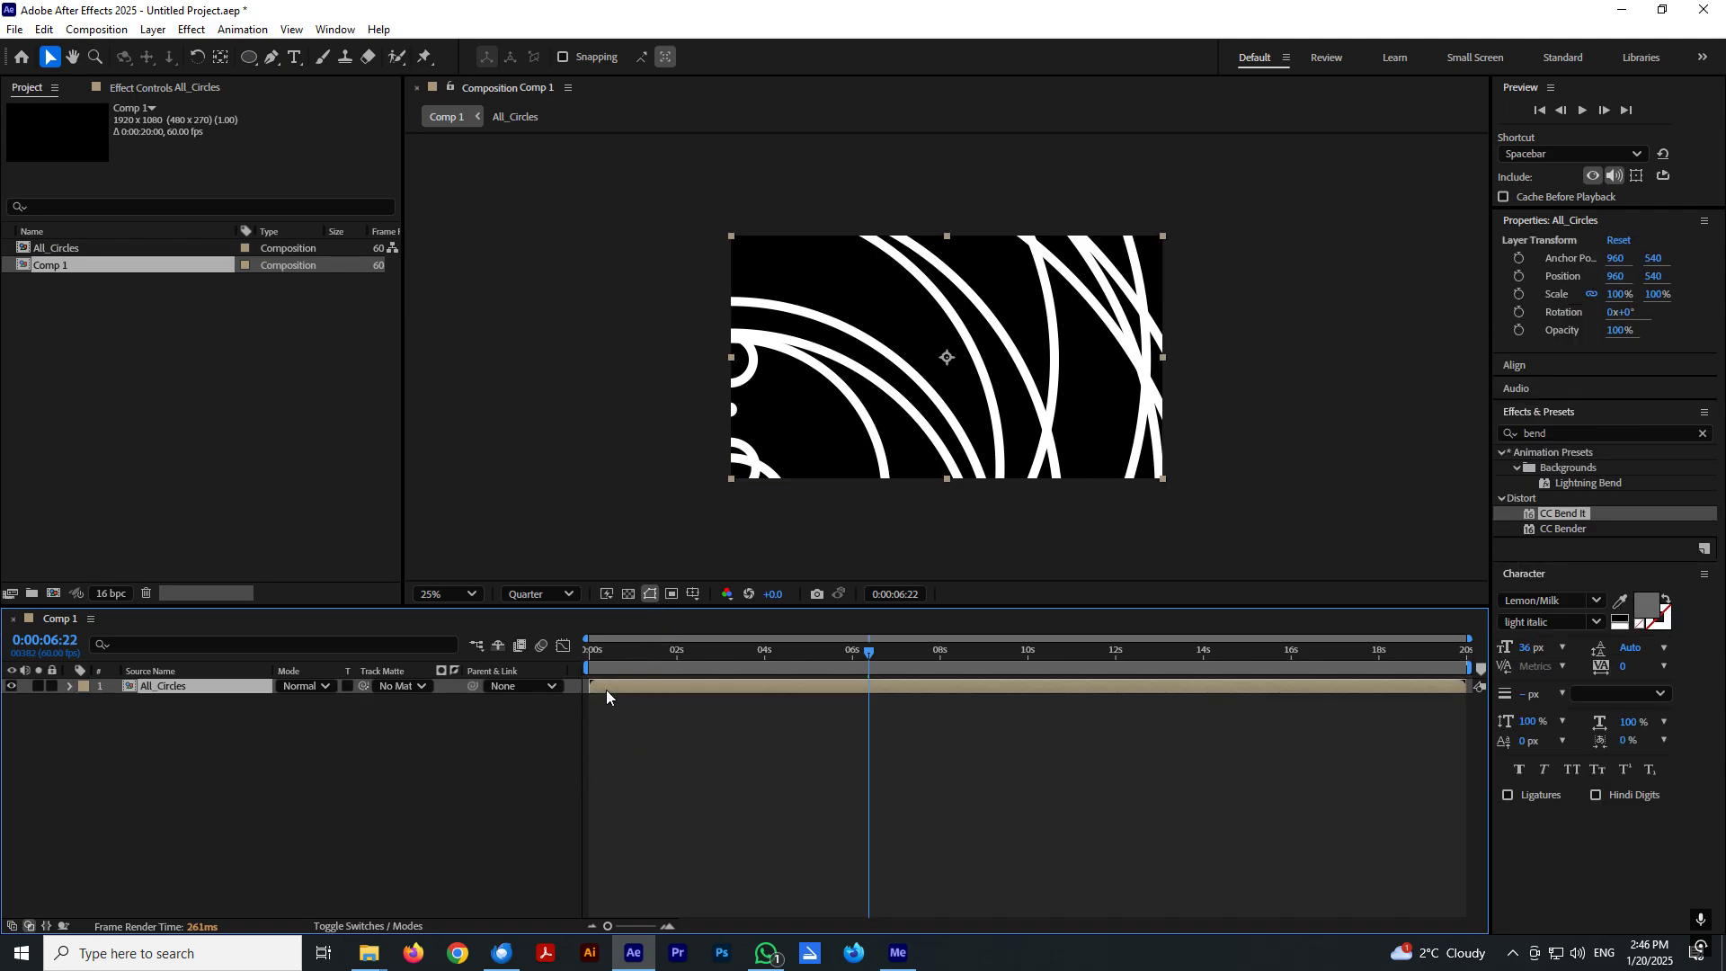
{"action": "left_click_drag", "start_coordinate": [586, 666], "coordinate": [769, 710]}
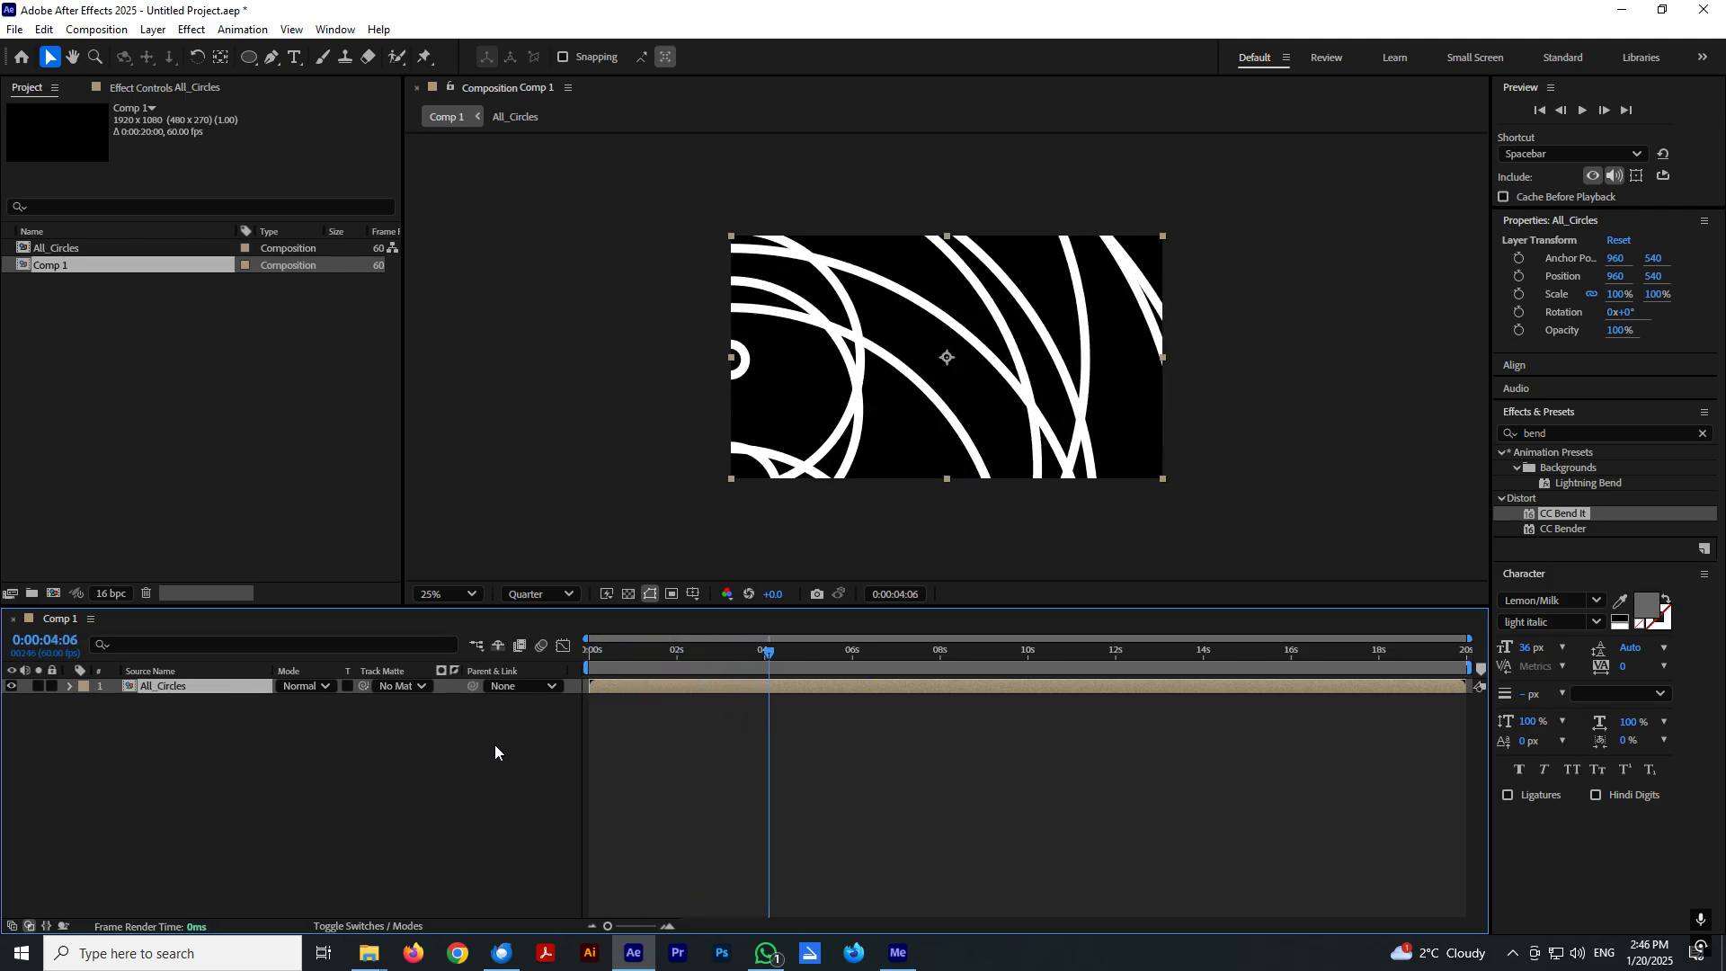
{"action": "left_click", "coordinate": [495, 744]}
{"action": "left_click", "coordinate": [185, 688]}
Apply Fast Box Blur to All_Circles with a Blur Radius of 100.
{"action": "left_click", "coordinate": [1546, 433]}
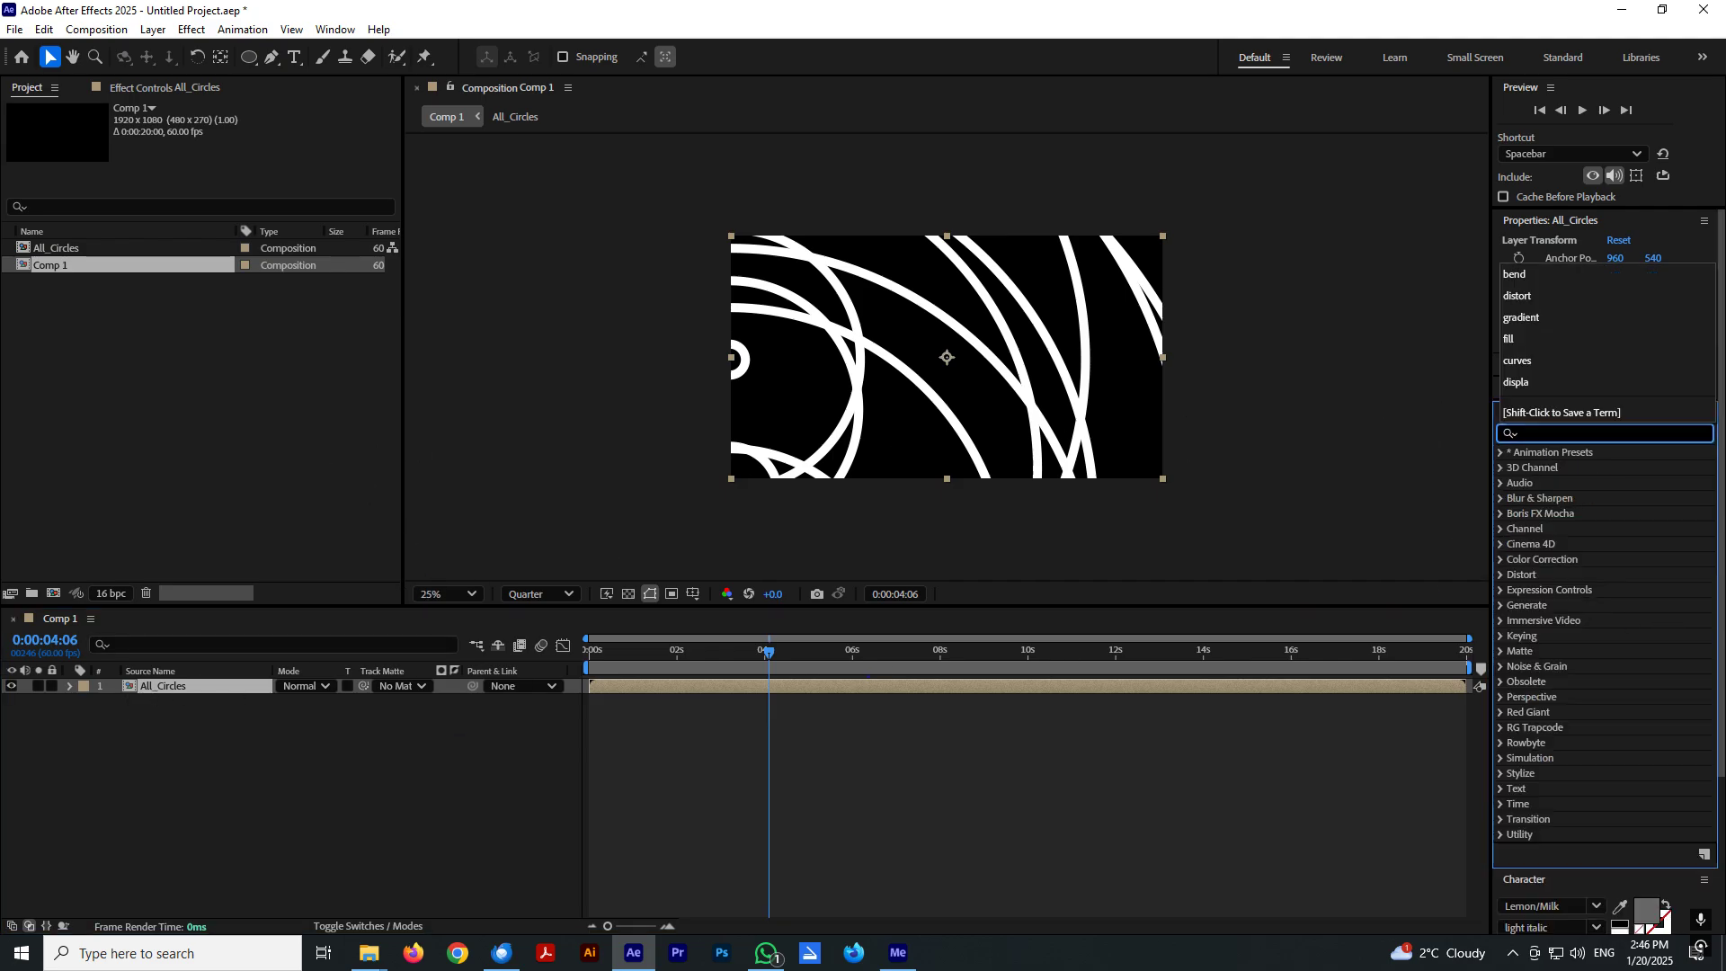
{"action": "type", "text": "blur"}
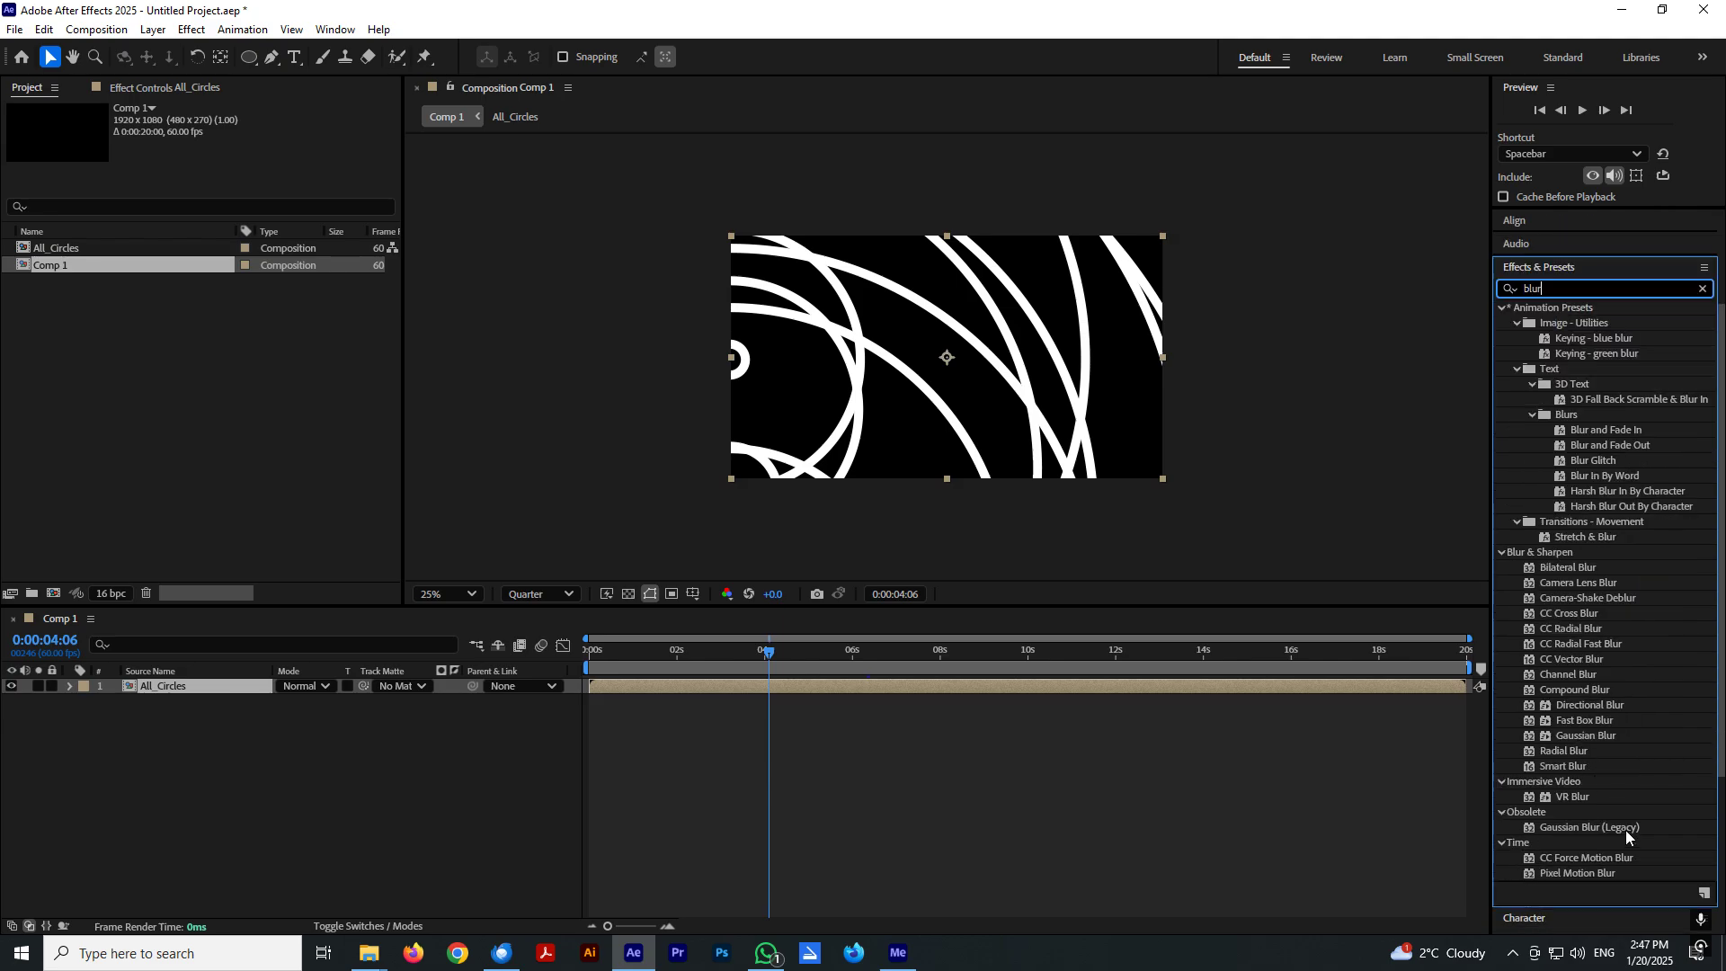
{"action": "left_click_drag", "start_coordinate": [1579, 720], "coordinate": [173, 690]}
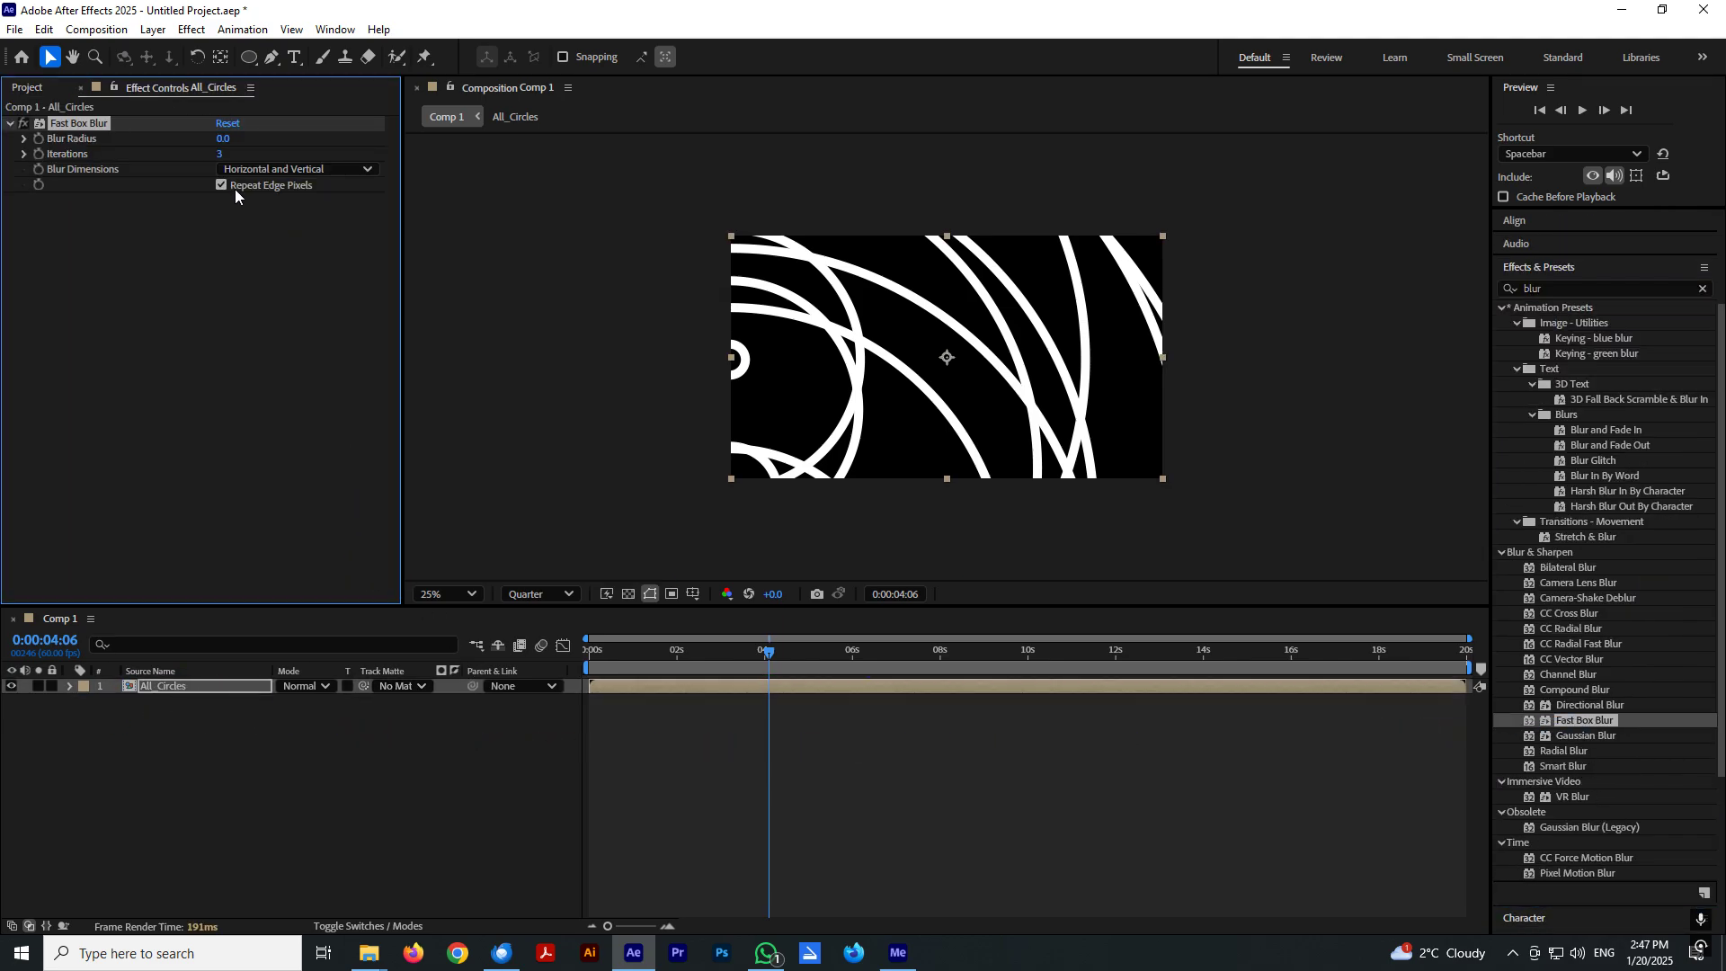
{"action": "left_click", "coordinate": [224, 139]}
{"action": "type", "text": "100"}
{"action": "key", "text": "Return"}
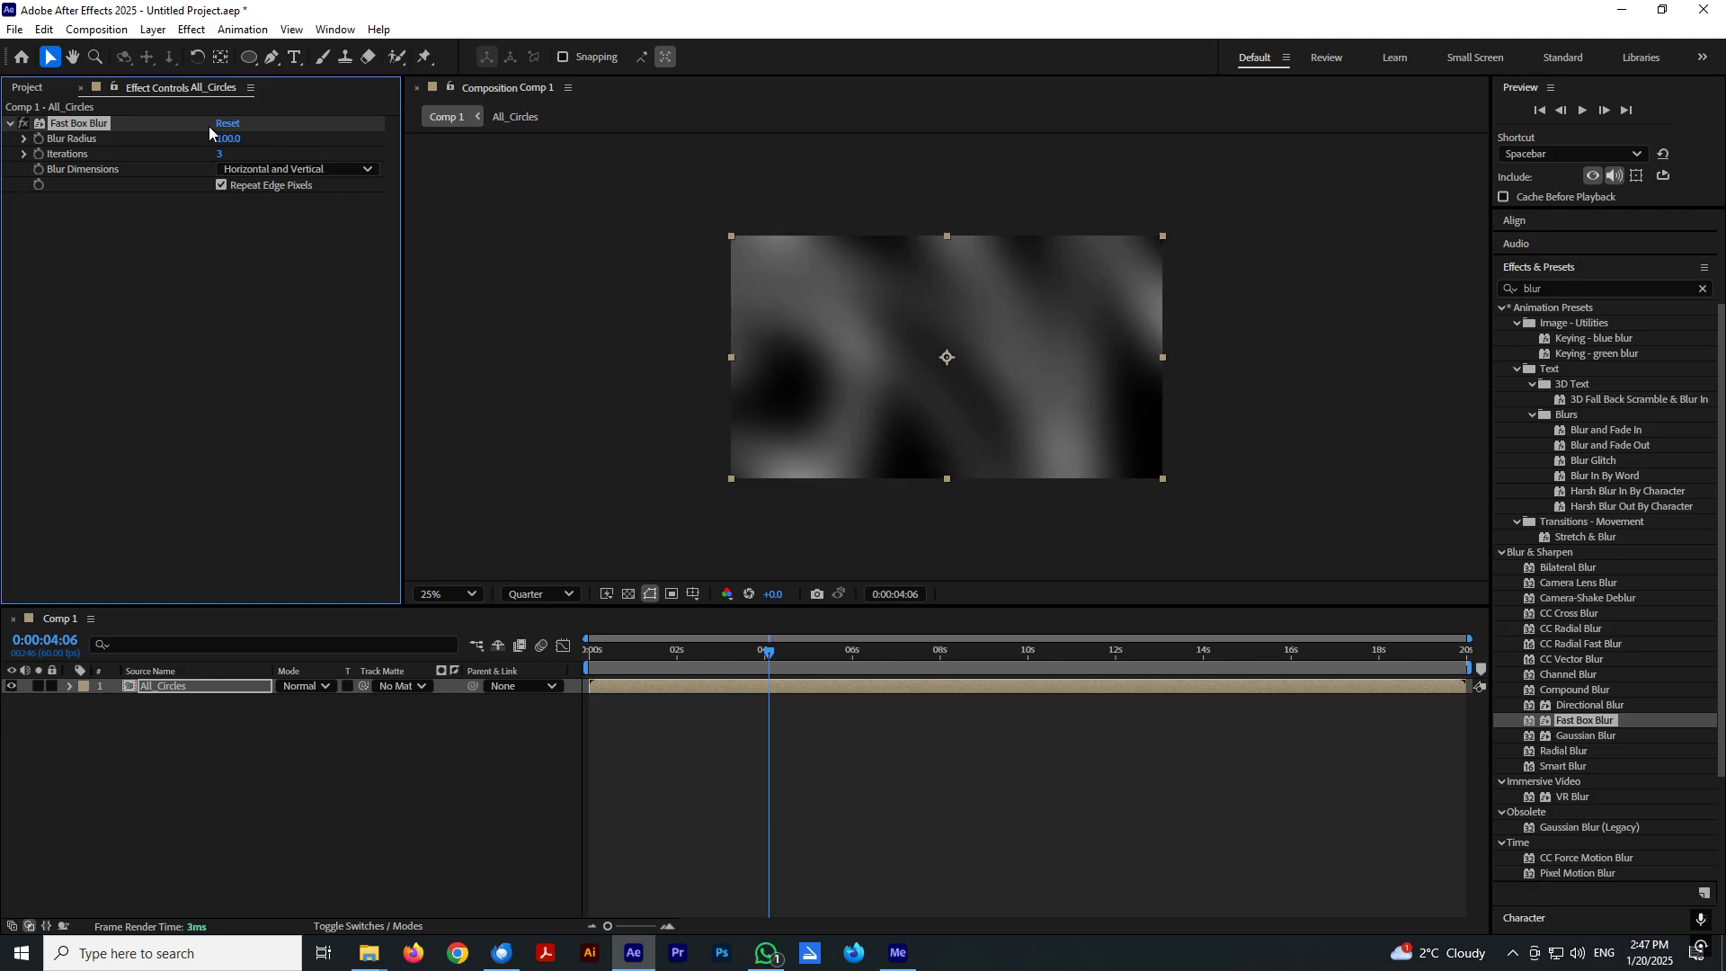
Reduce the Blur Radius to 60, then settle on 55.
{"action": "left_click", "coordinate": [230, 140]}
{"action": "type", "text": "60"}
{"action": "key", "text": "Return"}
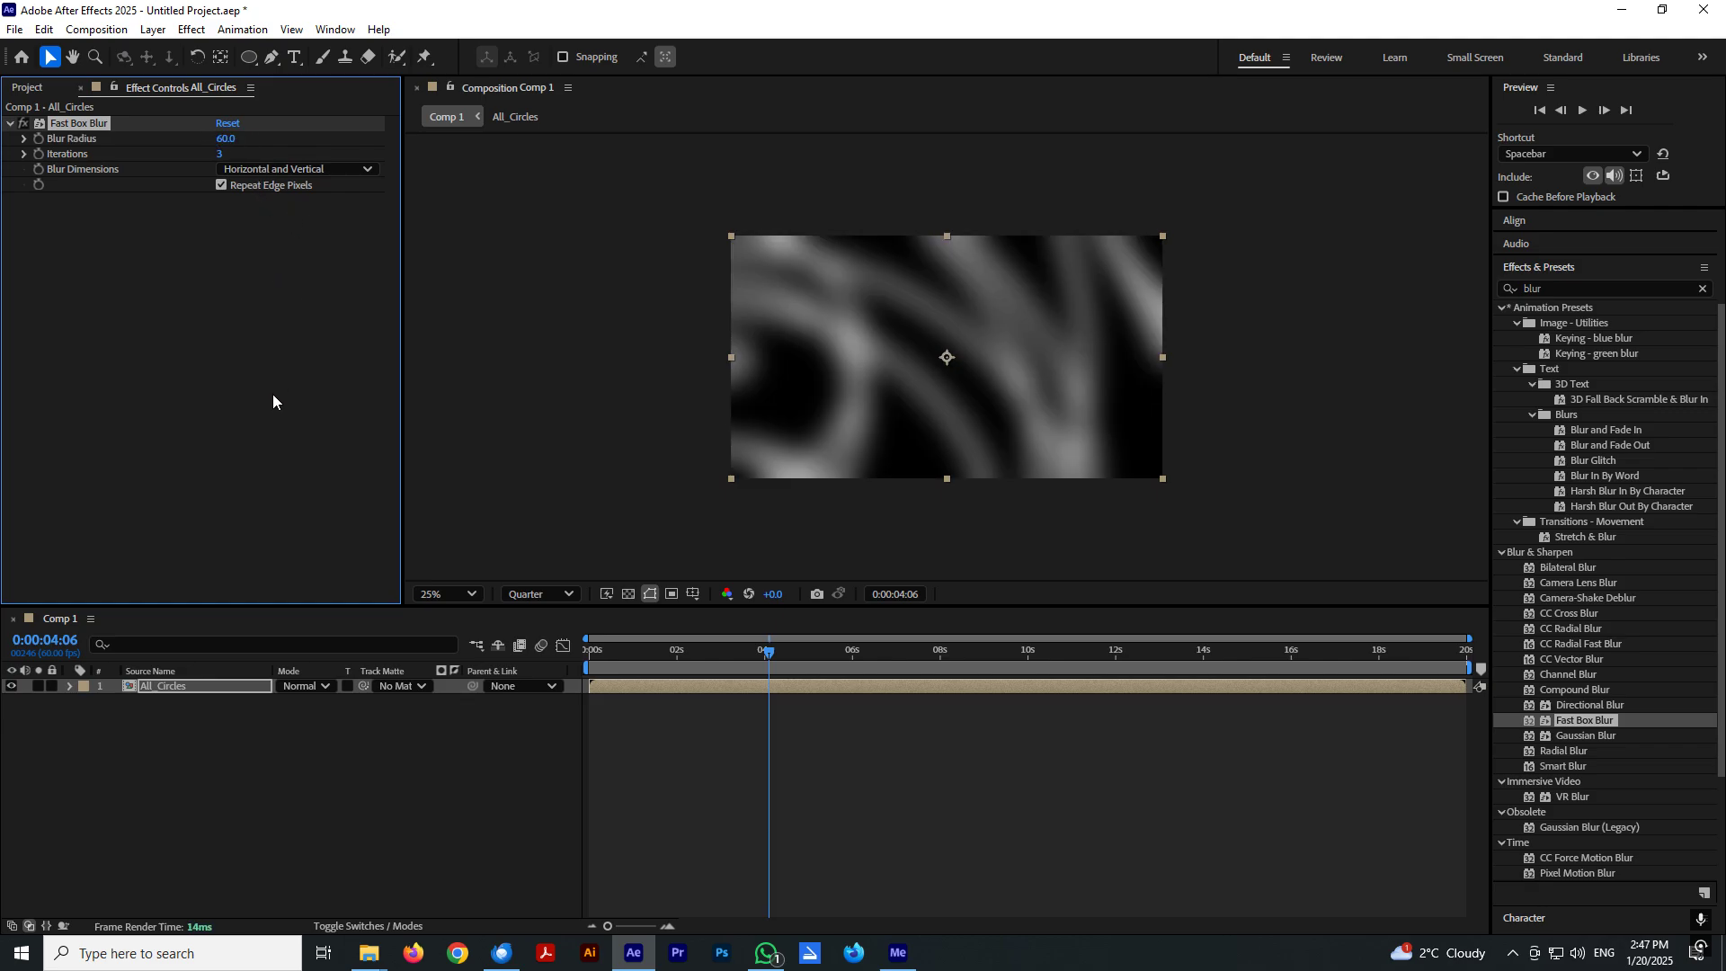
{"action": "left_click", "coordinate": [225, 140]}
{"action": "type", "text": "55"}
{"action": "key", "text": "Return"}
{"action": "left_click", "coordinate": [235, 742]}
{"action": "left_click", "coordinate": [201, 694]}
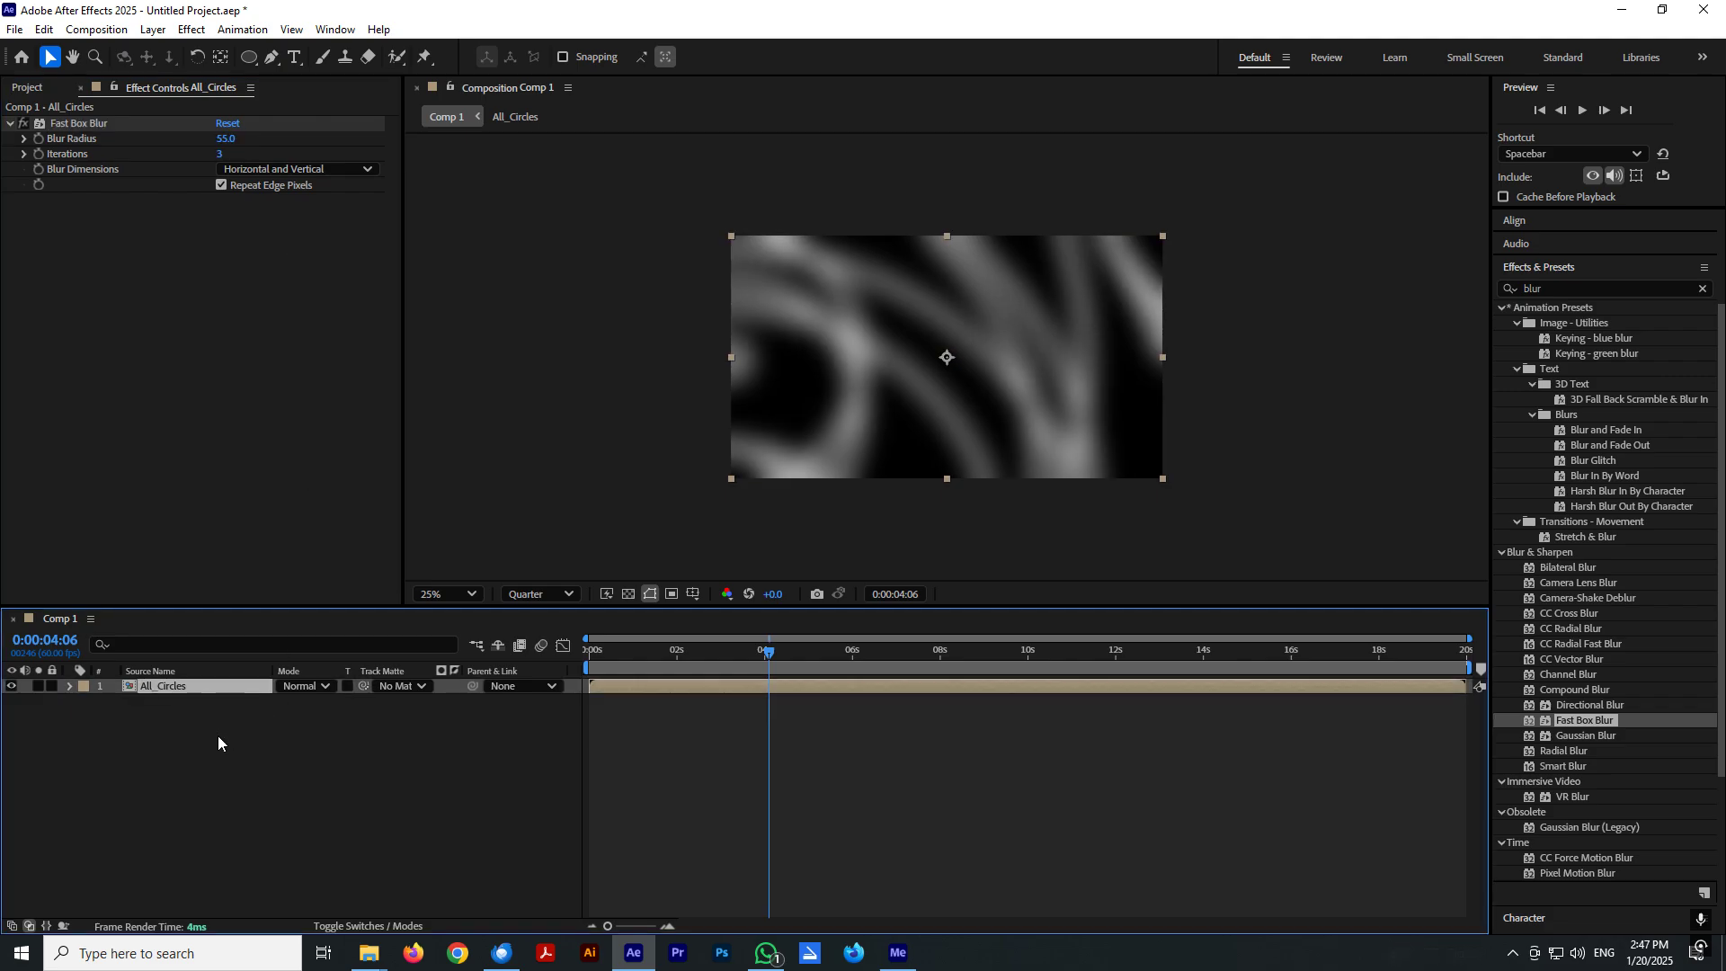
{"action": "left_click", "coordinate": [218, 735]}
{"action": "left_click", "coordinate": [189, 691]}
Draw a rectangular mask on All_Circles and feather it to 249 pixels.
{"action": "left_click_drag", "start_coordinate": [248, 56], "coordinate": [301, 57]}
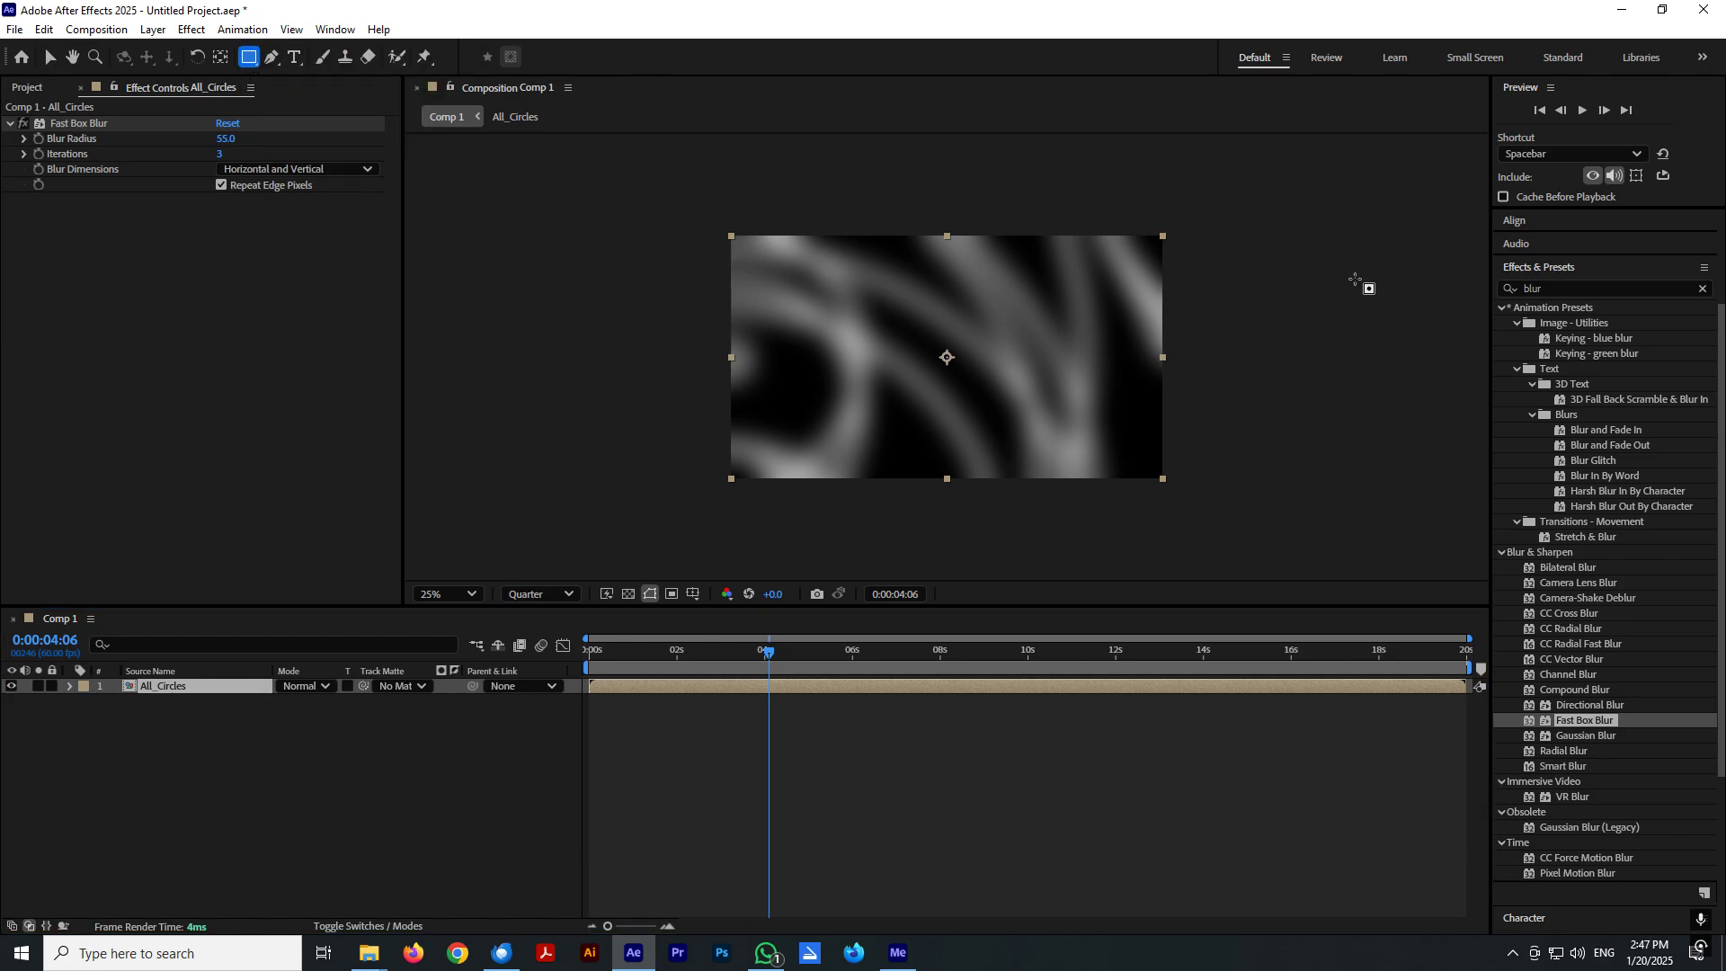
{"action": "left_click_drag", "start_coordinate": [1204, 213], "coordinate": [776, 499]}
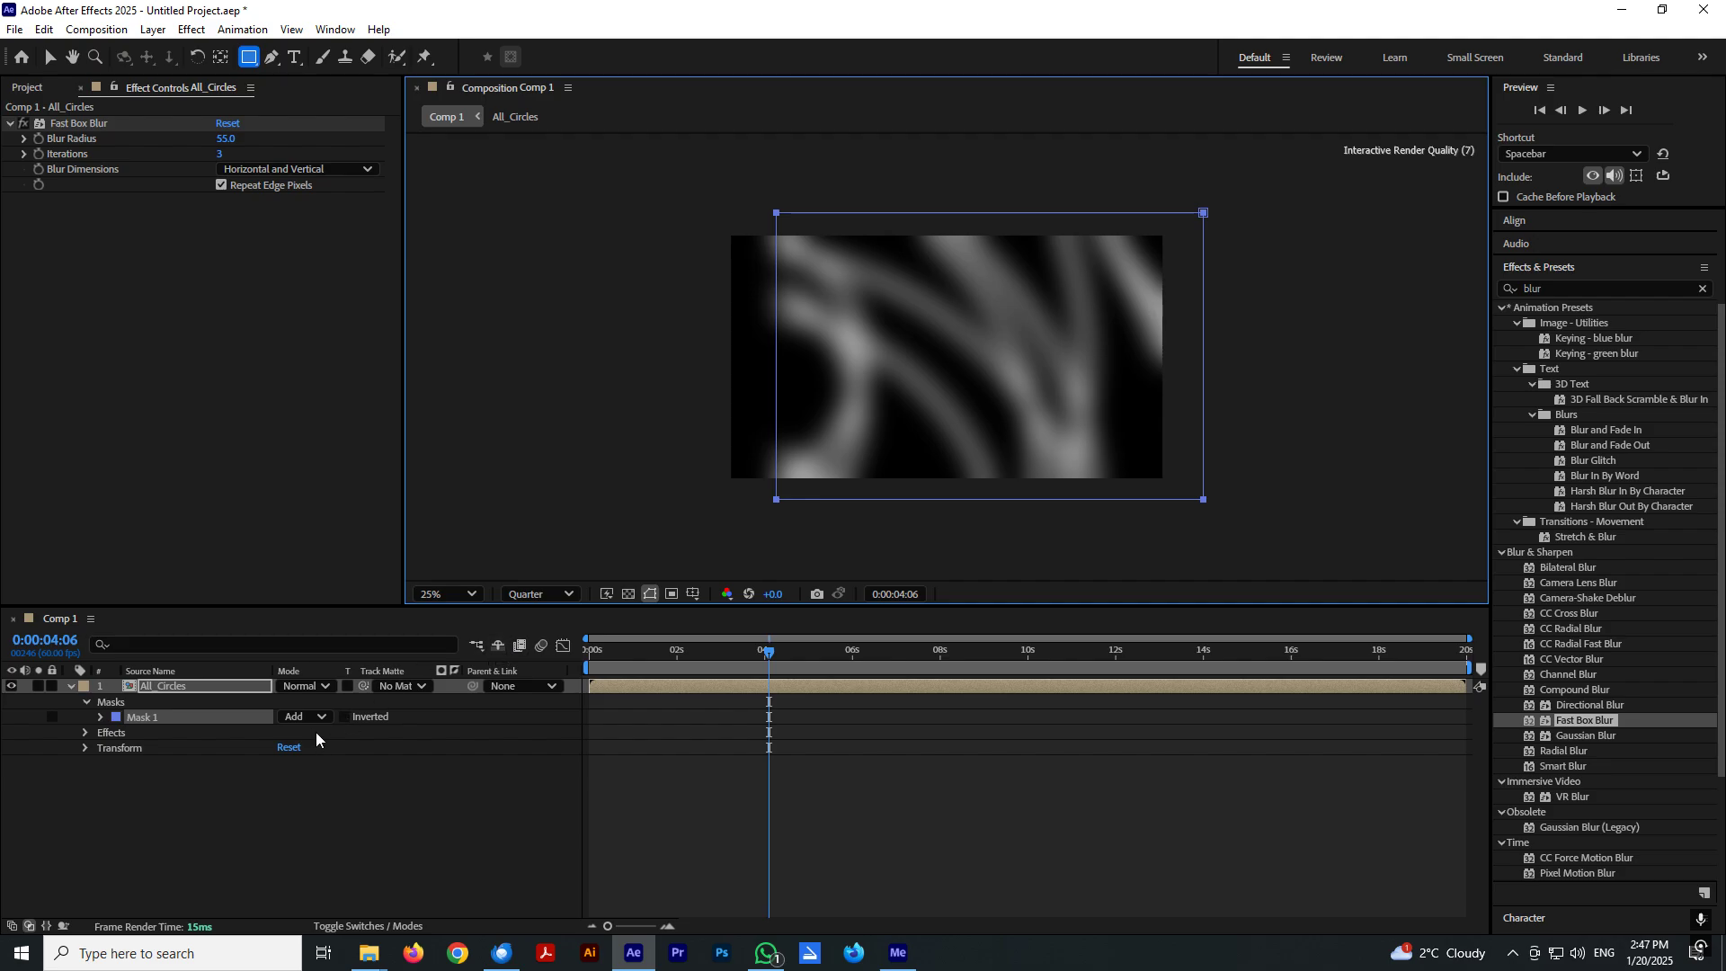
{"action": "key", "text": "f"}
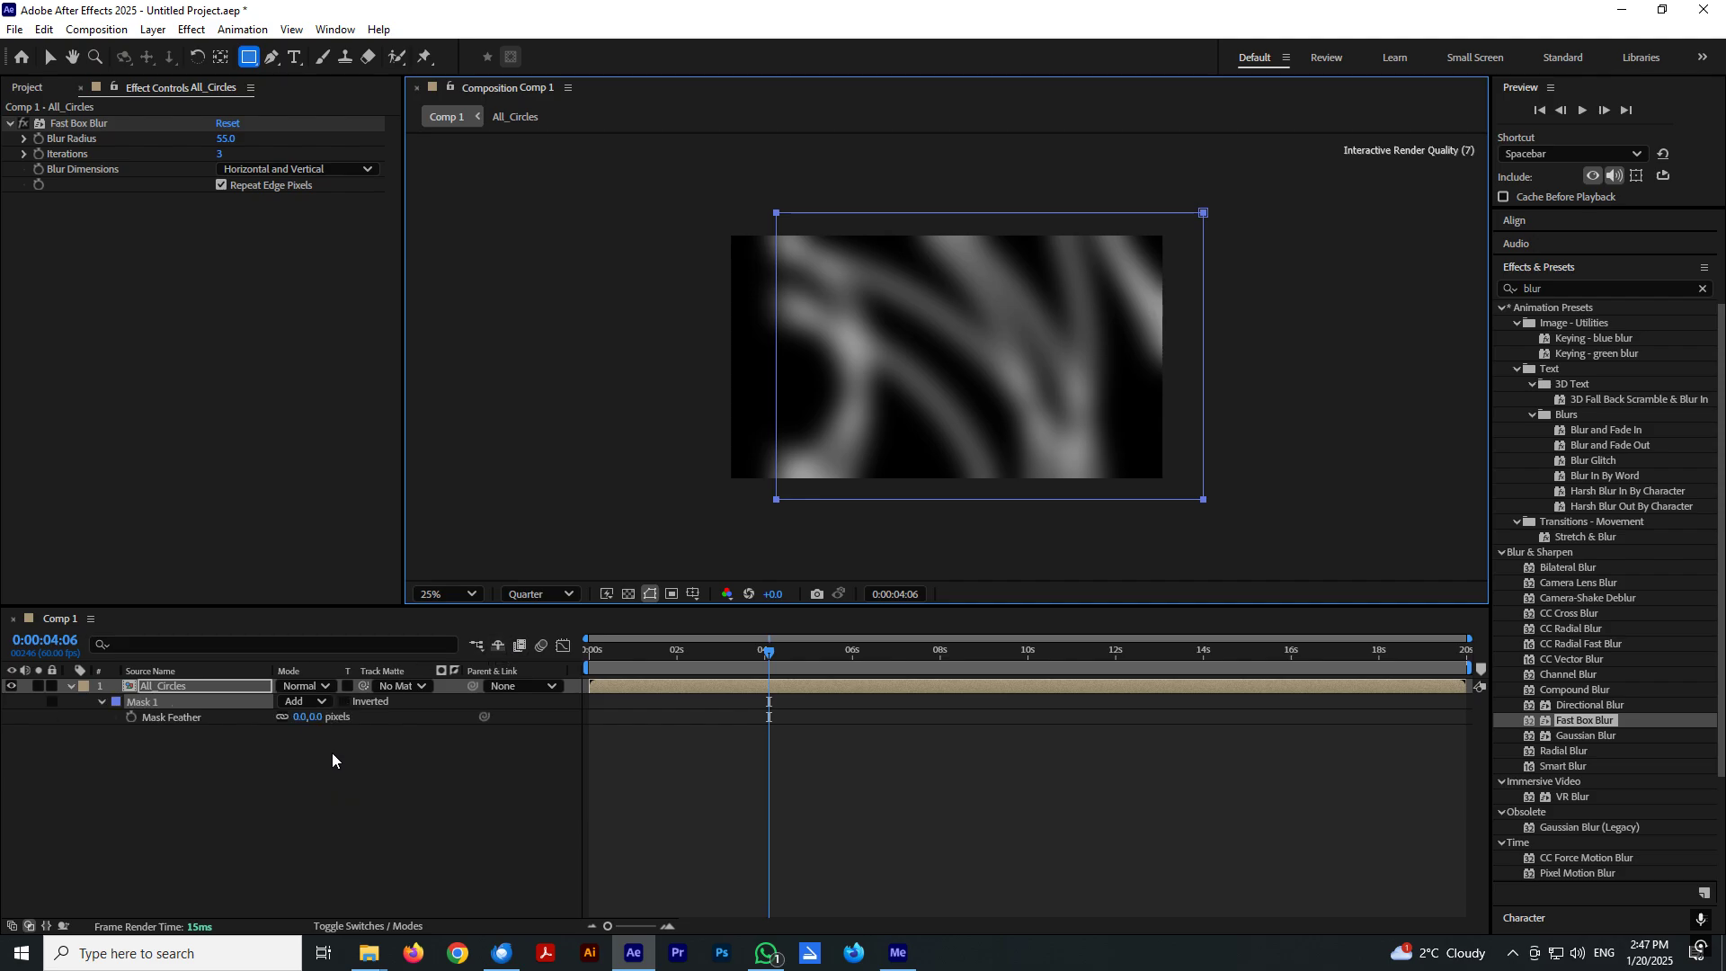
{"action": "left_click_drag", "start_coordinate": [296, 716], "coordinate": [571, 747]}
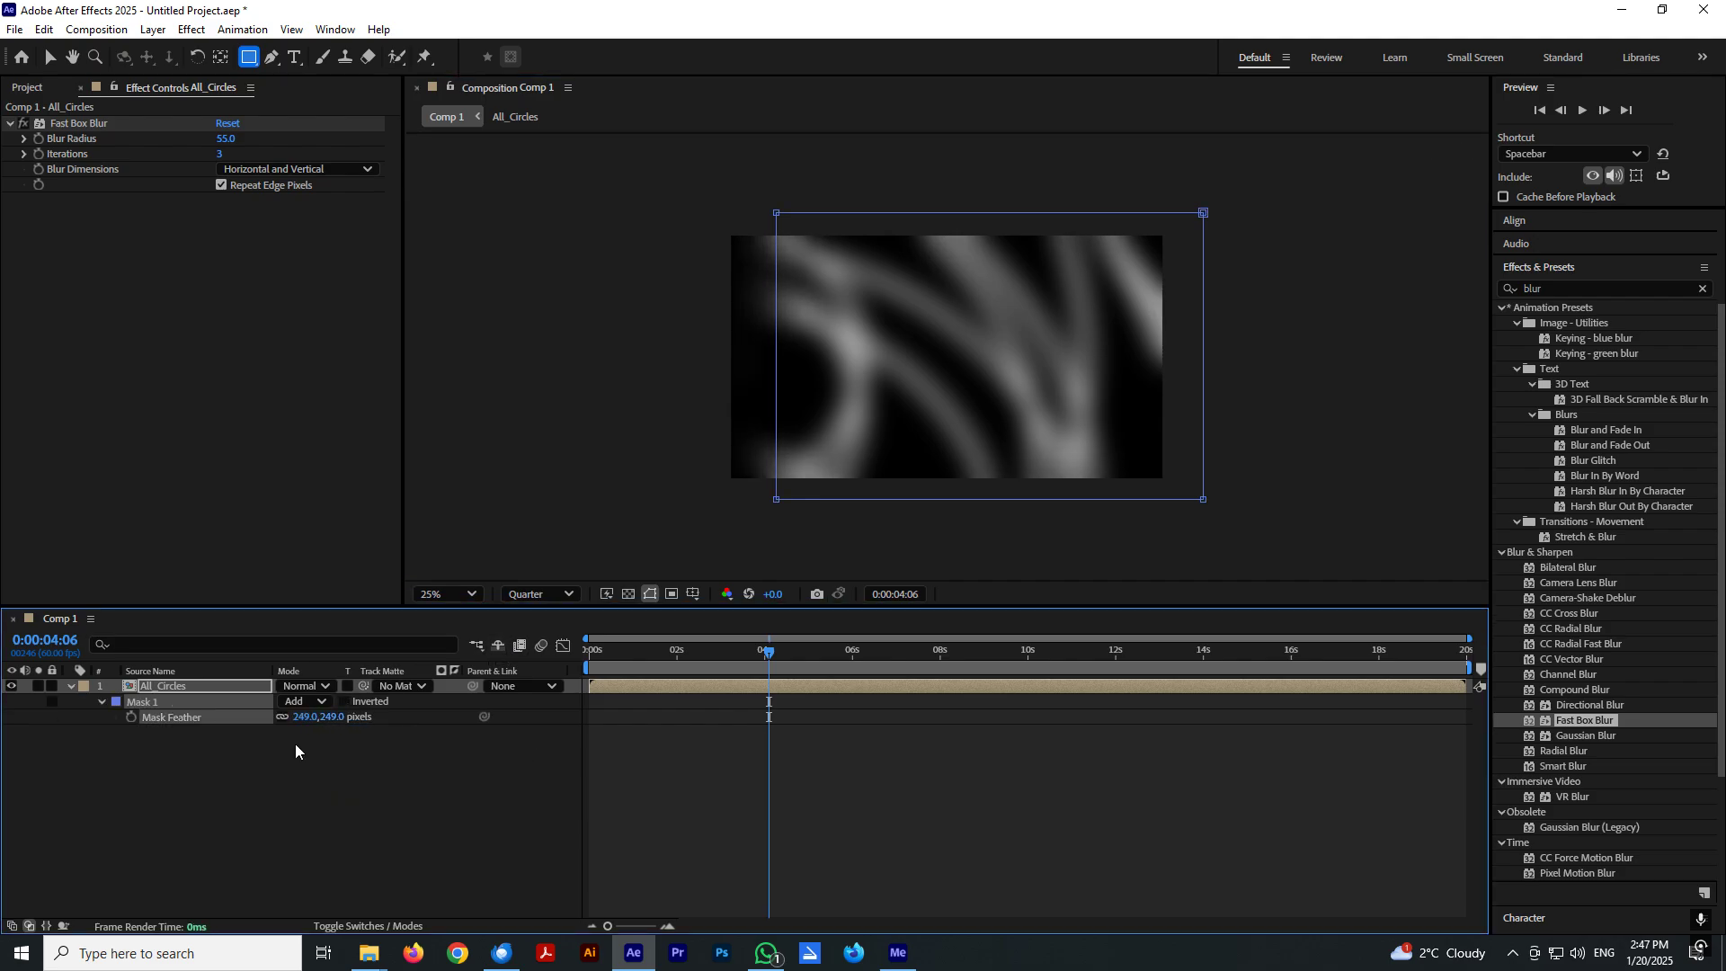
Collapse the layer's mask properties and return to the Selection tool.
{"action": "left_click", "coordinate": [168, 689]}
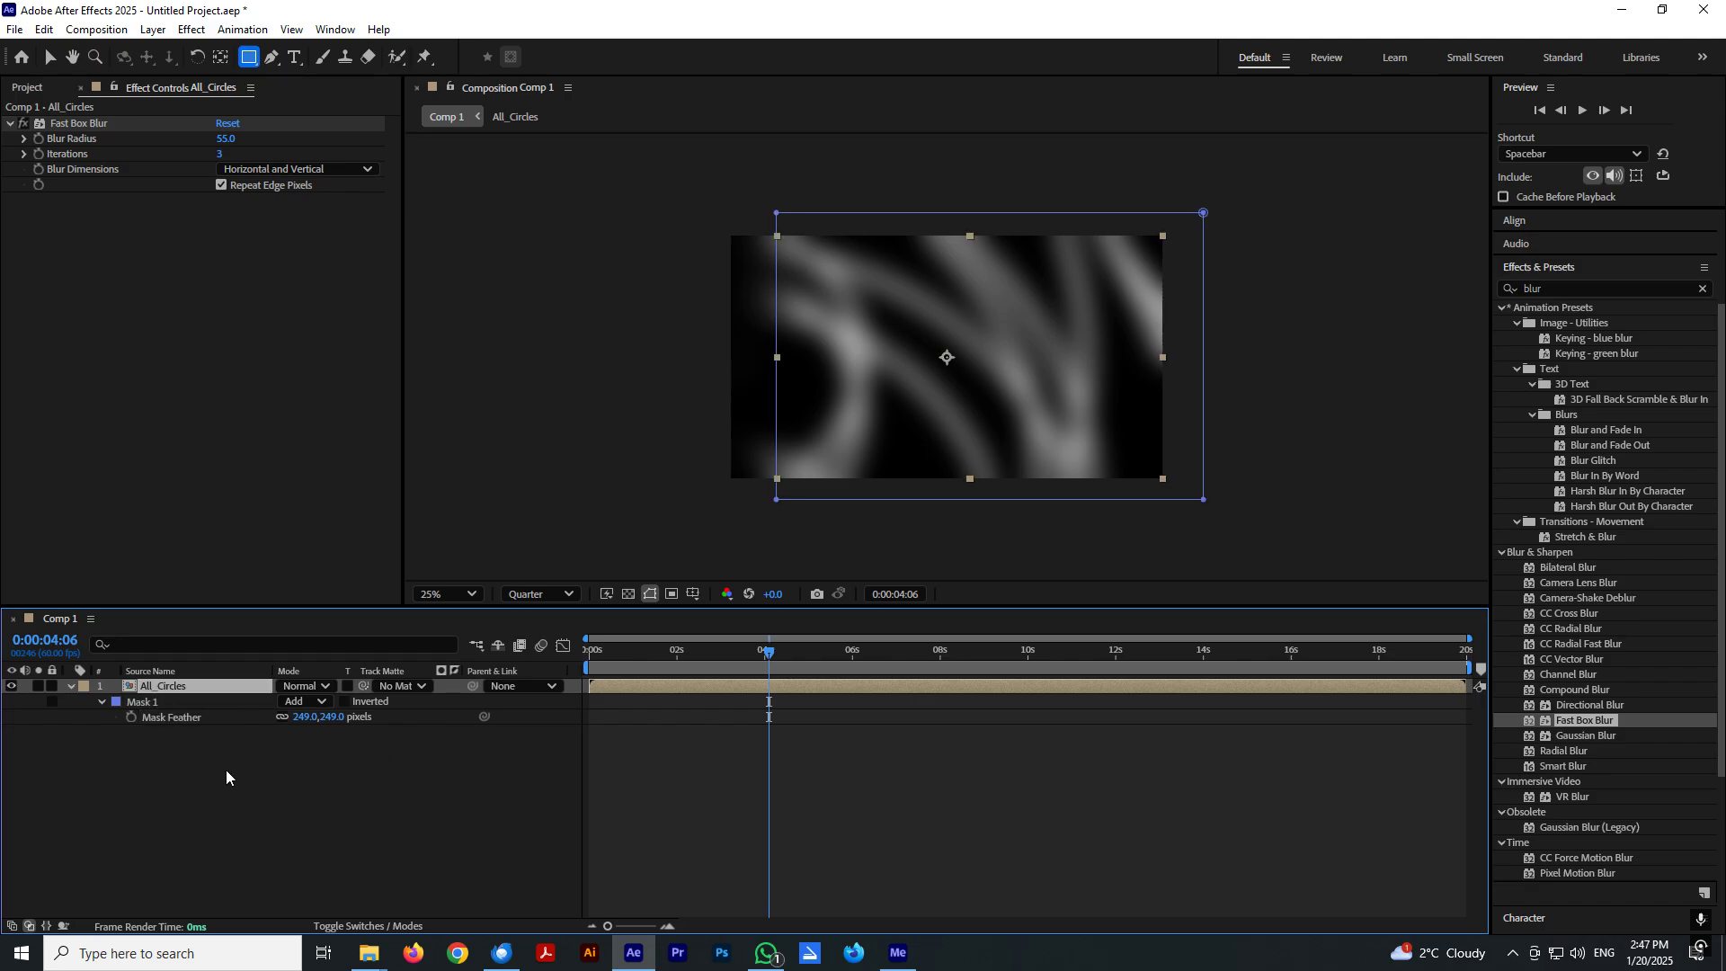
{"action": "left_click", "coordinate": [71, 686]}
{"action": "left_click", "coordinate": [50, 56]}
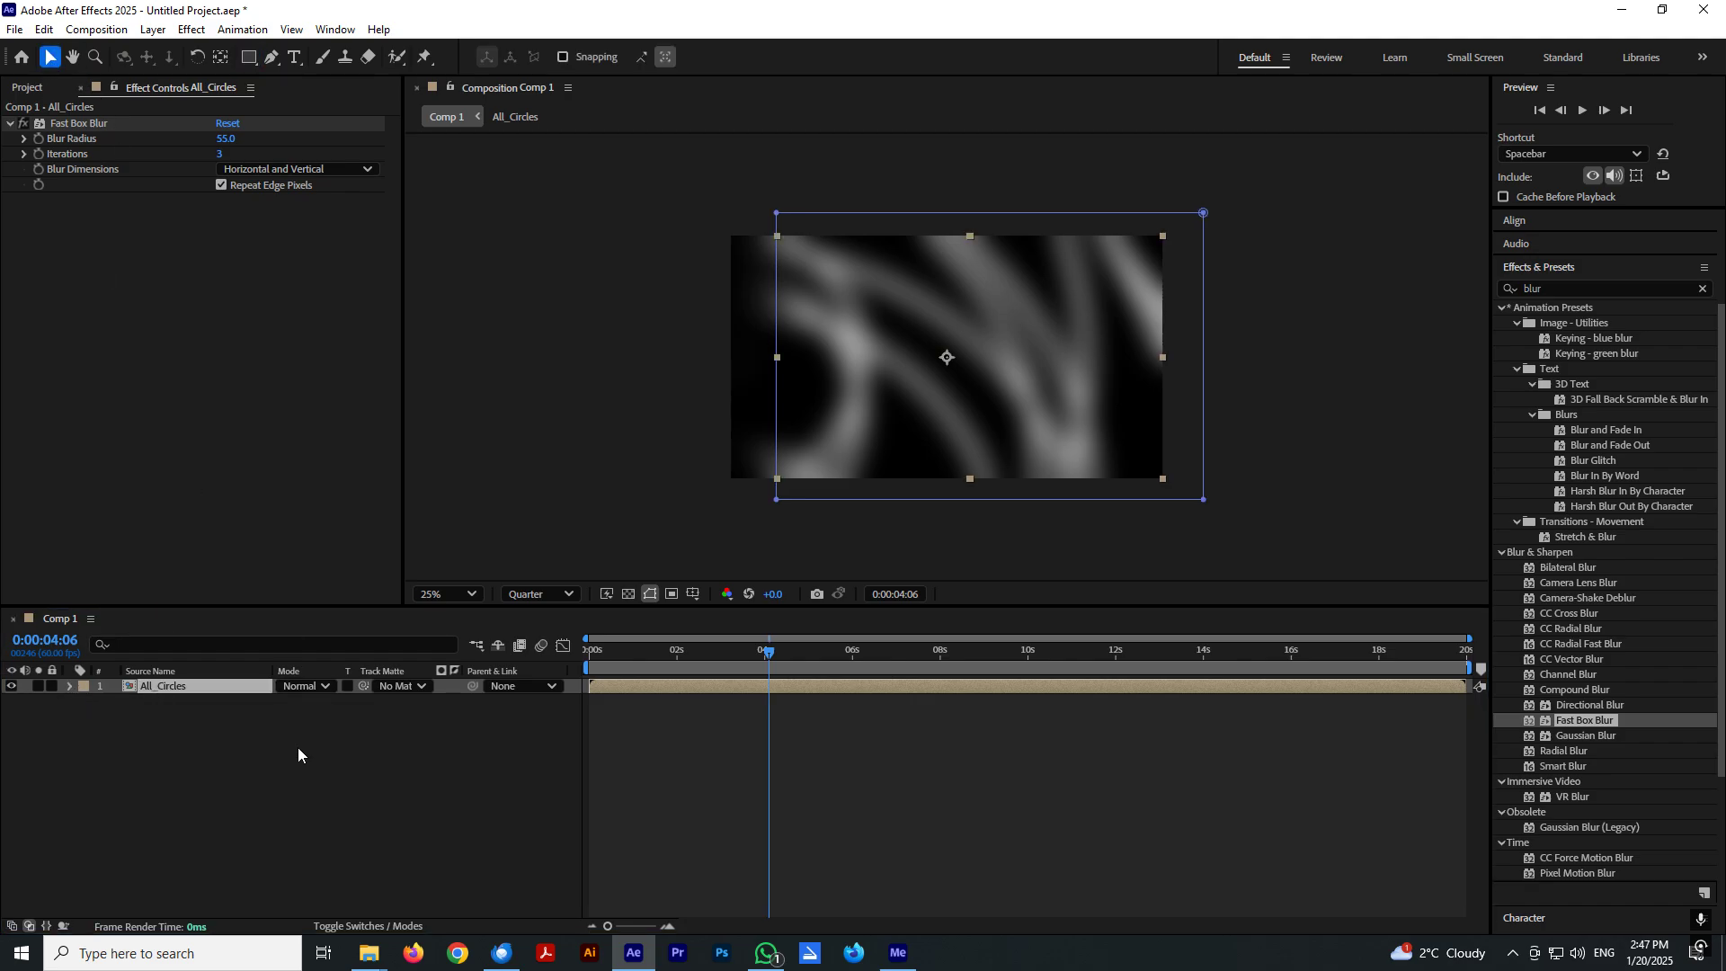
{"action": "left_click", "coordinate": [339, 789]}
{"action": "left_click", "coordinate": [190, 687]}
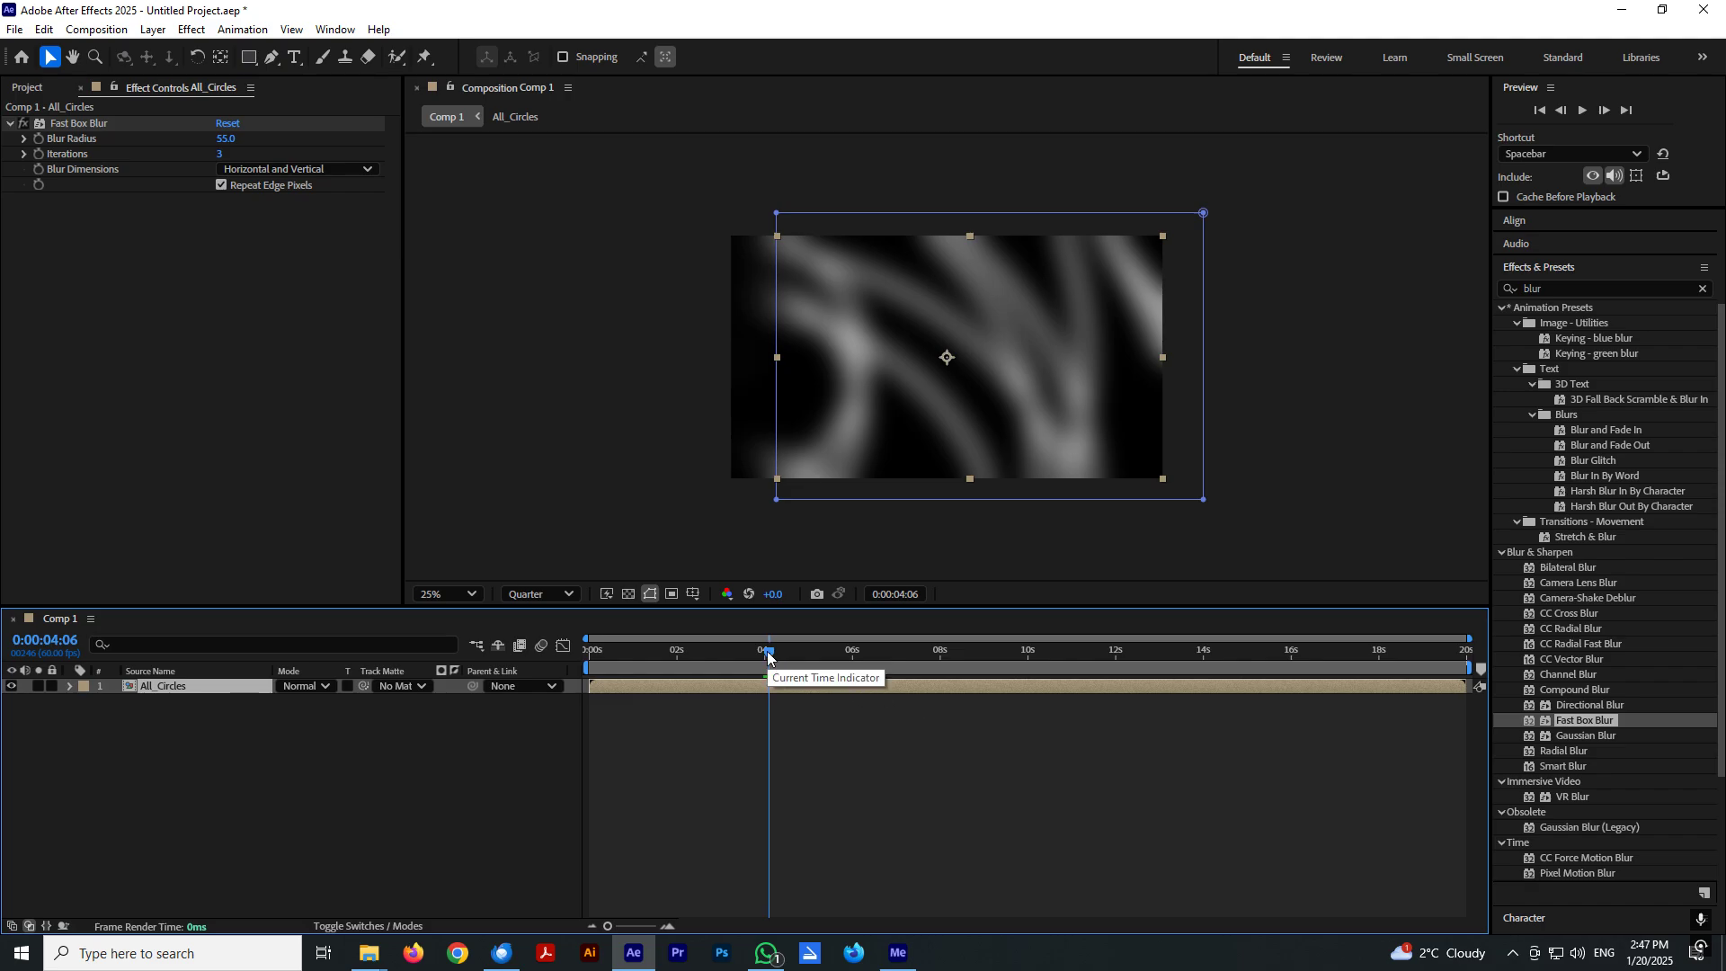
Move to 0:00:08:00 and add a layer marker on All_Circles there.
{"action": "left_click_drag", "start_coordinate": [768, 657], "coordinate": [941, 661]}
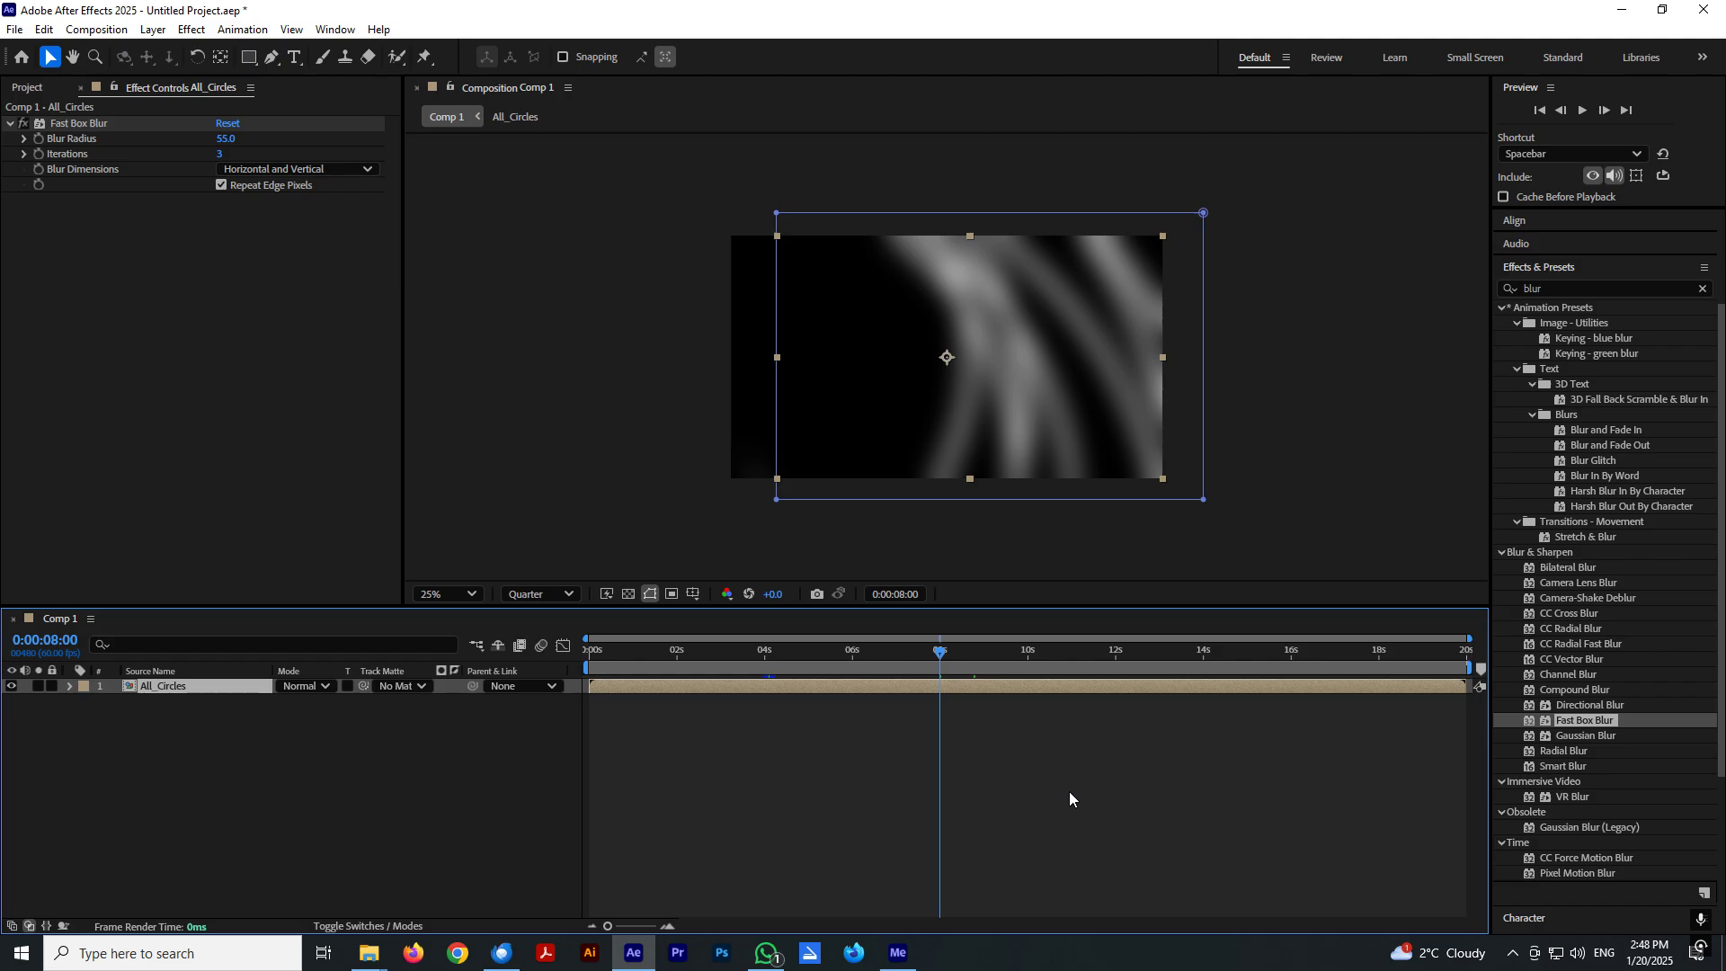
{"action": "key", "text": "KP_Multiply"}
{"action": "right_click", "coordinate": [940, 691]}
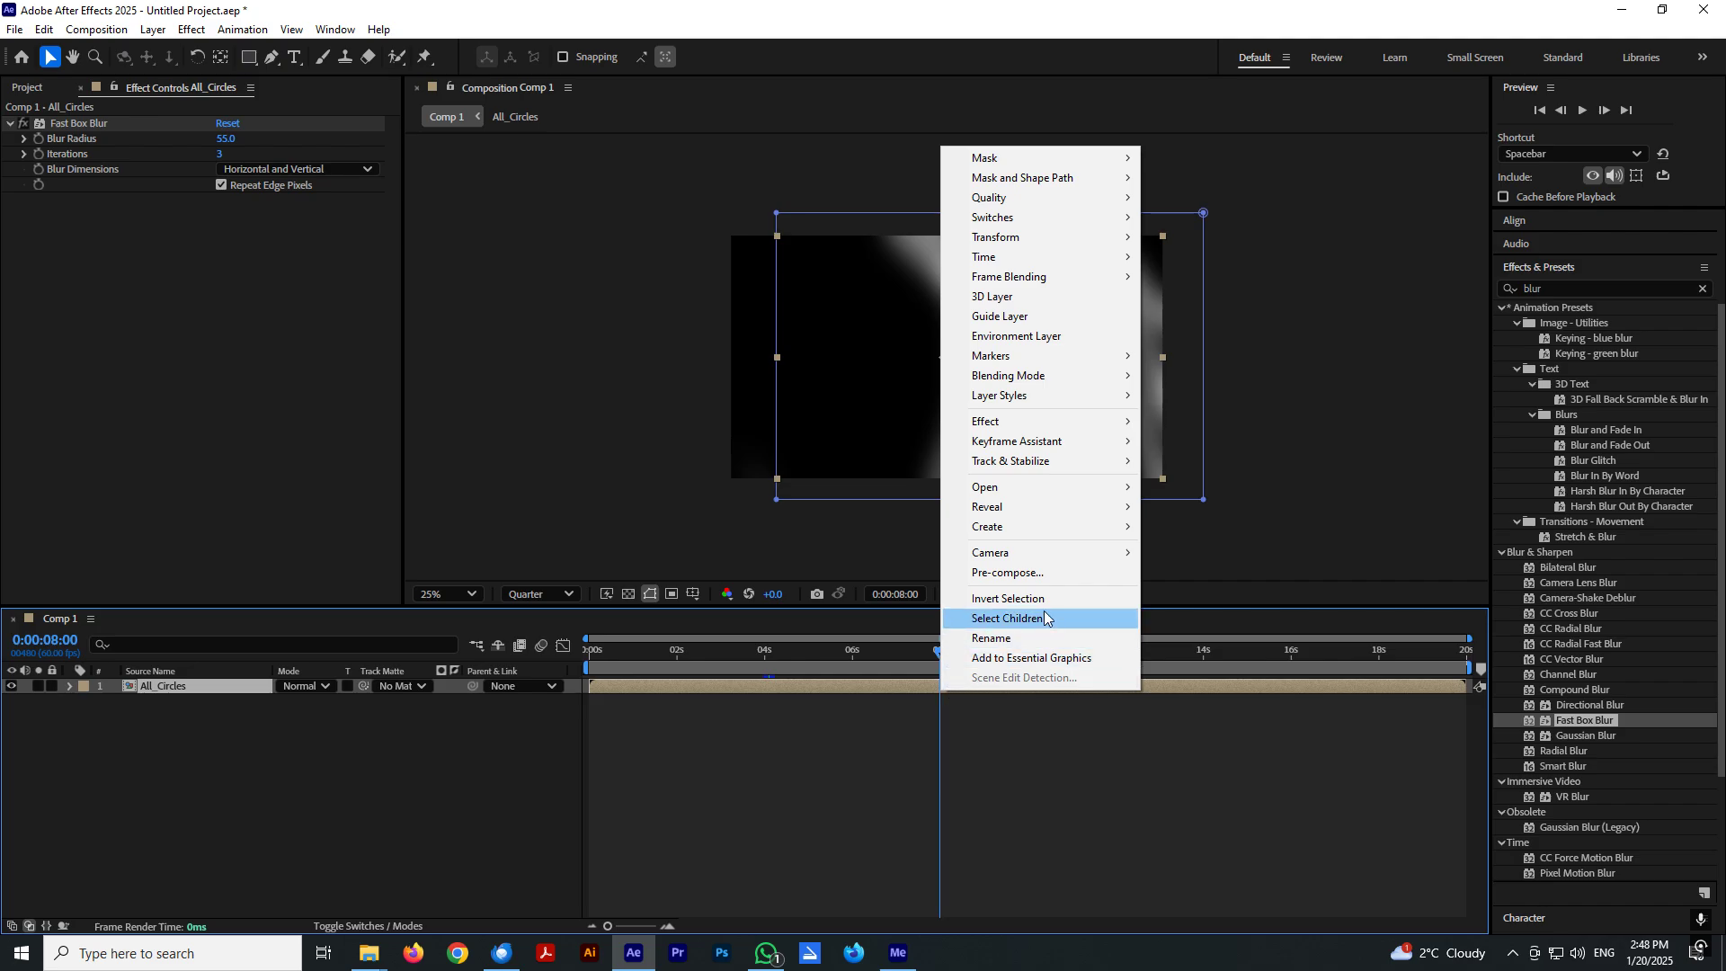
{"action": "mouse_move", "coordinate": [1043, 356]}
{"action": "left_click", "coordinate": [1159, 355]}
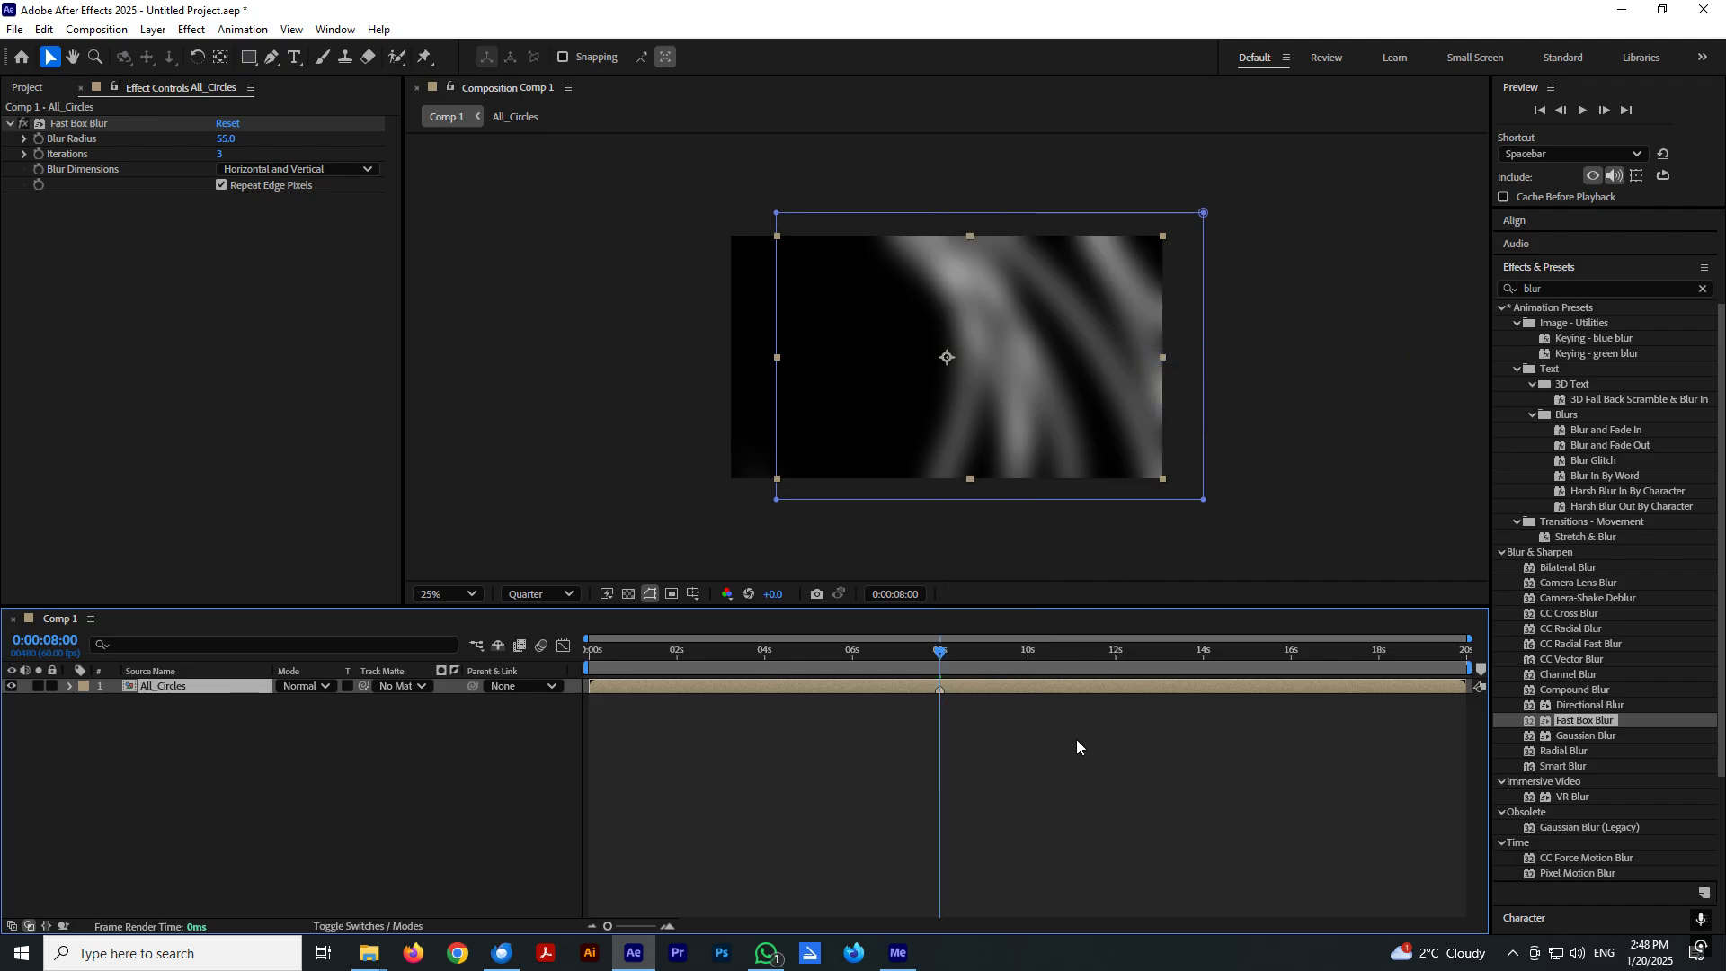
Set Comp 1's duration to 0:00:10:00 and slide All_Circles earlier in the timeline.
{"action": "left_click", "coordinate": [823, 777]}
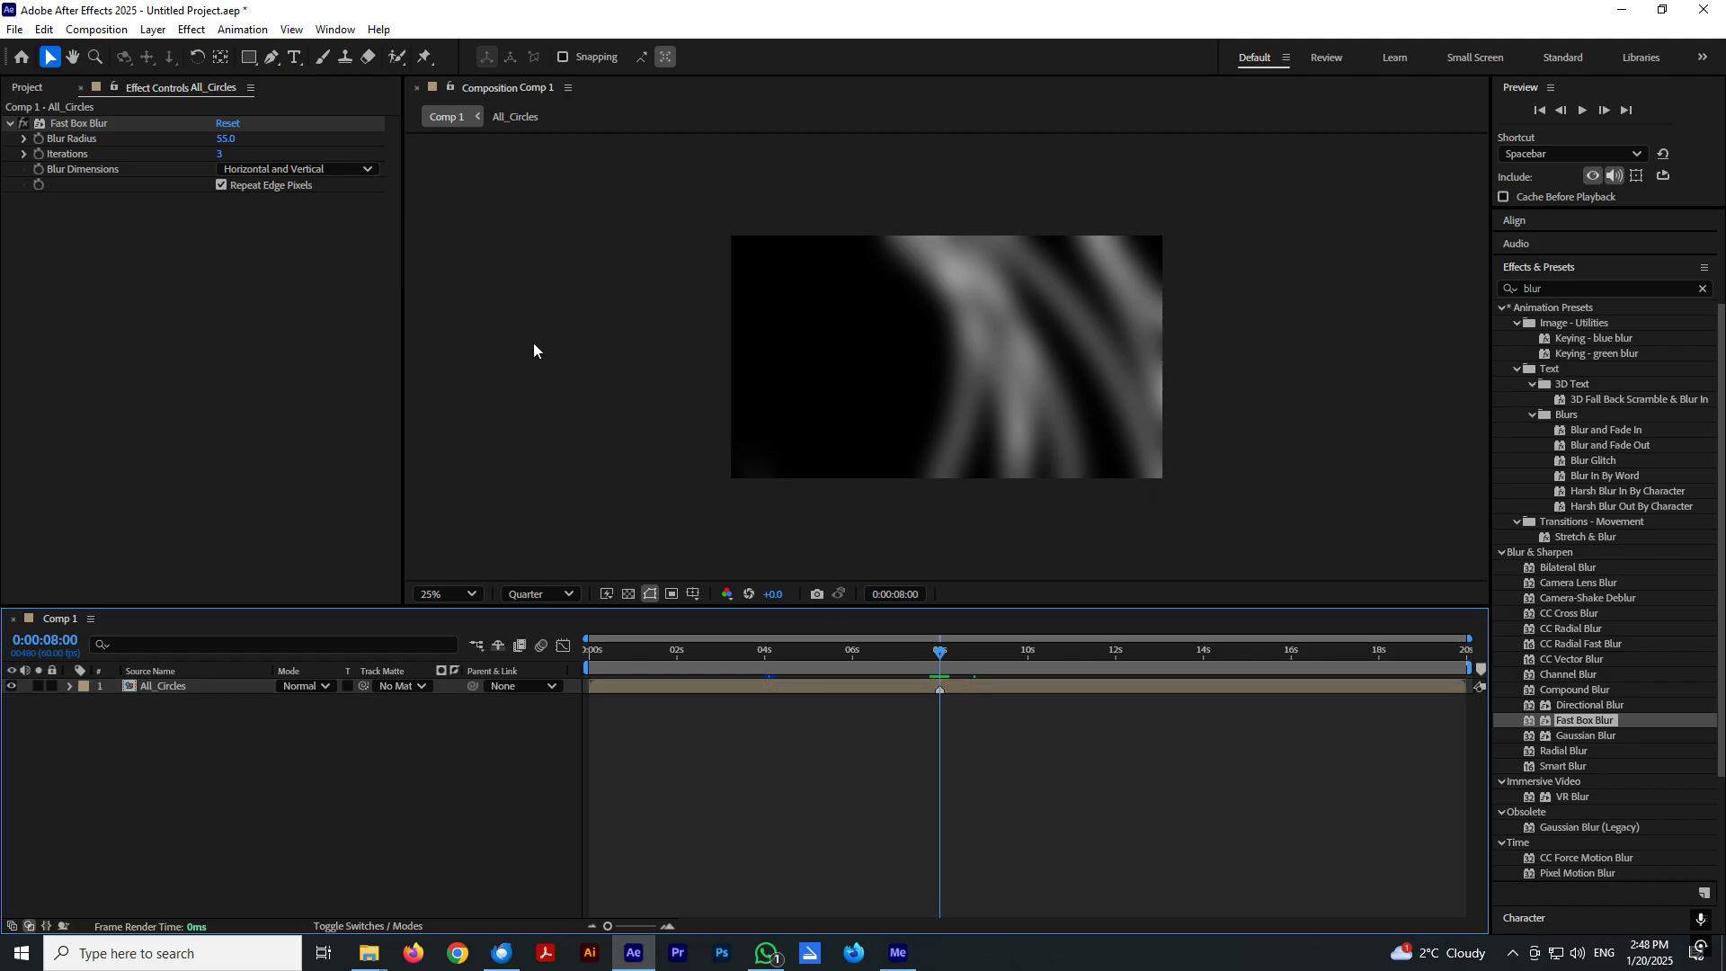
{"action": "left_click", "coordinate": [96, 29]}
{"action": "left_click", "coordinate": [135, 76]}
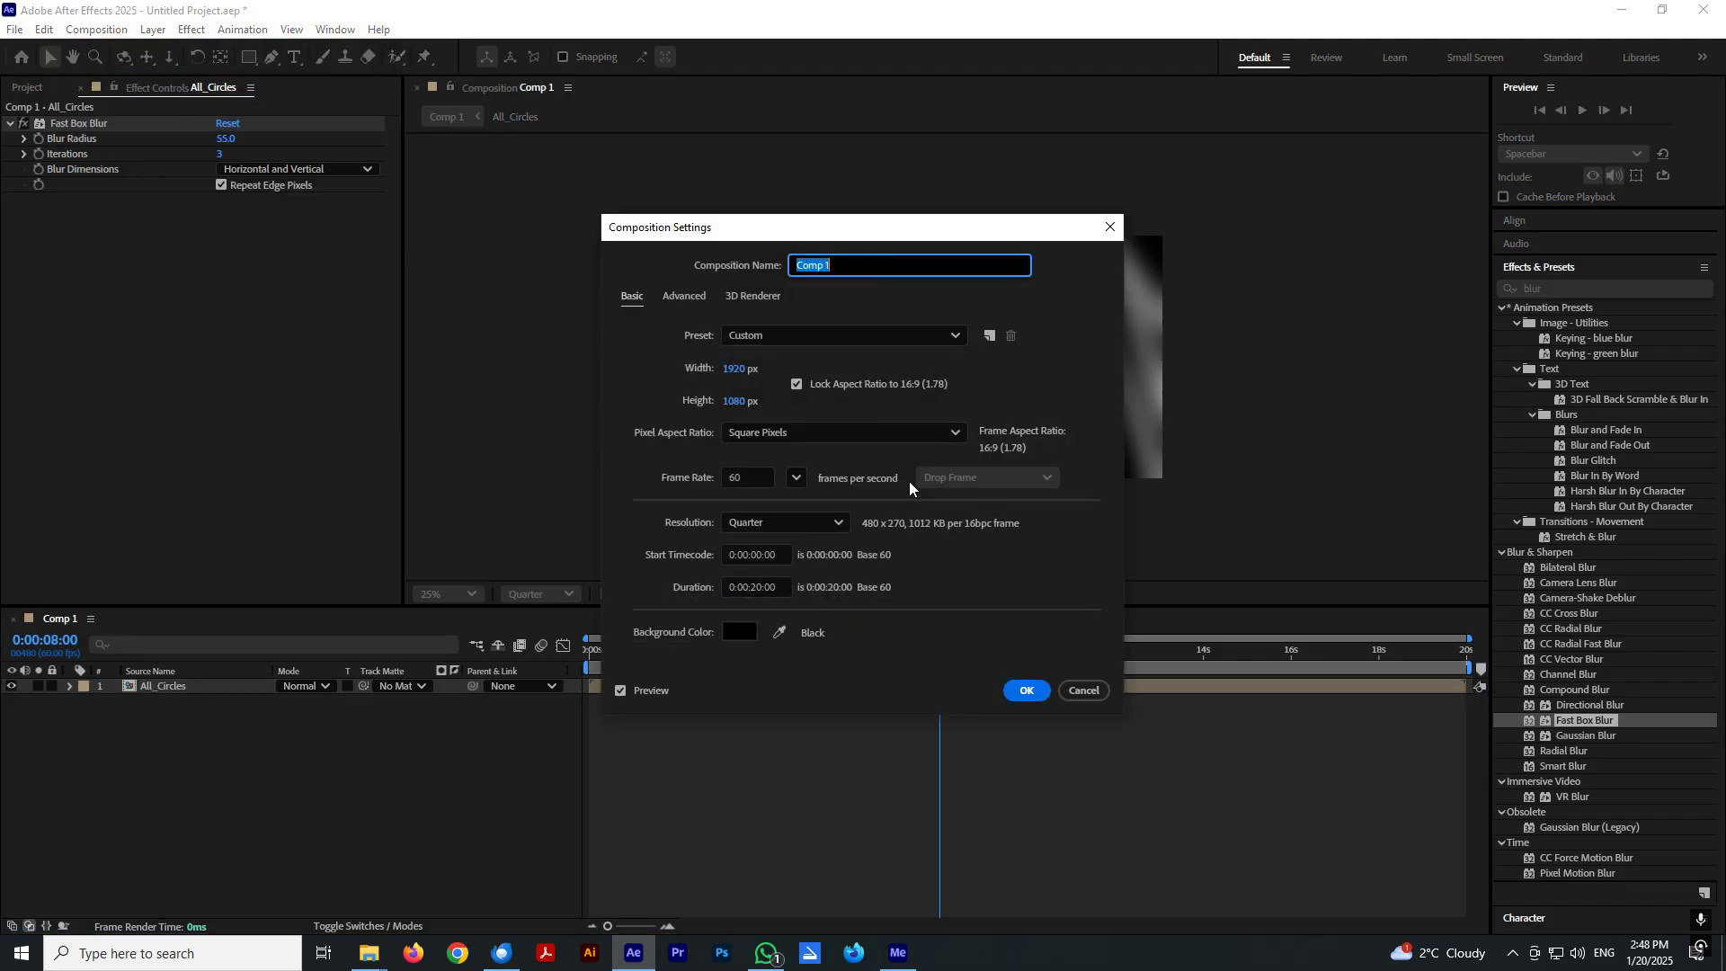
{"action": "left_click", "coordinate": [753, 589]}
{"action": "type", "text": "1"}
{"action": "left_click", "coordinate": [1043, 688]}
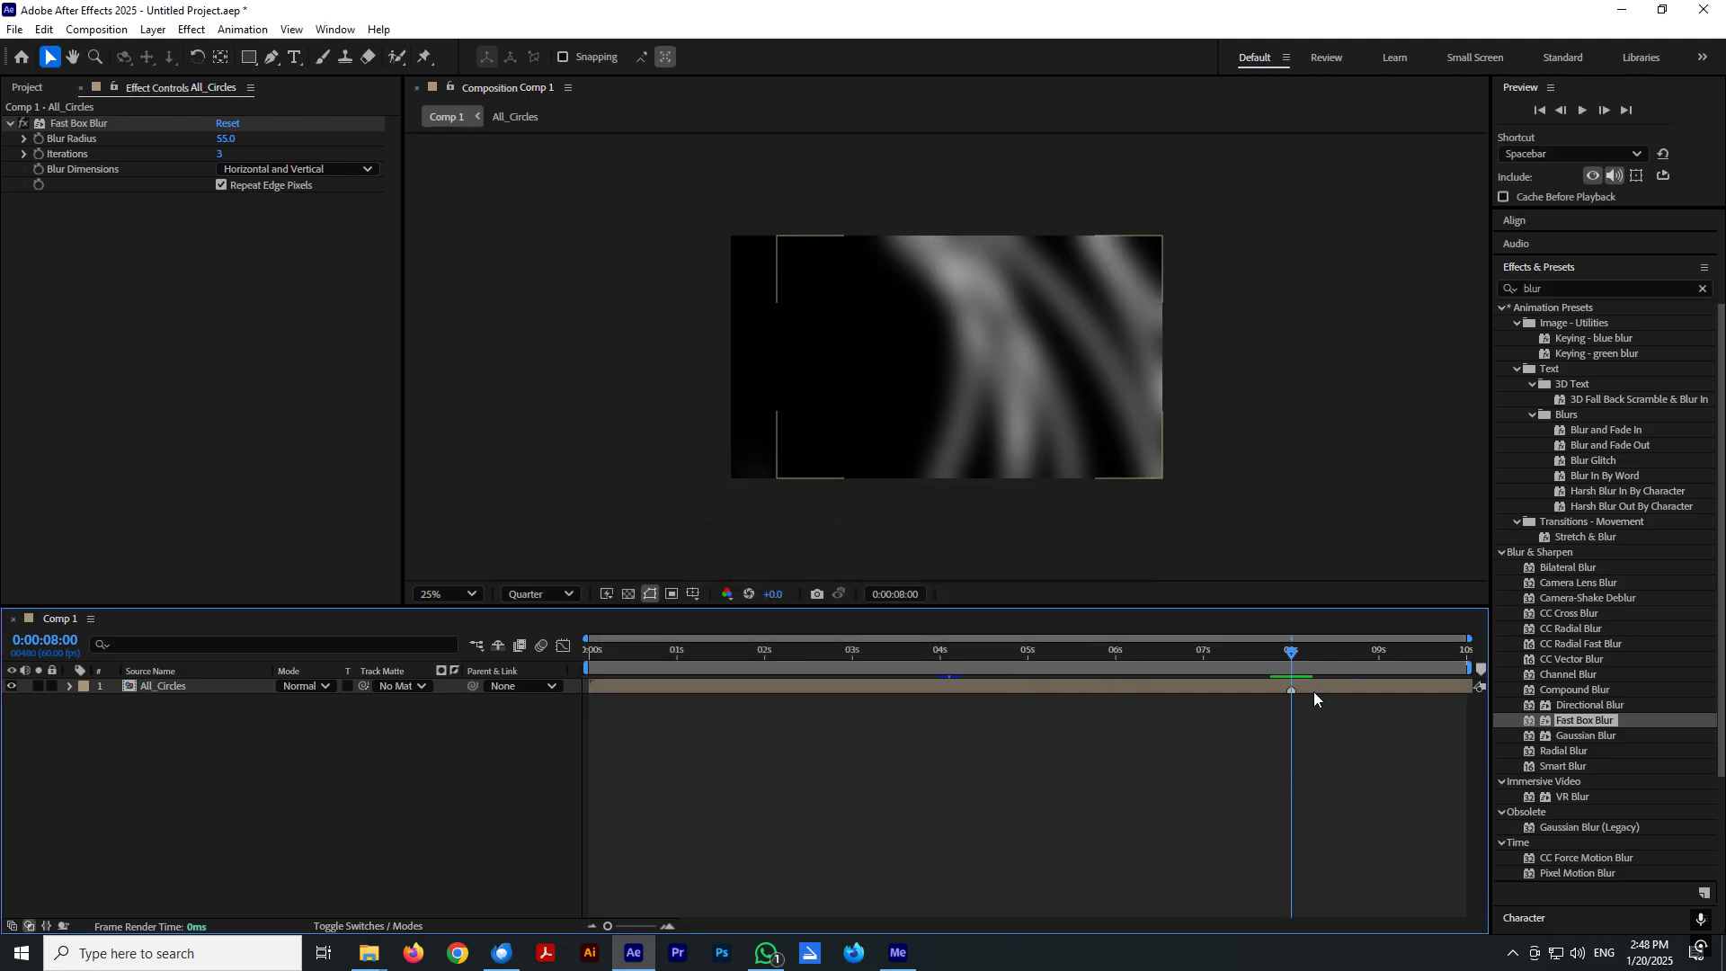
{"action": "left_click_drag", "start_coordinate": [1312, 692], "coordinate": [602, 692]}
Duplicate All_Circles and shift the top copy to start about 2 seconds later.
{"action": "left_click", "coordinate": [596, 653]}
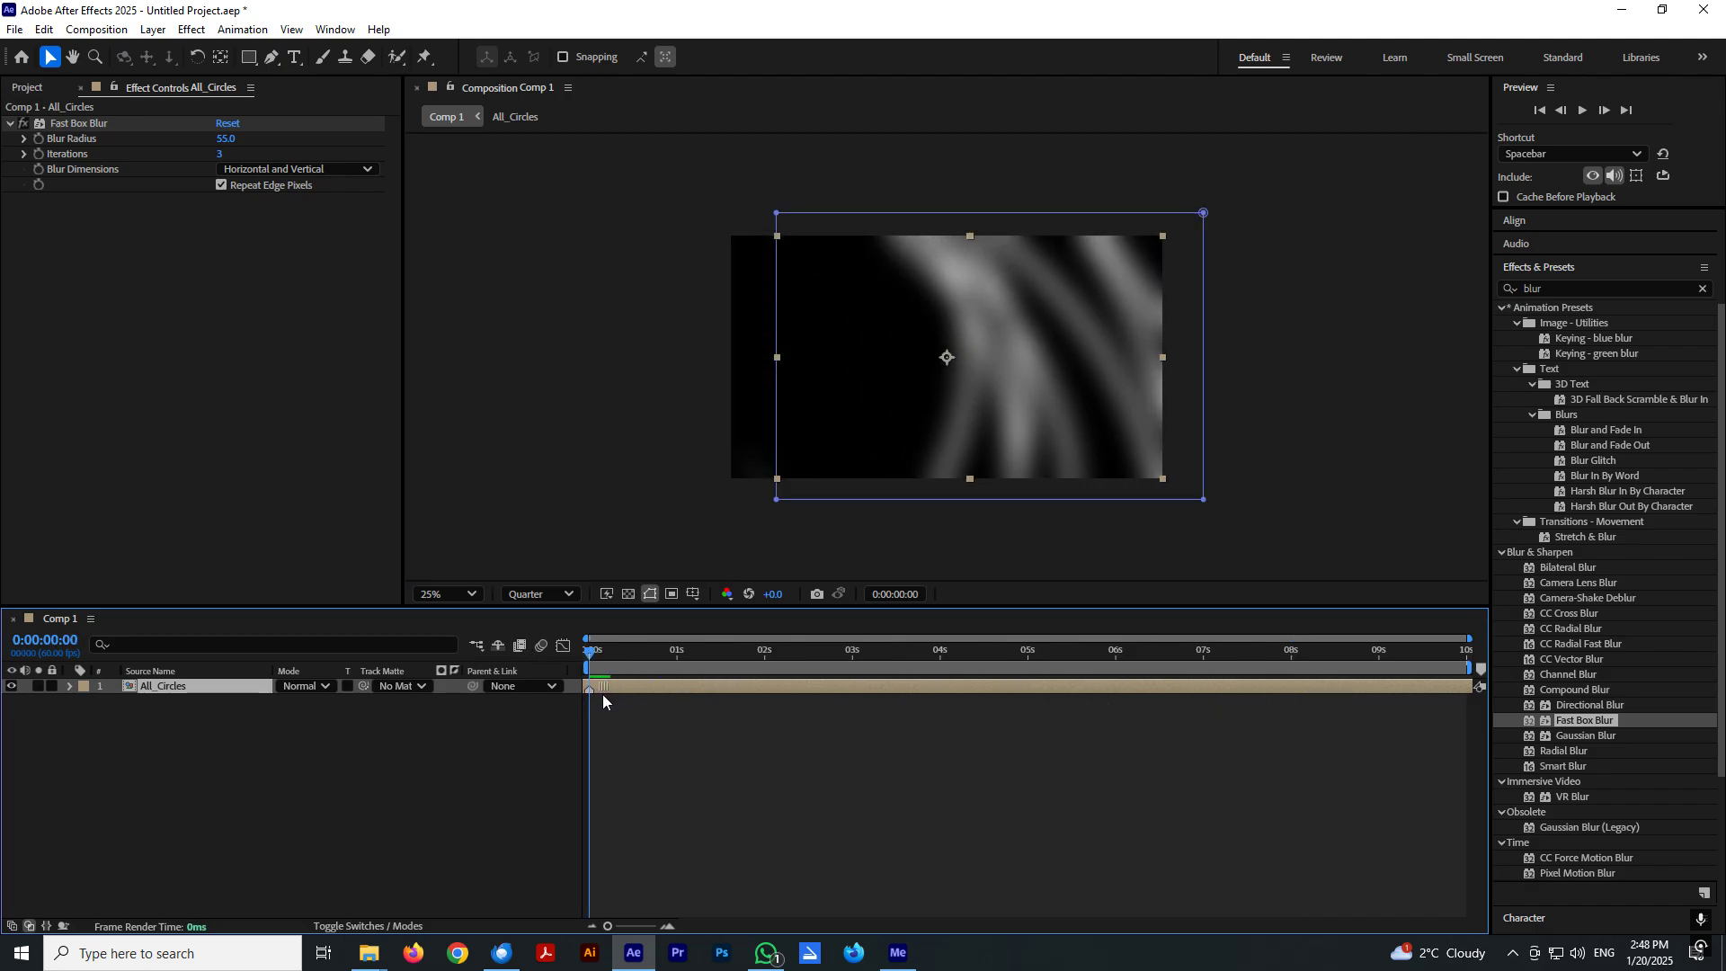
{"action": "key", "text": "ctrl+d"}
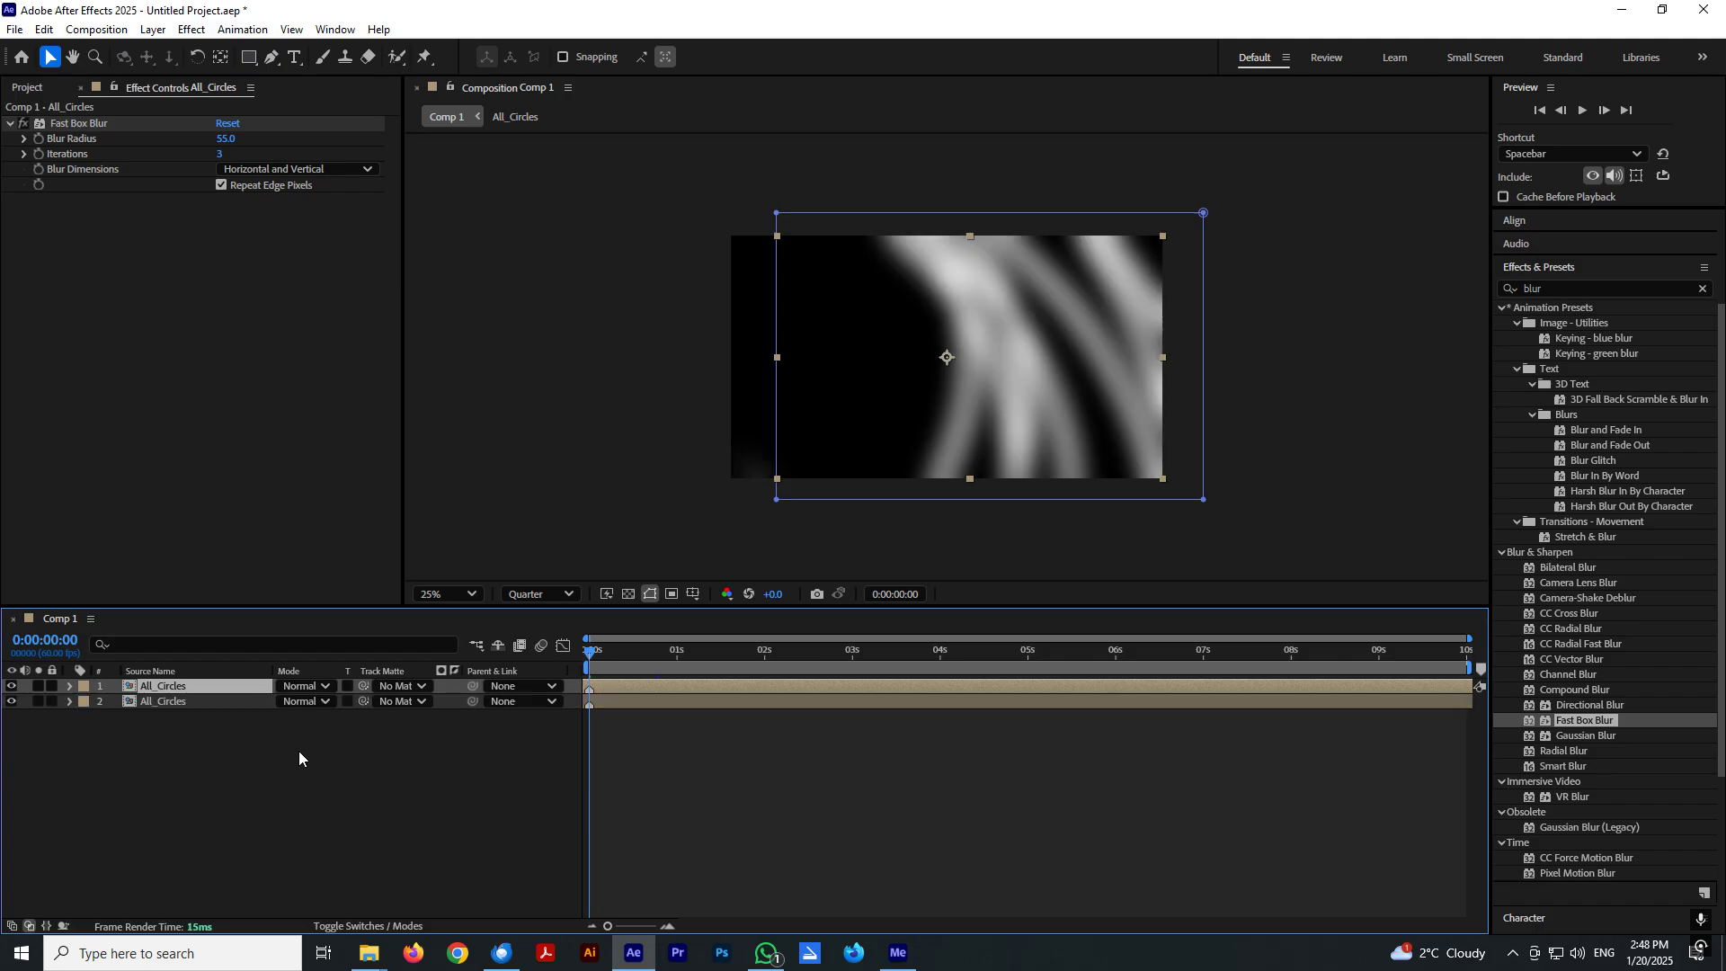
{"action": "left_click_drag", "start_coordinate": [1330, 688], "coordinate": [1440, 698]}
Set the current time to 5 seconds with the top copy selected.
{"action": "key", "text": "End"}
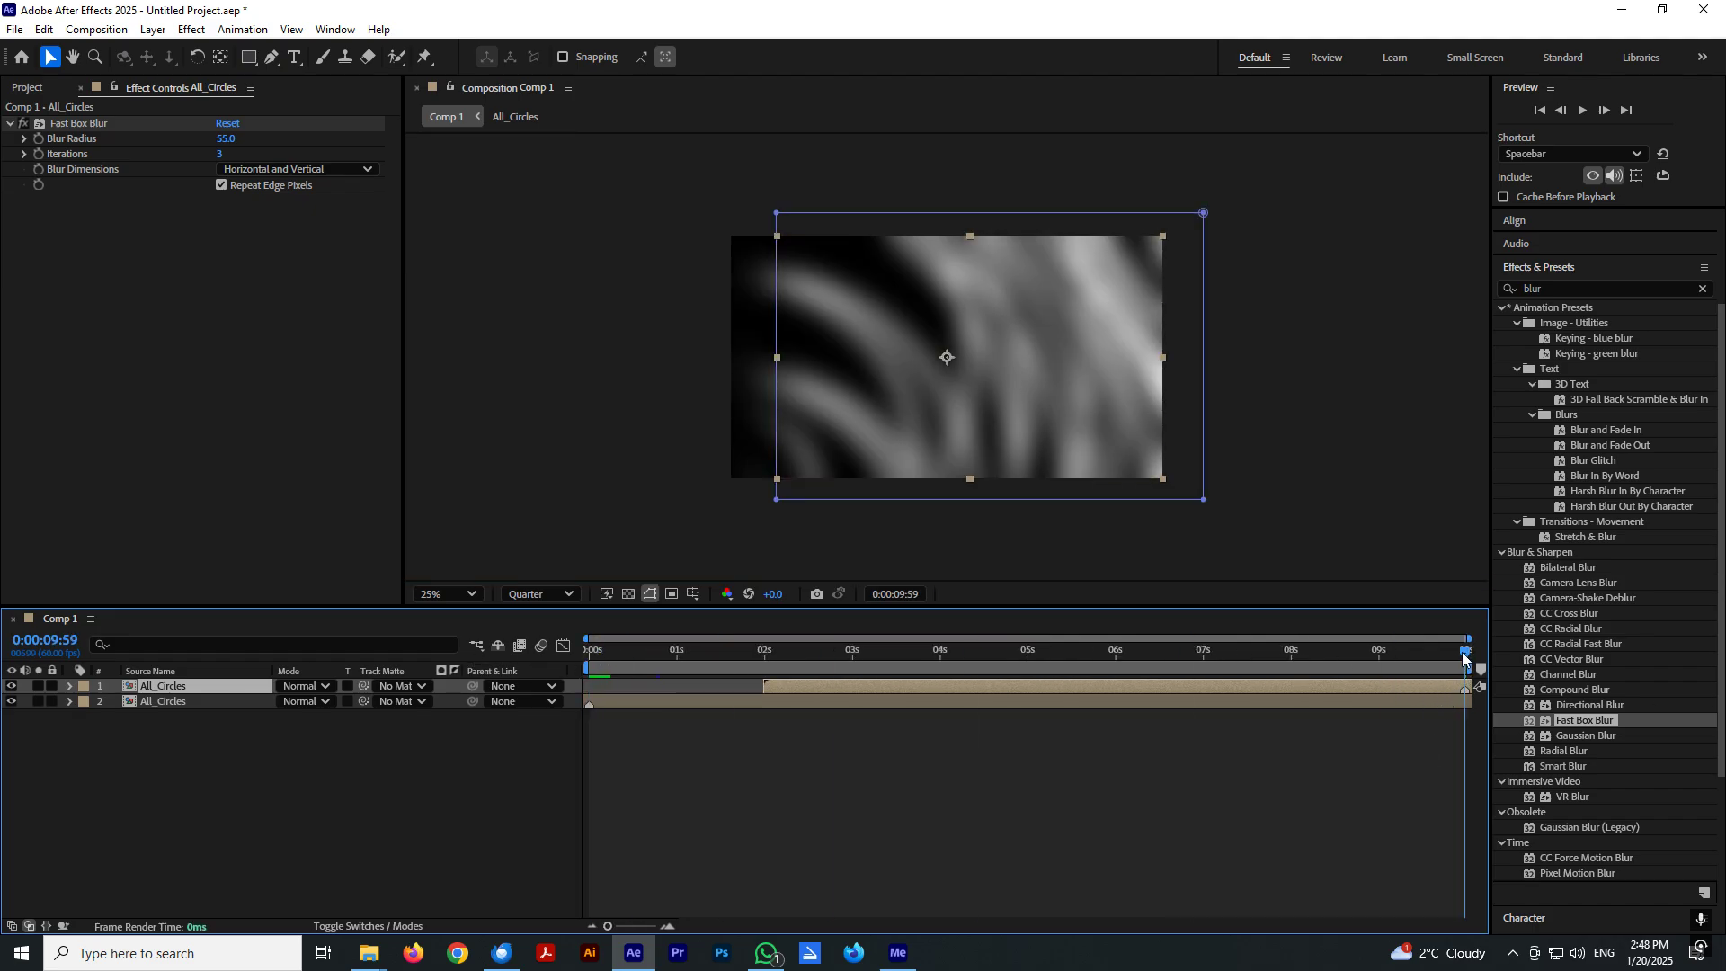
{"action": "left_click_drag", "start_coordinate": [1467, 648], "coordinate": [1027, 662]}
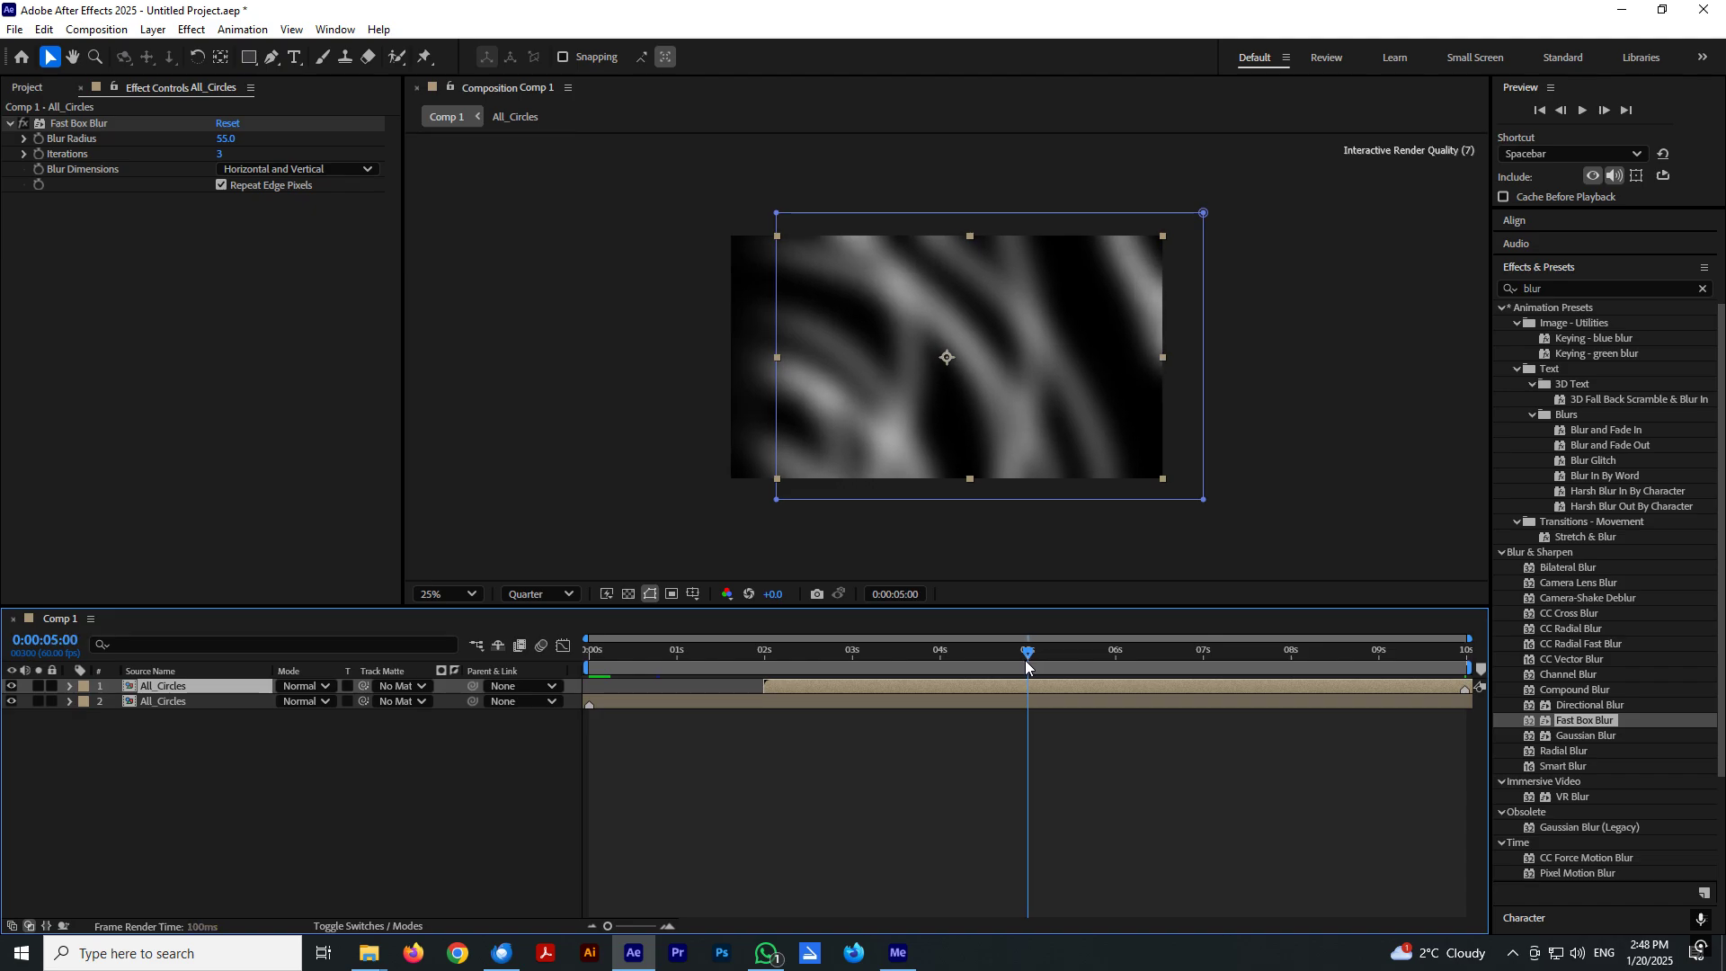
{"action": "left_click", "coordinate": [1021, 699]}
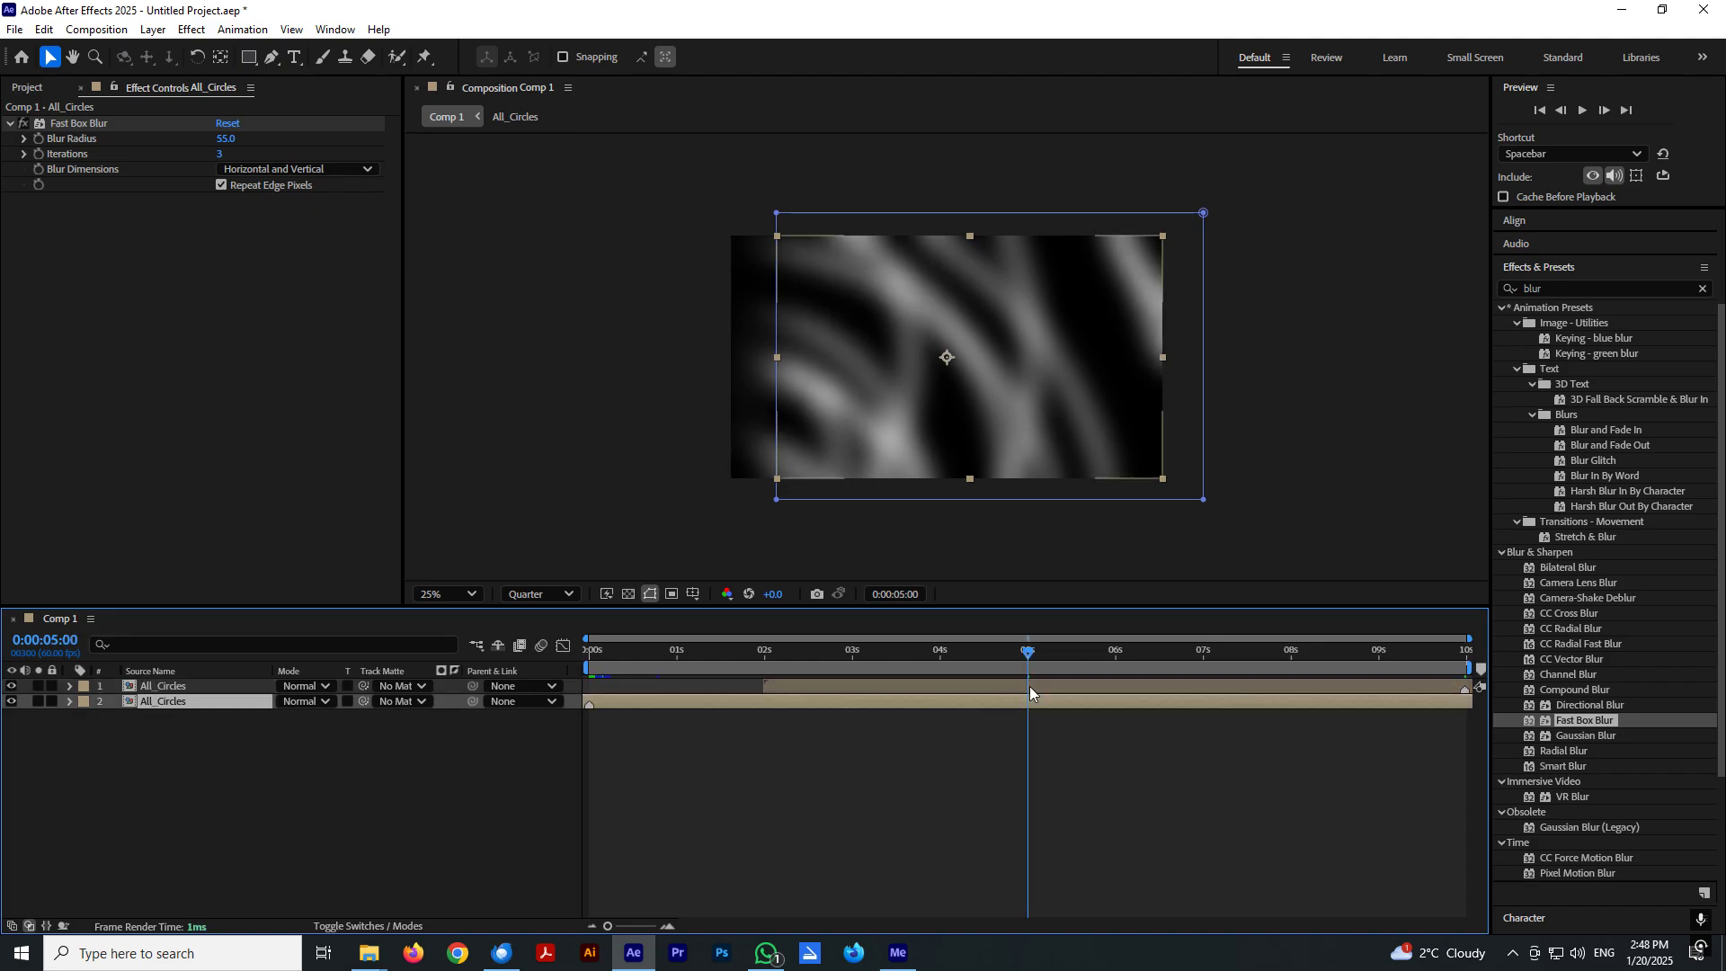
{"action": "left_click", "coordinate": [1028, 686]}
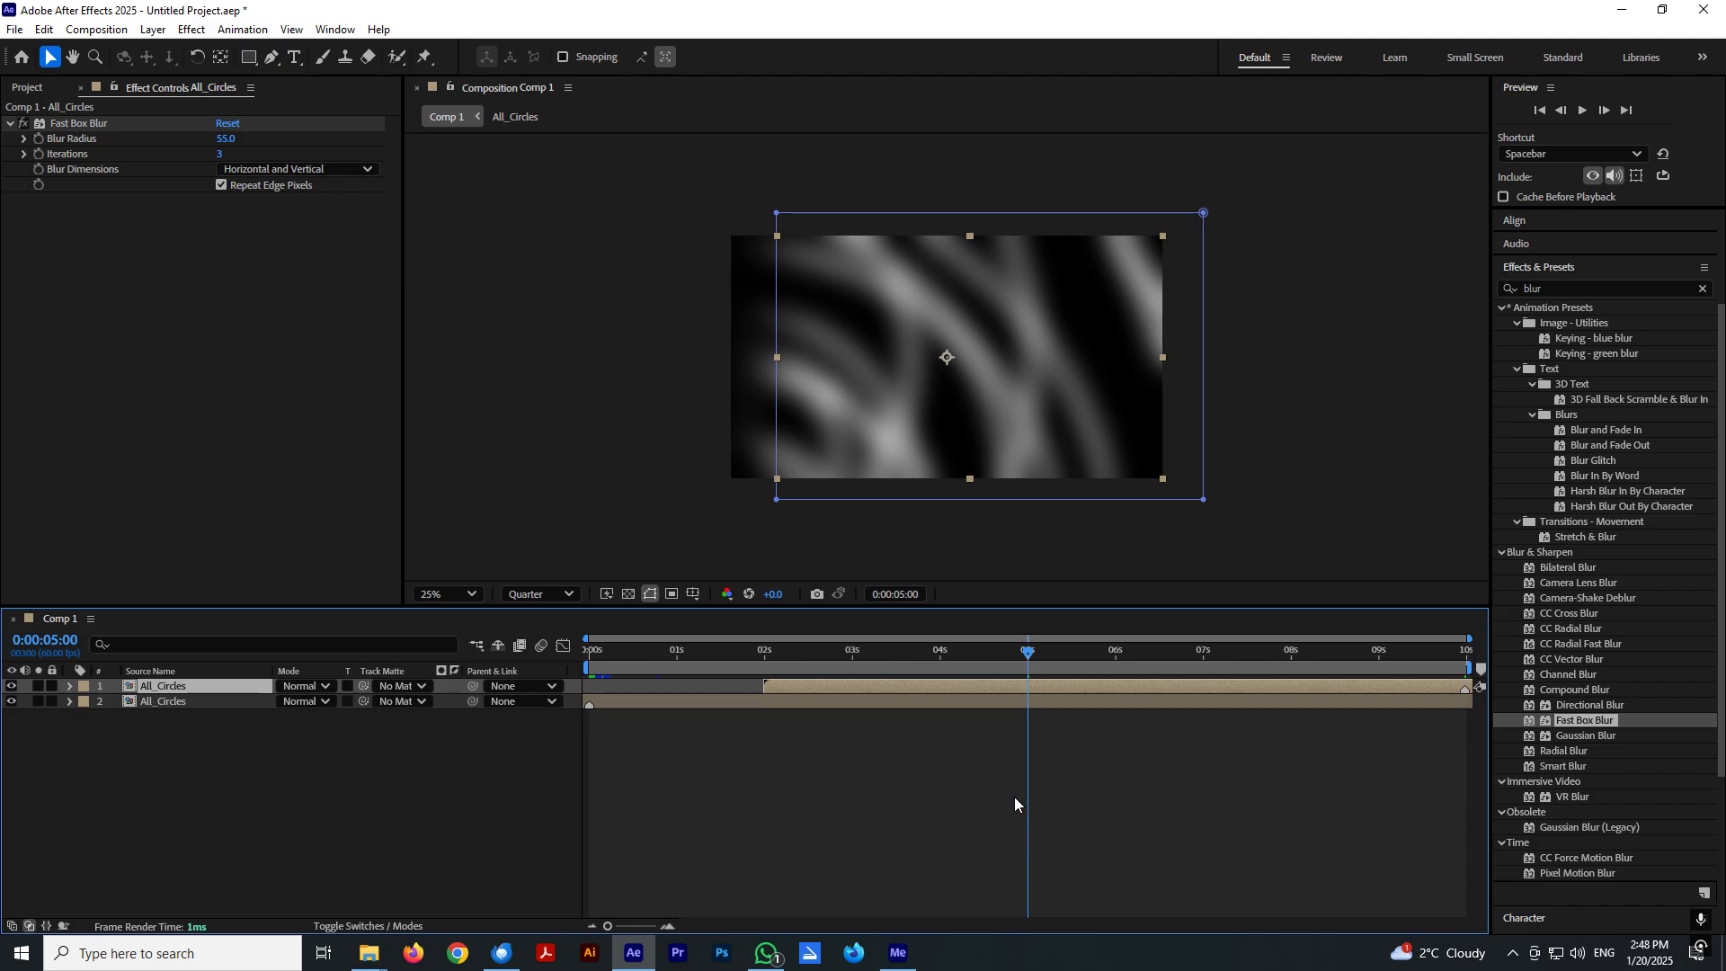
At 5 seconds, add Opacity keyframes to both layers with the top copy at 0%.
{"action": "left_click", "coordinate": [194, 699], "text": "shift"}
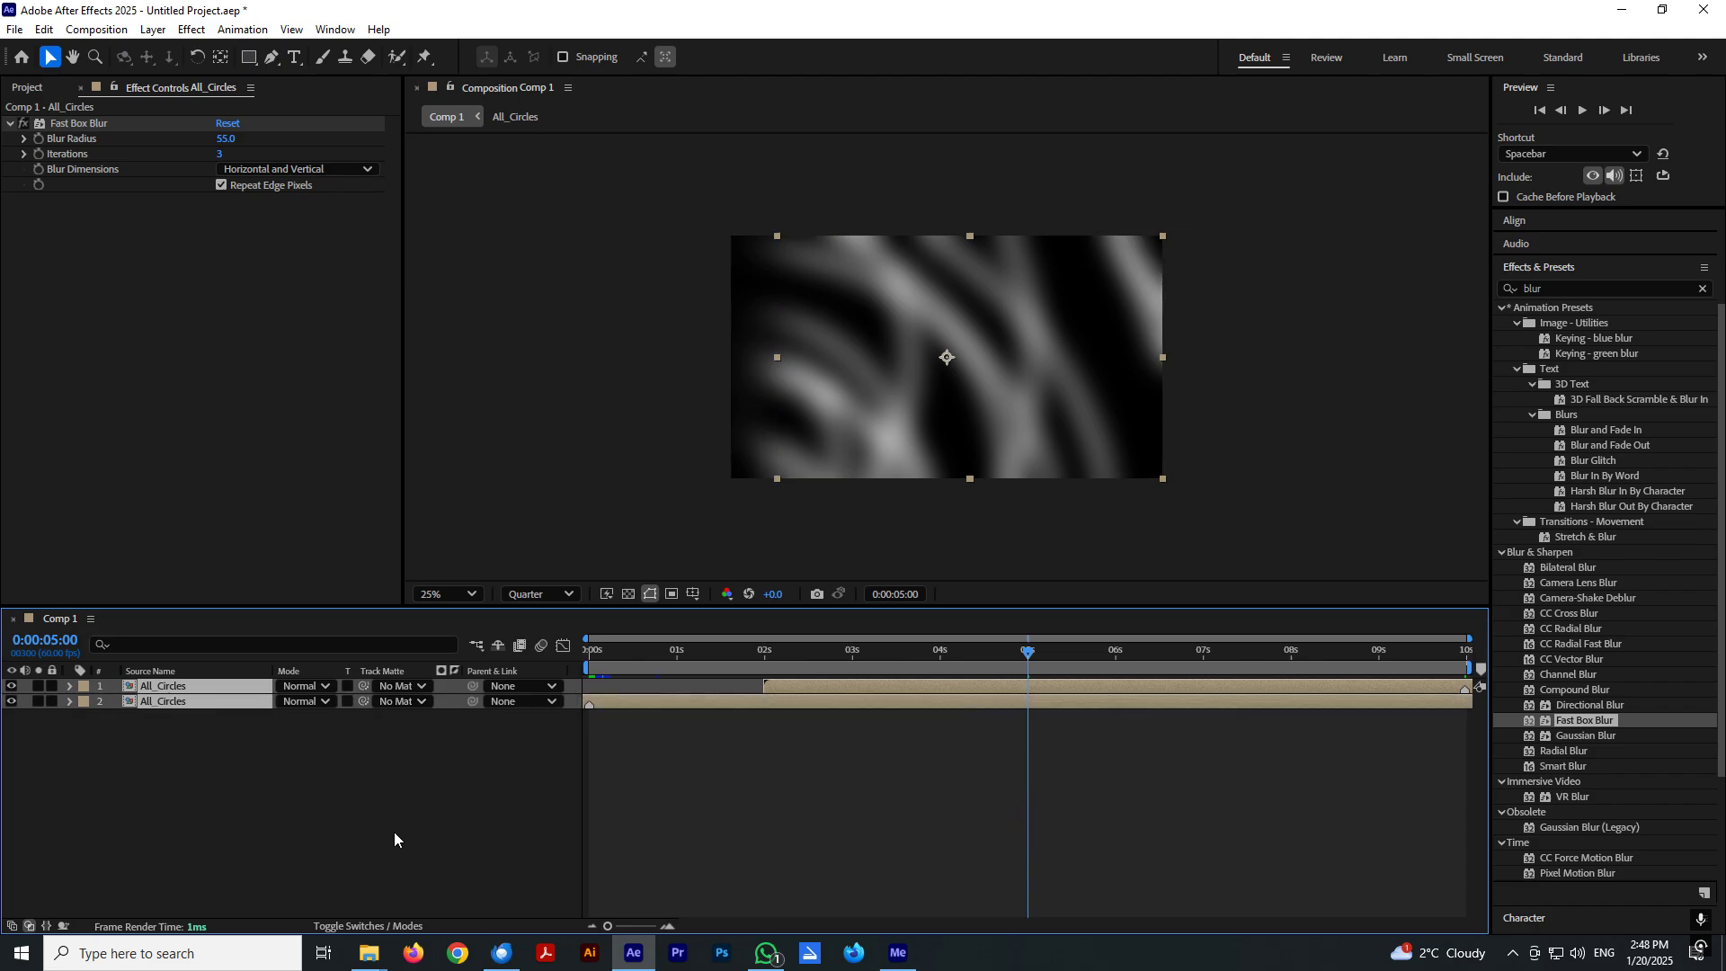
{"action": "key", "text": "t"}
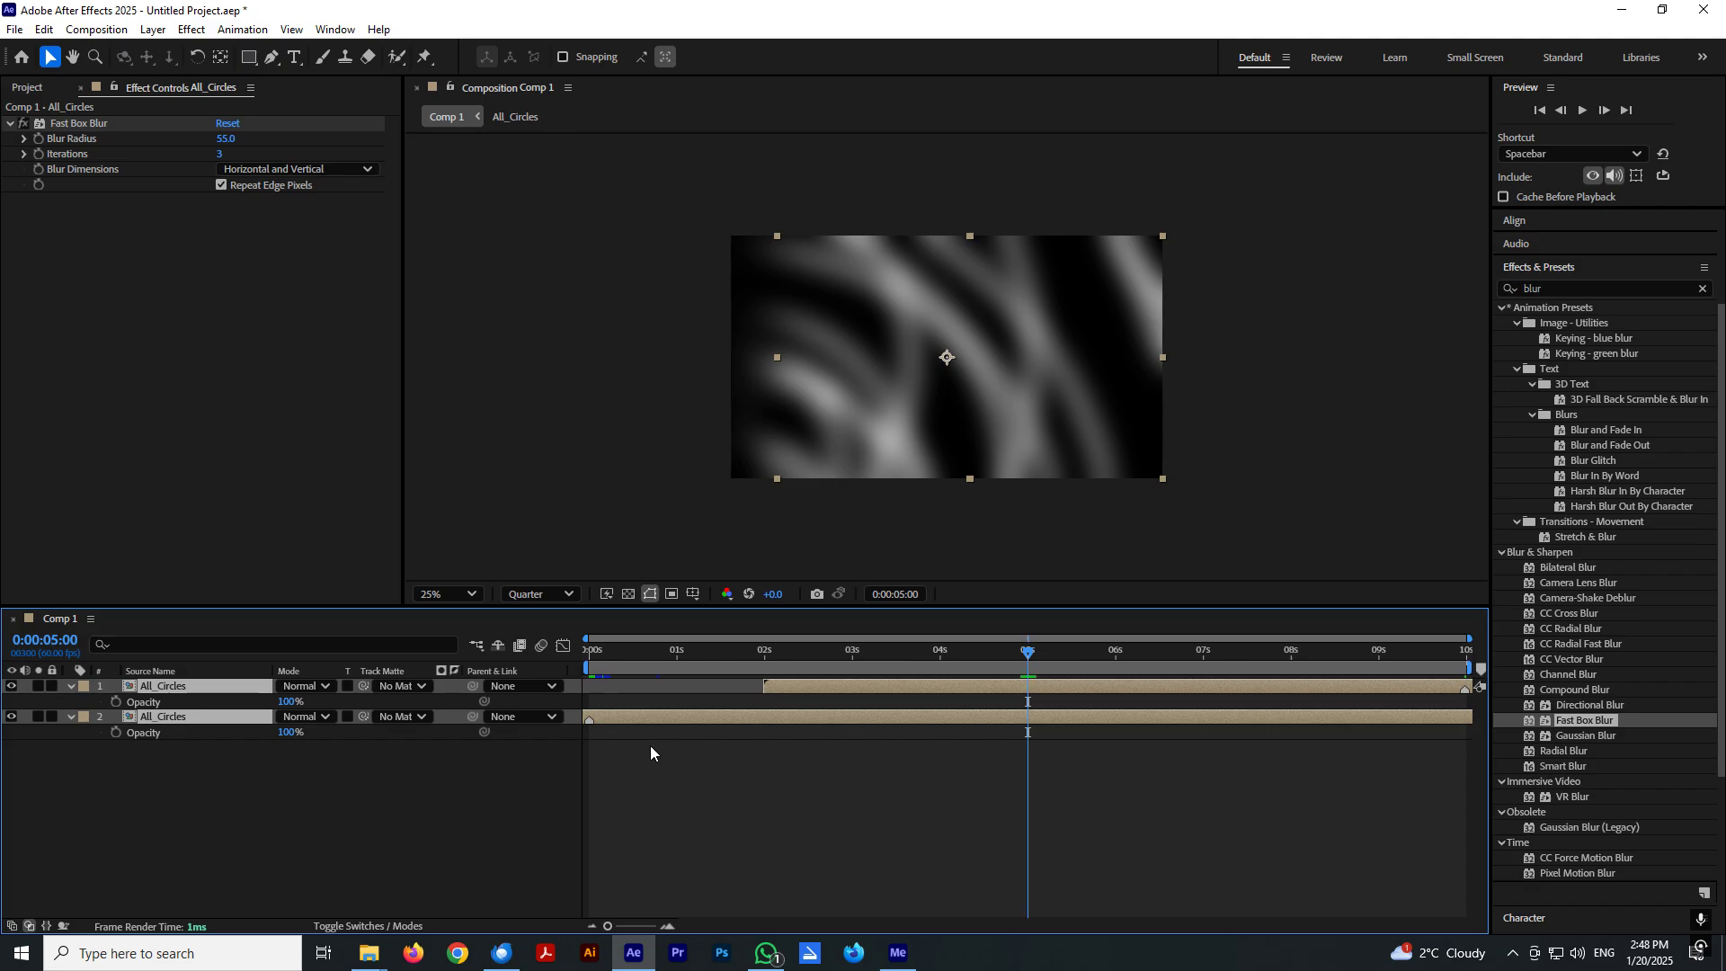
{"action": "left_click", "coordinate": [115, 702]}
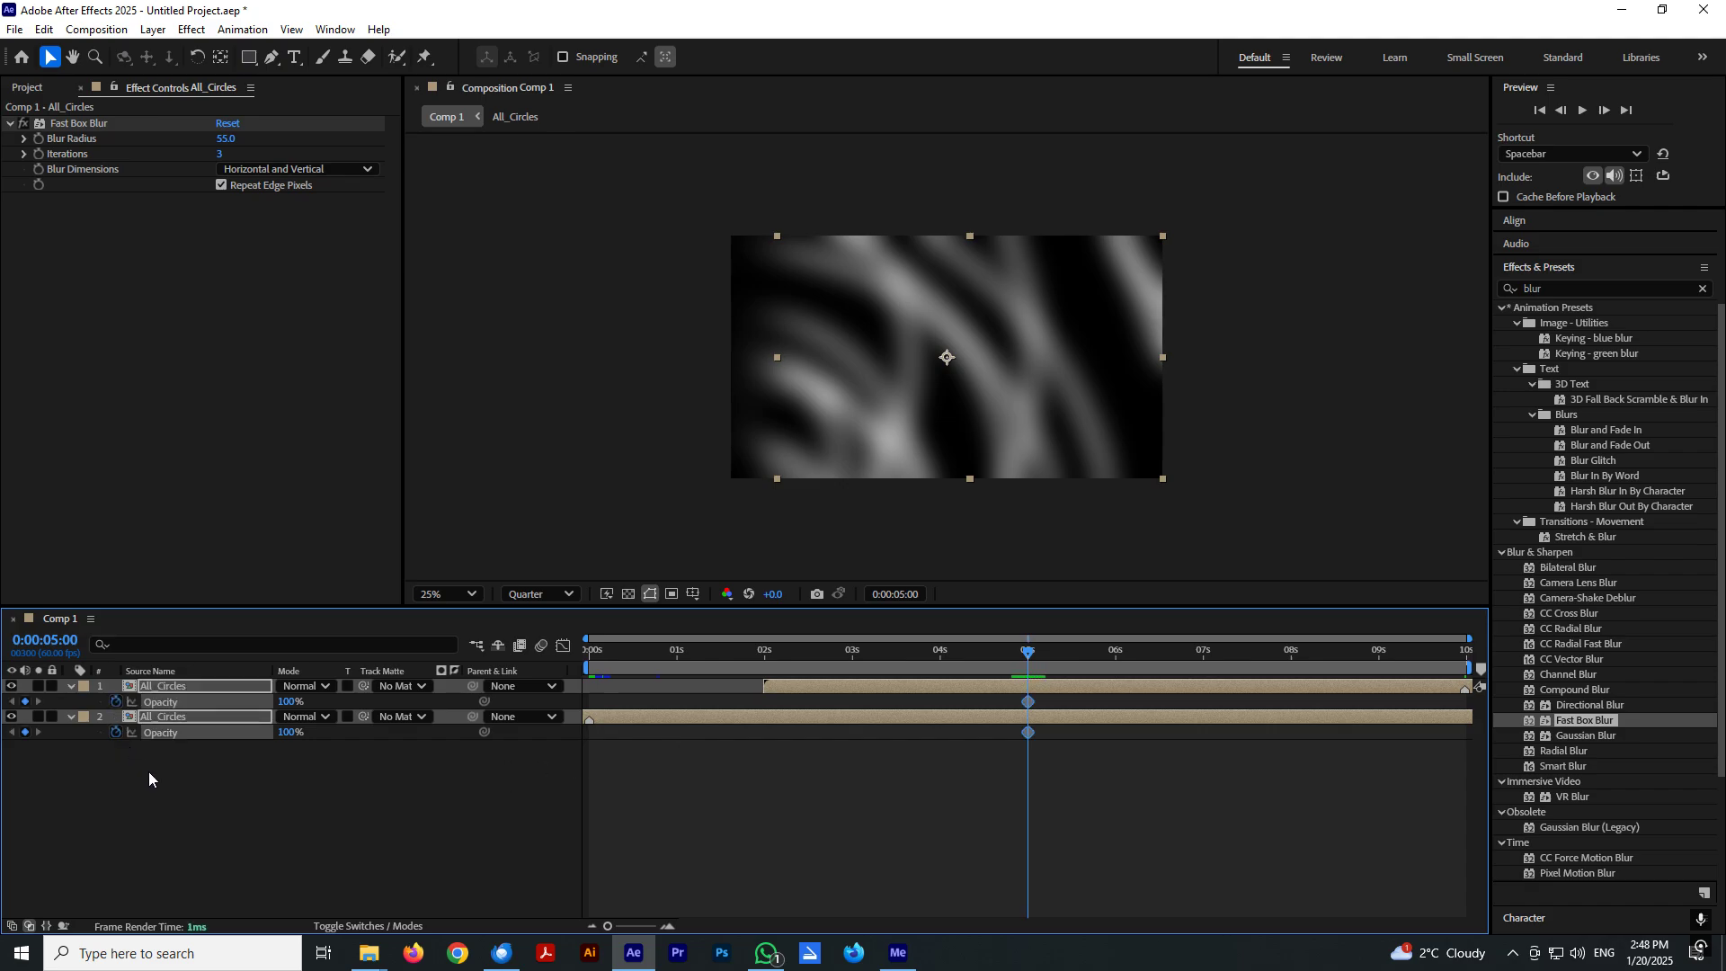
{"action": "left_click", "coordinate": [944, 782]}
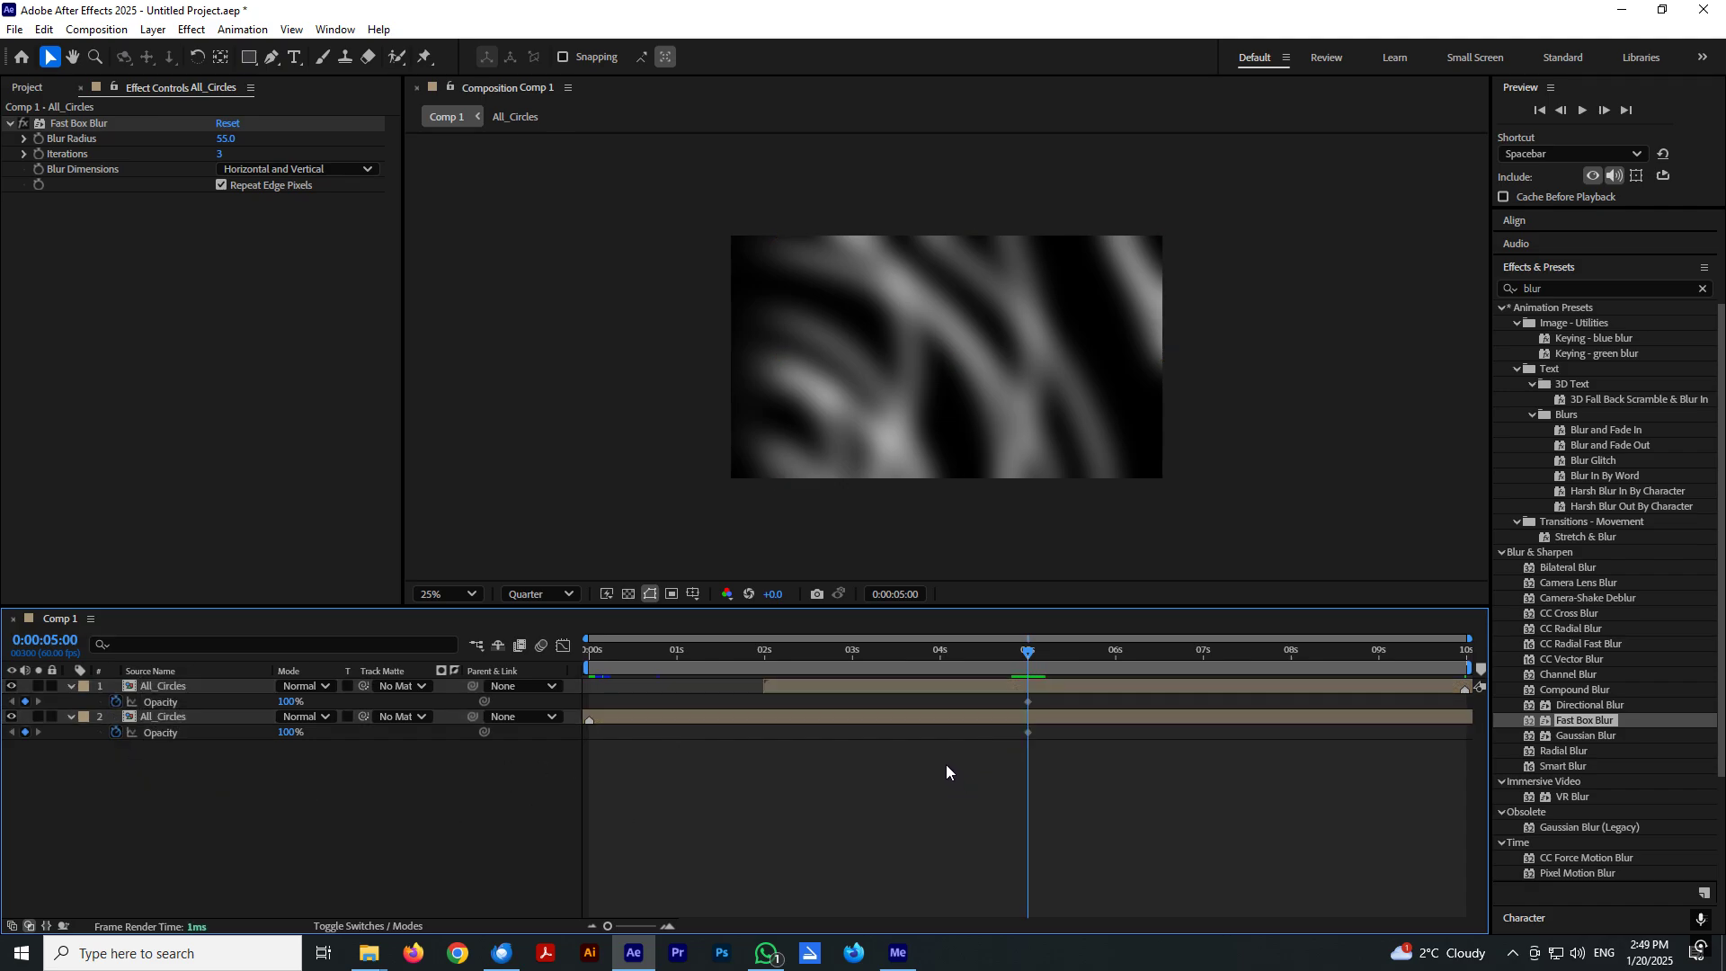
{"action": "left_click", "coordinate": [646, 718]}
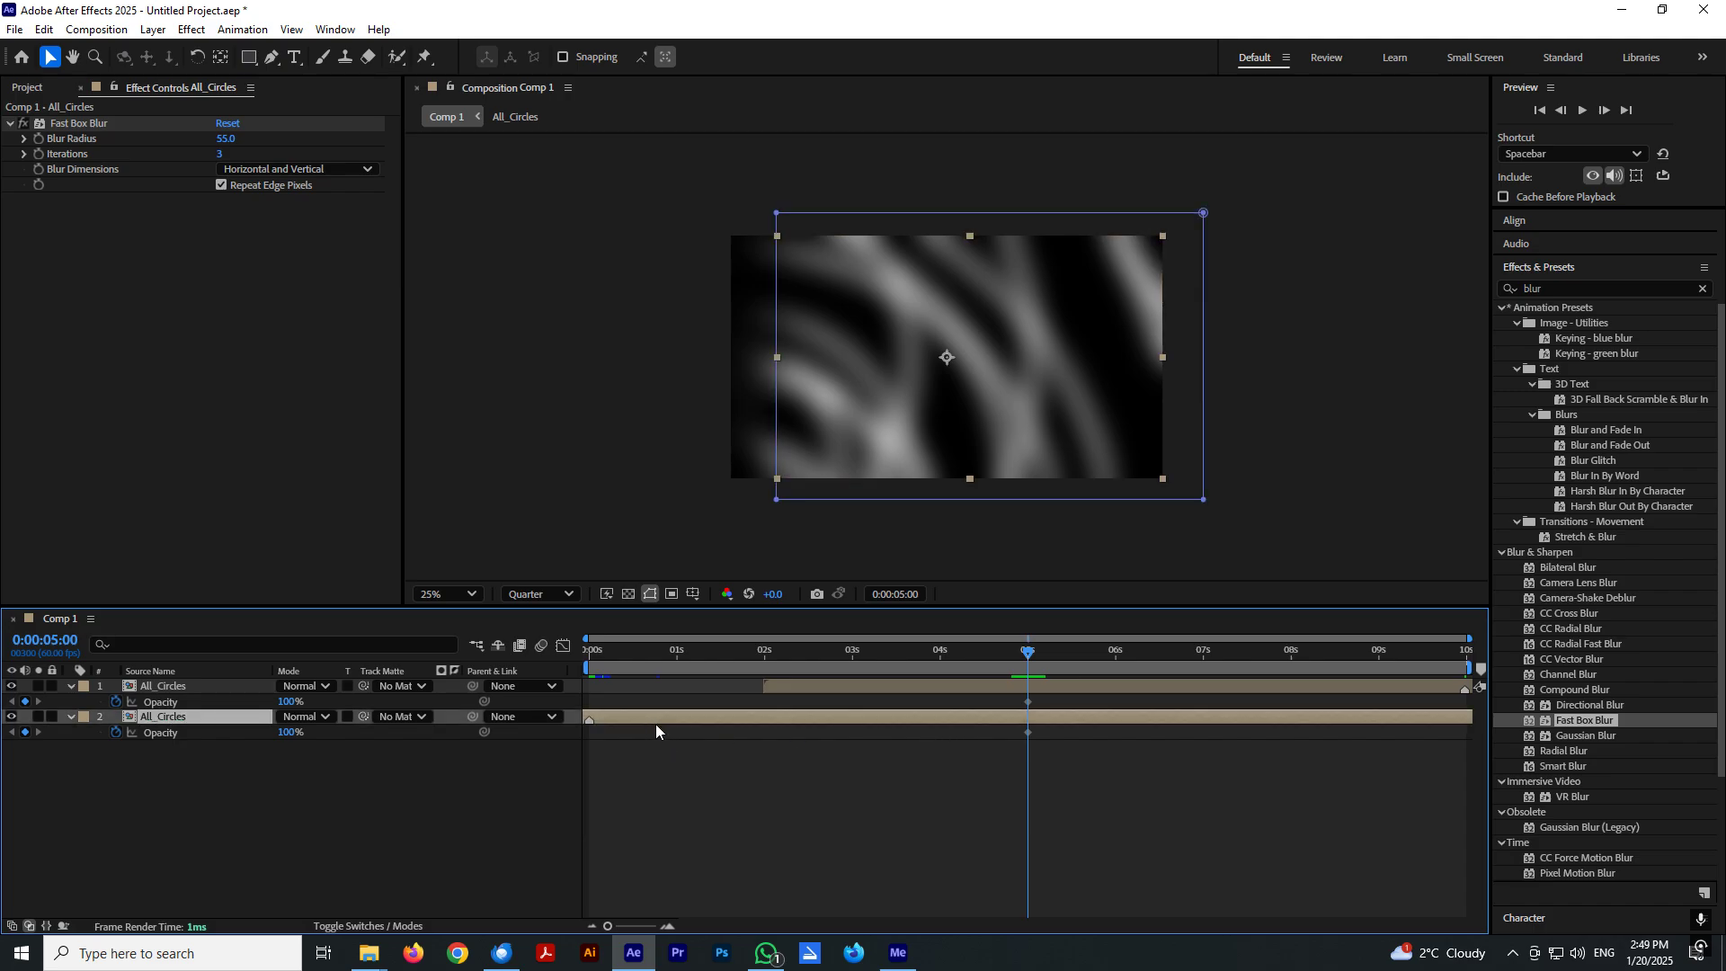
{"action": "left_click", "coordinate": [288, 702]}
{"action": "type", "text": "0"}
{"action": "key", "text": "Return"}
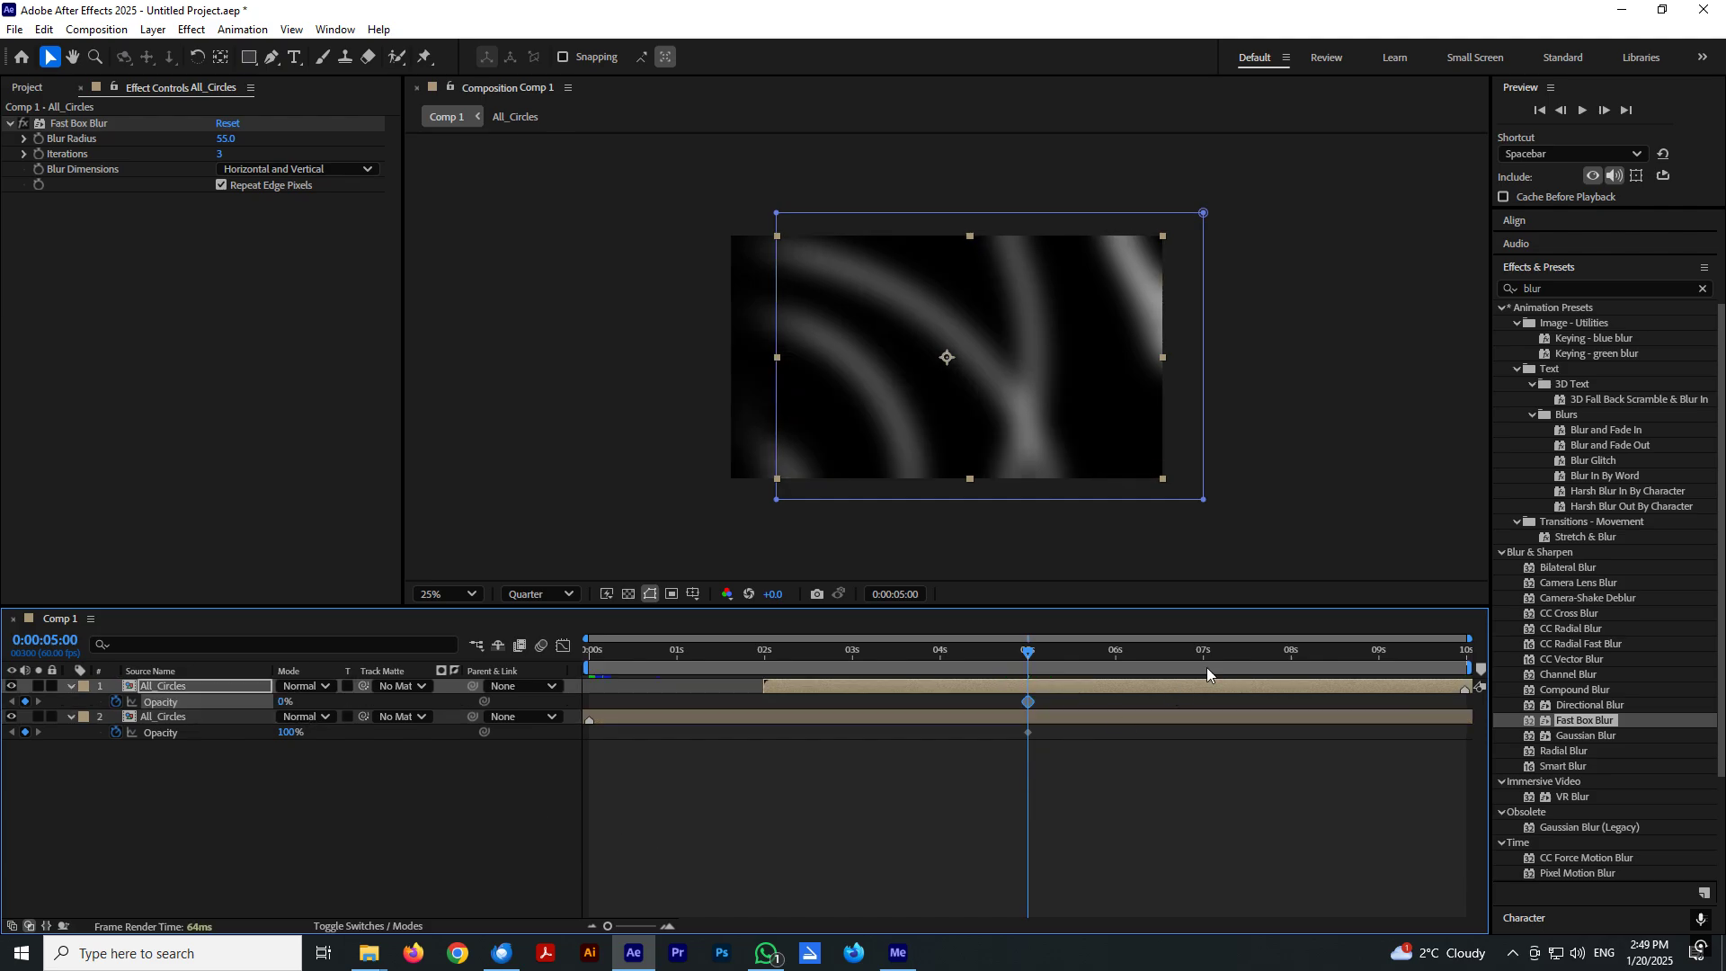
At 7 seconds, key the top copy to 100% and the lower layer to 0% opacity.
{"action": "left_click", "coordinate": [1204, 655]}
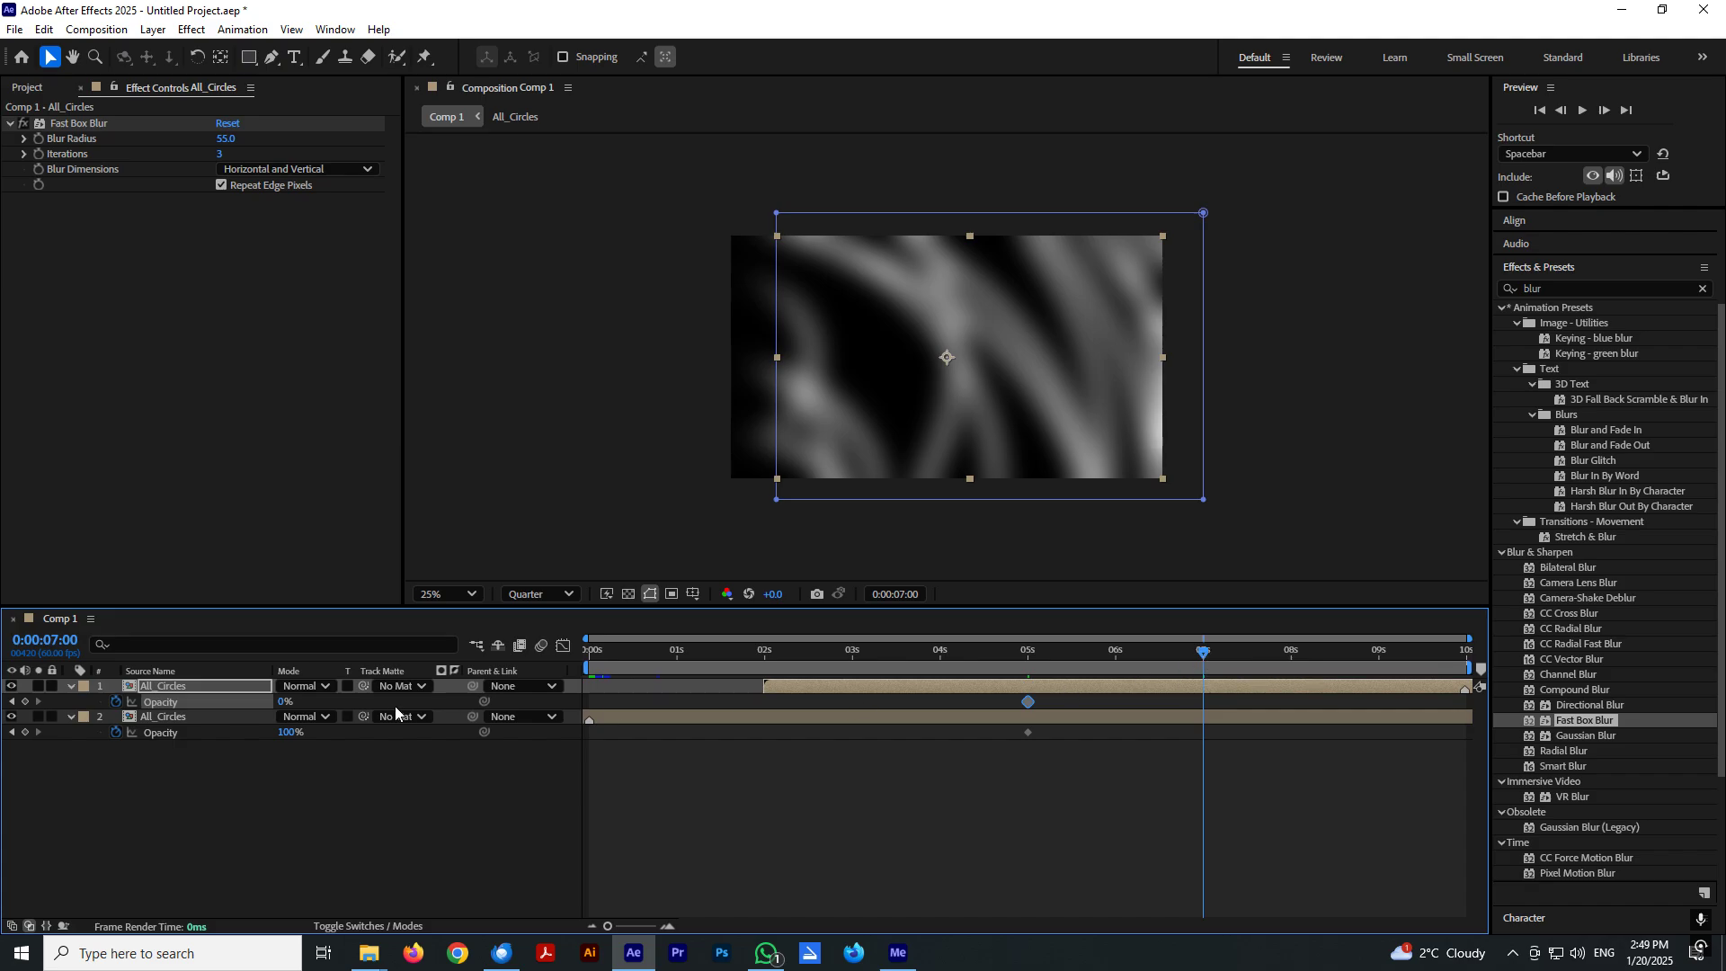
{"action": "left_click", "coordinate": [285, 702]}
{"action": "type", "text": "100"}
{"action": "key", "text": "Tab"}
{"action": "type", "text": "0"}
{"action": "key", "text": "Return"}
{"action": "key", "text": "Home"}
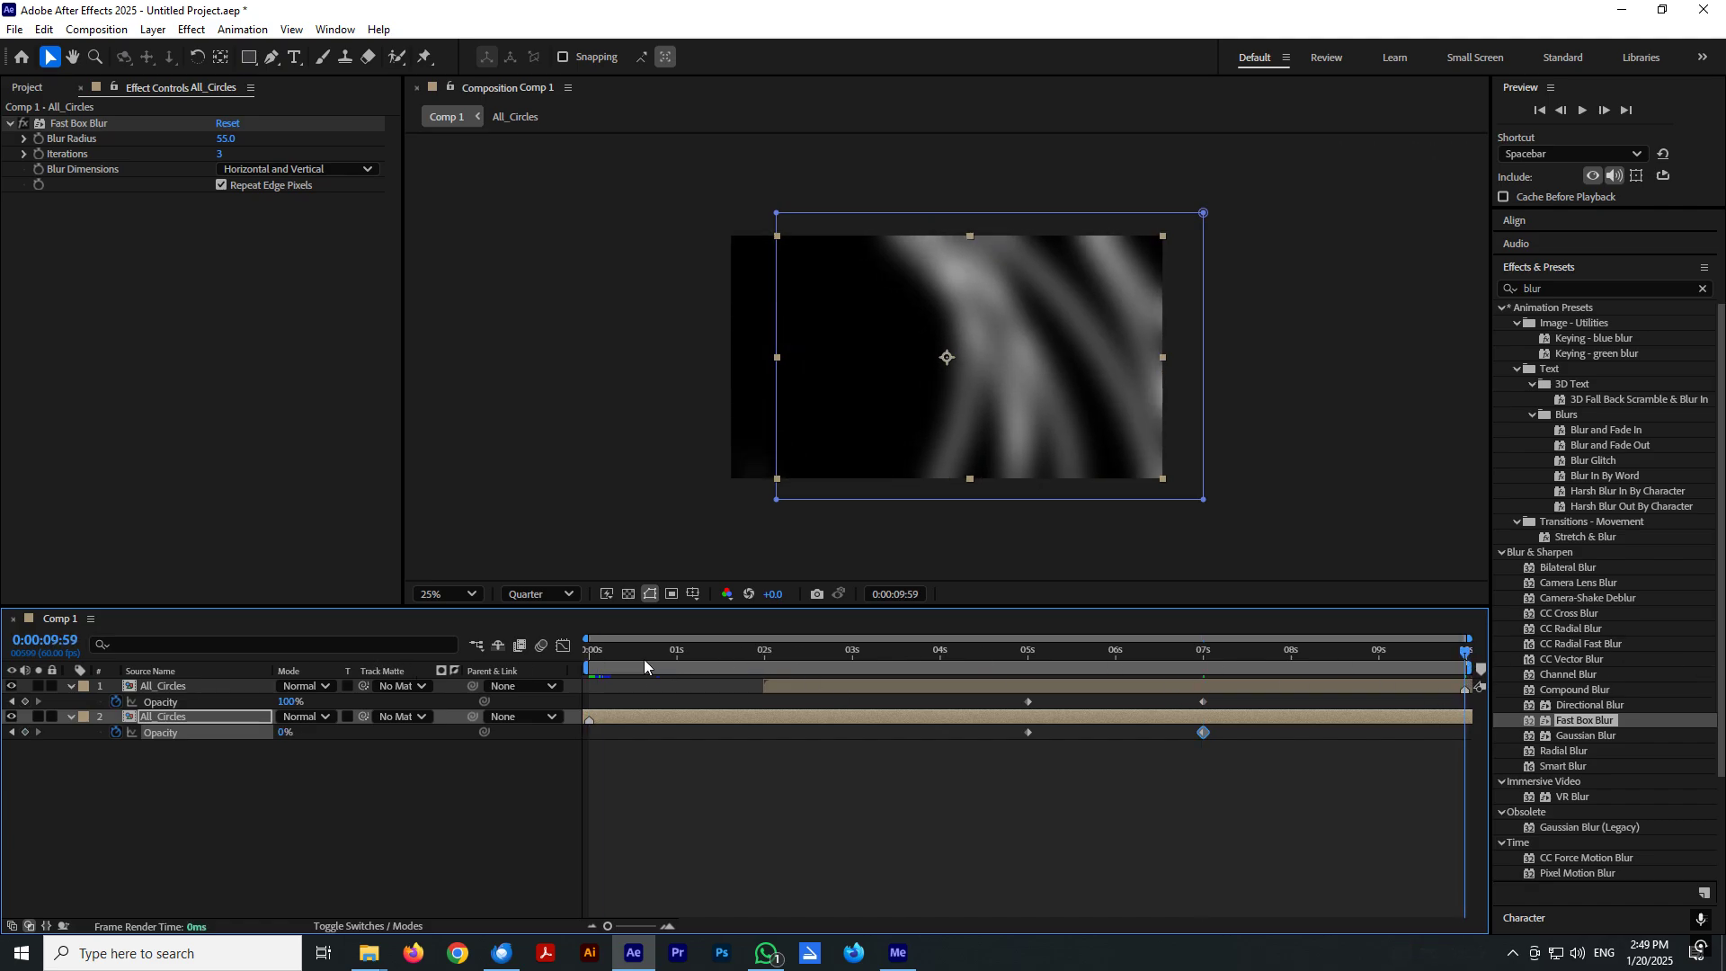
{"action": "left_click_drag", "start_coordinate": [600, 649], "coordinate": [1427, 729]}
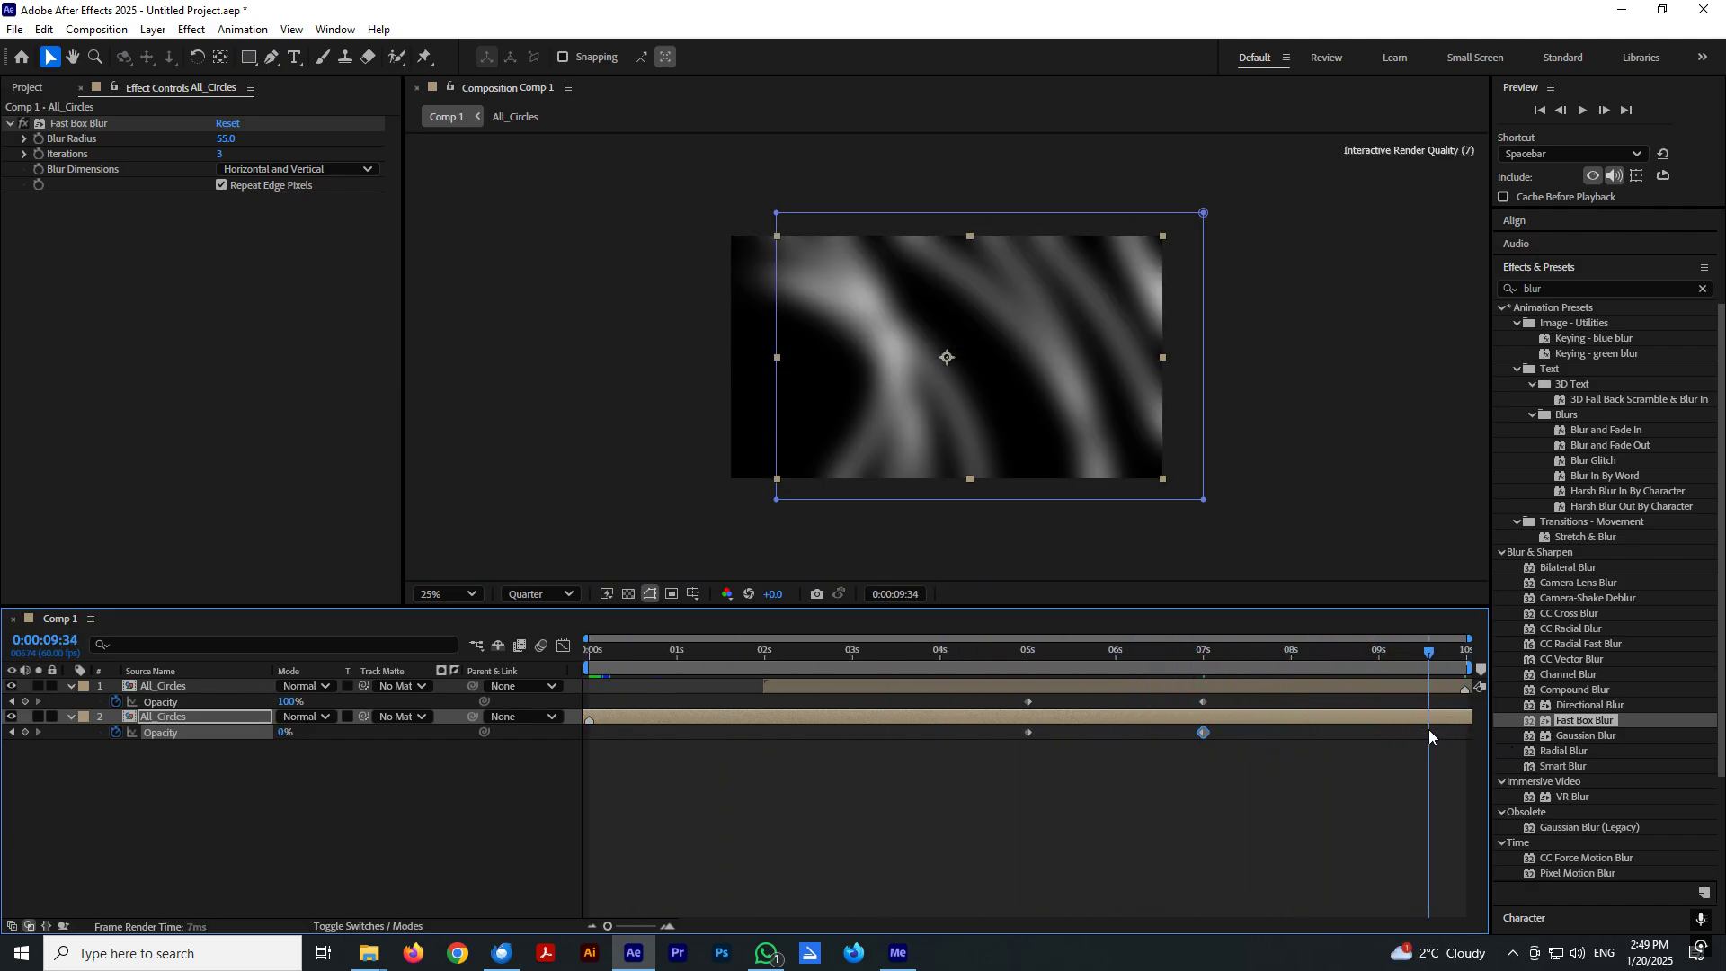
{"action": "key", "text": "space"}
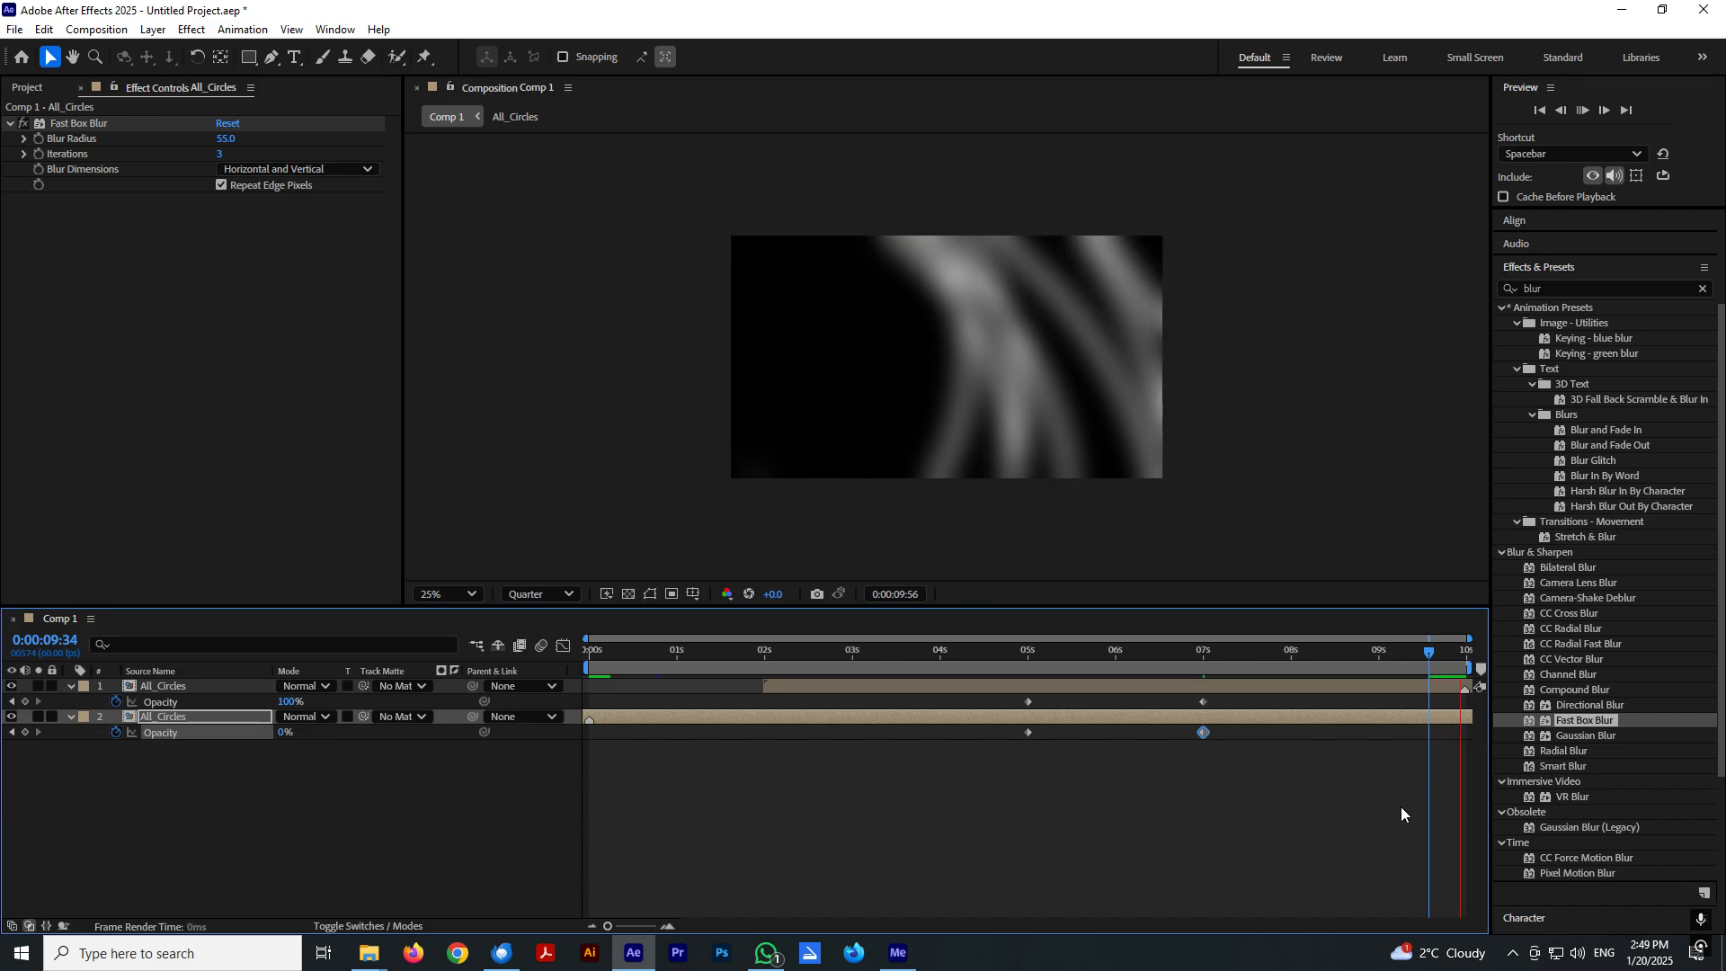
{"action": "key", "text": "space"}
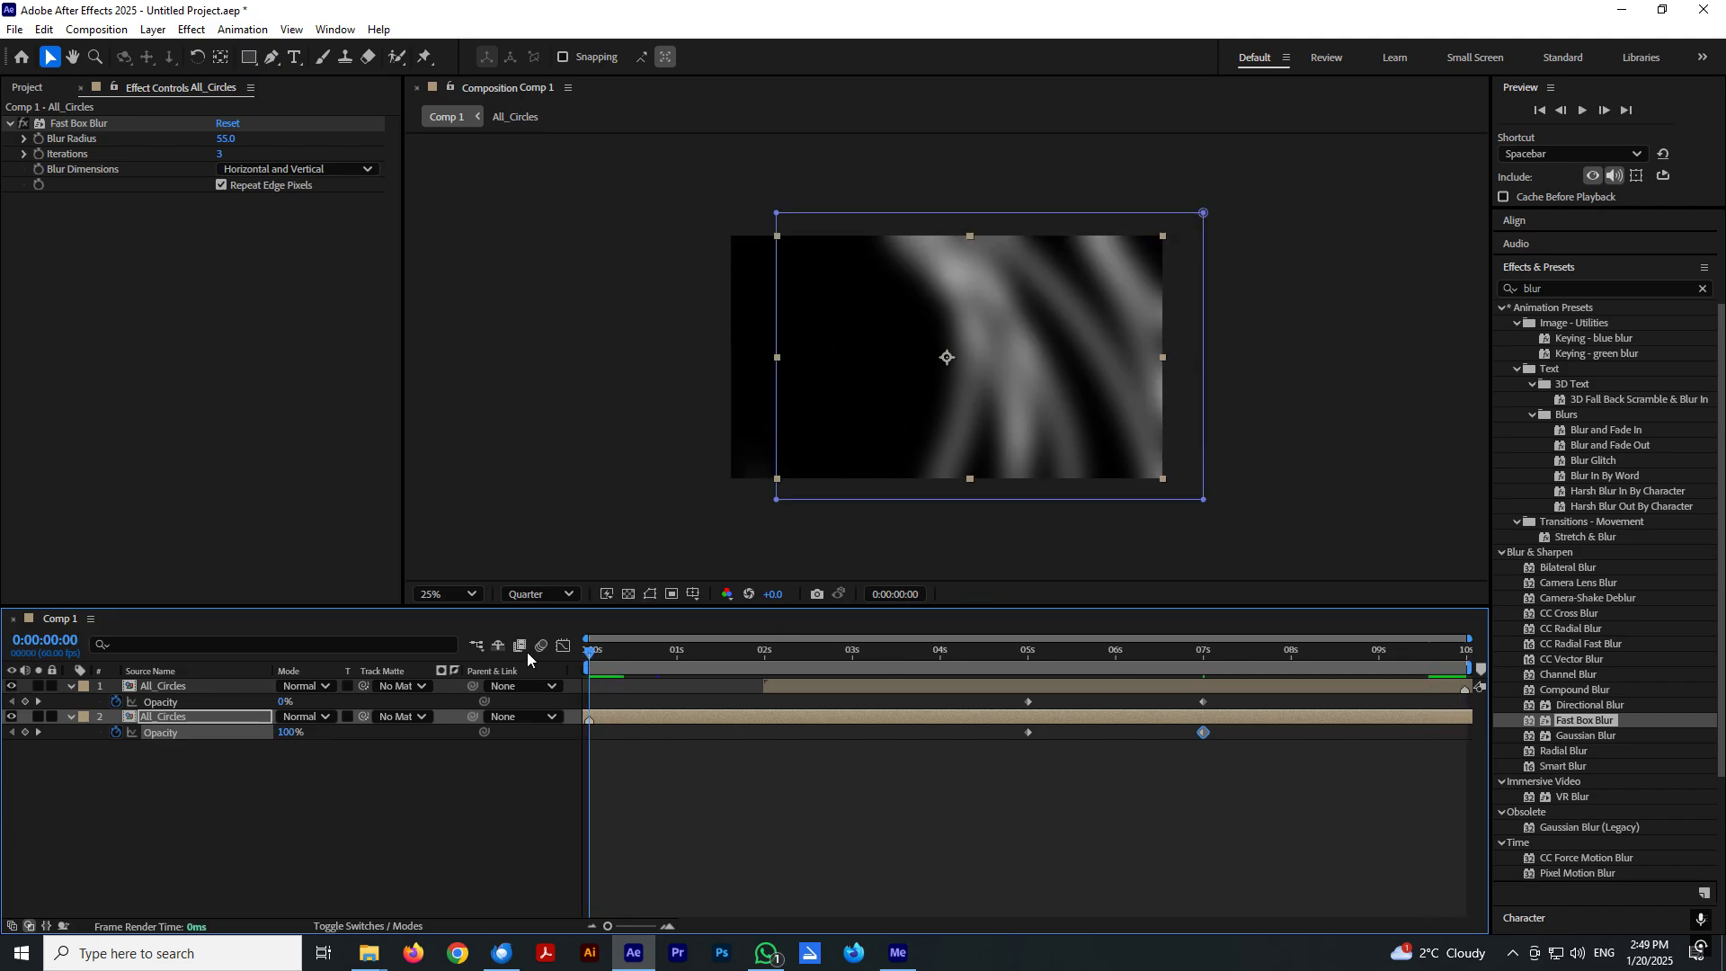
{"action": "left_click_drag", "start_coordinate": [1464, 649], "coordinate": [1339, 651]}
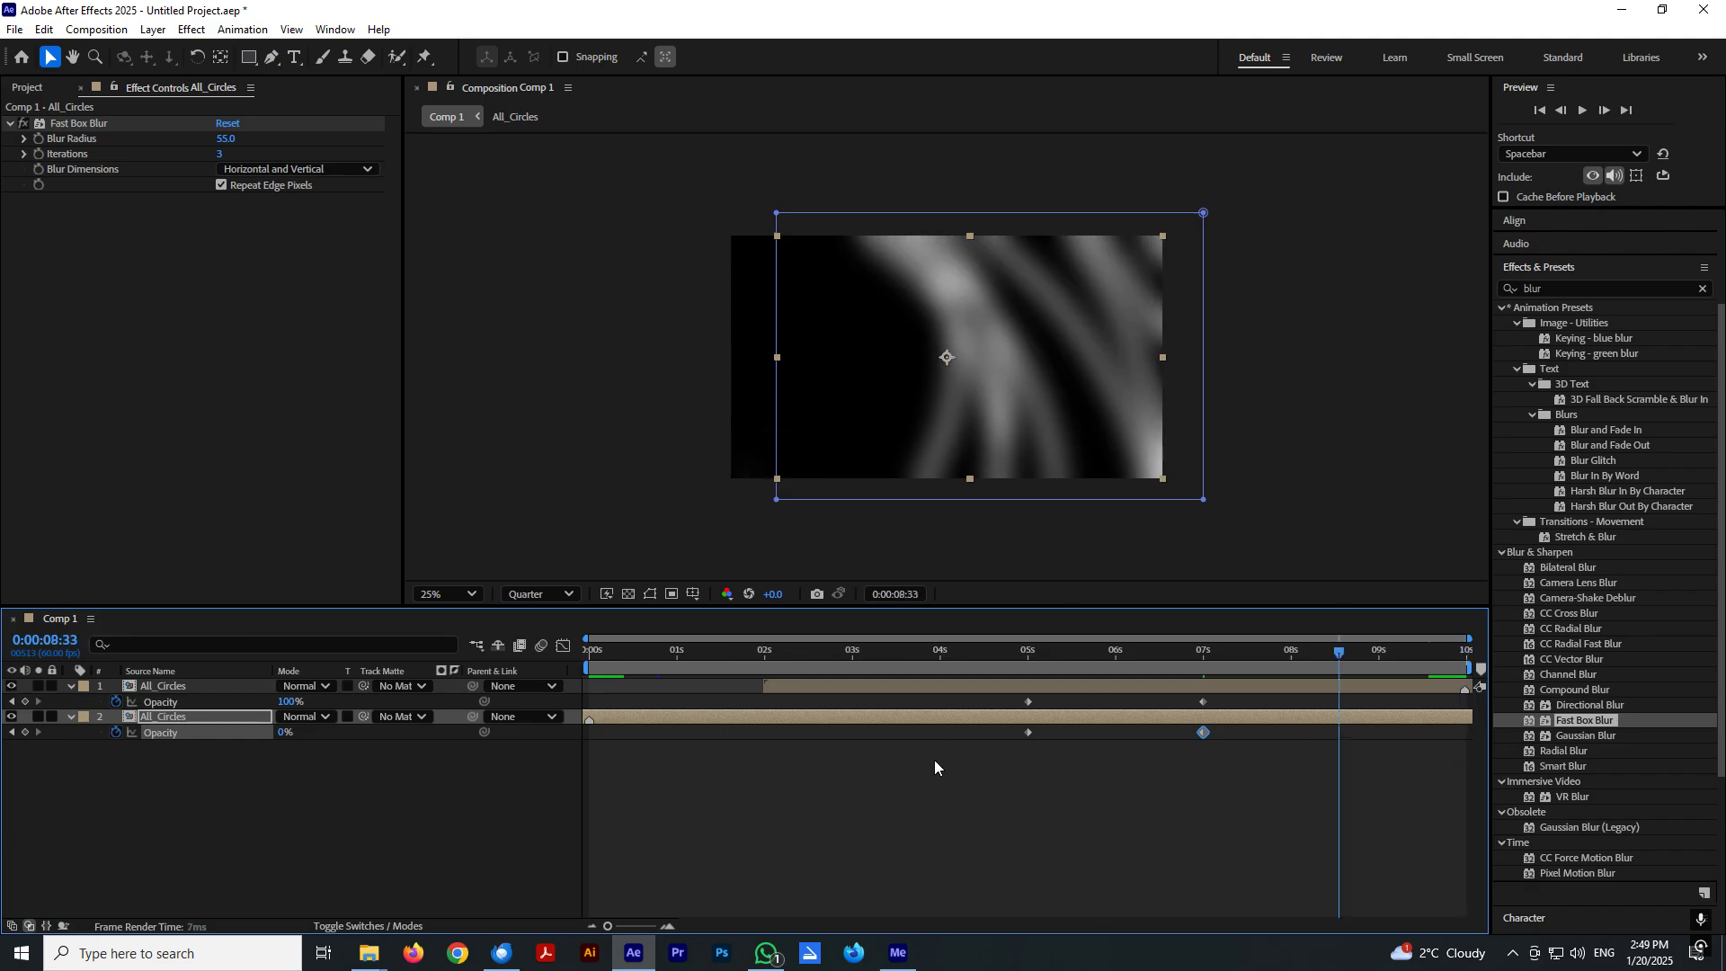
{"action": "key", "text": "Home"}
{"action": "left_click", "coordinate": [261, 774]}
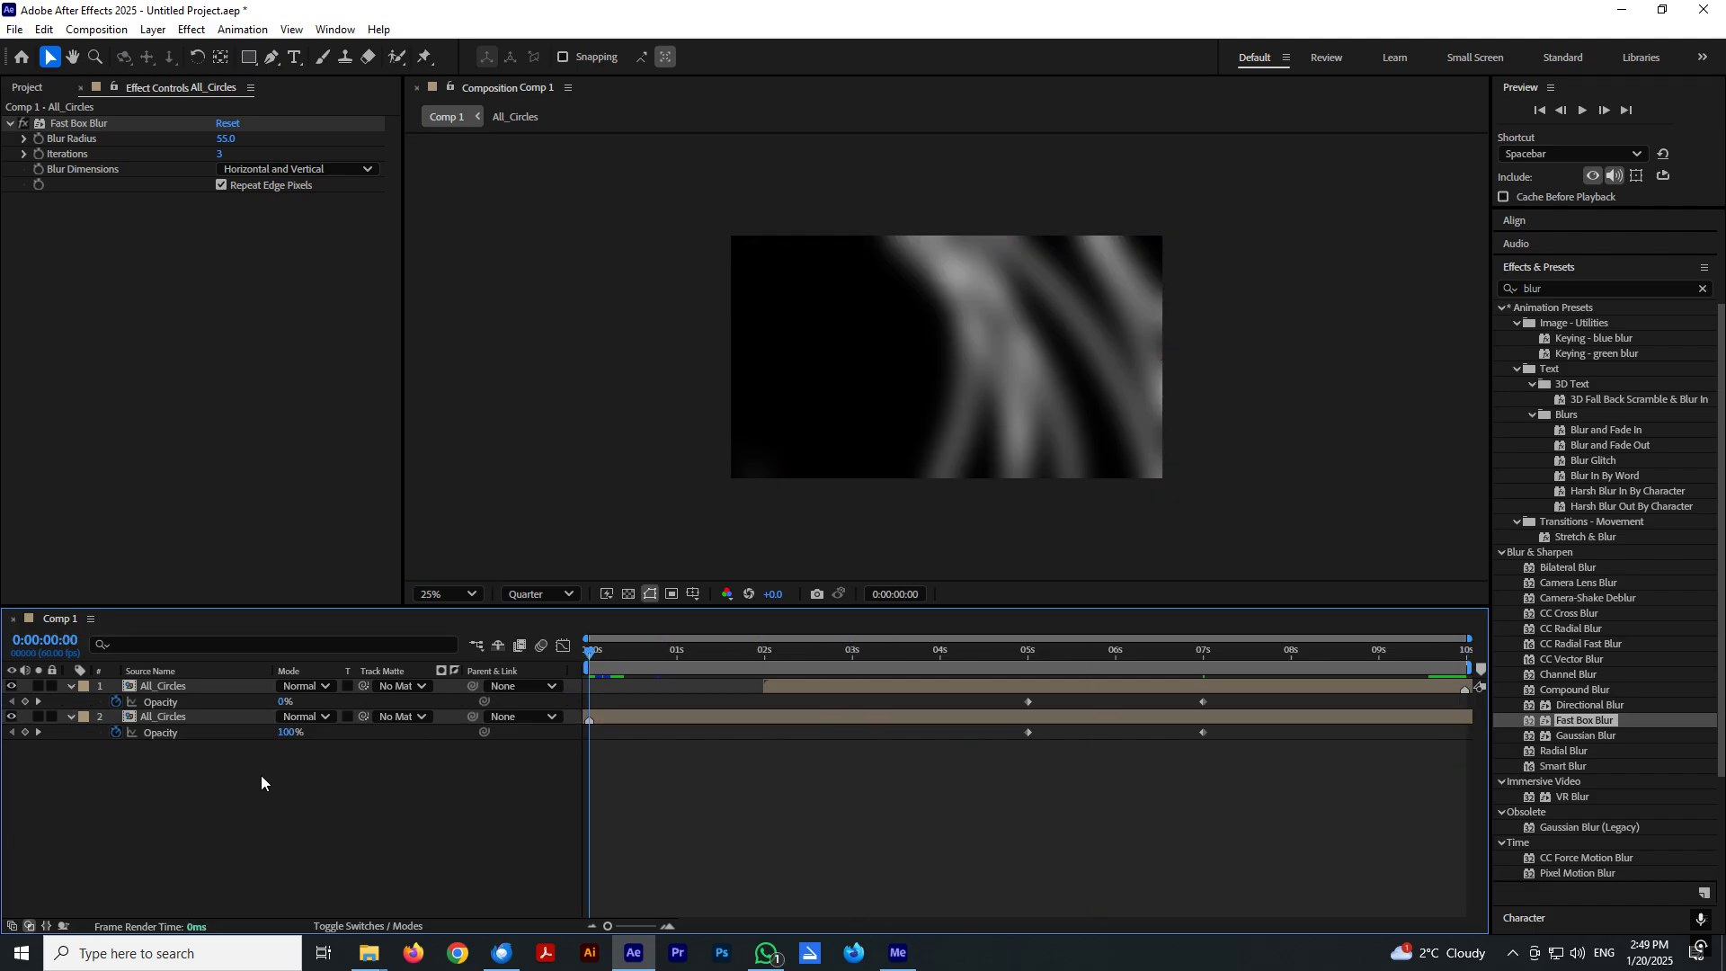
{"action": "left_click", "coordinate": [181, 685]}
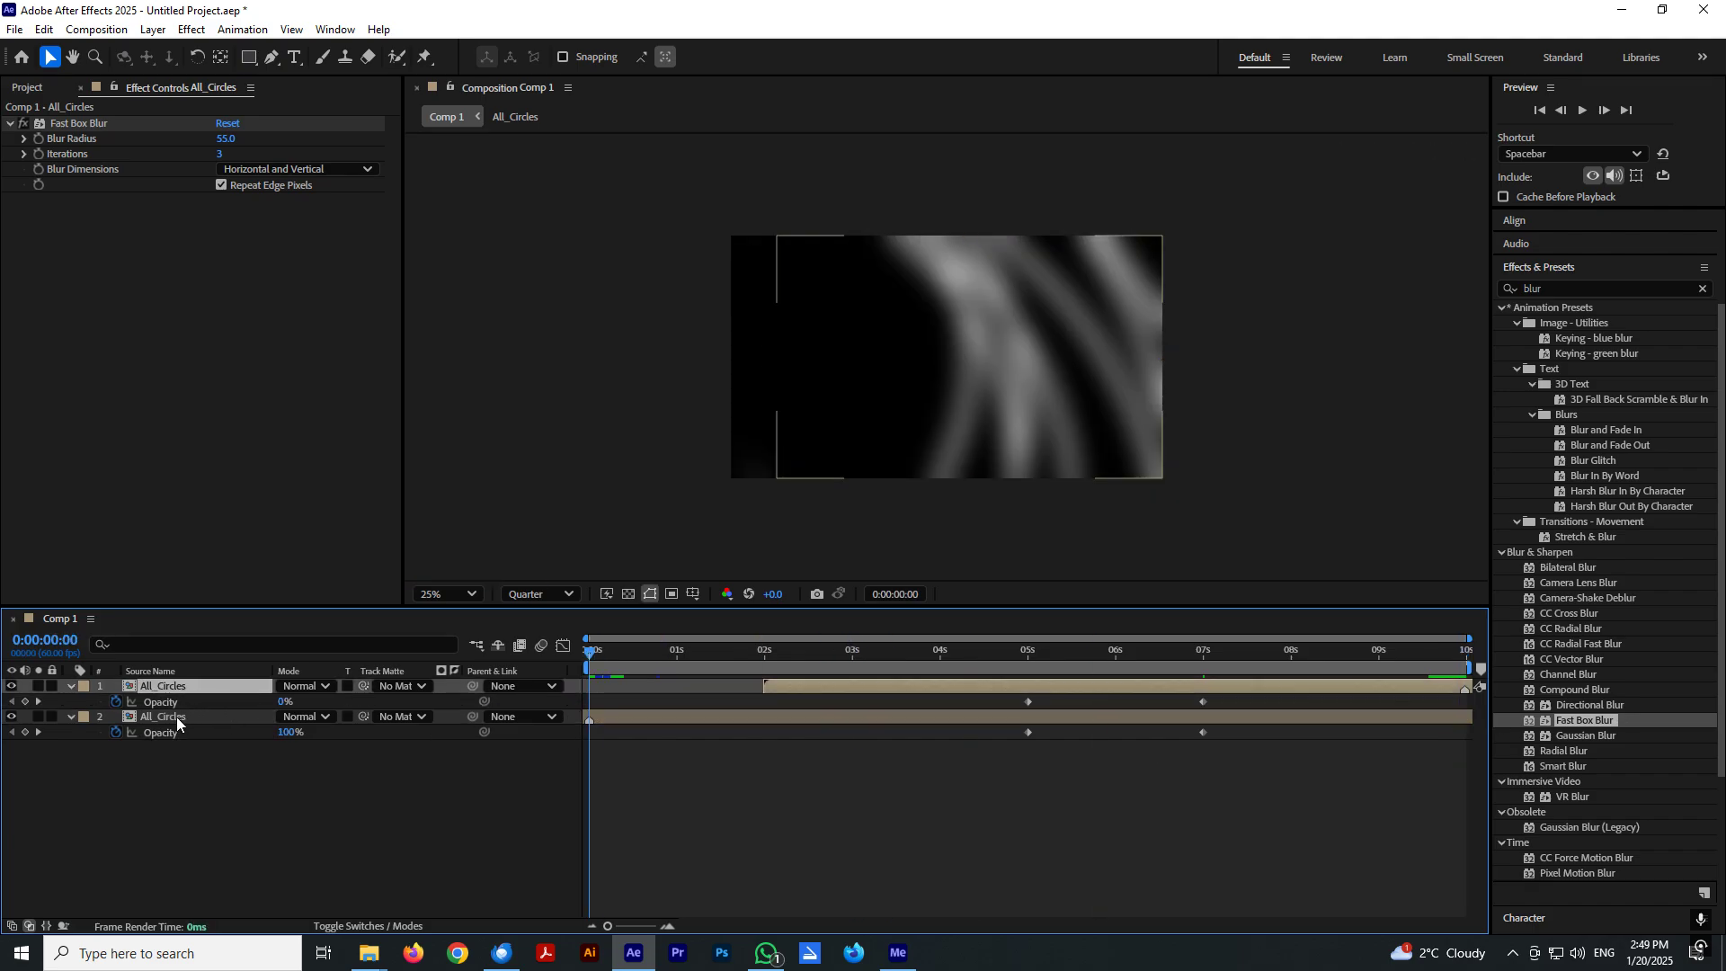
{"action": "left_click", "coordinate": [176, 716], "text": "ctrl"}
Pre-compose both All_Circles layers into a new precomp named Waves_Map.
{"action": "right_click", "coordinate": [180, 719]}
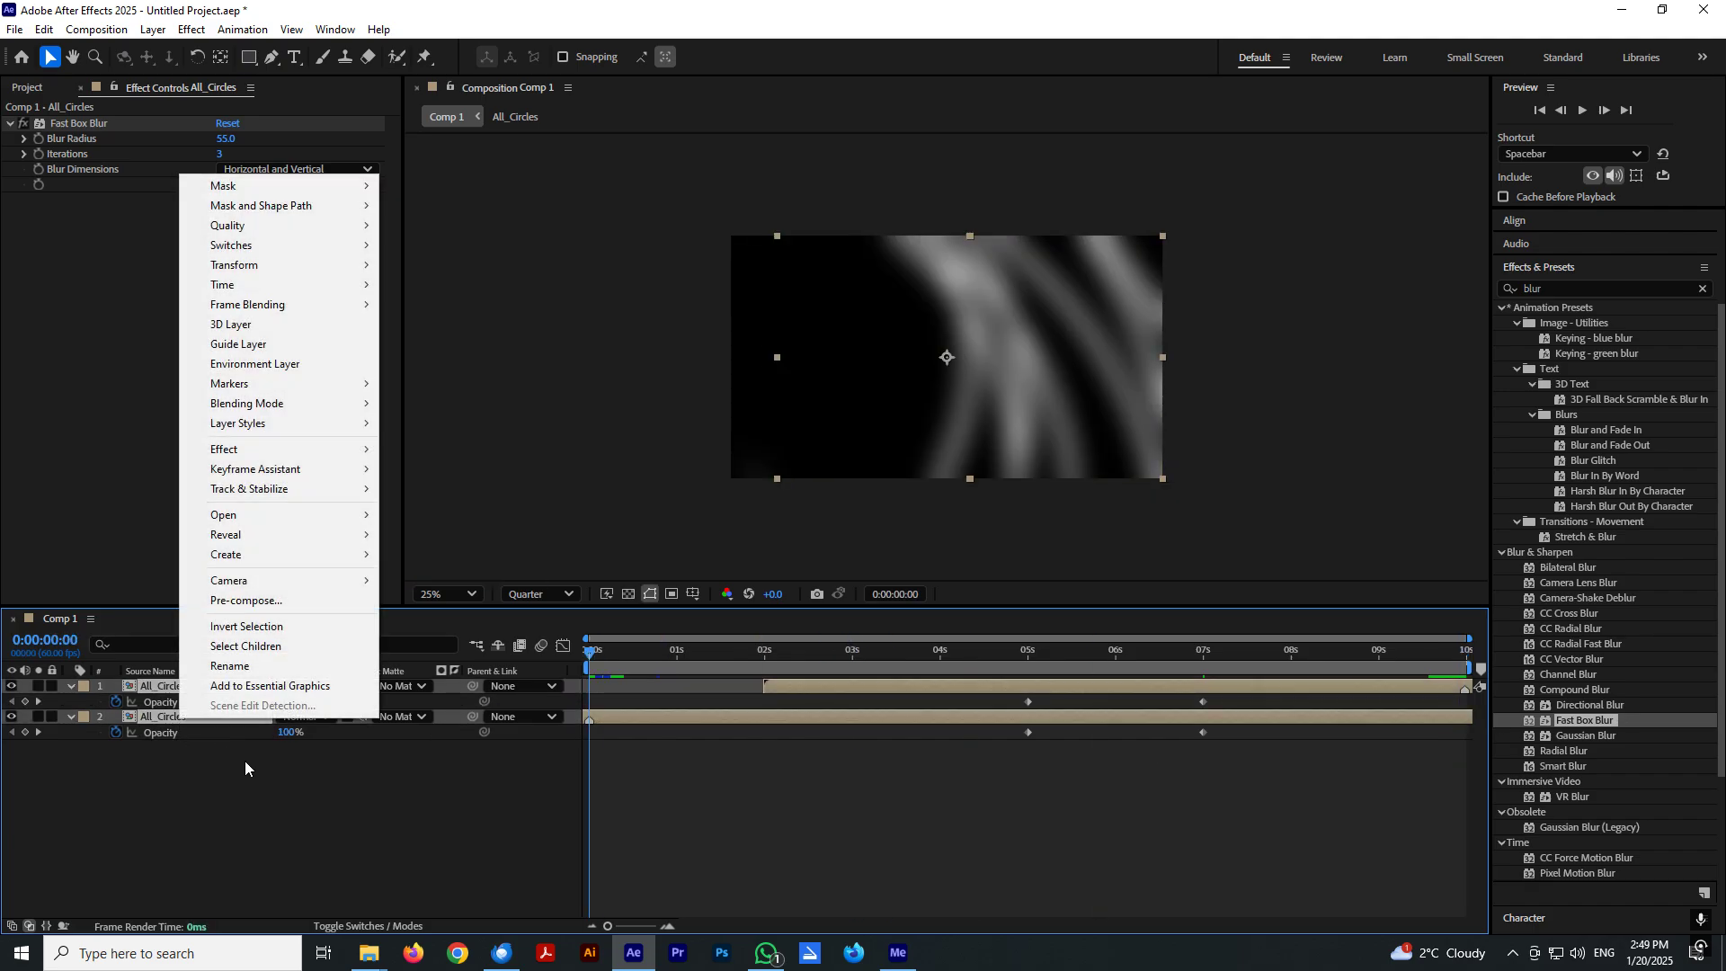
{"action": "left_click", "coordinate": [287, 601]}
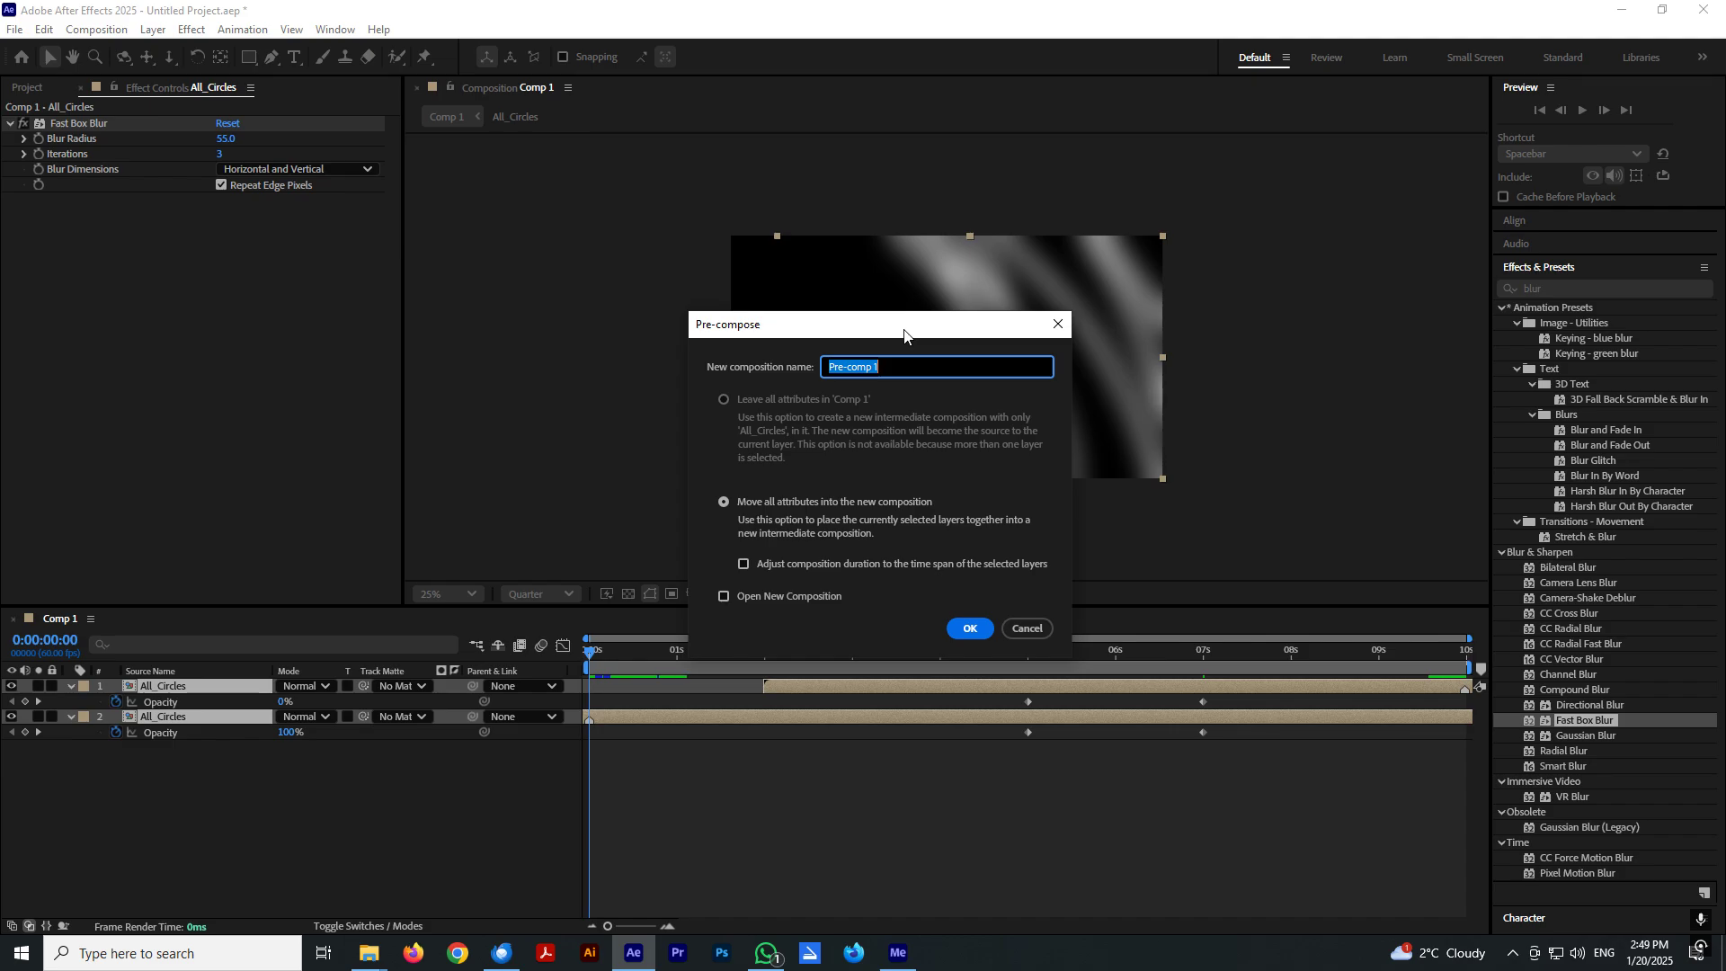
{"action": "type", "text": "Waves_Map"}
{"action": "left_click", "coordinate": [973, 628]}
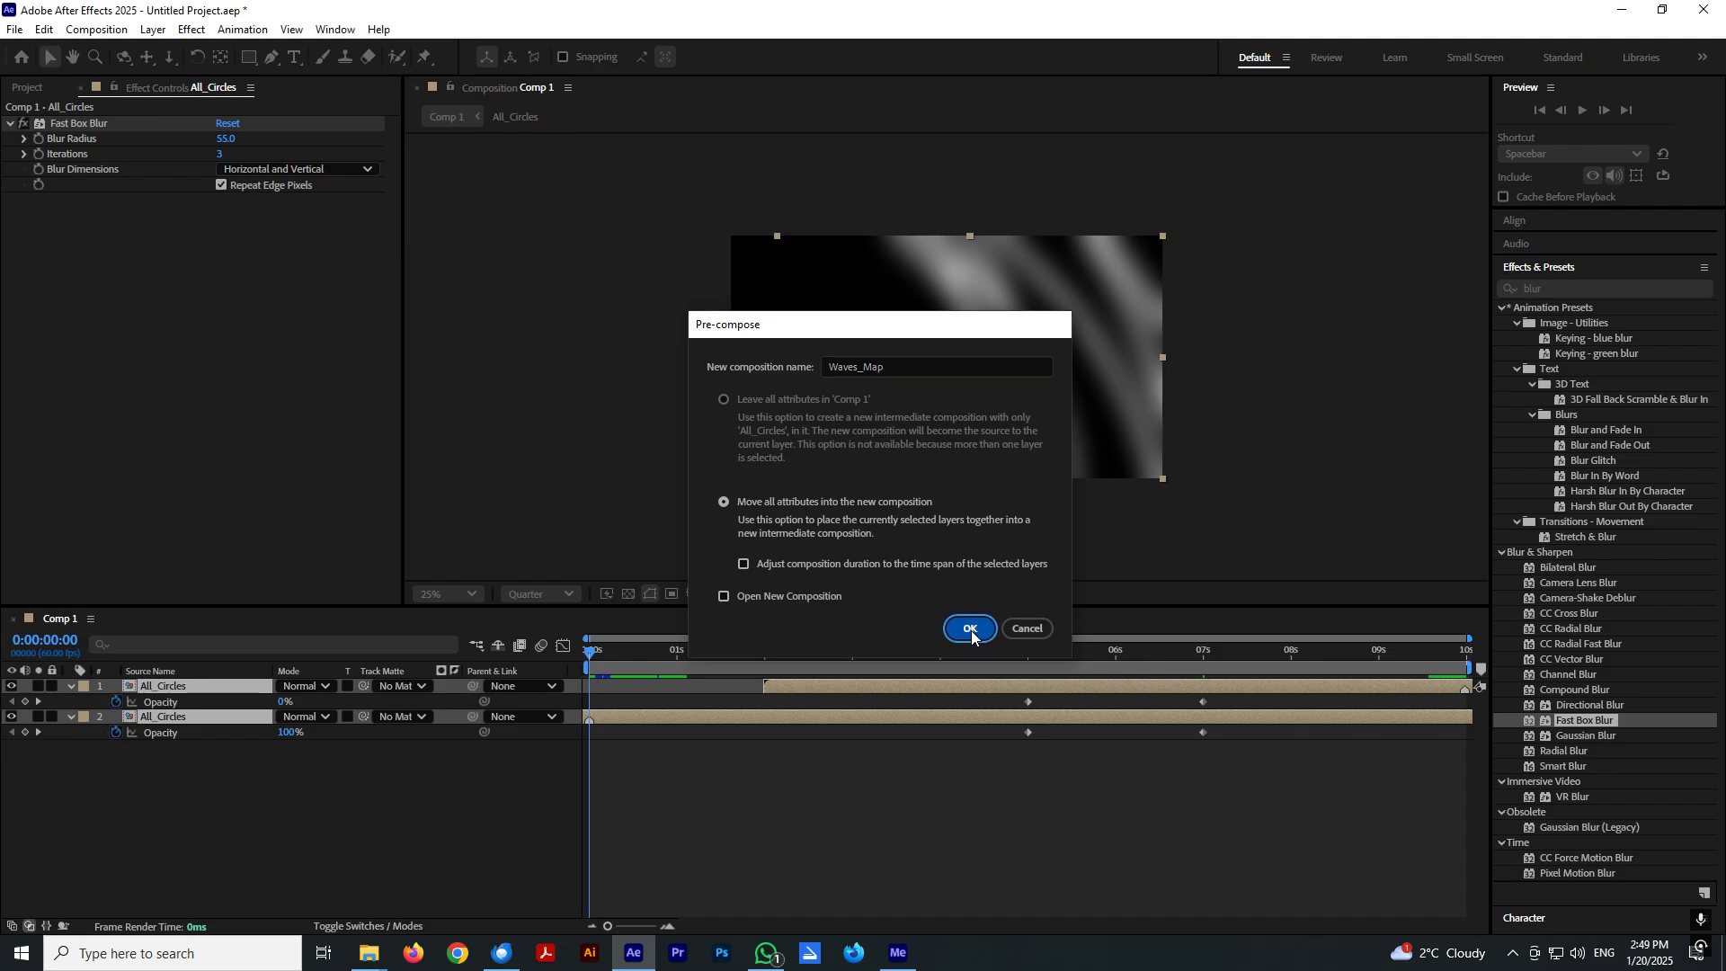
Open the main composition's Composition Settings.
{"action": "left_click", "coordinate": [244, 755]}
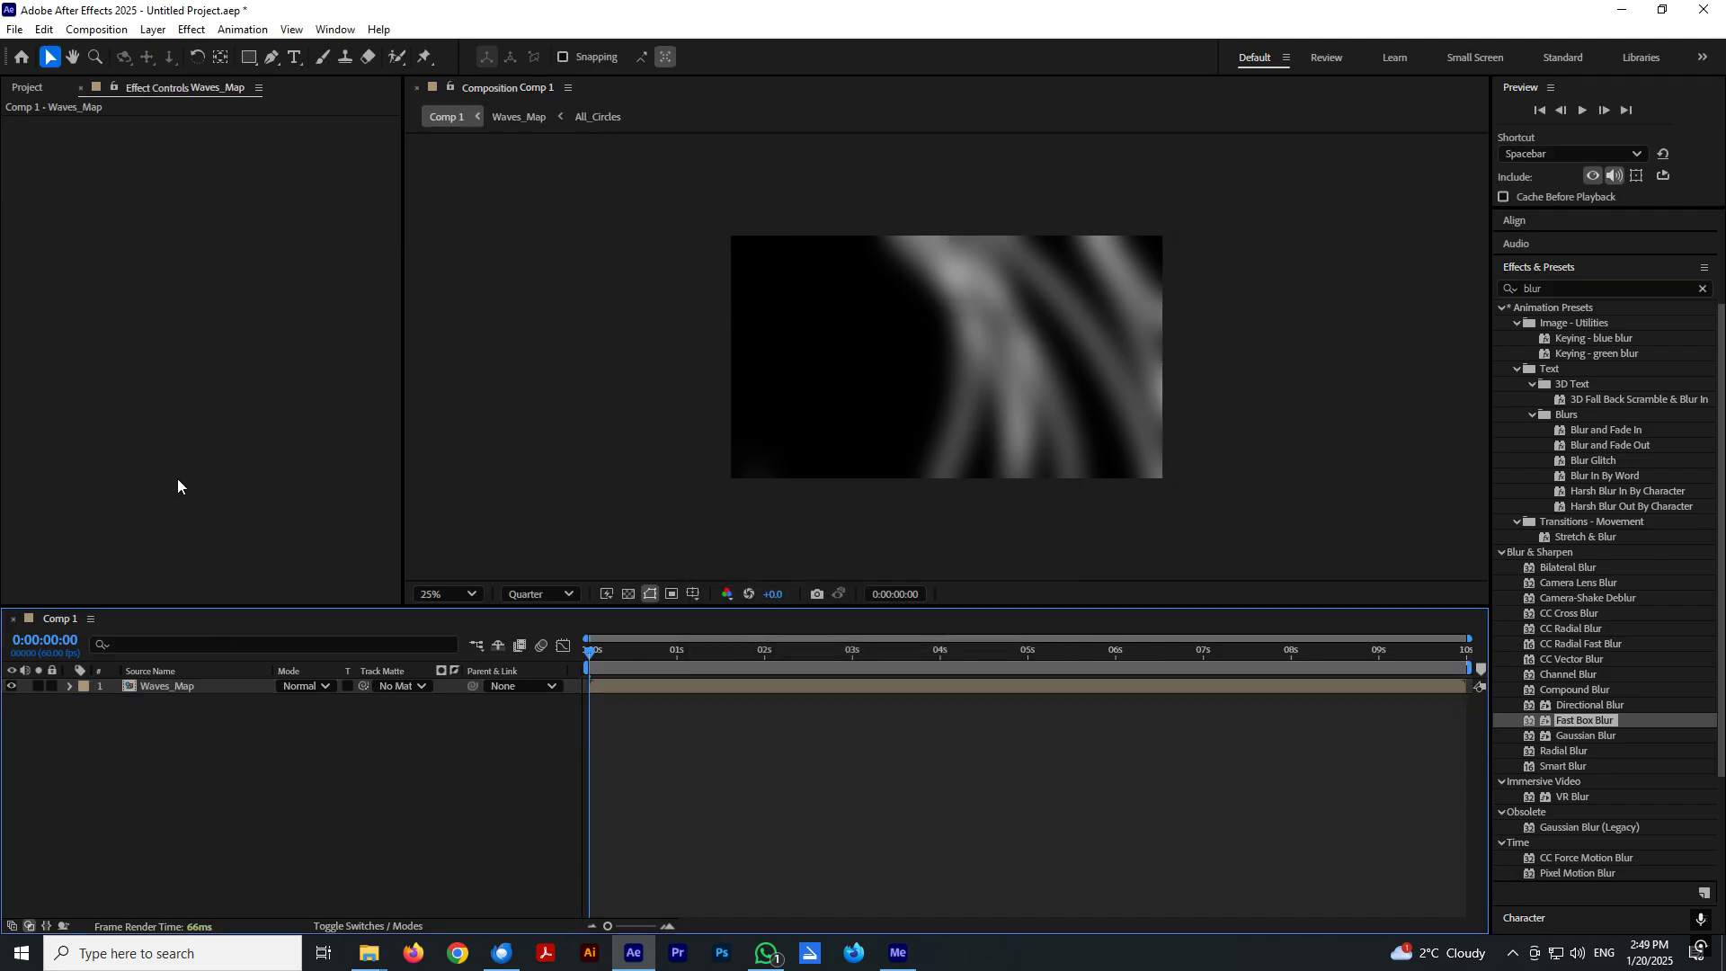
{"action": "left_click", "coordinate": [97, 28]}
{"action": "left_click", "coordinate": [146, 76]}
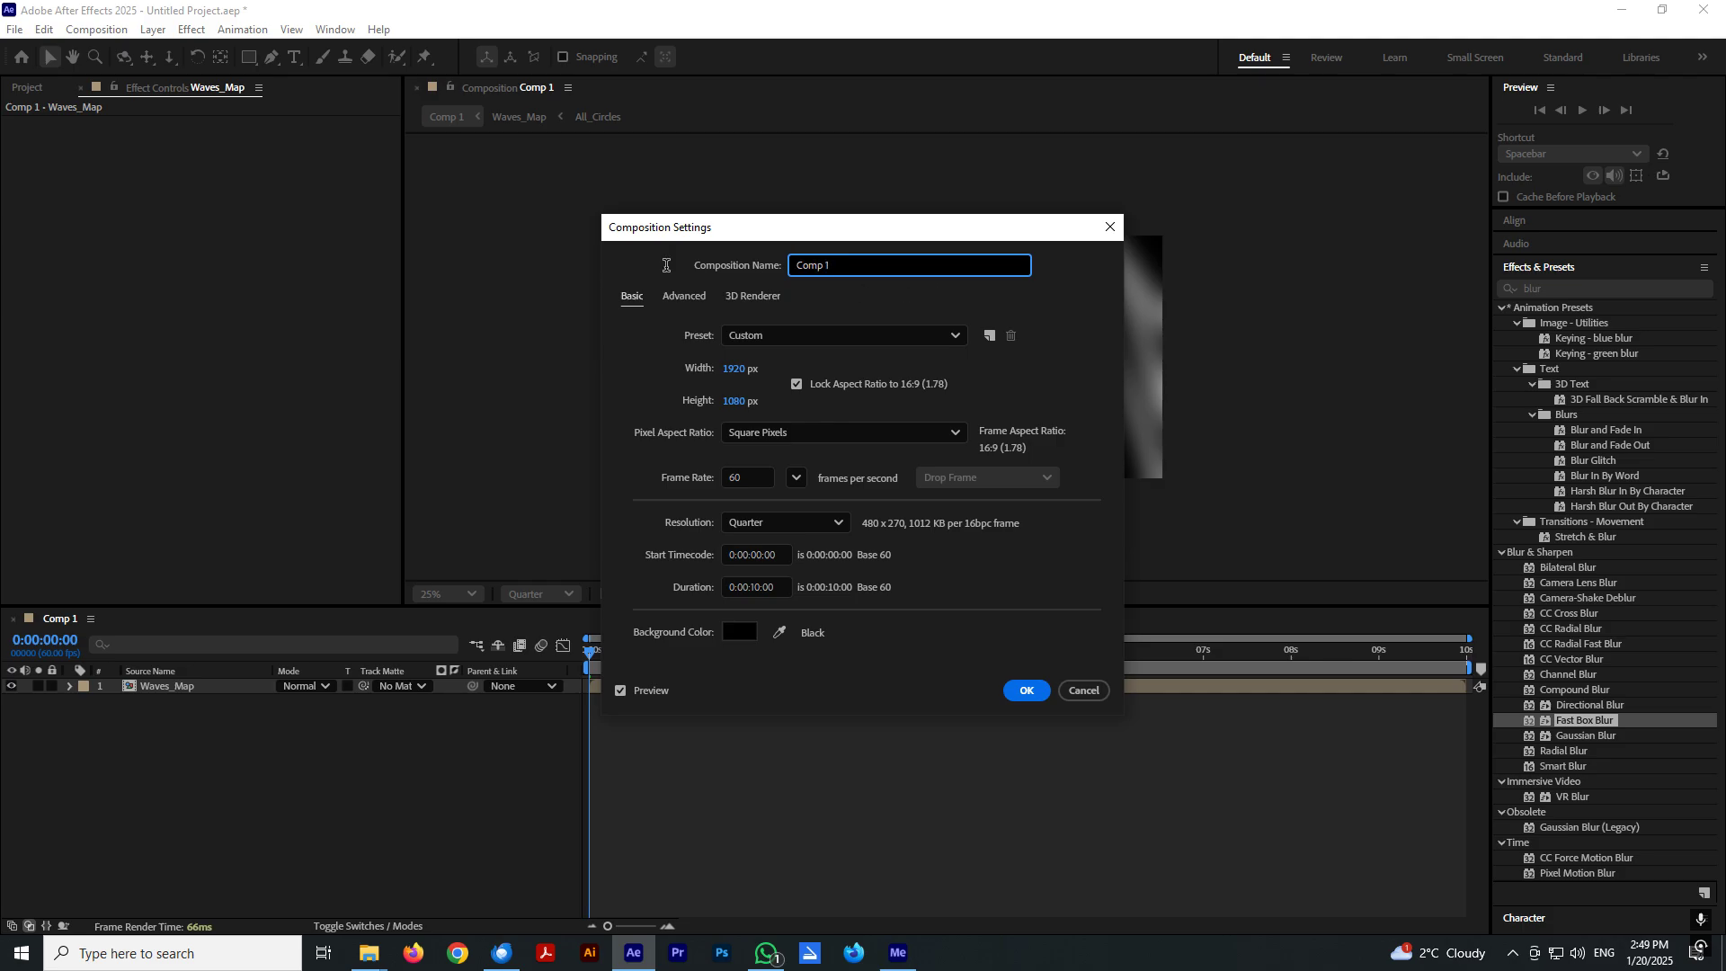
Name the composition 'Waving Flag' and scrub the timeline to review Waves_Map.
{"action": "type", "text": "Waving Flag"}
{"action": "left_click", "coordinate": [1028, 692]}
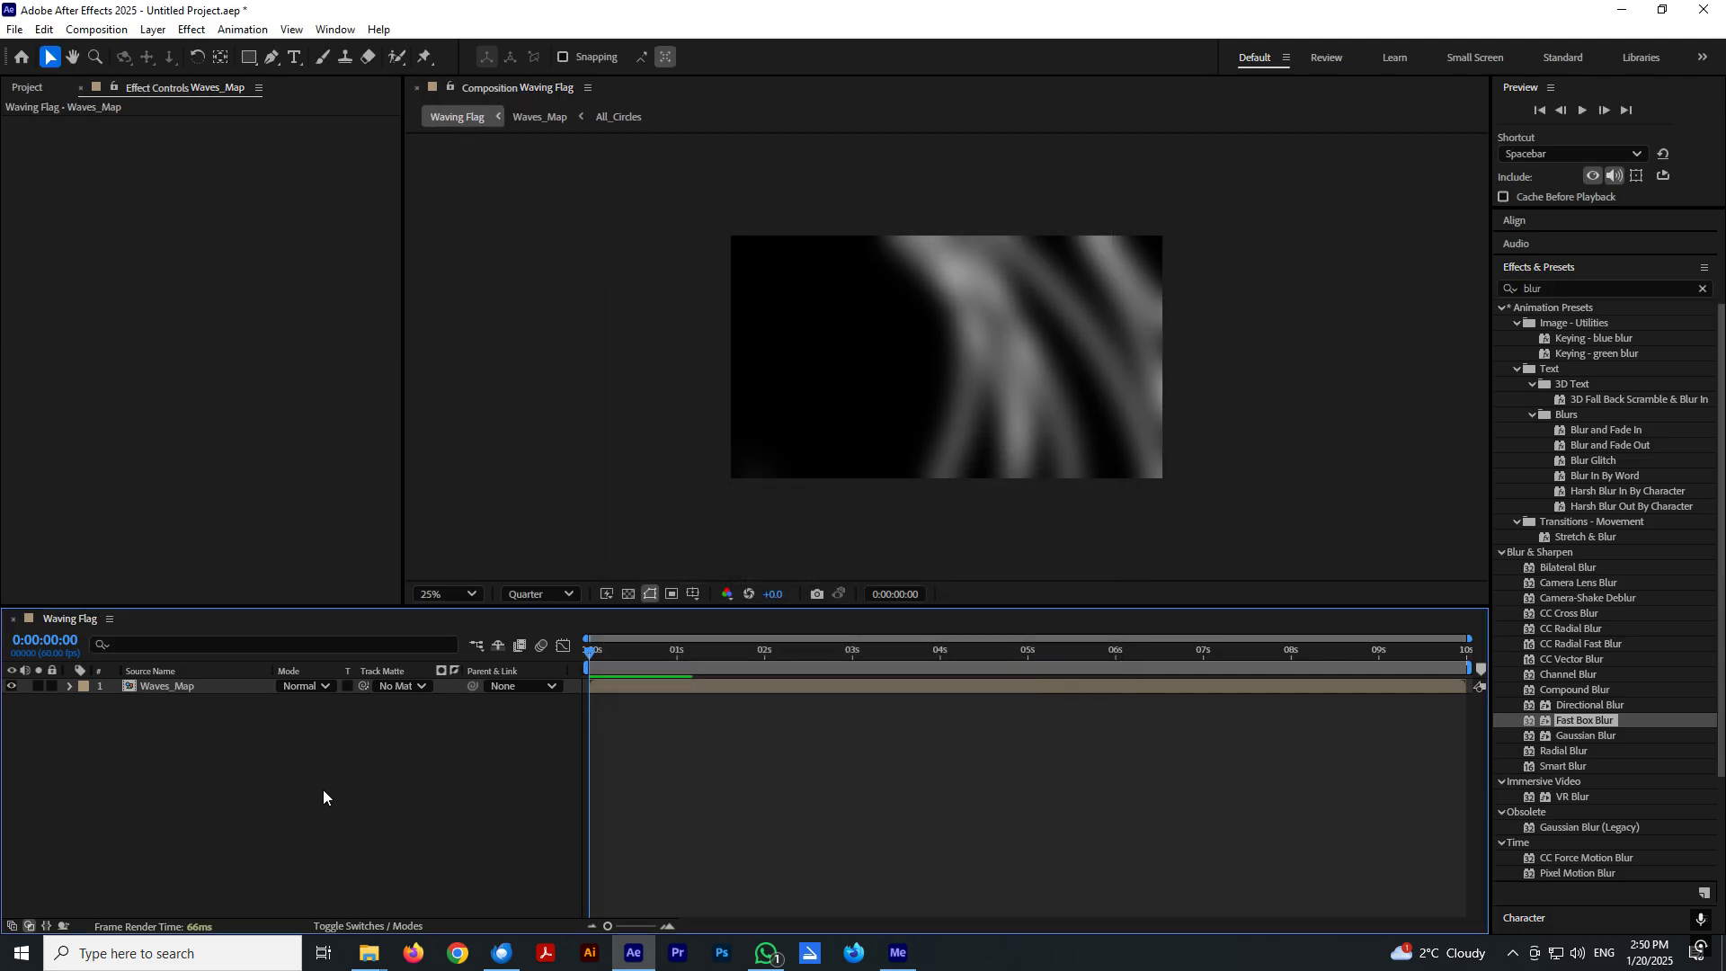
{"action": "left_click", "coordinate": [184, 685]}
{"action": "left_click", "coordinate": [219, 769]}
{"action": "key", "text": "ctrl+a"}
{"action": "left_click_drag", "start_coordinate": [620, 665], "coordinate": [570, 667]}
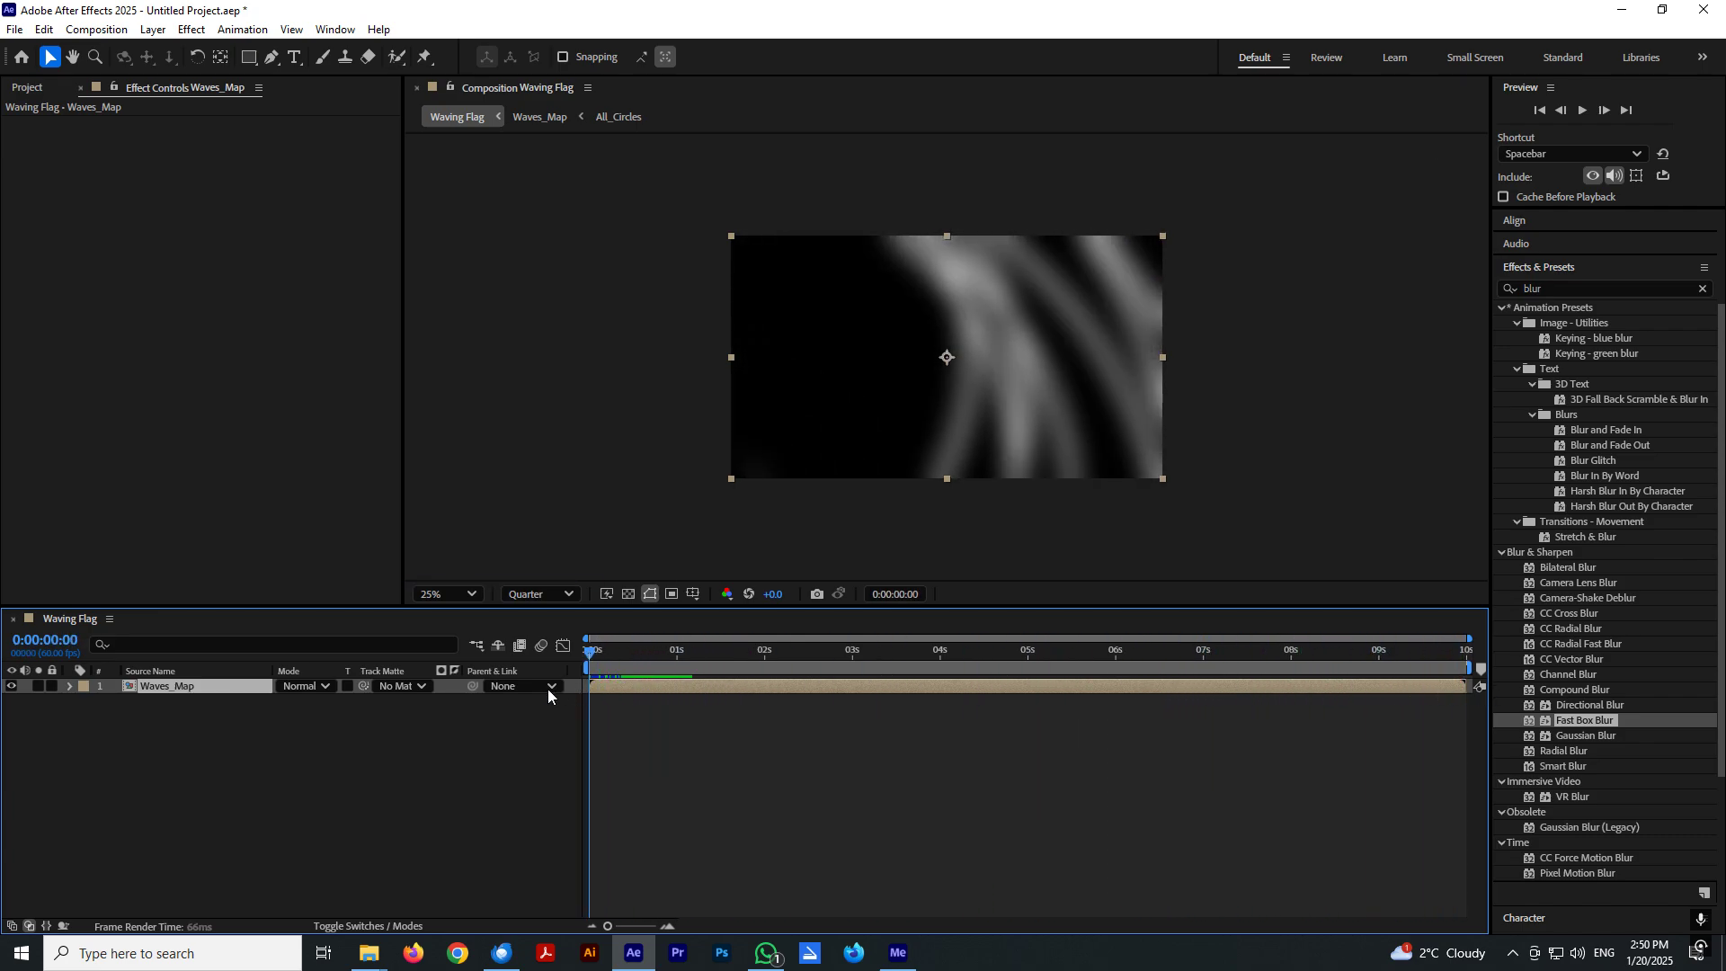
{"action": "left_click", "coordinate": [254, 781]}
Add a medium gray 1920×1080 solid, Gray Solid 1, above Waves_Map in Waving Flag.
{"action": "right_click", "coordinate": [226, 773]}
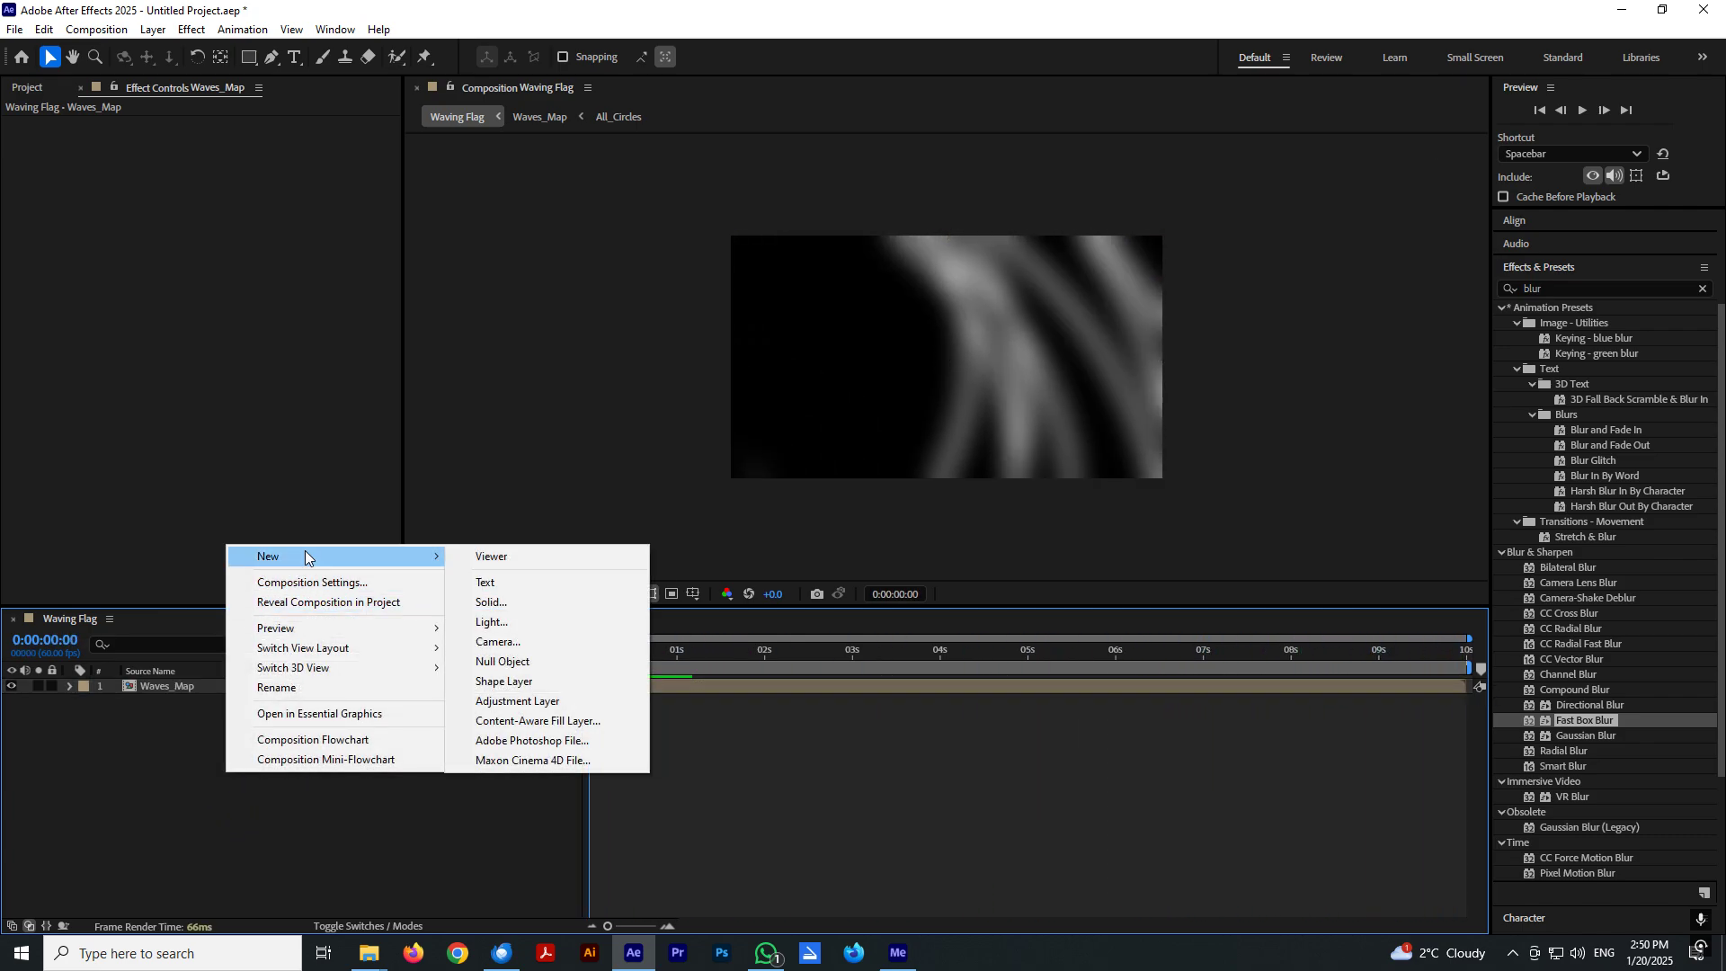
{"action": "left_click", "coordinate": [517, 559]}
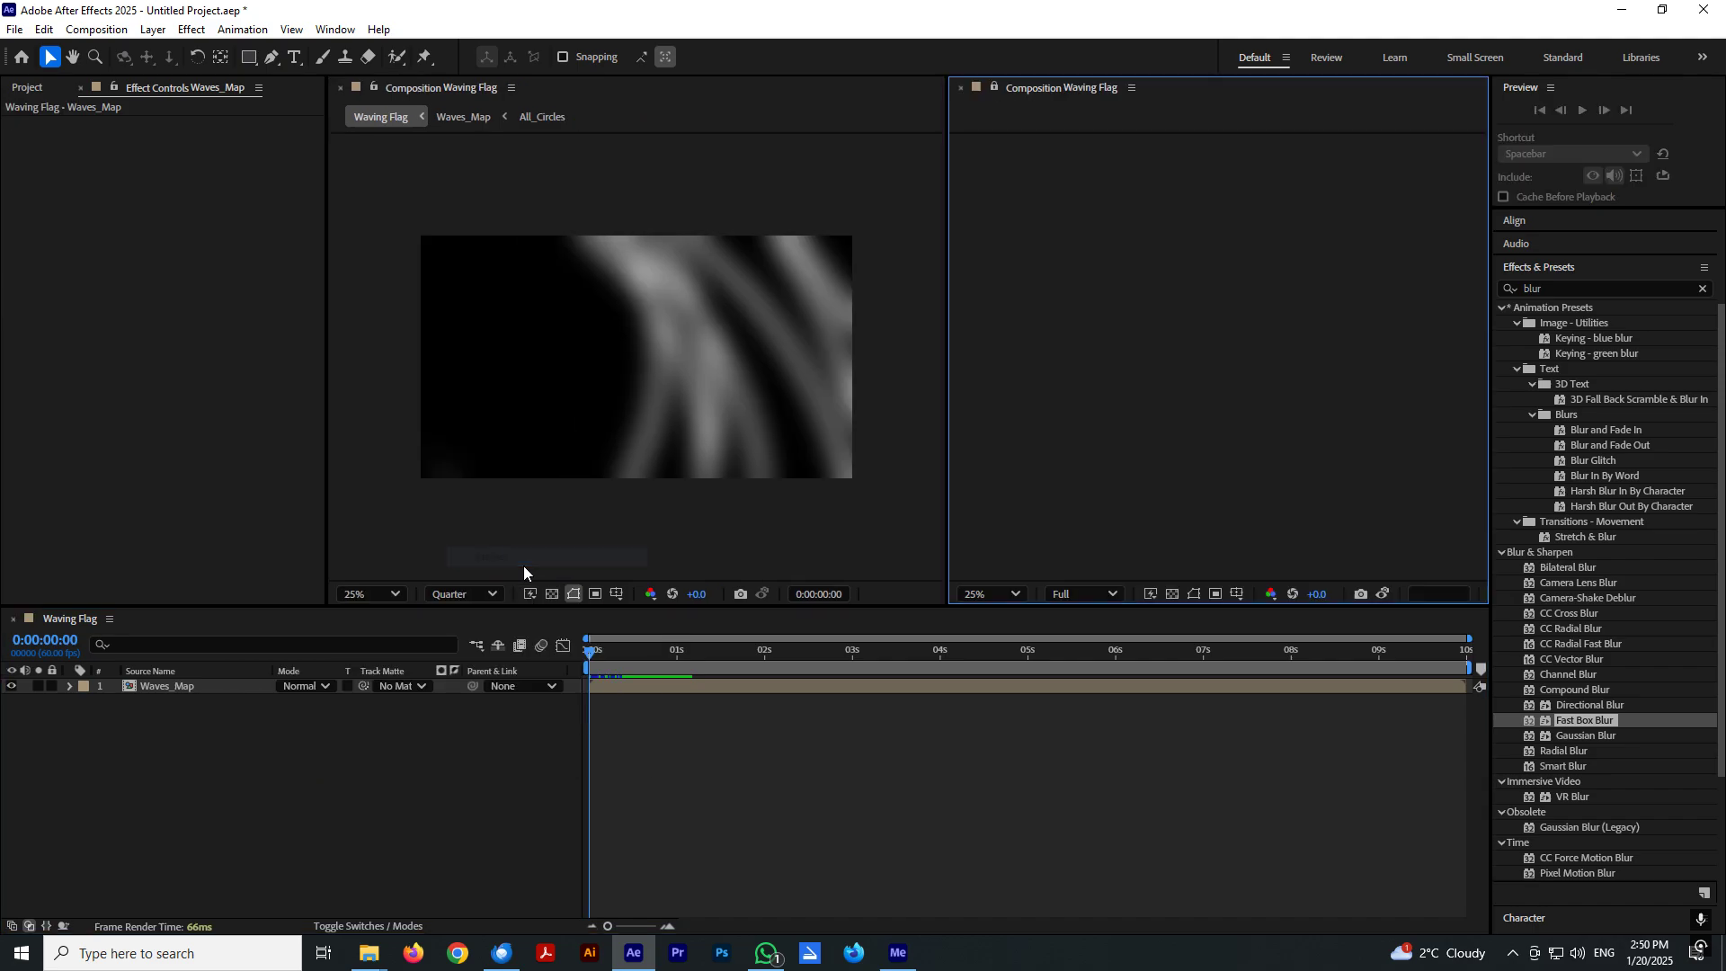
{"action": "left_click", "coordinate": [957, 86]}
{"action": "right_click", "coordinate": [295, 705]}
{"action": "mouse_move", "coordinate": [352, 545]}
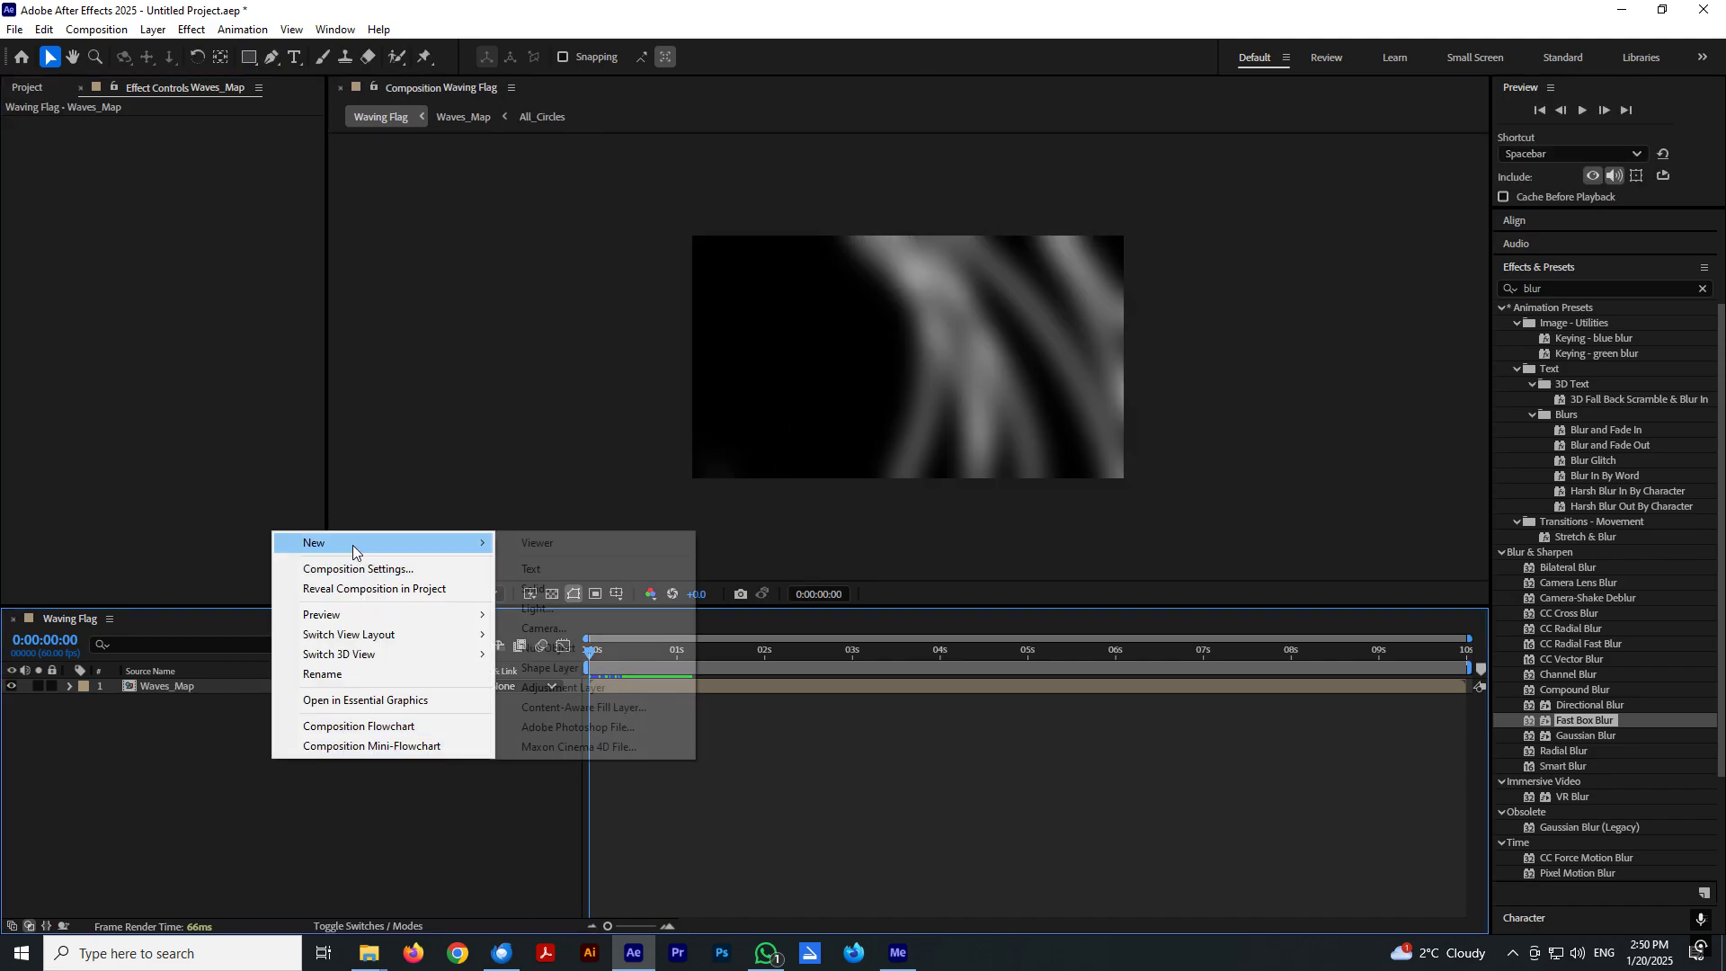
{"action": "left_click", "coordinate": [557, 589]}
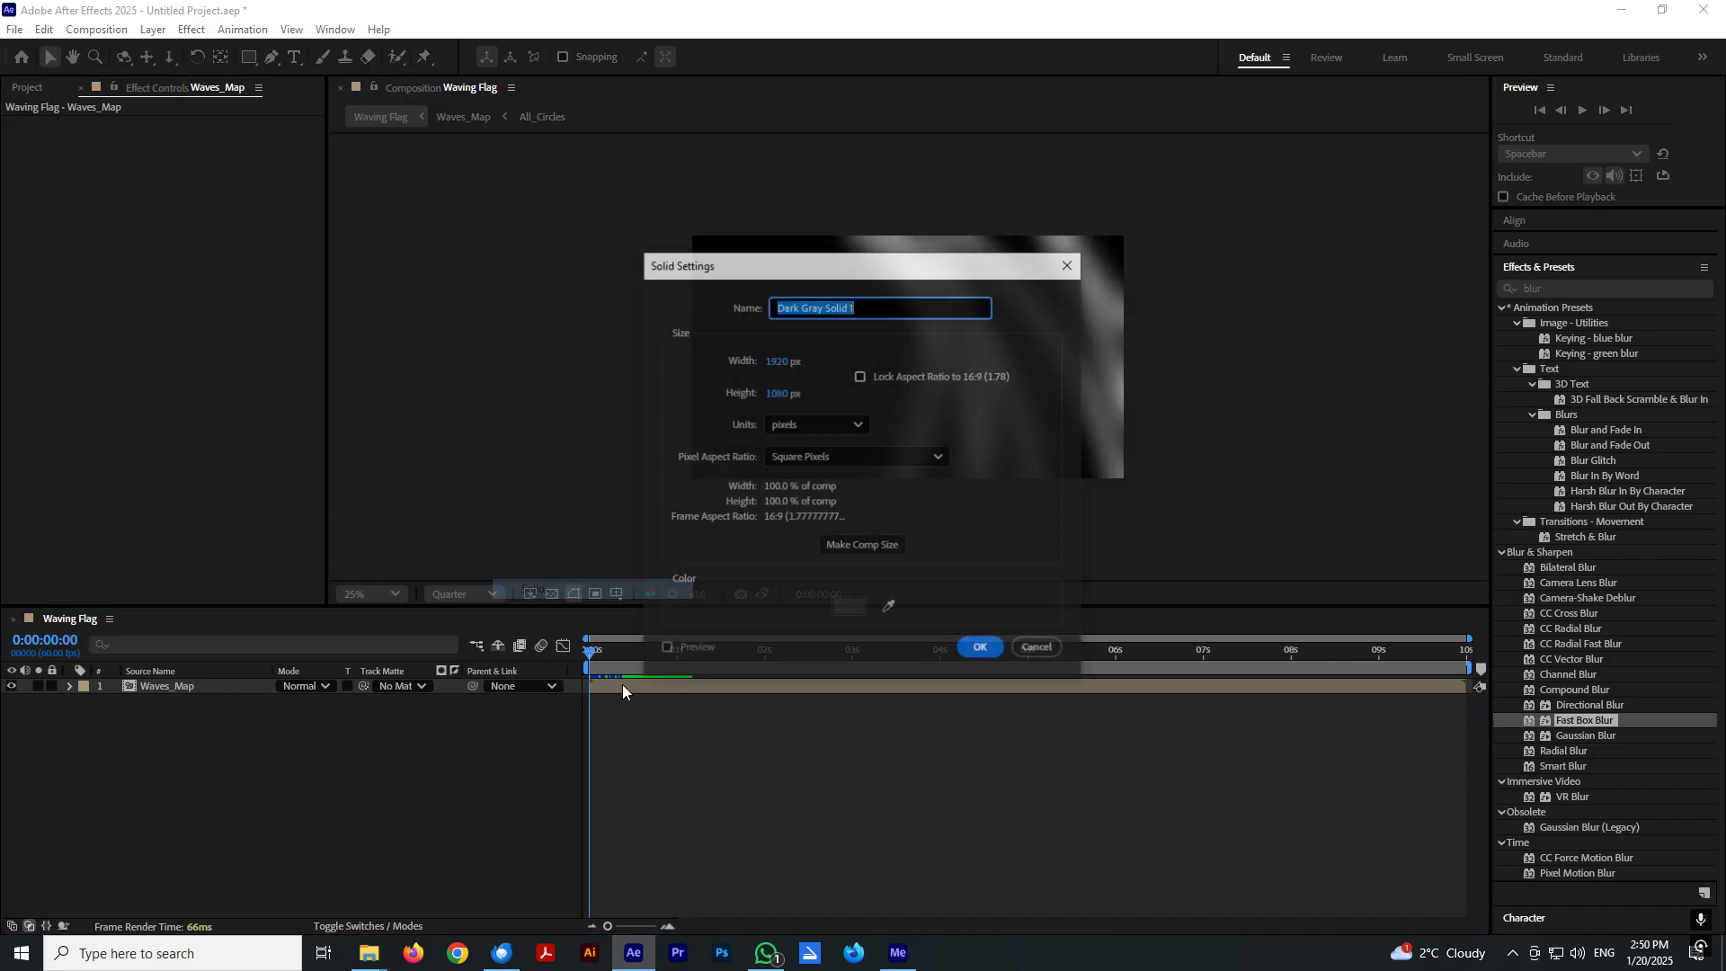
{"action": "left_click", "coordinate": [848, 605]}
{"action": "left_click_drag", "start_coordinate": [685, 488], "coordinate": [605, 482]}
{"action": "left_click", "coordinate": [1039, 370]}
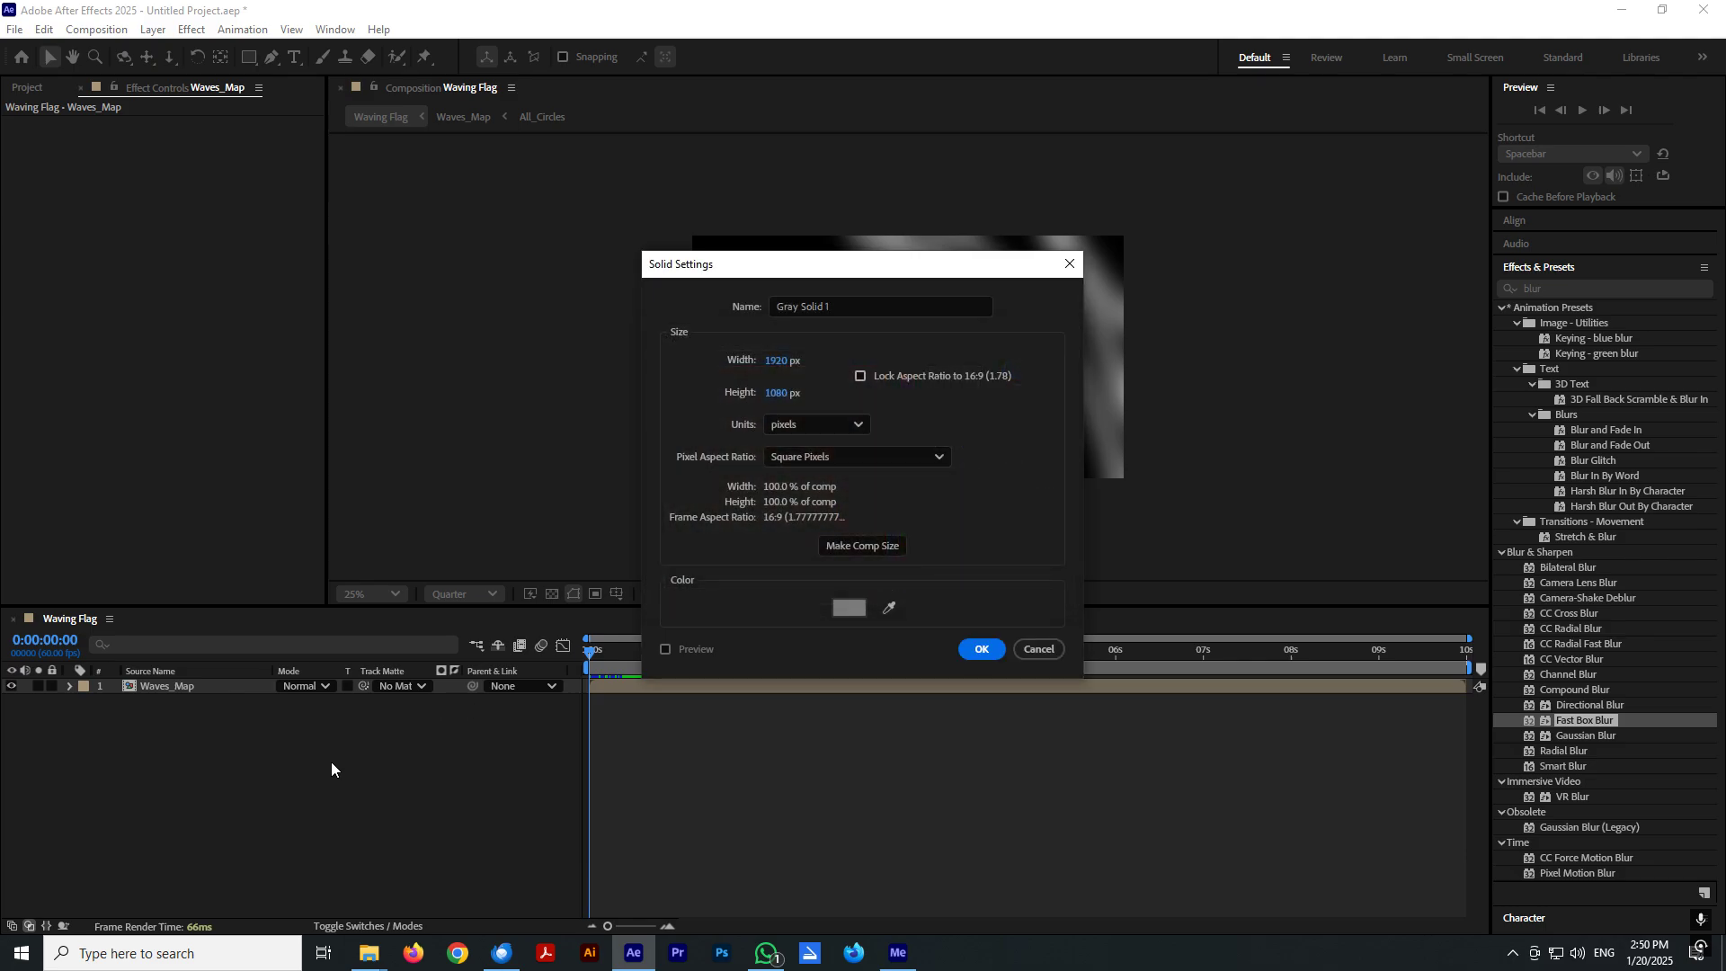
{"action": "left_click", "coordinate": [965, 655]}
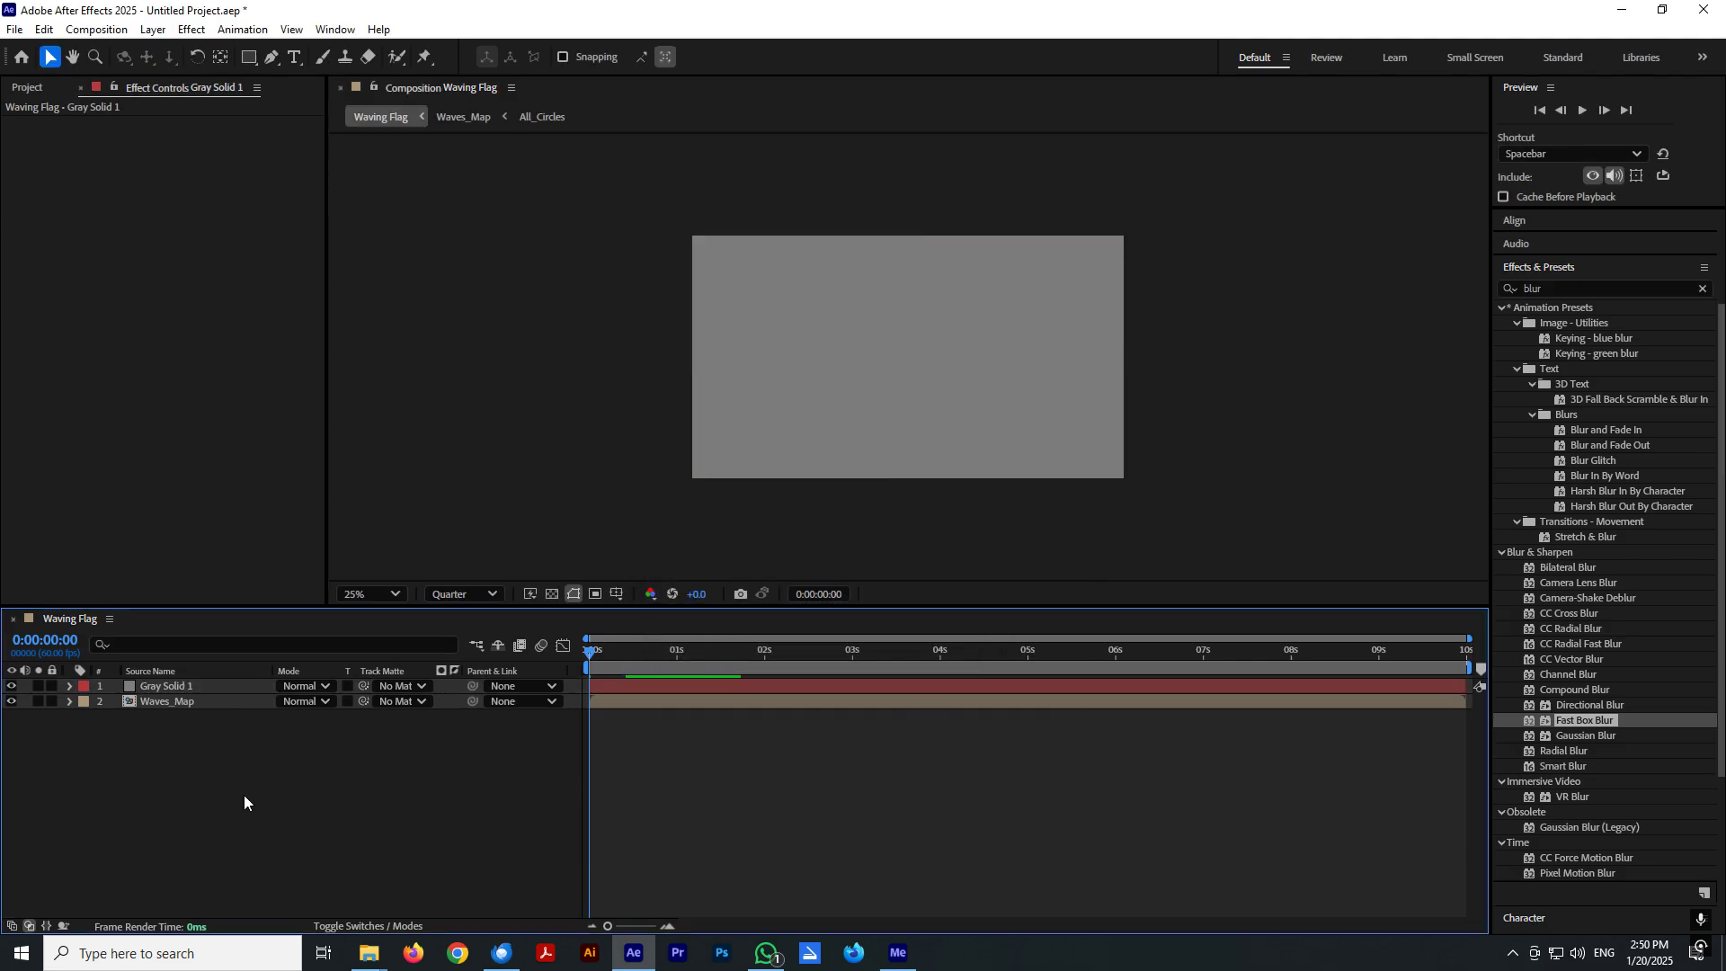
Pre-compose Gray Solid 1 into a new composition named 'Flag', keeping all attributes, and open it.
{"action": "right_click", "coordinate": [186, 692]}
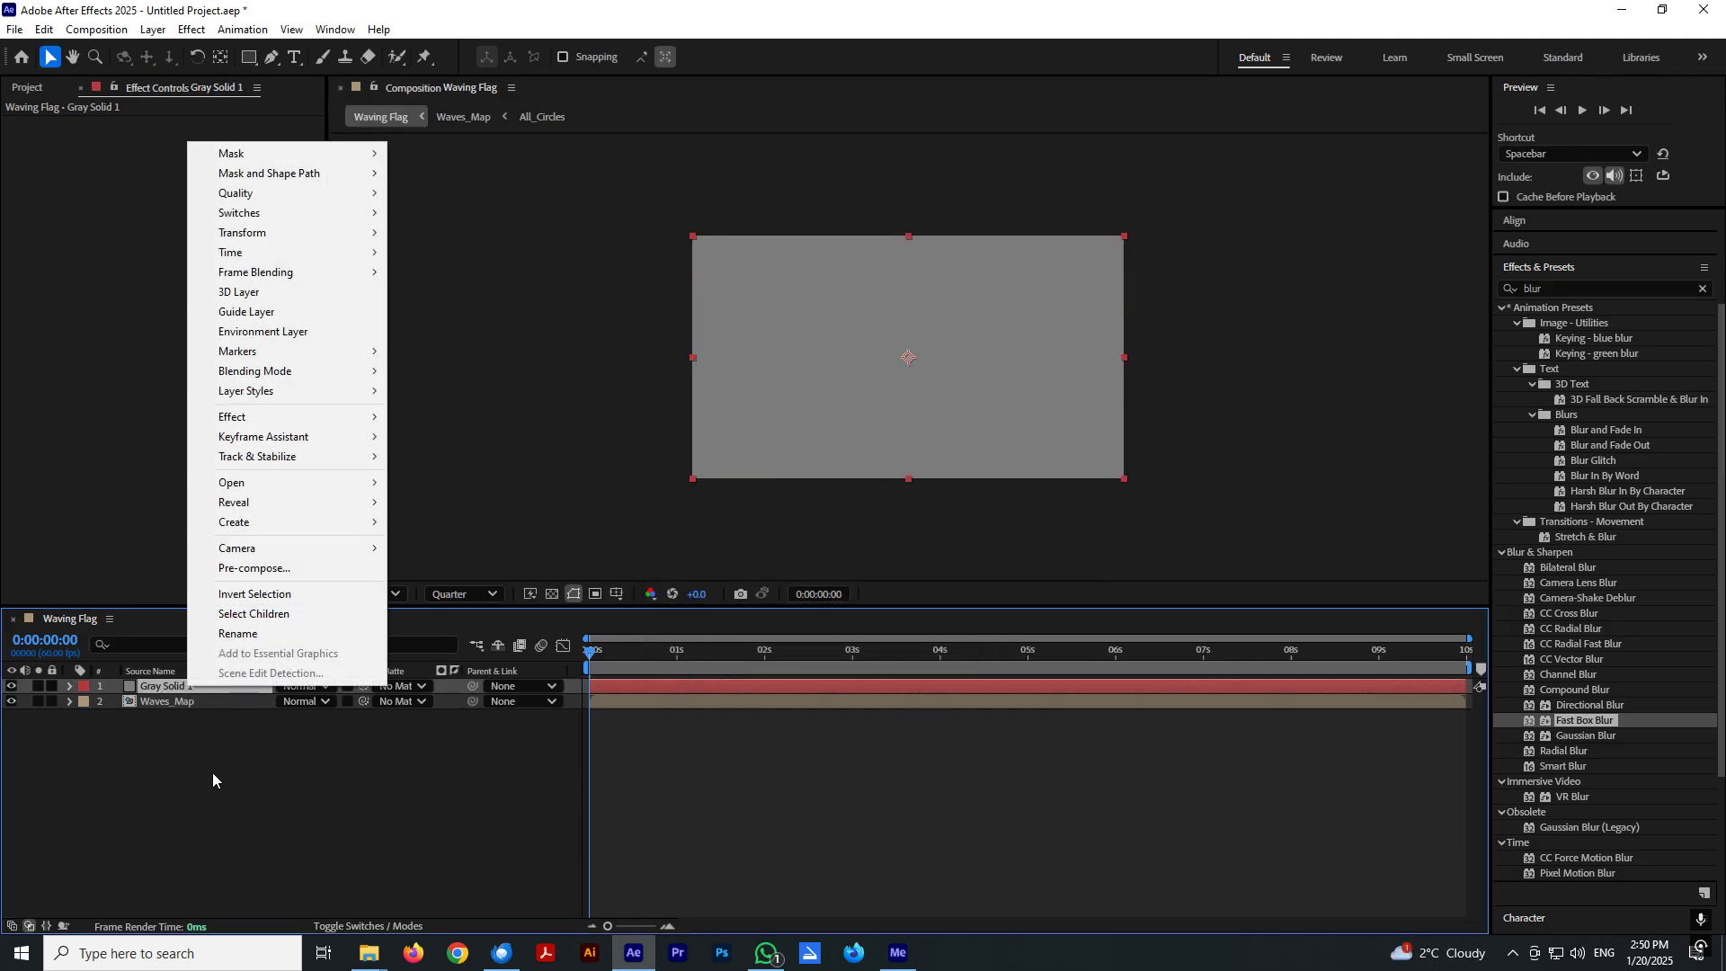
{"action": "left_click", "coordinate": [255, 569]}
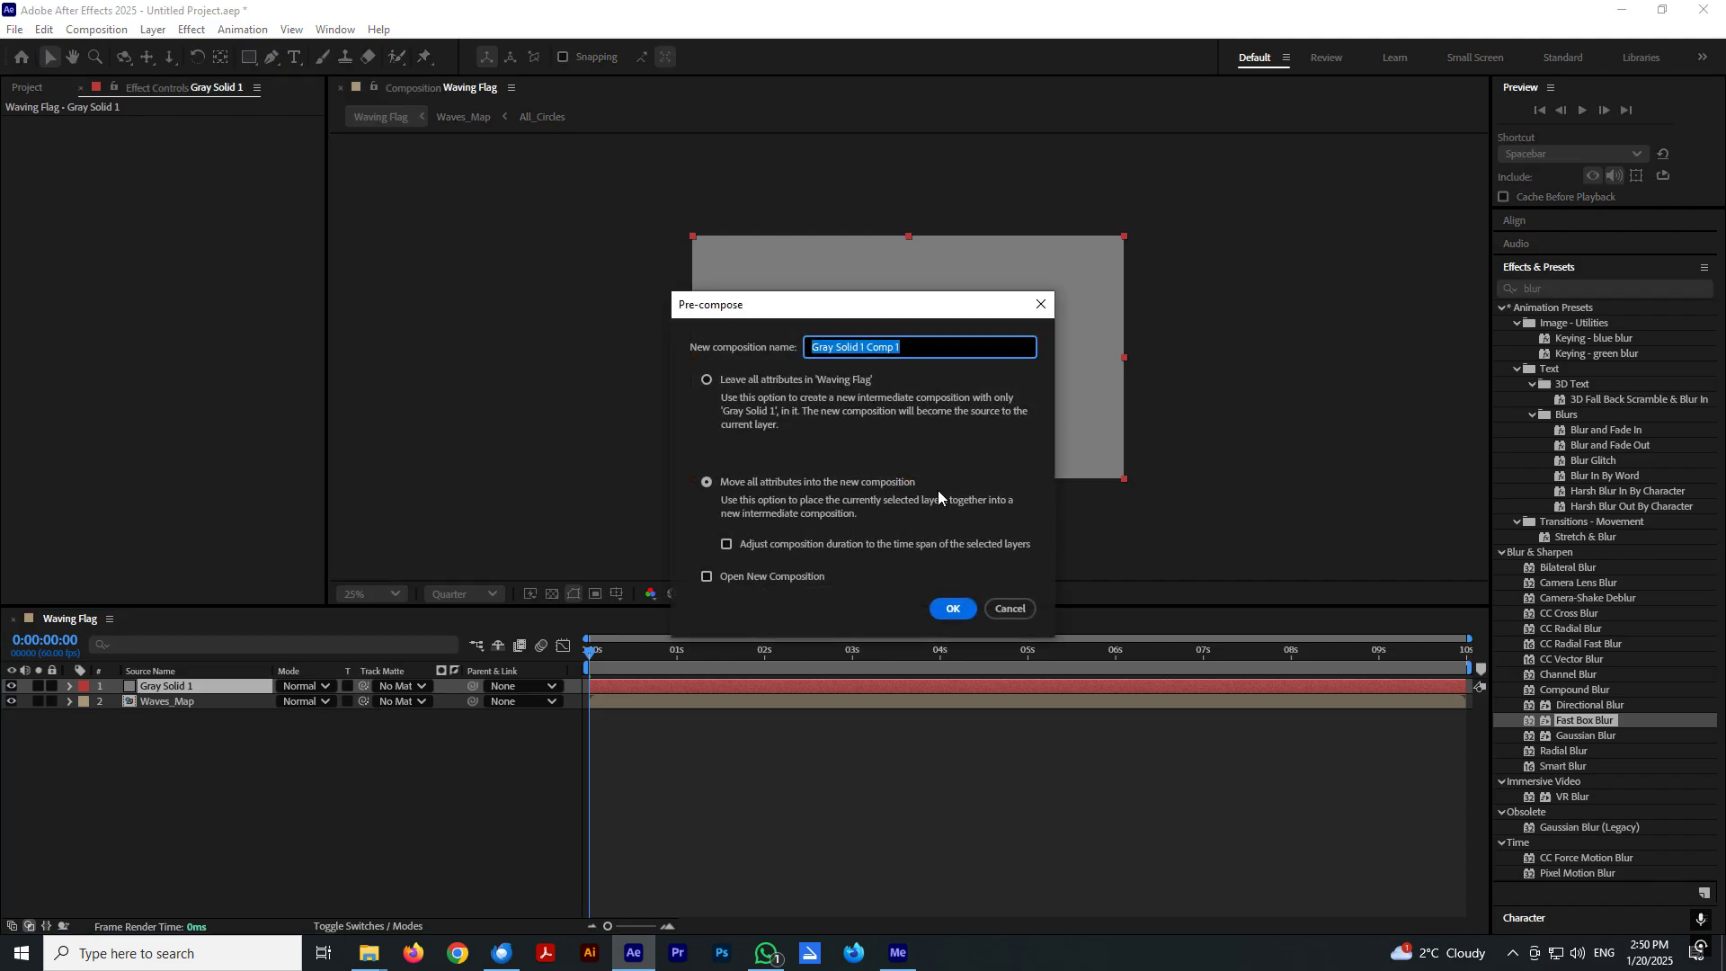
{"action": "left_click_drag", "start_coordinate": [896, 311], "coordinate": [1050, 411]}
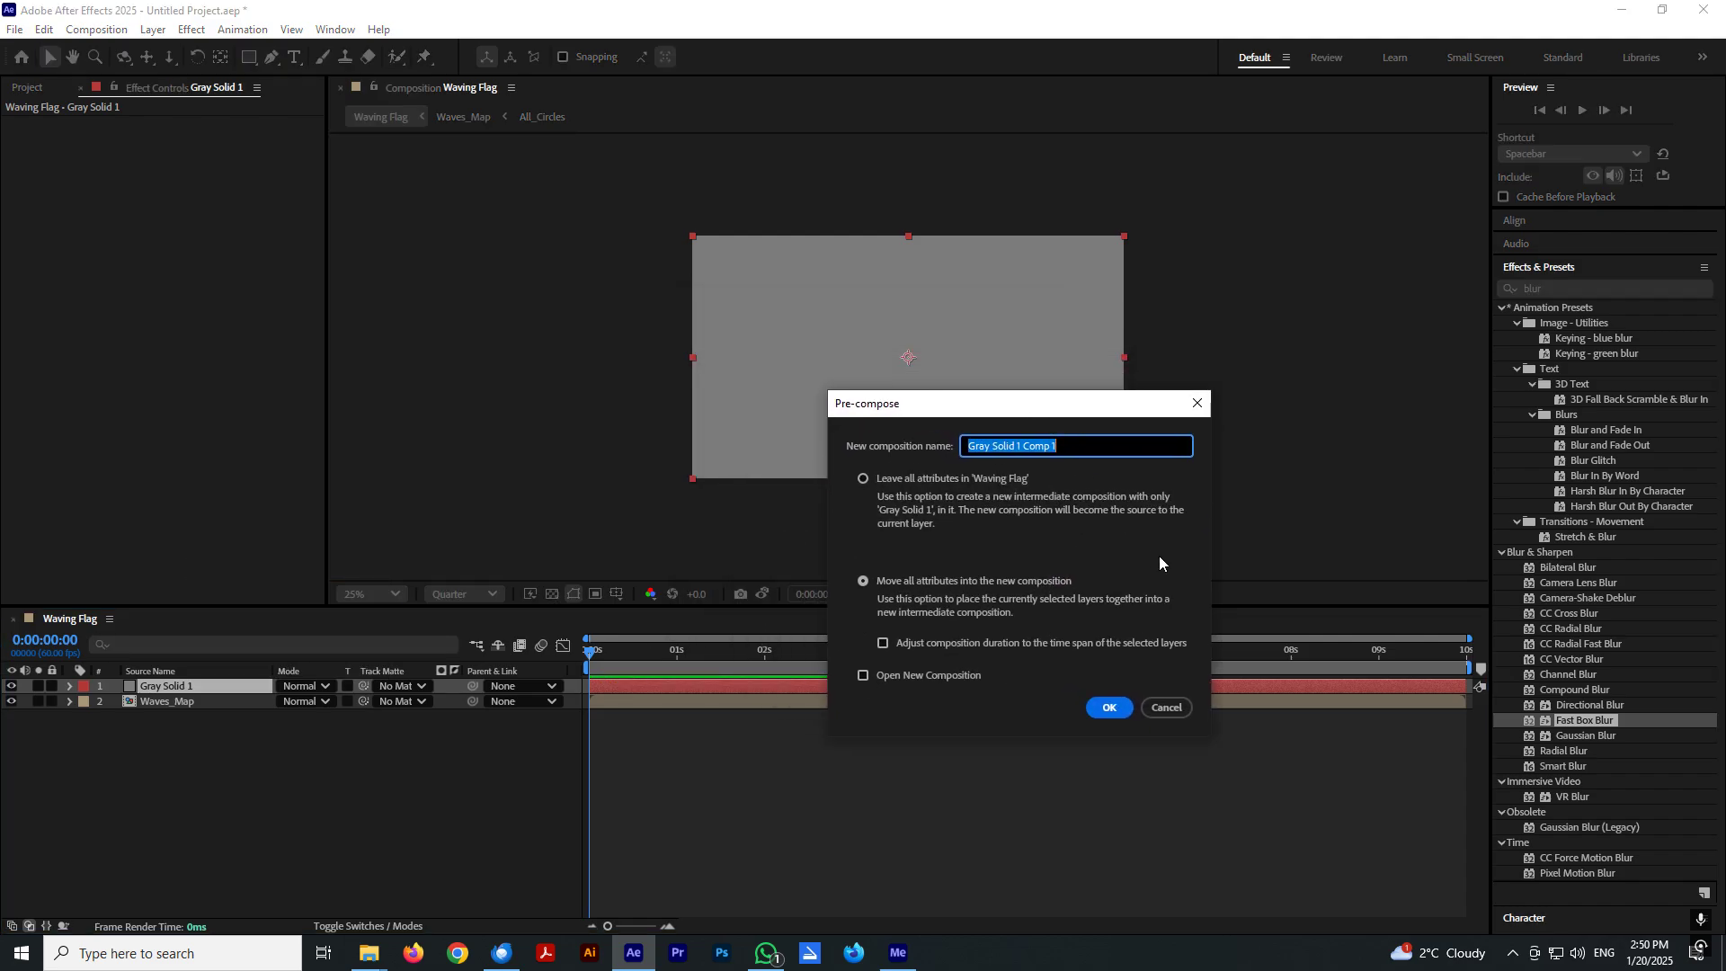
{"action": "type", "text": "Falg"}
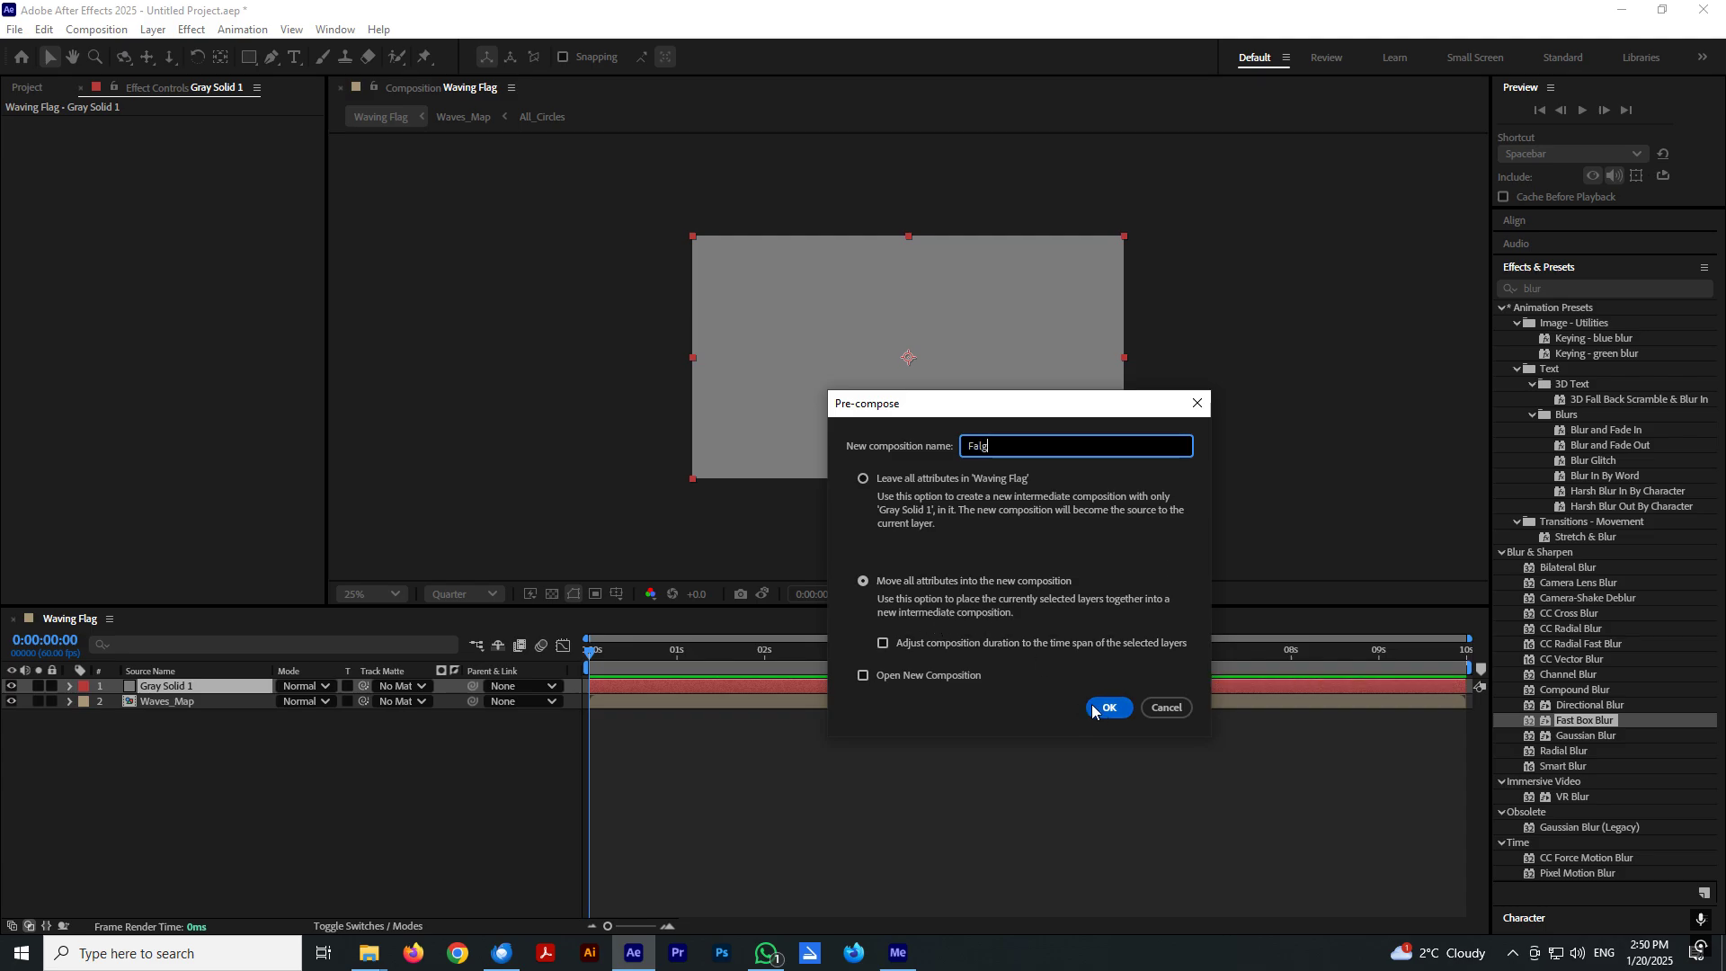
{"action": "key", "text": "BackSpace"}
{"action": "key", "text": "BackSpace"}
{"action": "key", "text": "BackSpace"}
{"action": "type", "text": "lag"}
{"action": "left_click", "coordinate": [1107, 709]}
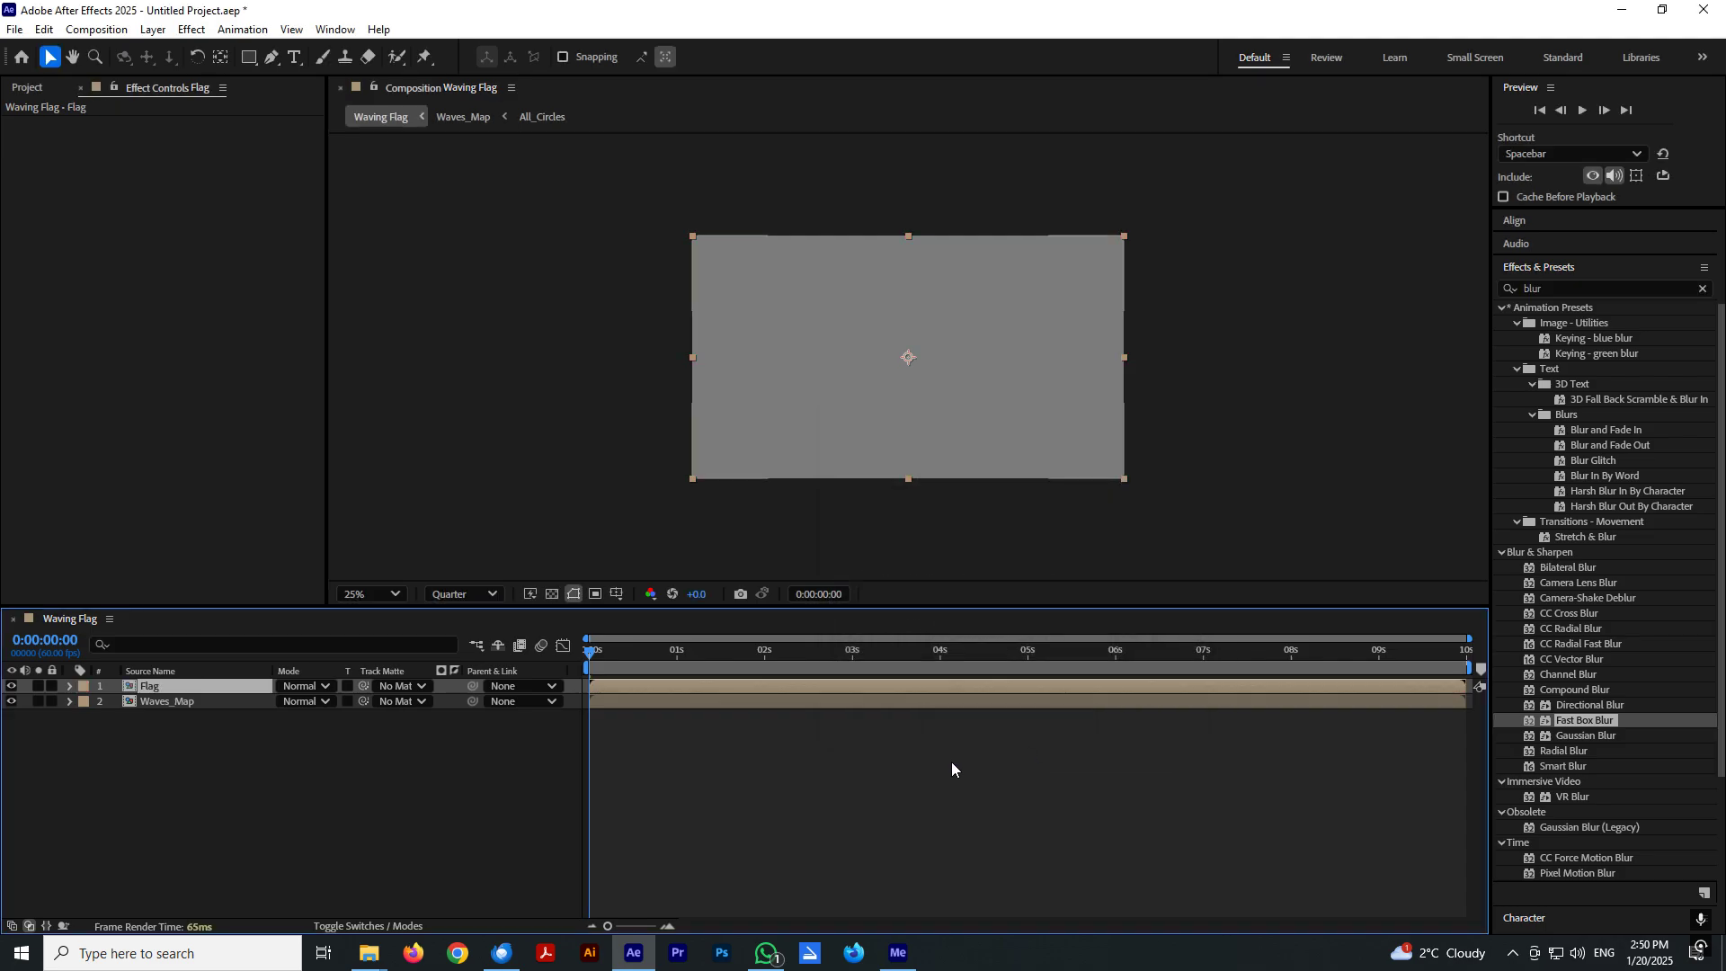
{"action": "left_click", "coordinate": [259, 762]}
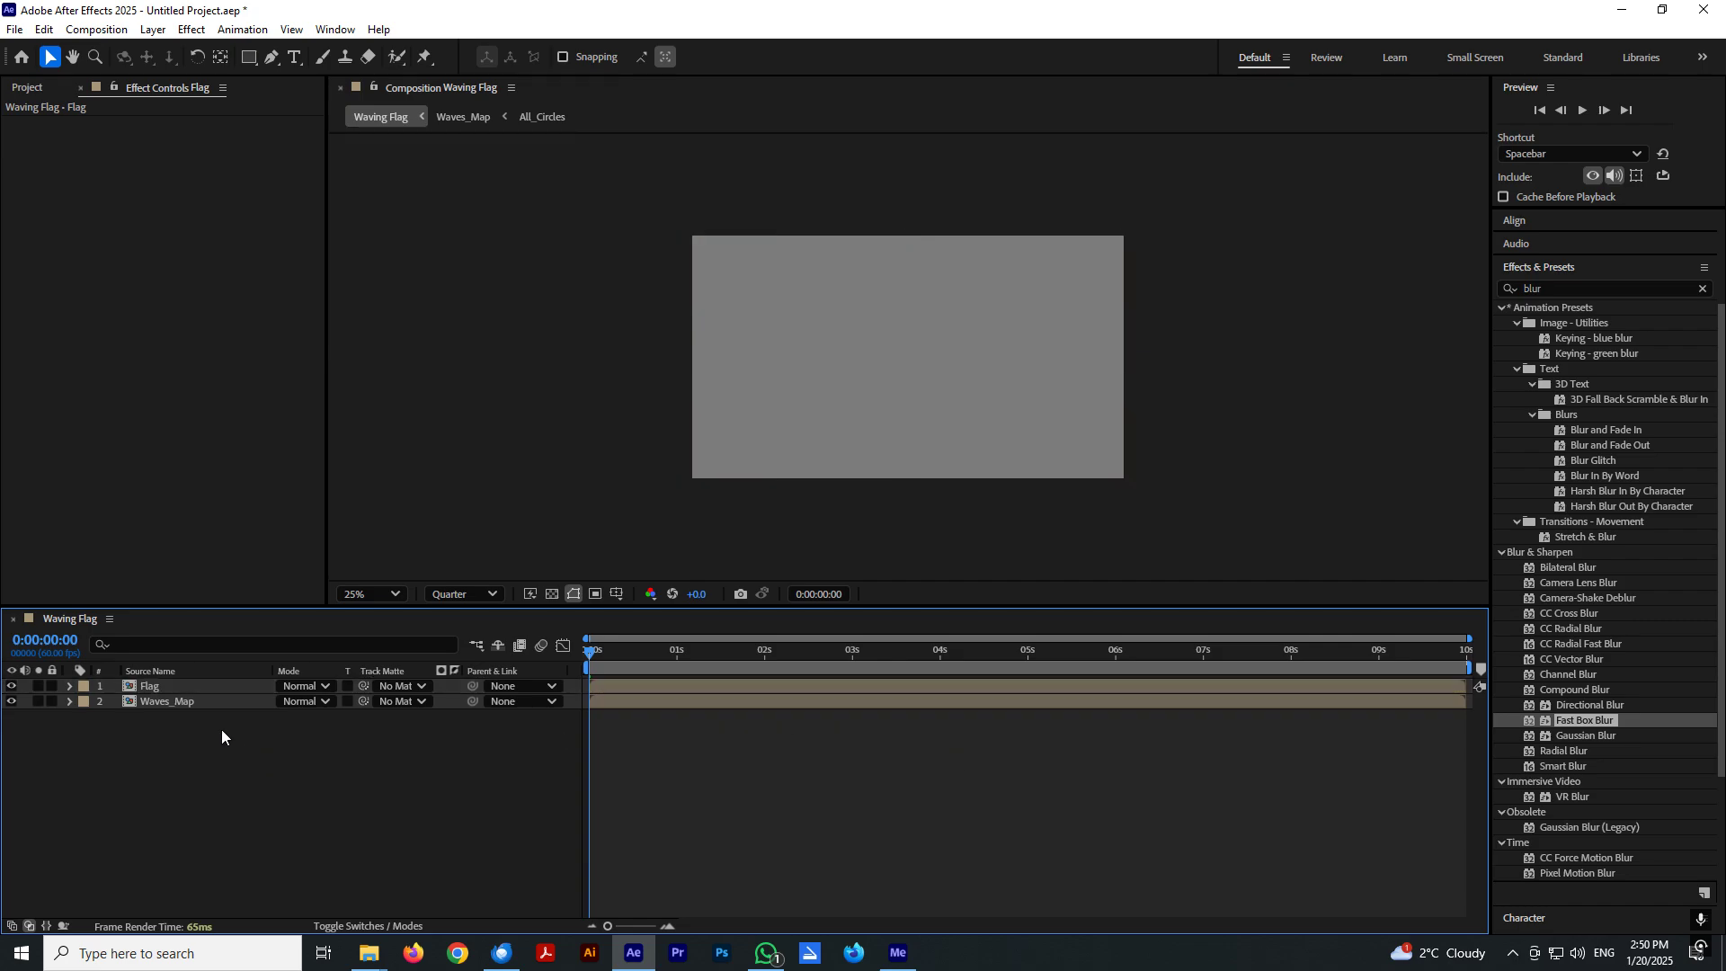
{"action": "double_click", "coordinate": [156, 685]}
Scale Gray Solid 1 down inside Flag so black shows around it, then return to Waving Flag.
{"action": "left_click", "coordinate": [976, 374]}
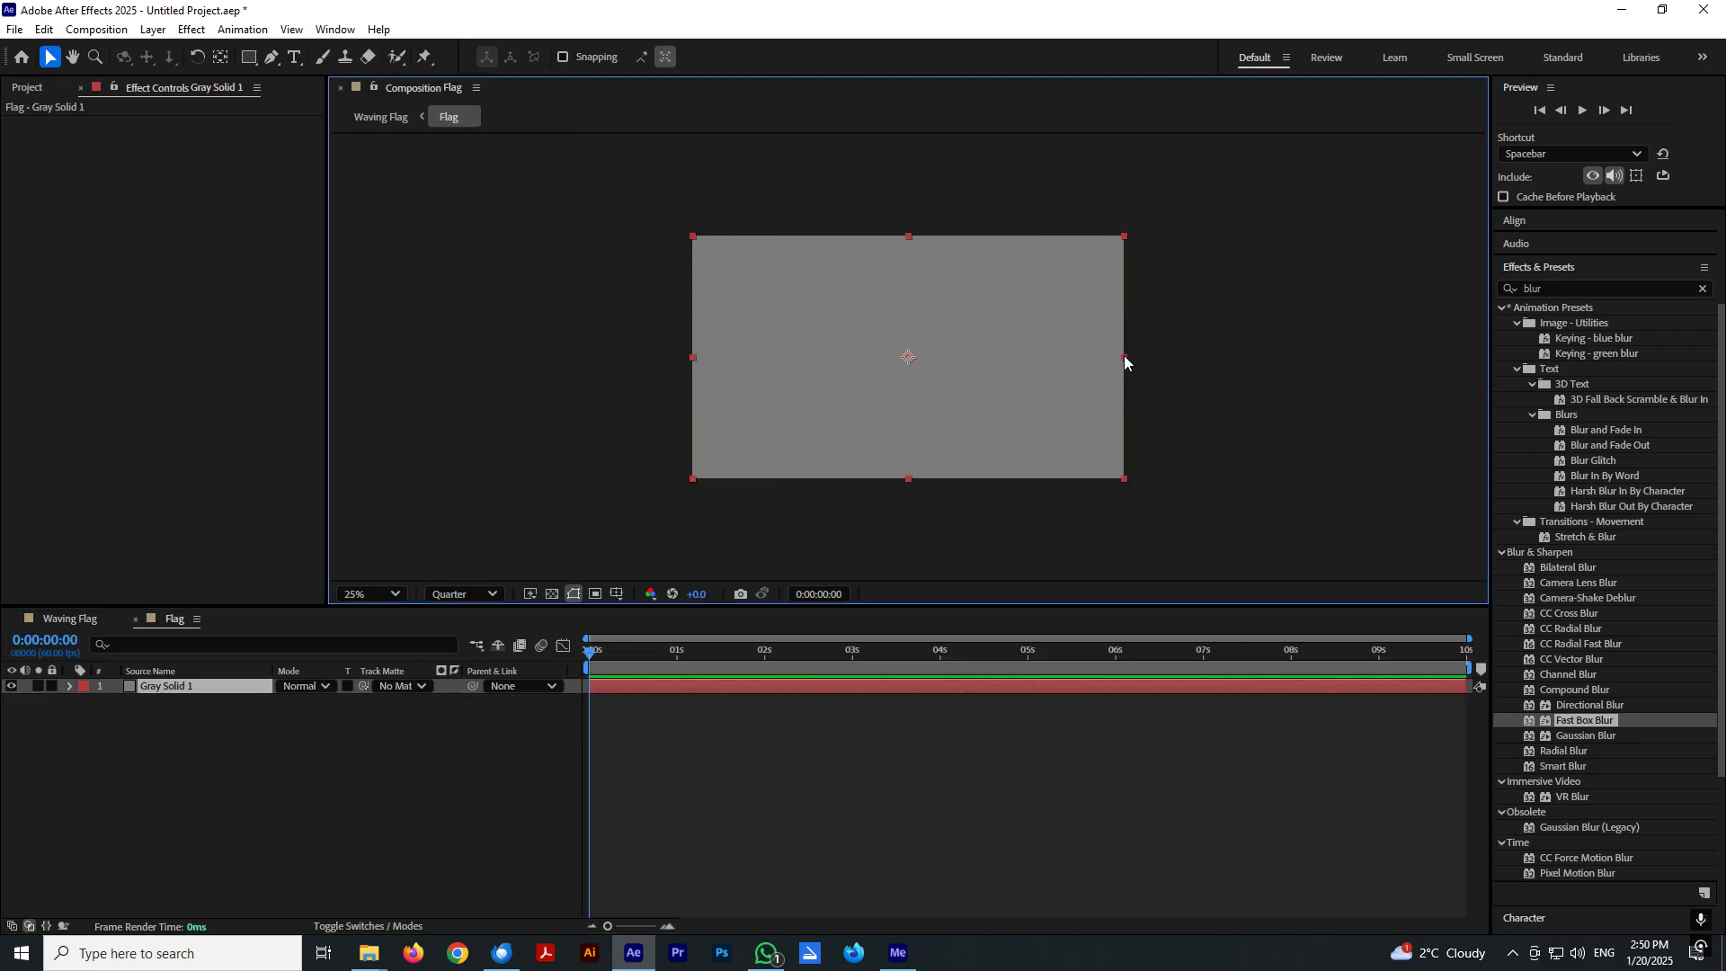
{"action": "left_click_drag", "start_coordinate": [1123, 356], "coordinate": [904, 364]}
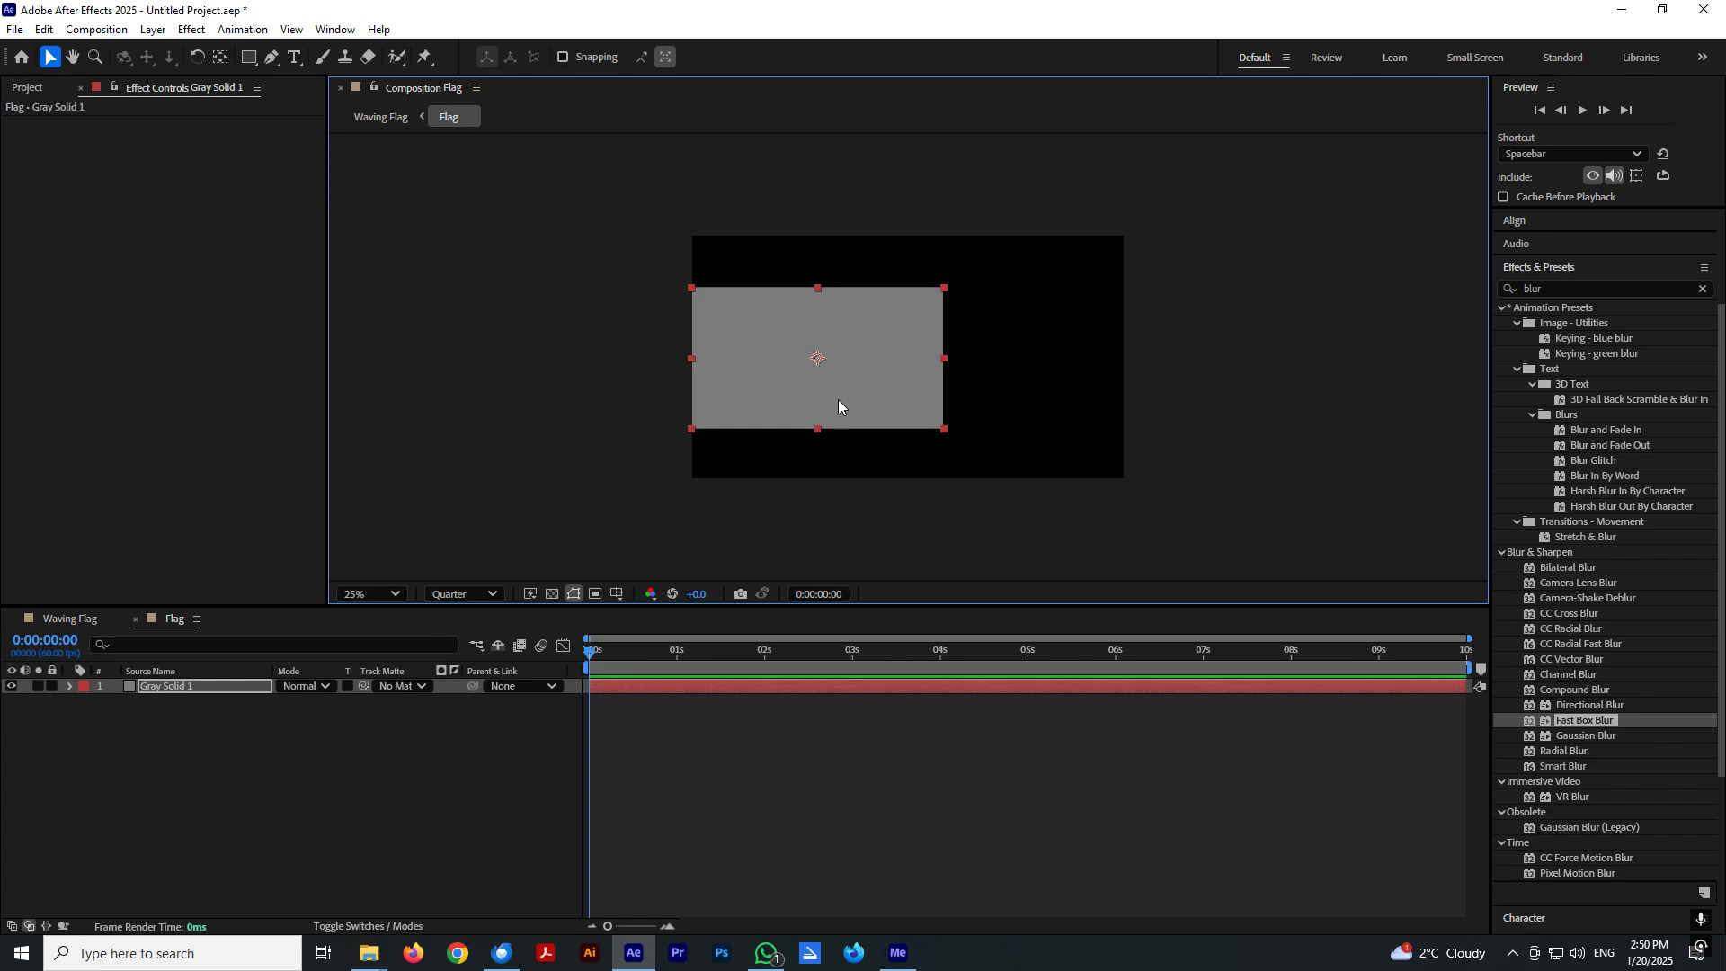
{"action": "left_click", "coordinate": [135, 618]}
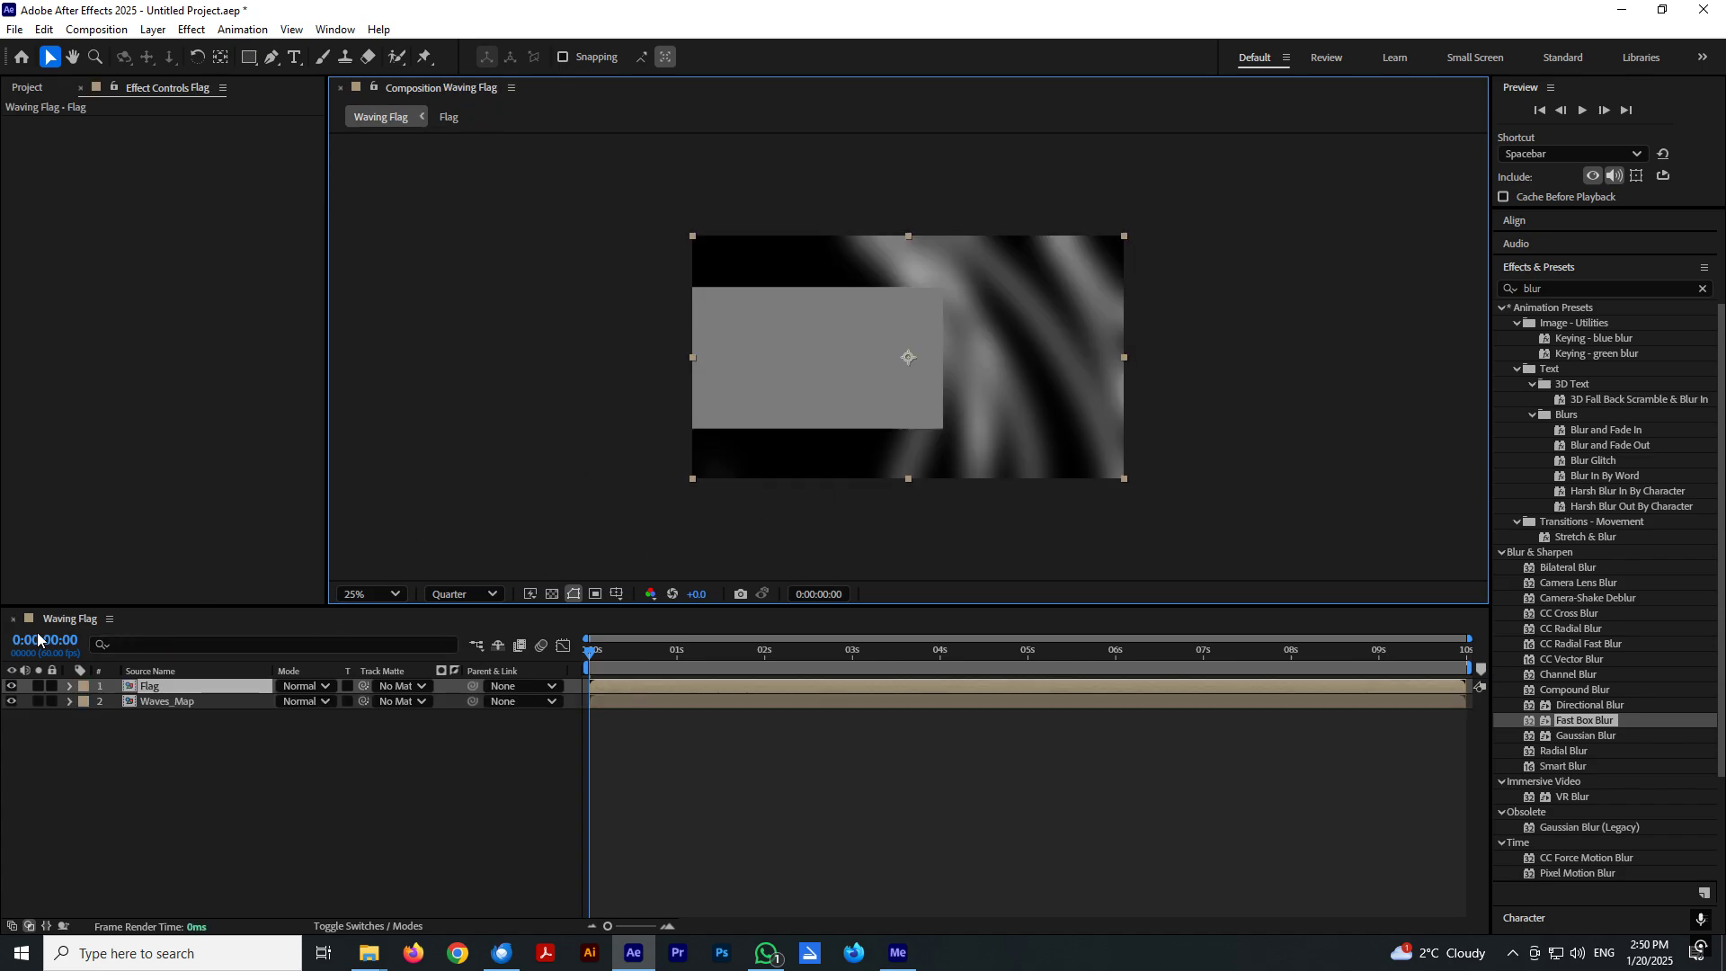
{"action": "left_click", "coordinate": [169, 732]}
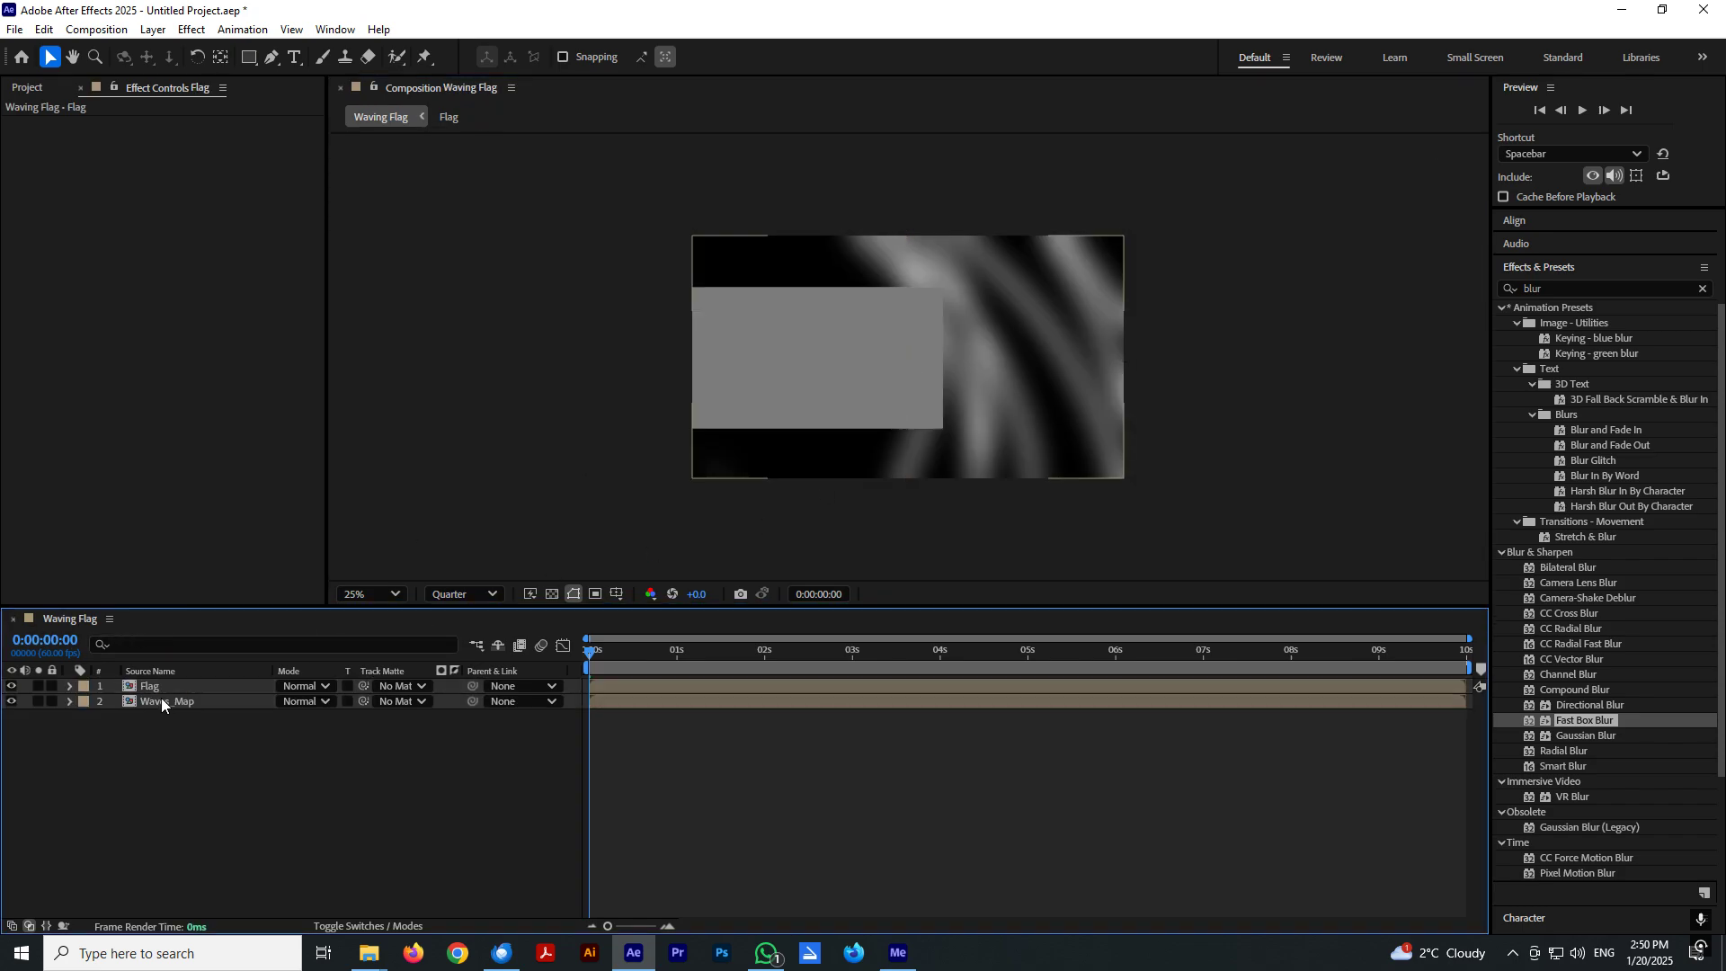
Drag Flag below Waves_Map so Waves_Map is layer 1, then hide Waves_Map.
{"action": "left_click", "coordinate": [160, 698]}
{"action": "left_click", "coordinate": [154, 705], "text": "ctrl"}
{"action": "left_click_drag", "start_coordinate": [159, 691], "coordinate": [166, 715]}
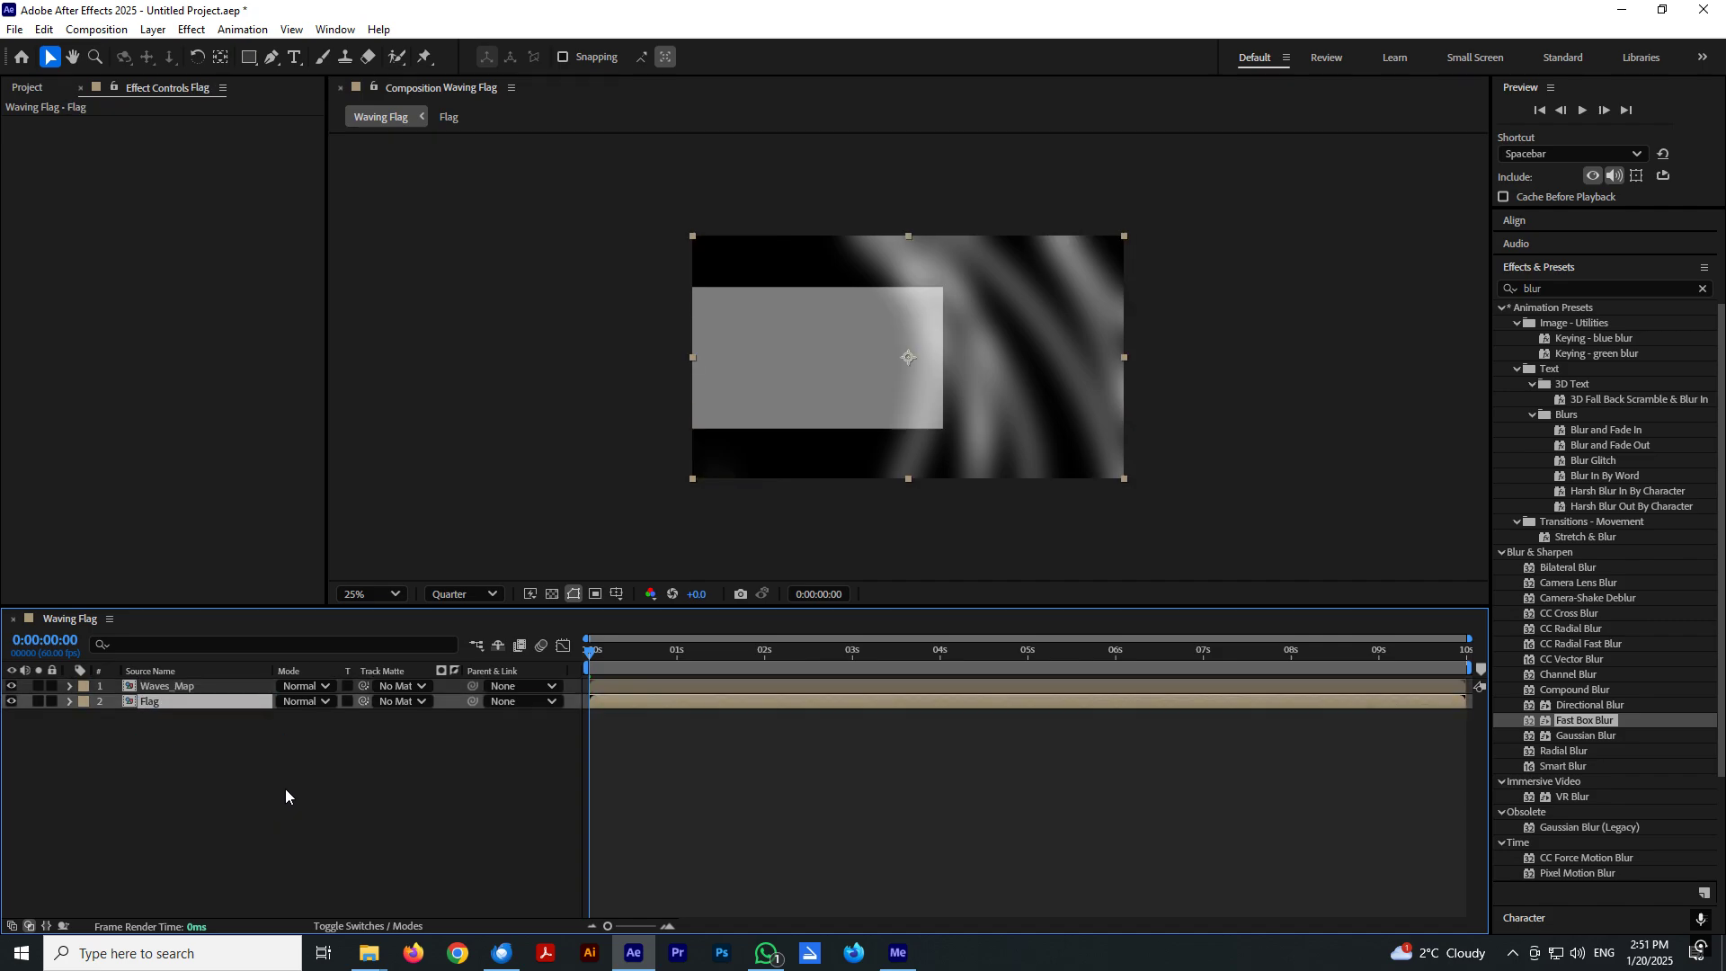
{"action": "left_click", "coordinate": [284, 789]}
{"action": "left_click", "coordinate": [174, 688]}
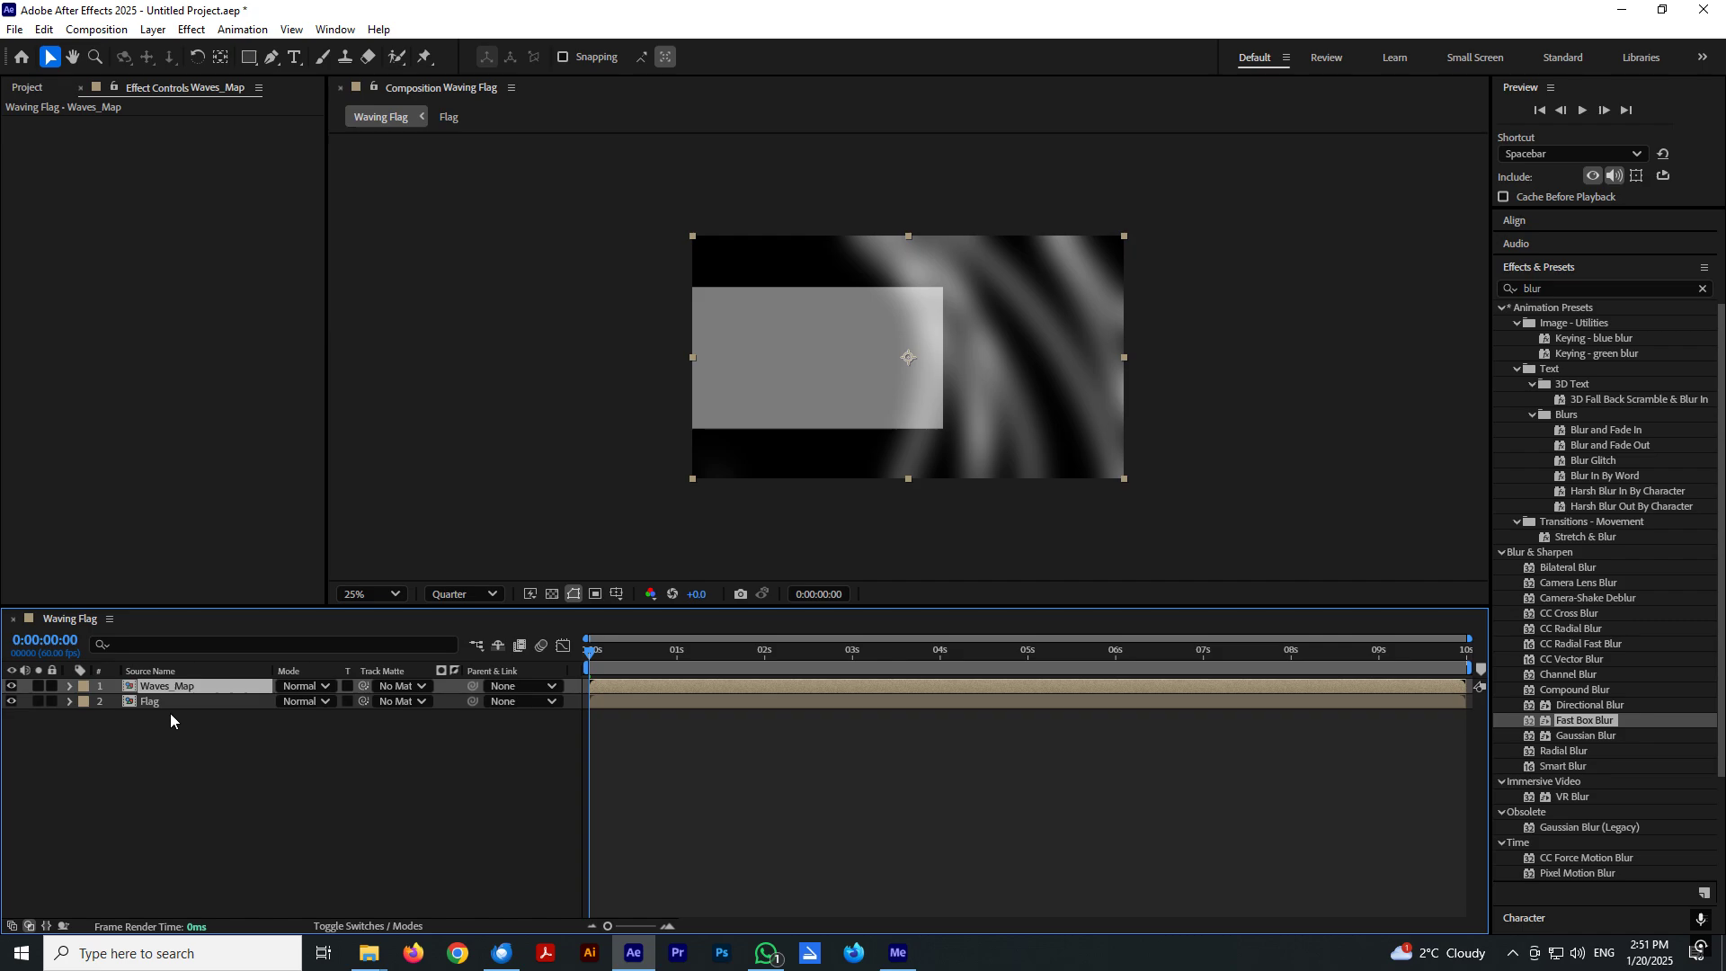
{"action": "left_click", "coordinate": [12, 686]}
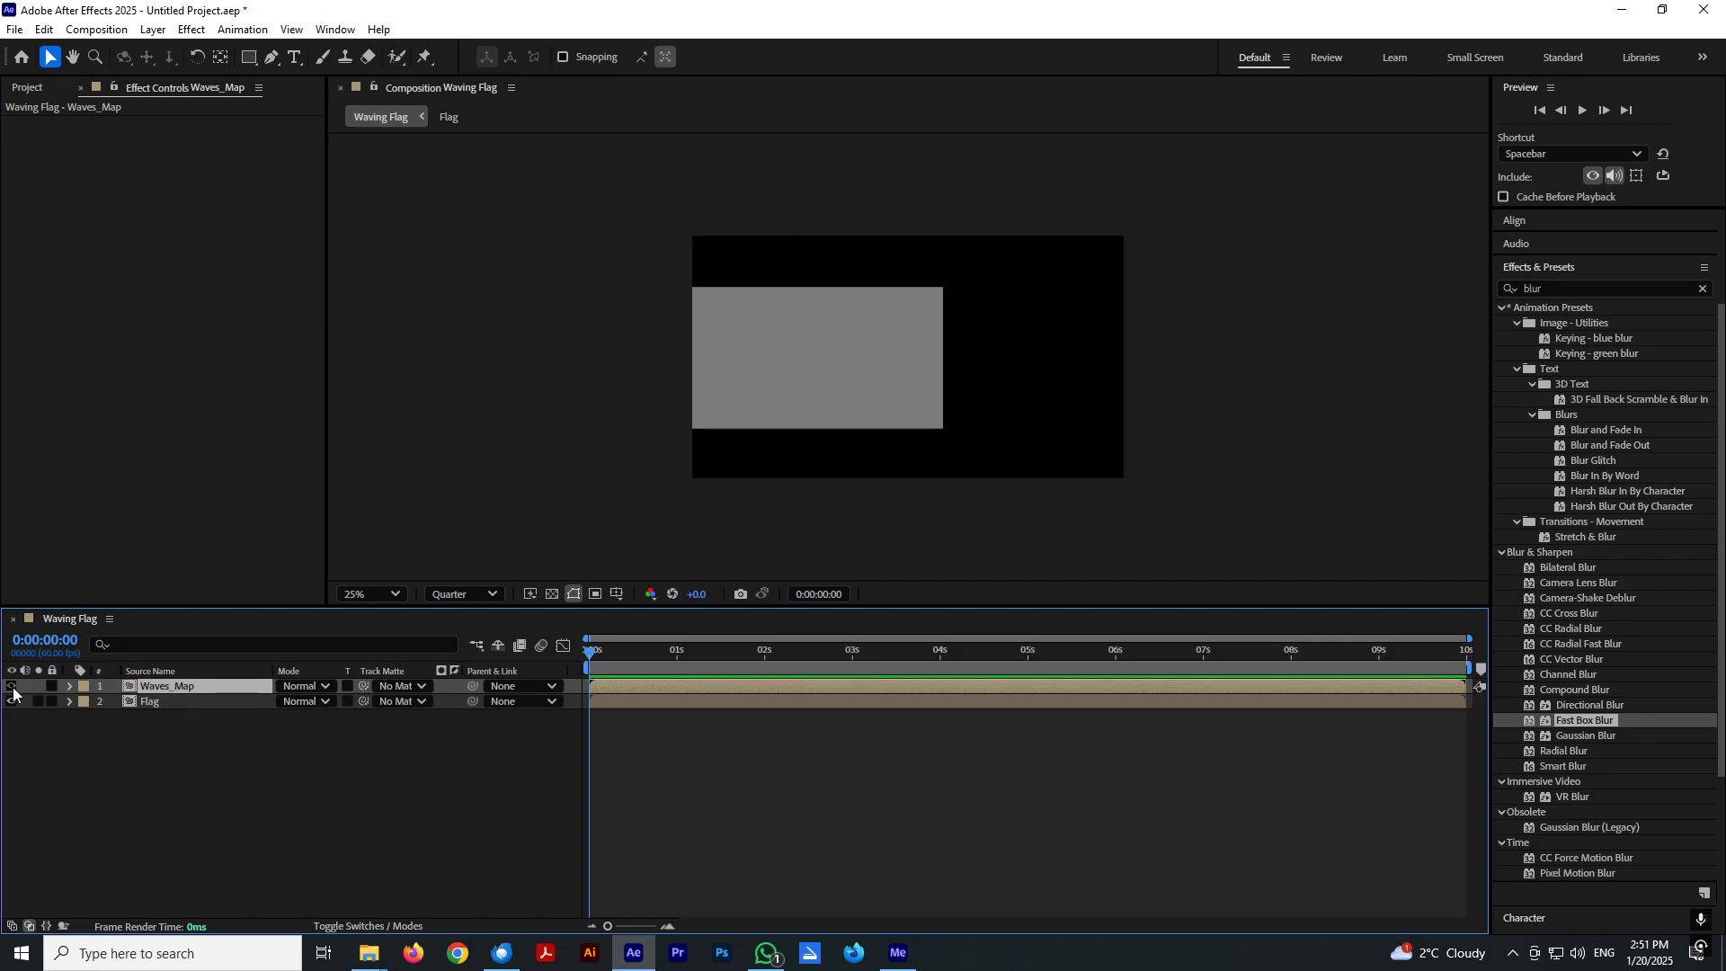
Compare with Waves_Map toggled, then search 'disp' and apply Displacement Map to the Flag layer.
{"action": "left_click", "coordinate": [12, 687]}
{"action": "left_click", "coordinate": [12, 687]}
{"action": "left_click", "coordinate": [12, 687]}
{"action": "left_click", "coordinate": [11, 686]}
{"action": "left_click", "coordinate": [1568, 288]}
{"action": "key", "text": "BackSpace"}
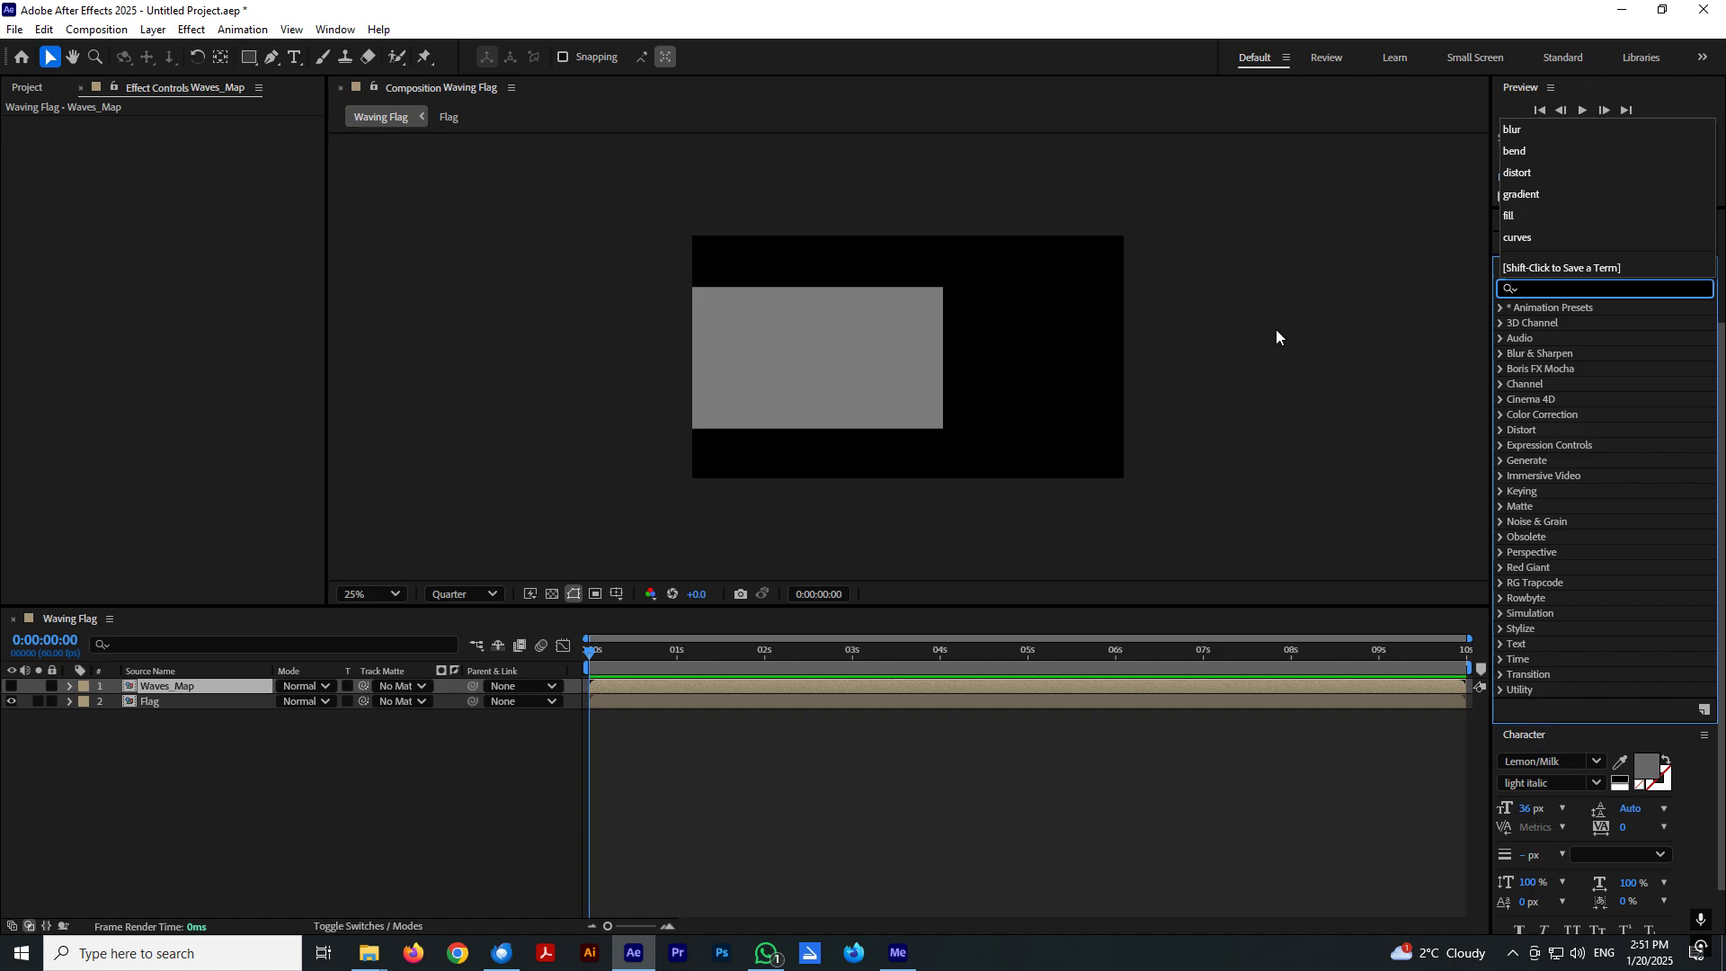
{"action": "type", "text": "displ"}
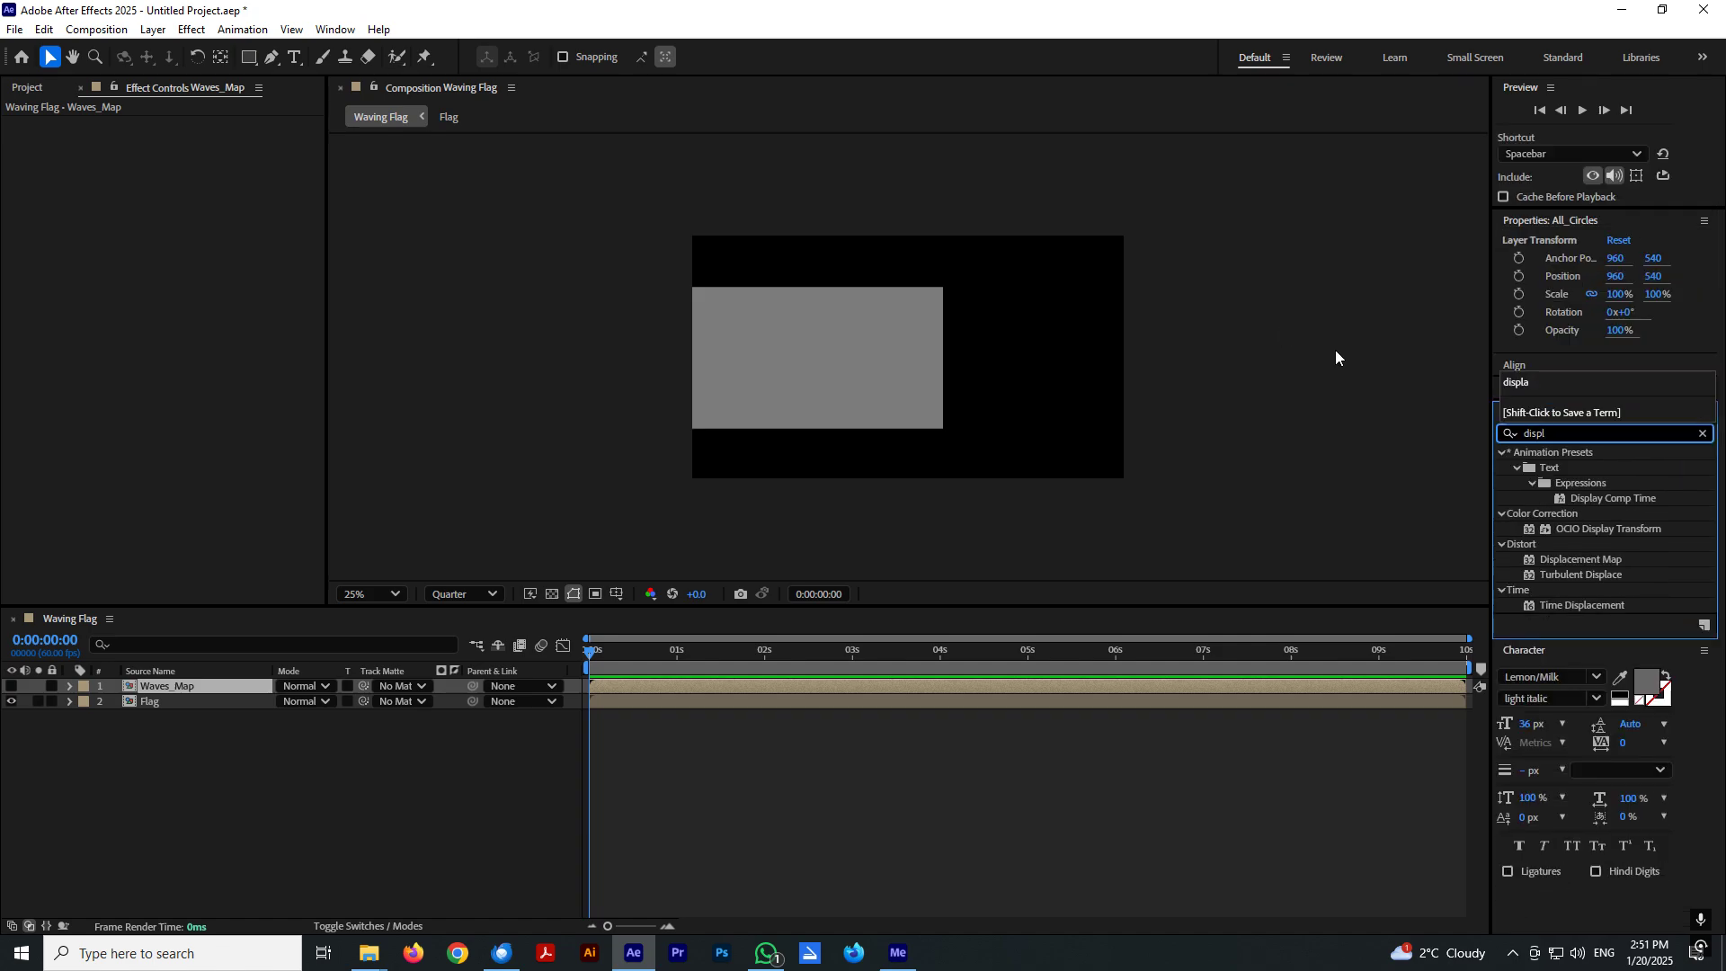
{"action": "left_click_drag", "start_coordinate": [1580, 559], "coordinate": [161, 702]}
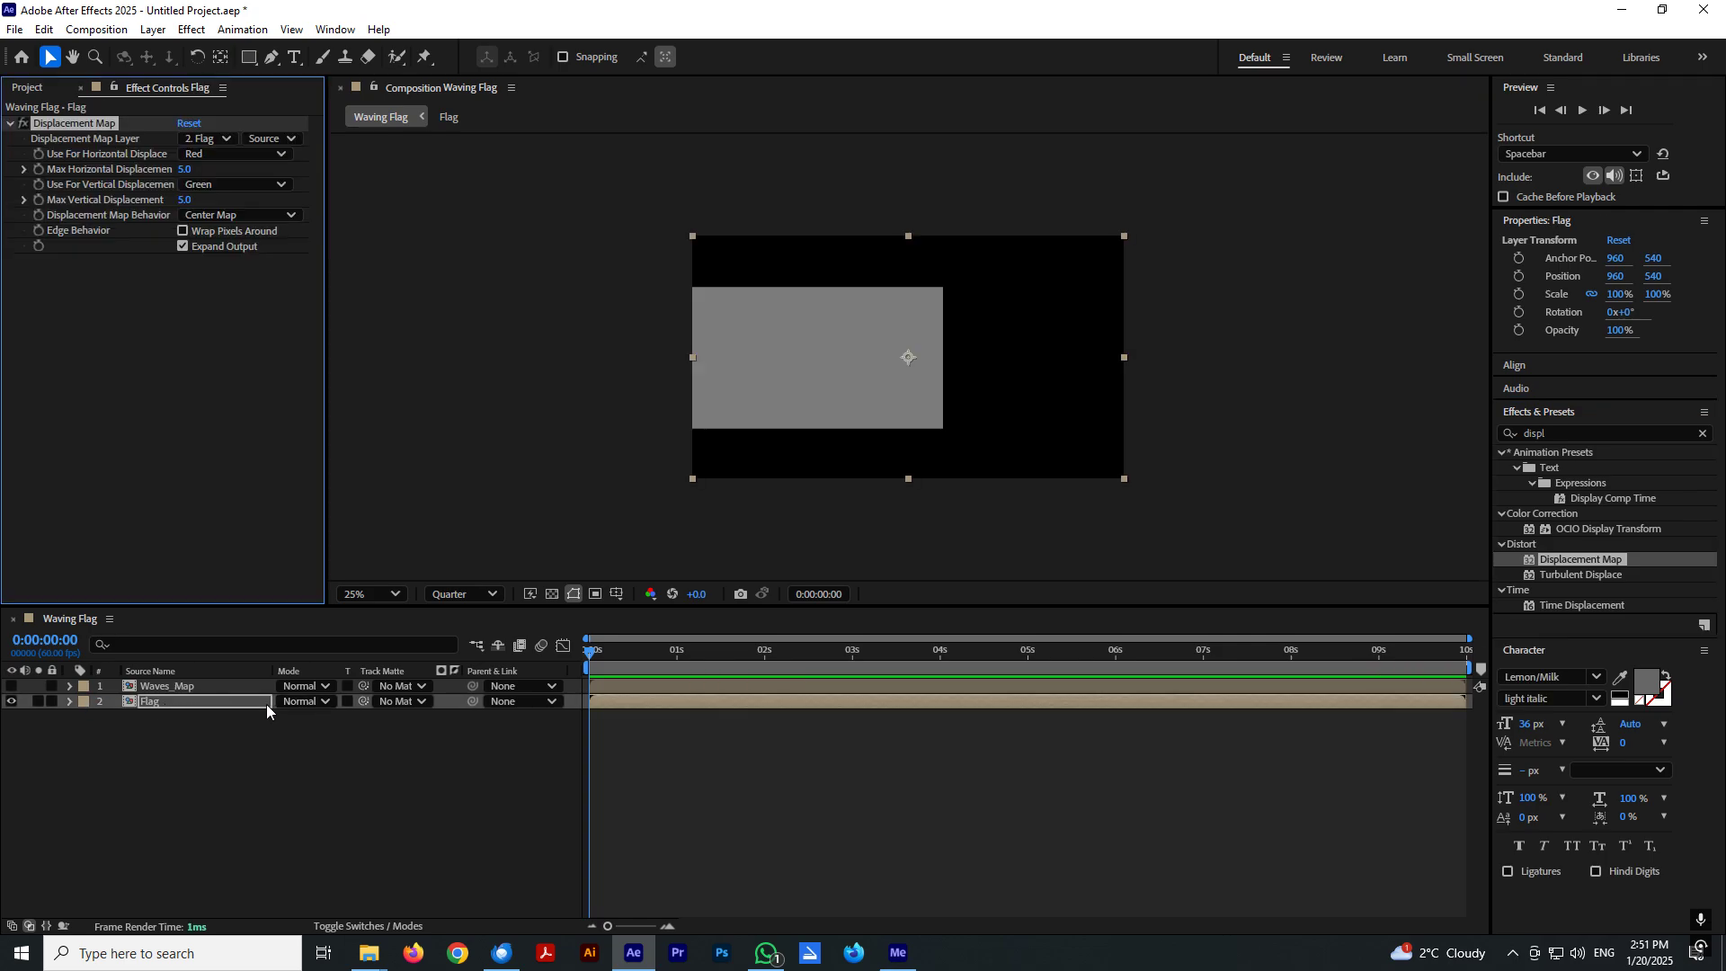
Set Displacement Map's Map Layer to Waves_Map with 100 horizontal and vertical displacement.
{"action": "left_click", "coordinate": [216, 140]}
{"action": "left_click", "coordinate": [247, 180]}
{"action": "type", "text": "1"}
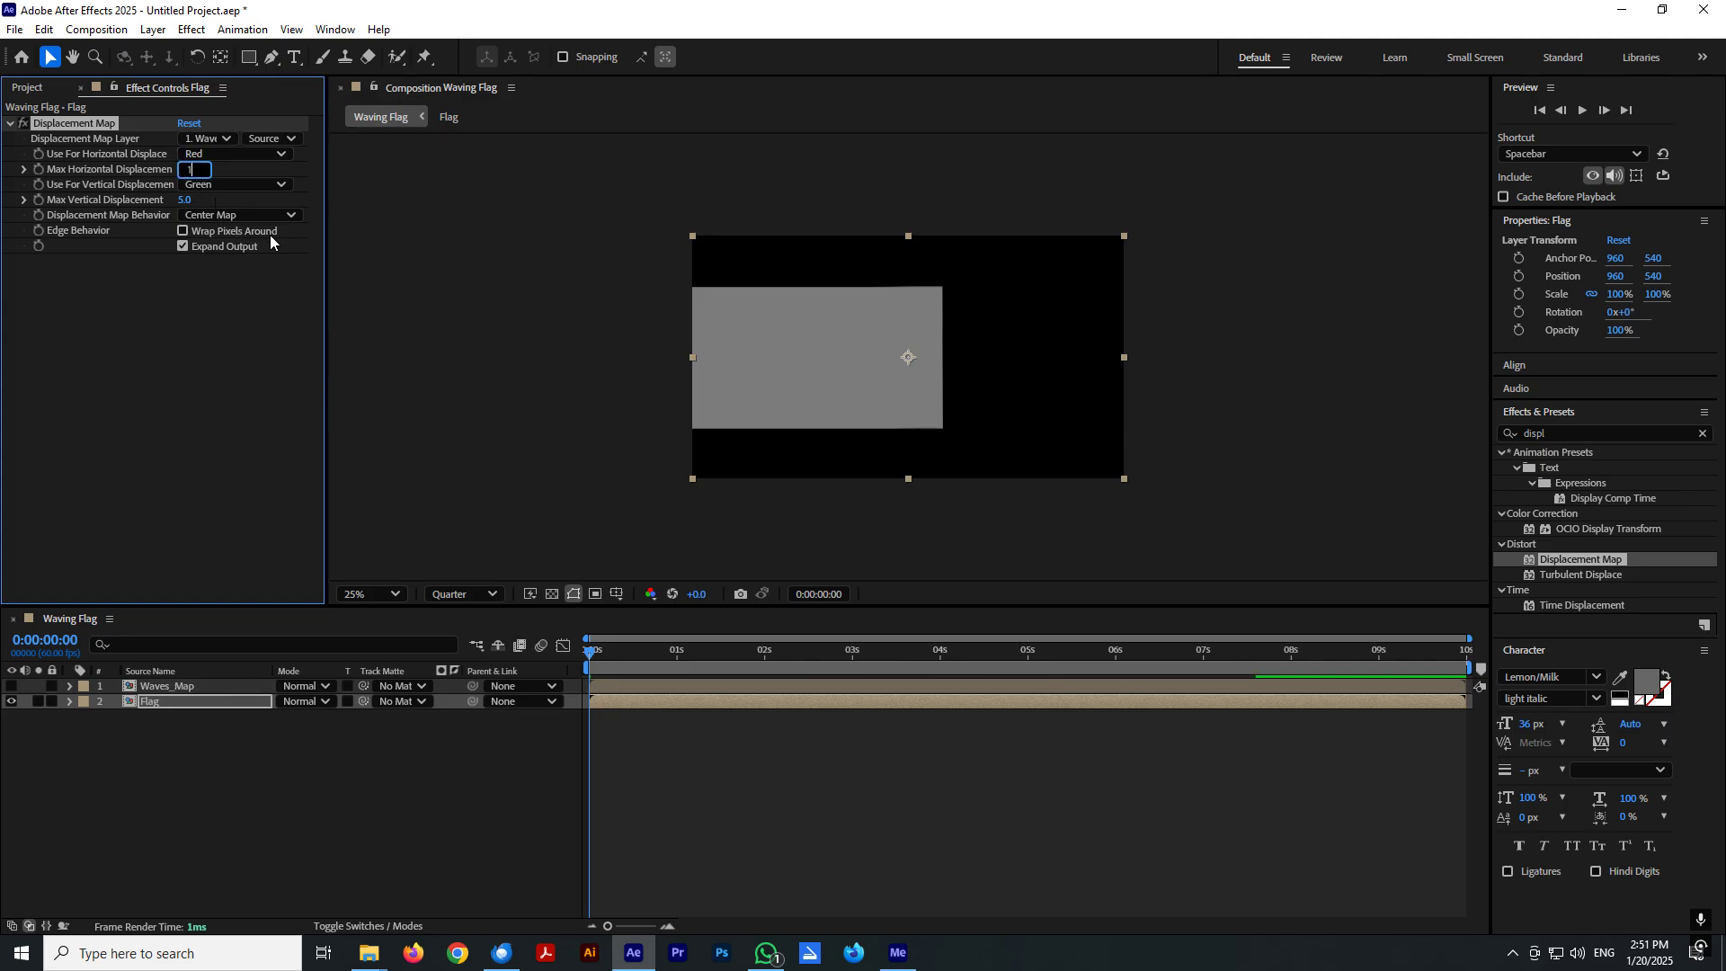
{"action": "type", "text": "00"}
{"action": "key", "text": "Tab"}
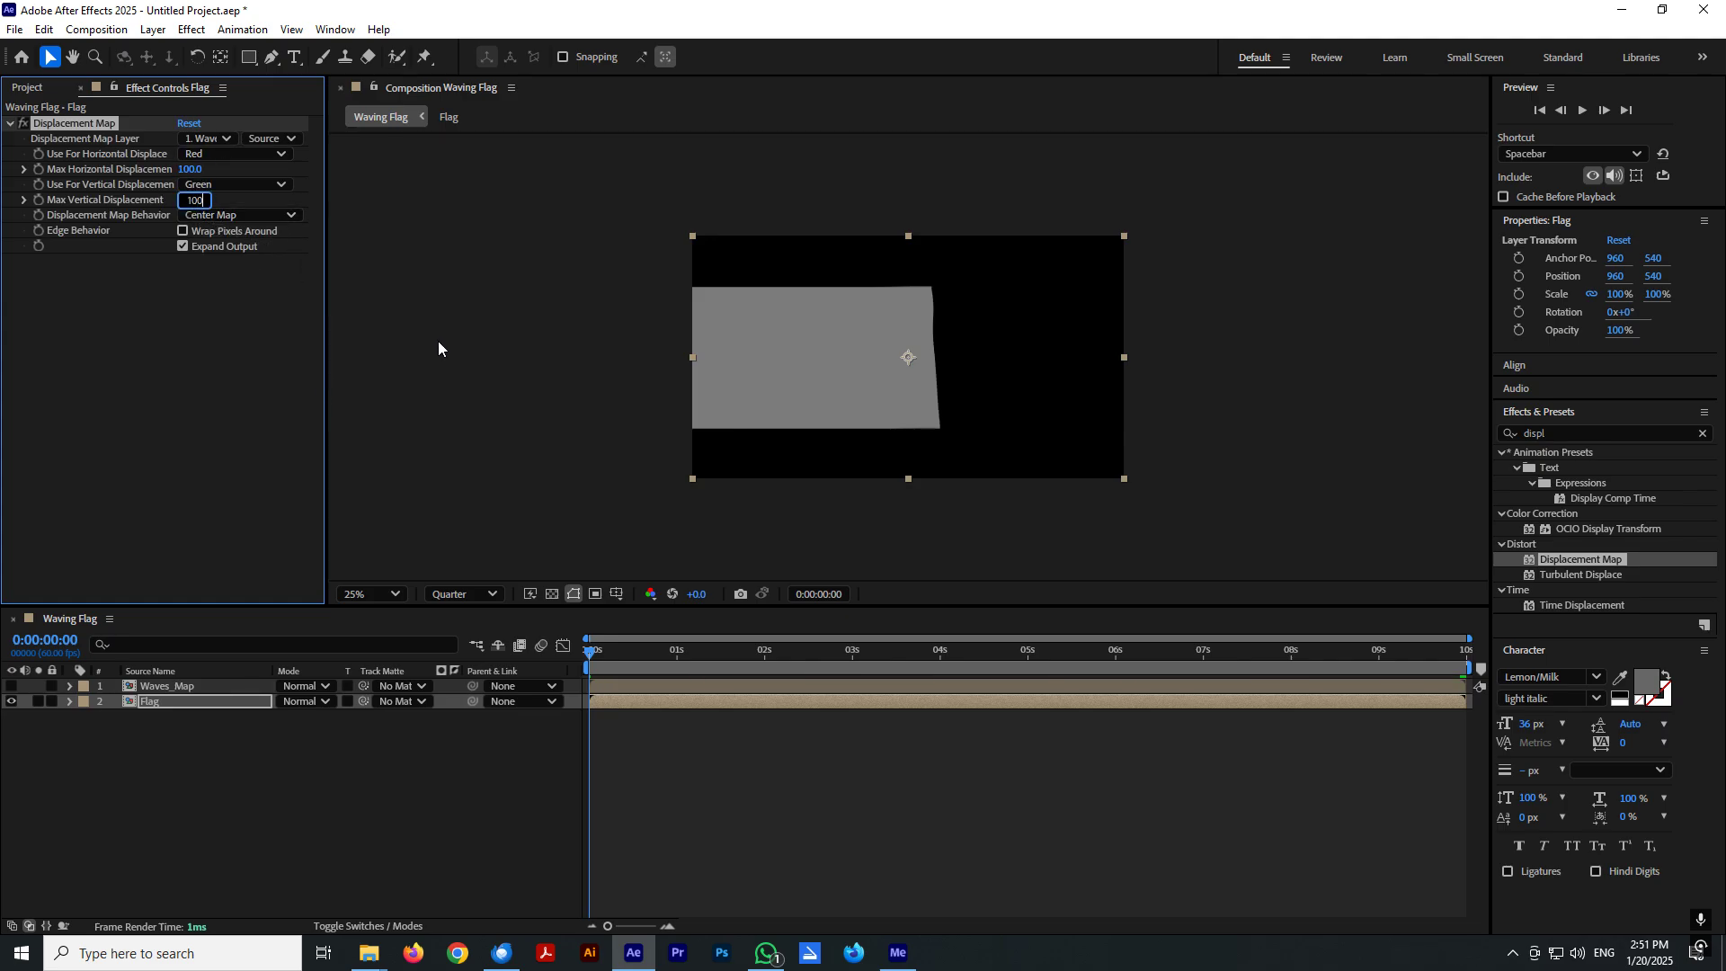
{"action": "key", "text": "Return"}
{"action": "left_click_drag", "start_coordinate": [622, 655], "coordinate": [971, 667]}
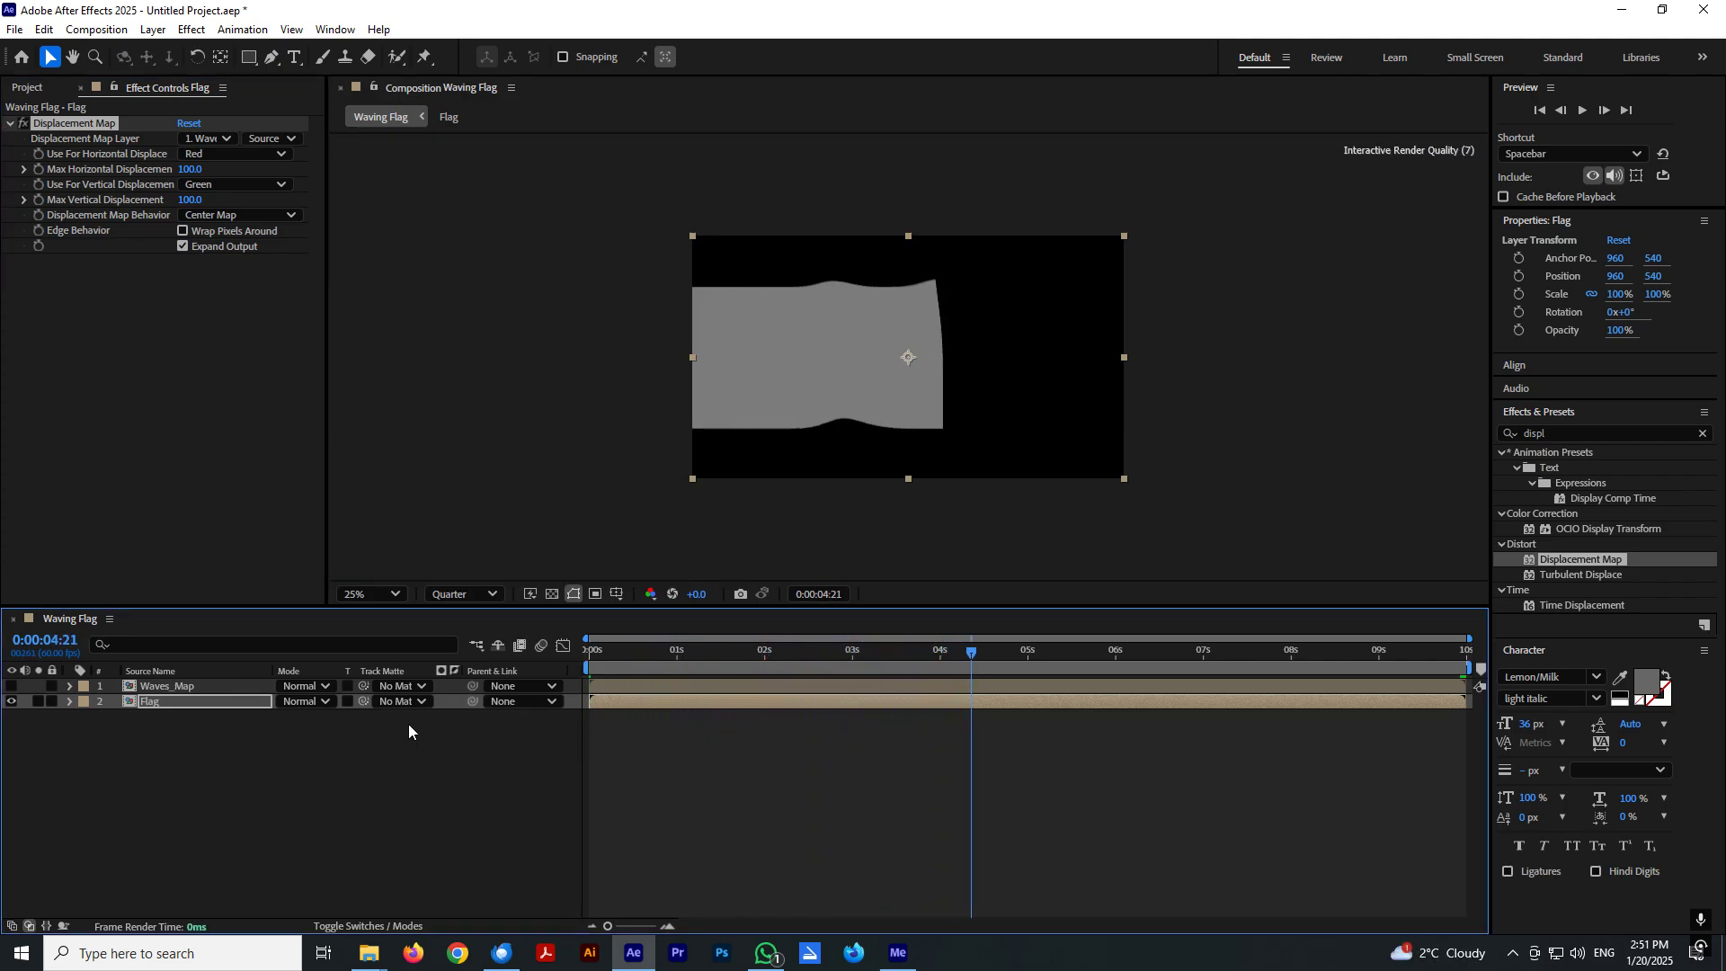
Move the Flag layer right toward the frame centre and scrub to check the ripple.
{"action": "left_click", "coordinate": [177, 699]}
{"action": "left_click_drag", "start_coordinate": [855, 399], "coordinate": [914, 386]}
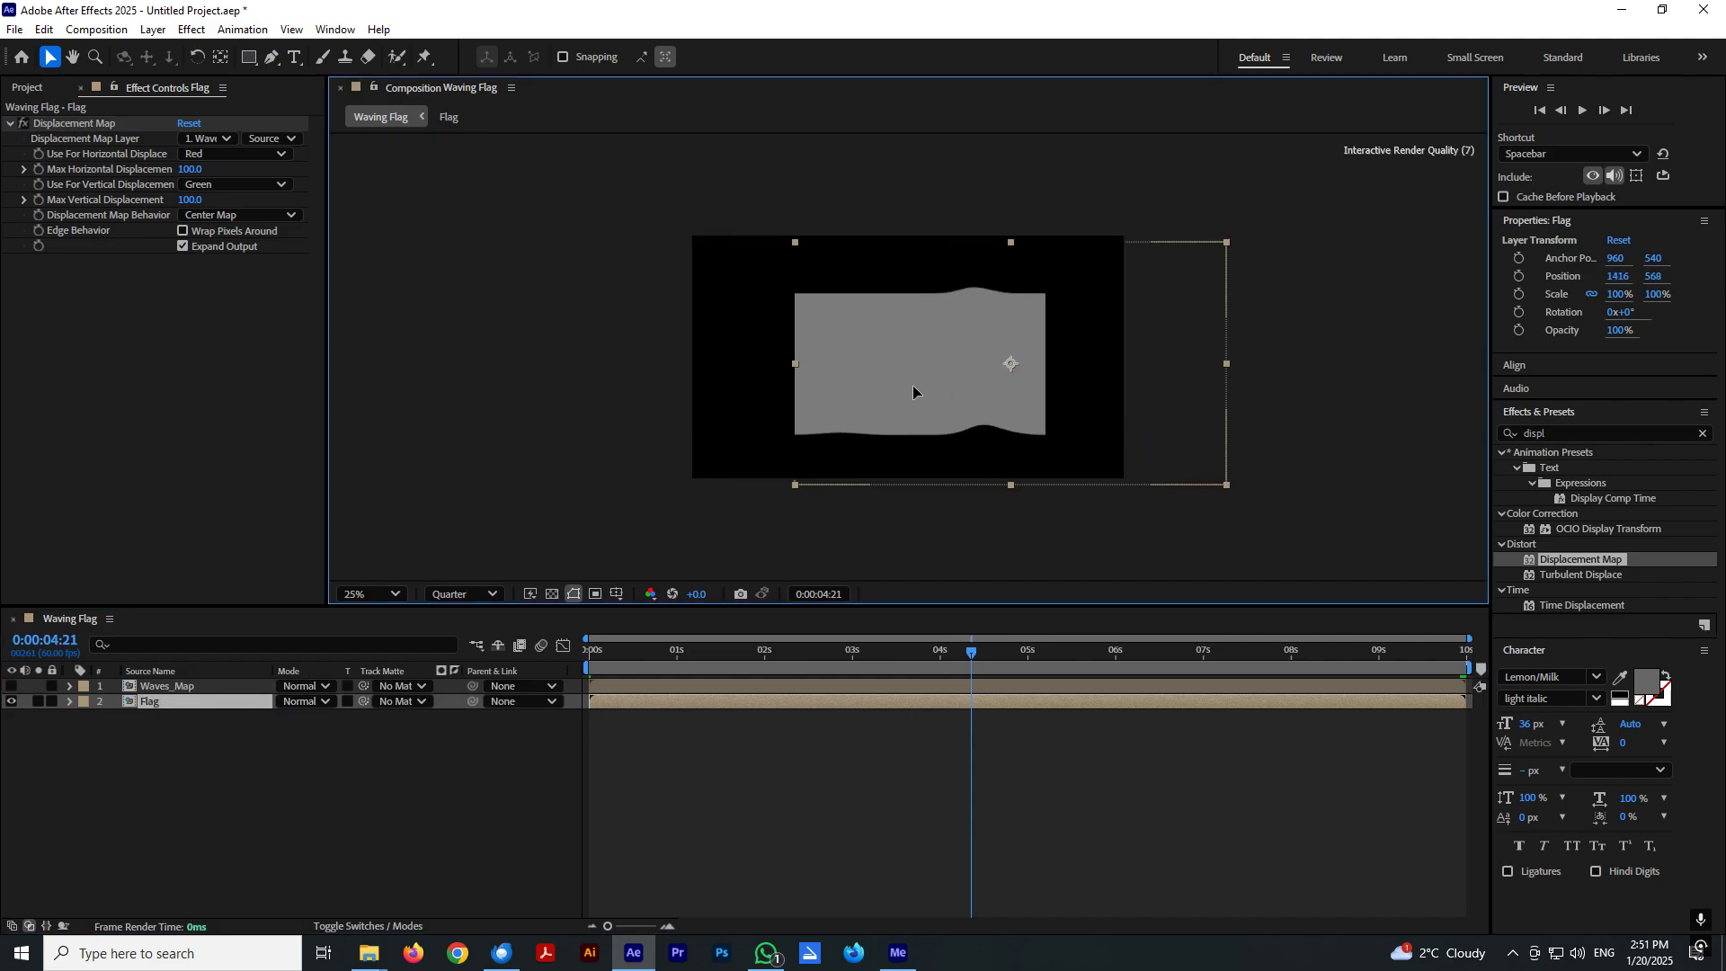
{"action": "left_click", "coordinate": [651, 663]}
{"action": "left_click_drag", "start_coordinate": [656, 663], "coordinate": [894, 653]}
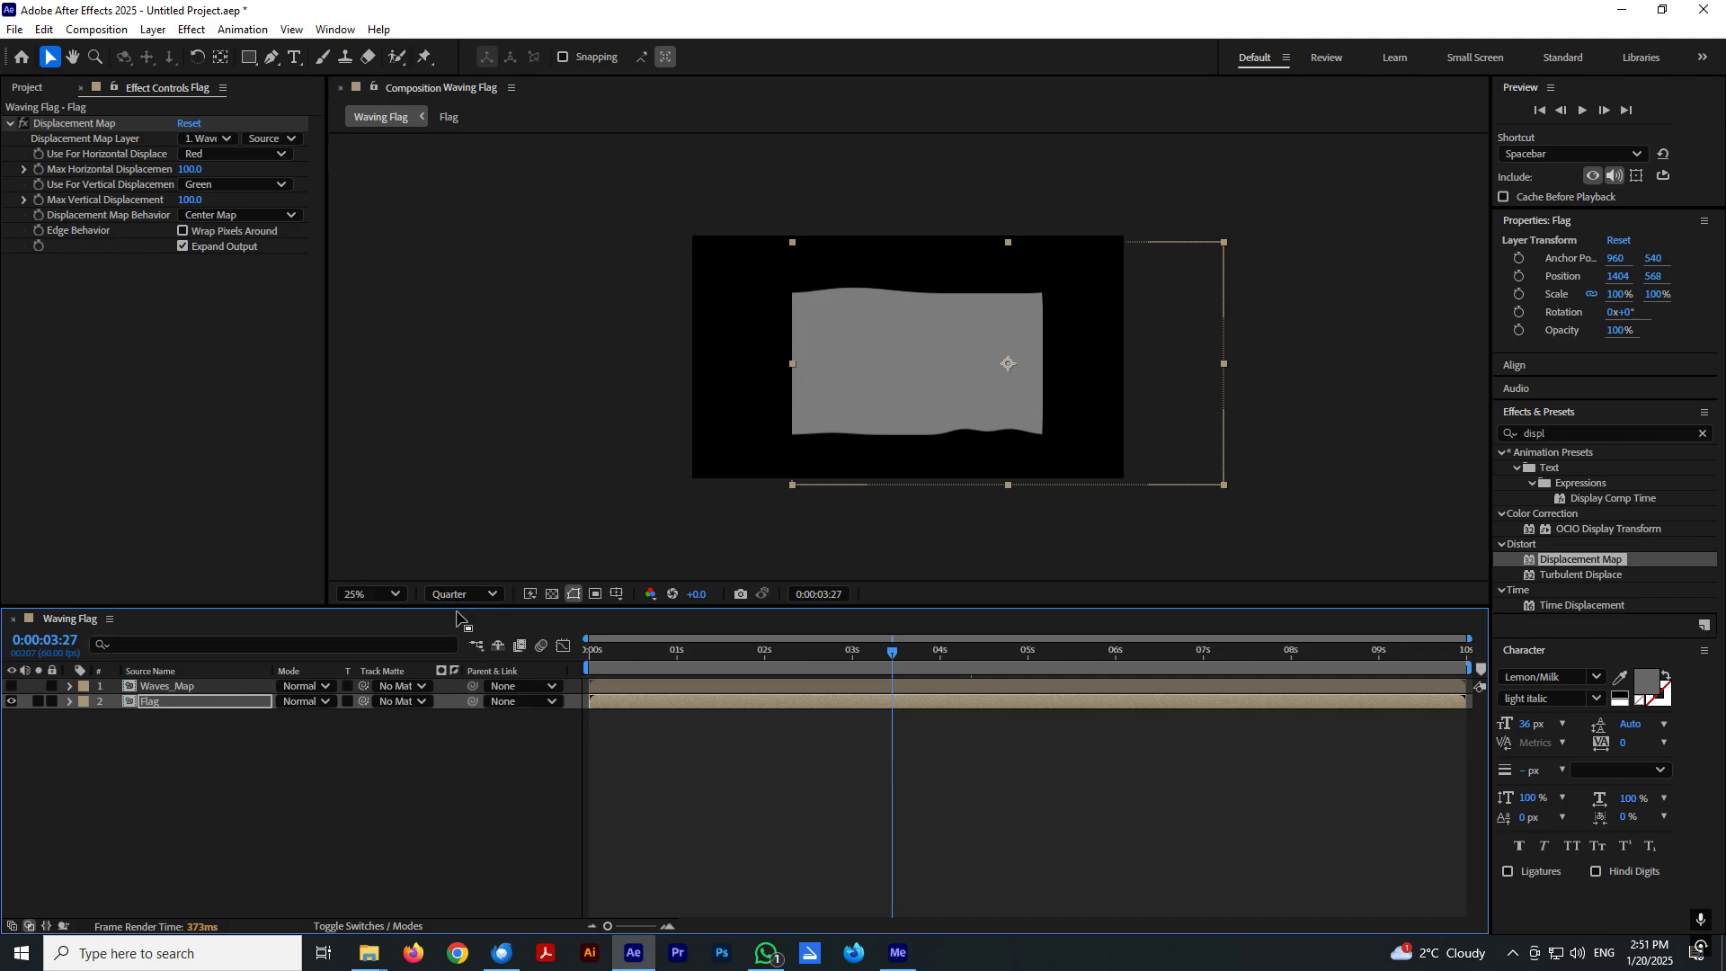
Inspect the Flag precomp, then review the wavy outline from the first frame.
{"action": "double_click", "coordinate": [165, 704]}
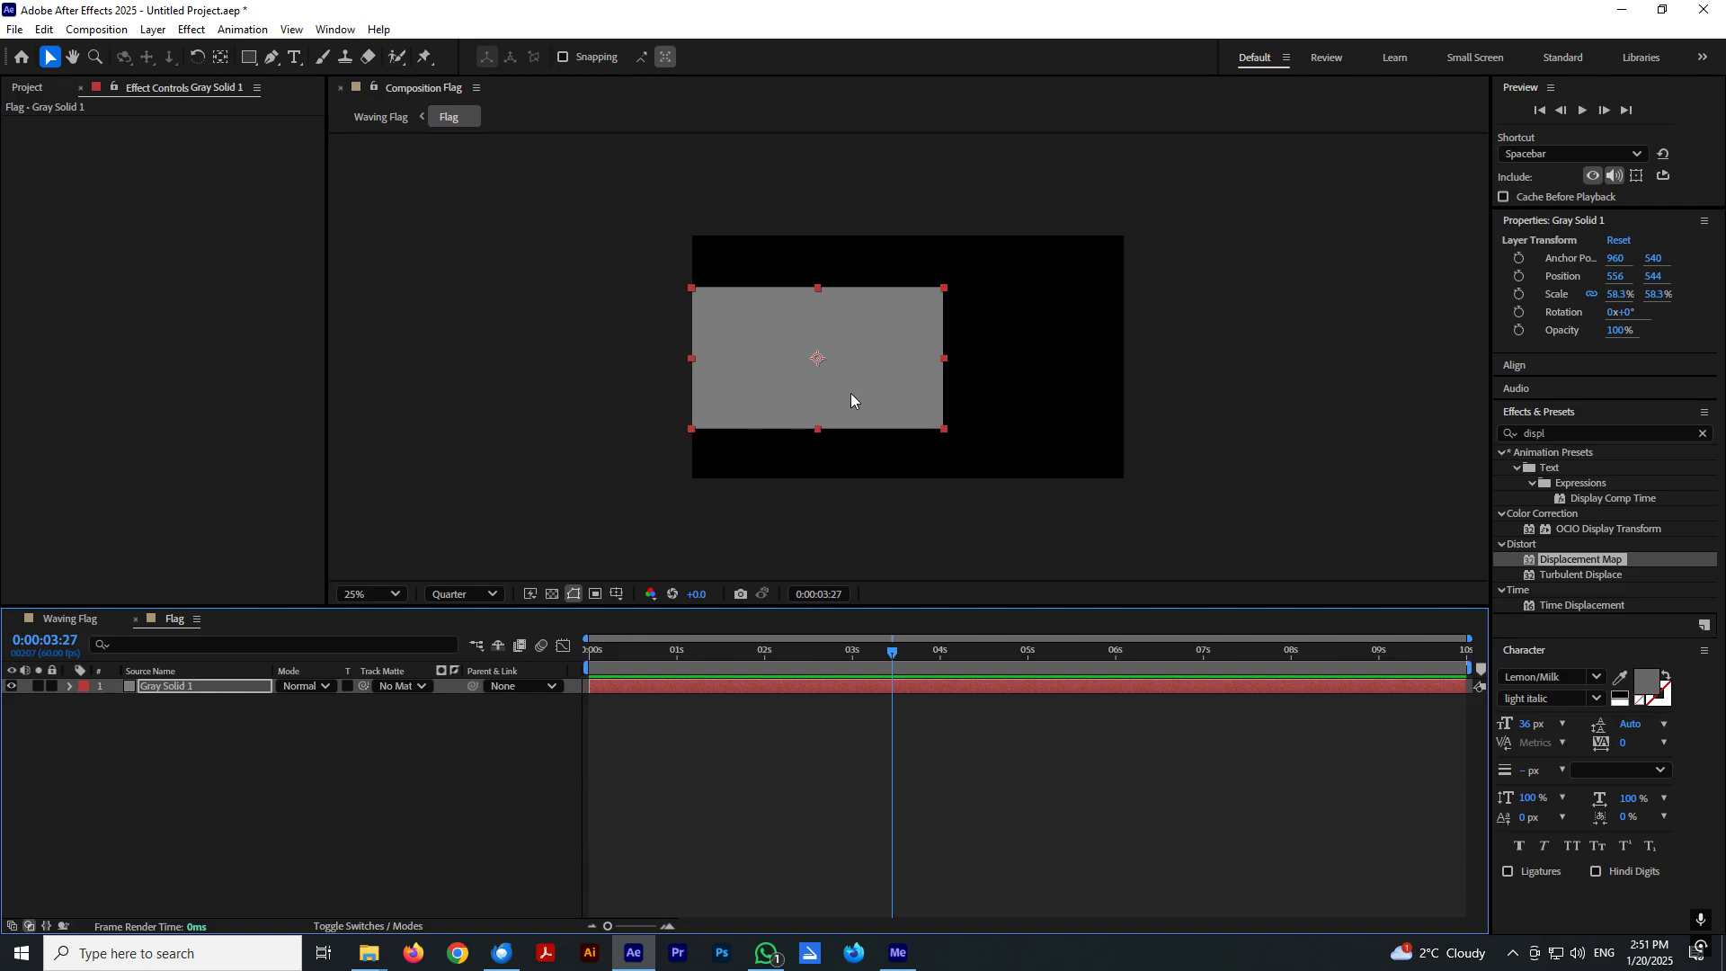
{"action": "key", "text": "ctrl+w"}
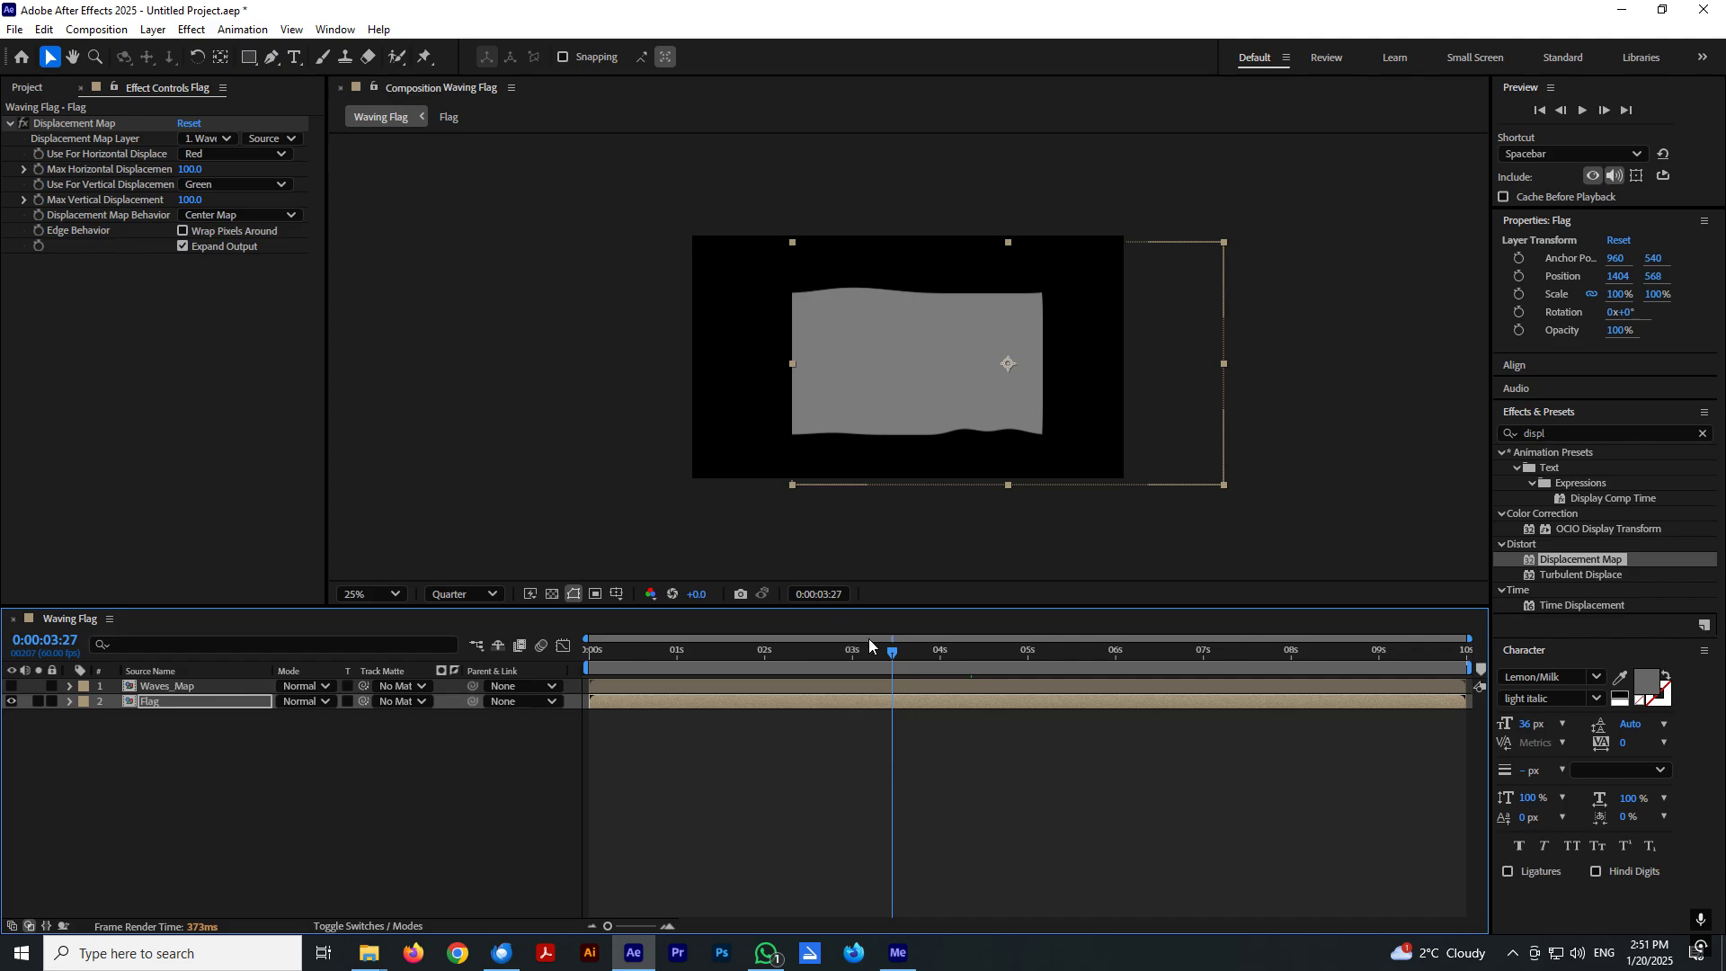
{"action": "left_click_drag", "start_coordinate": [870, 645], "coordinate": [1467, 665]}
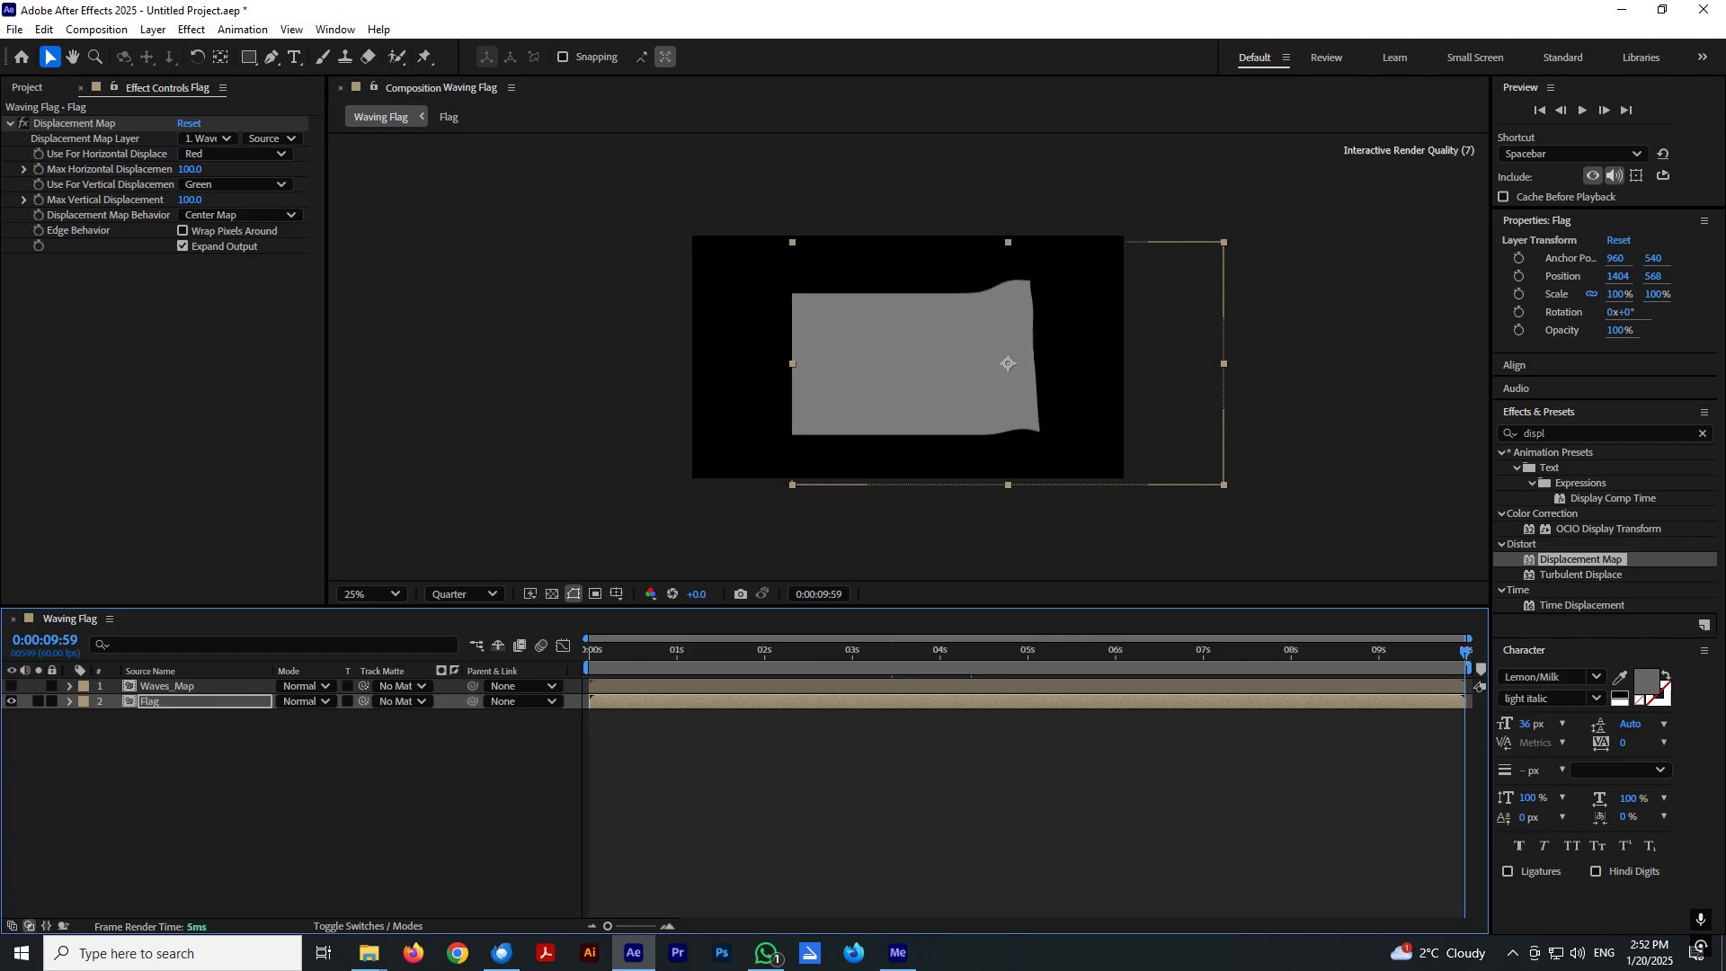
{"action": "key", "text": "Home"}
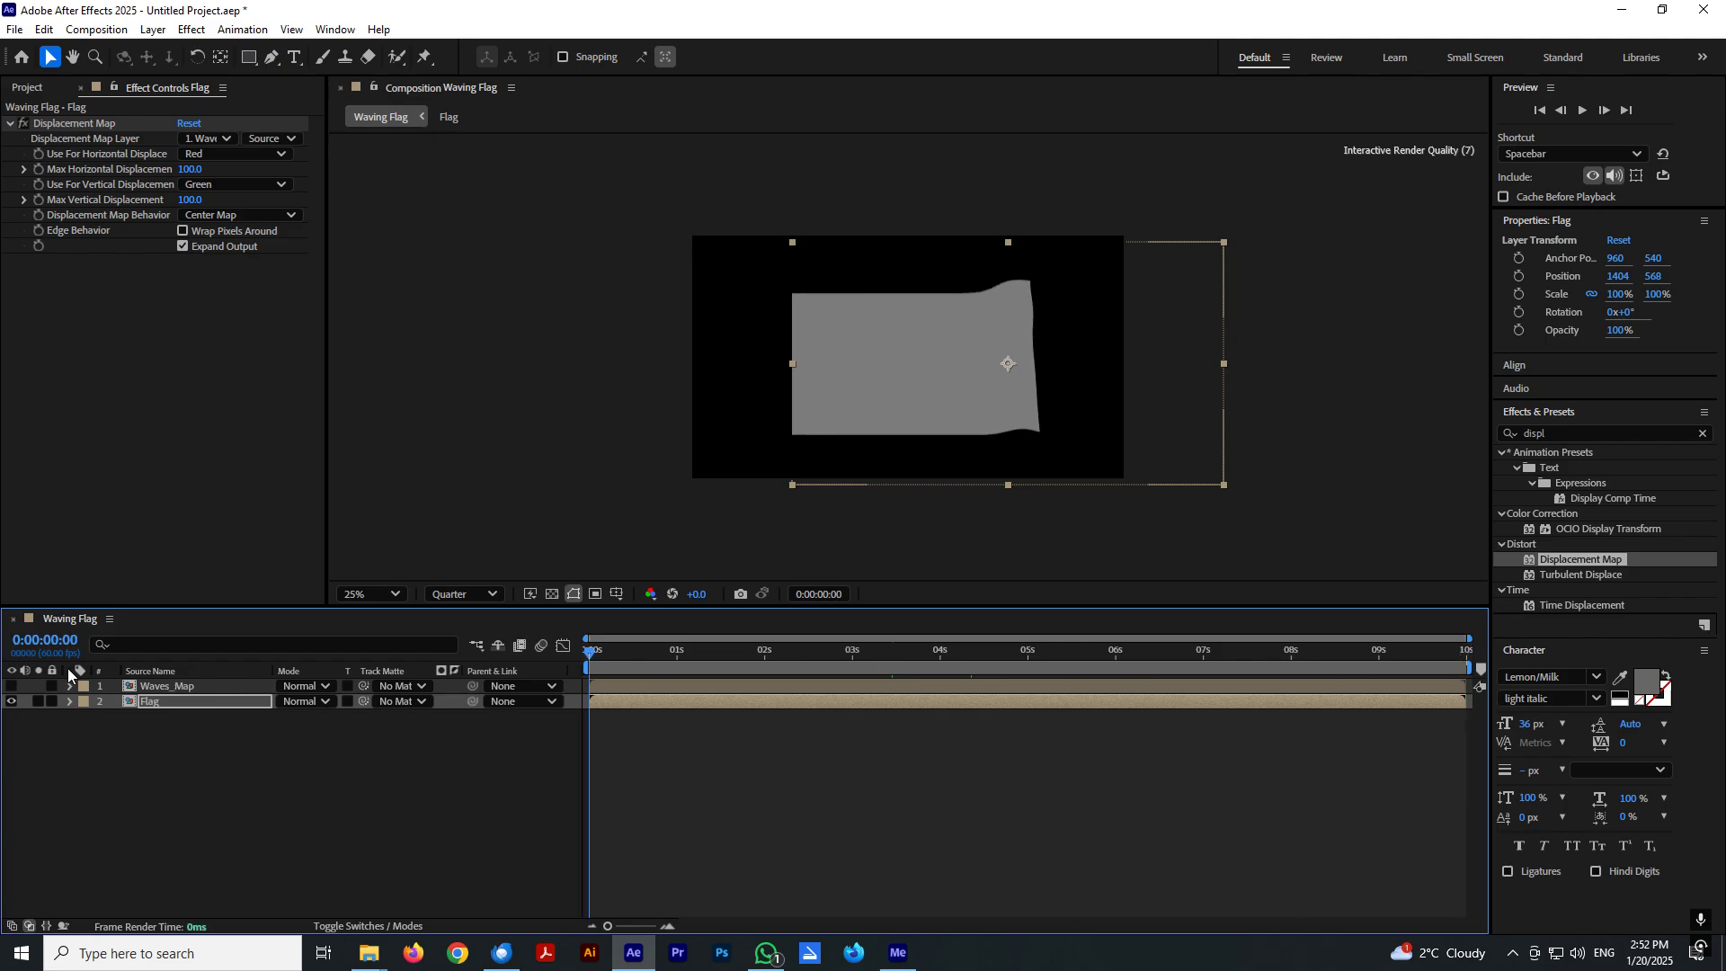
{"action": "left_click_drag", "start_coordinate": [896, 667], "coordinate": [450, 667]}
{"action": "left_click", "coordinate": [171, 721]}
Duplicate the Flag layer, show Waves_Map, and set the duplicate's Track Matte to 1. Waves_Map.
{"action": "key", "text": "ctrl+z"}
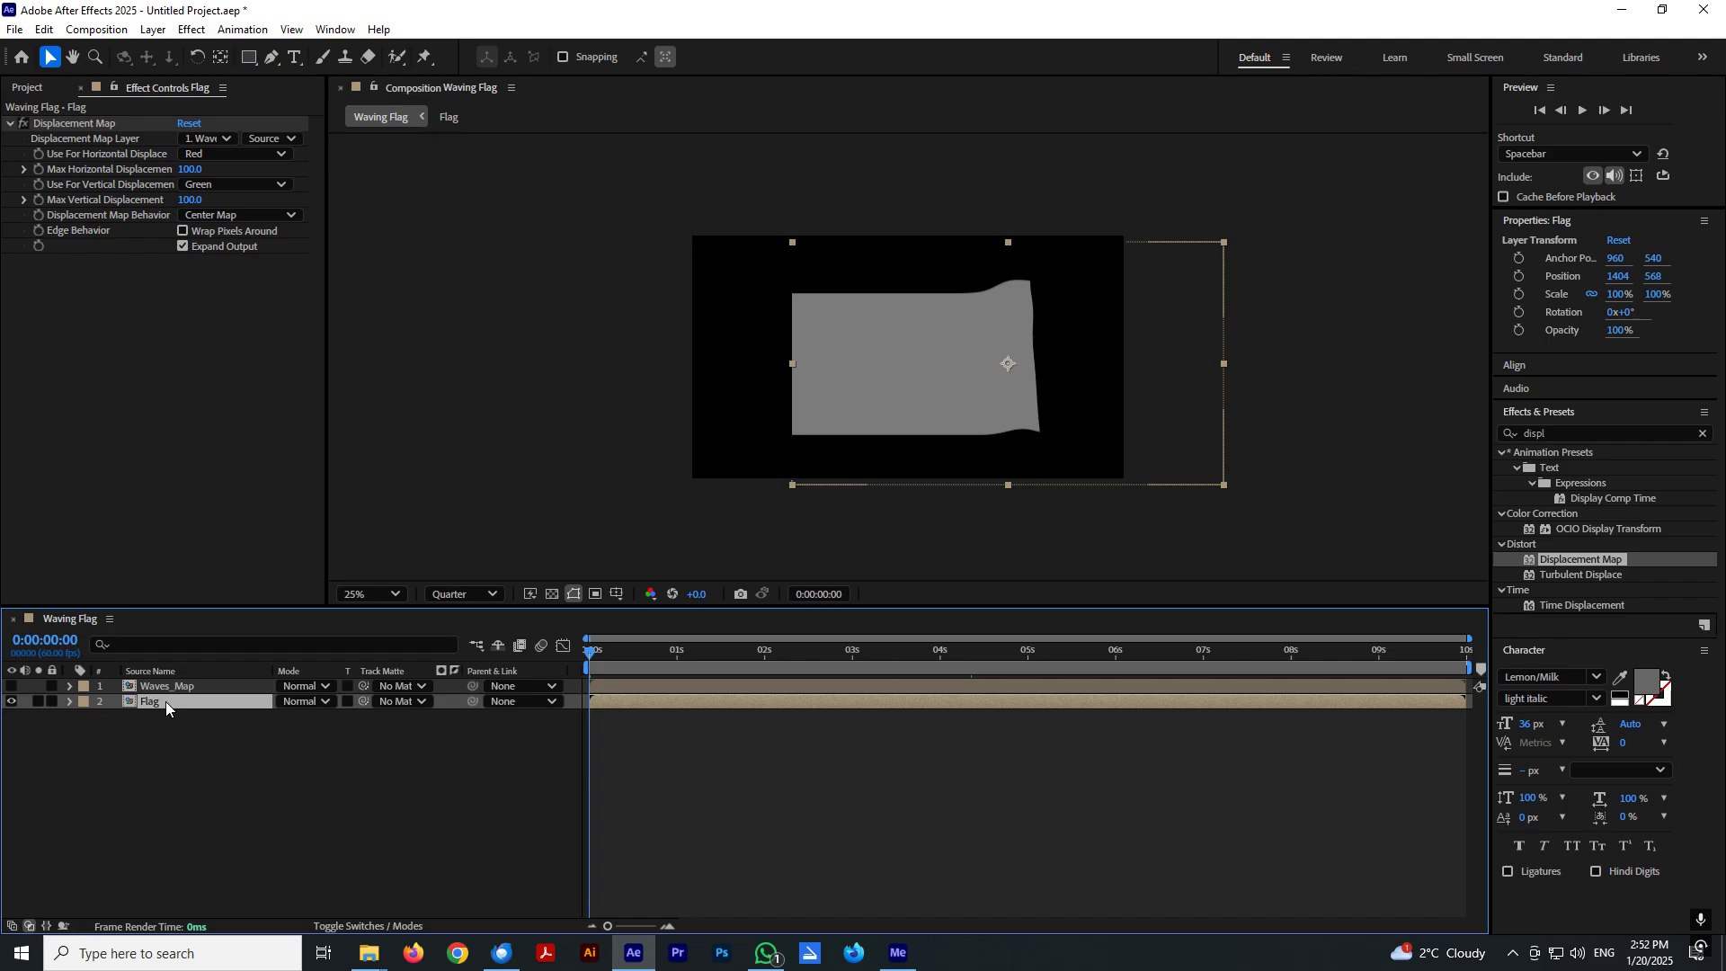
{"action": "key", "text": "ctrl+d"}
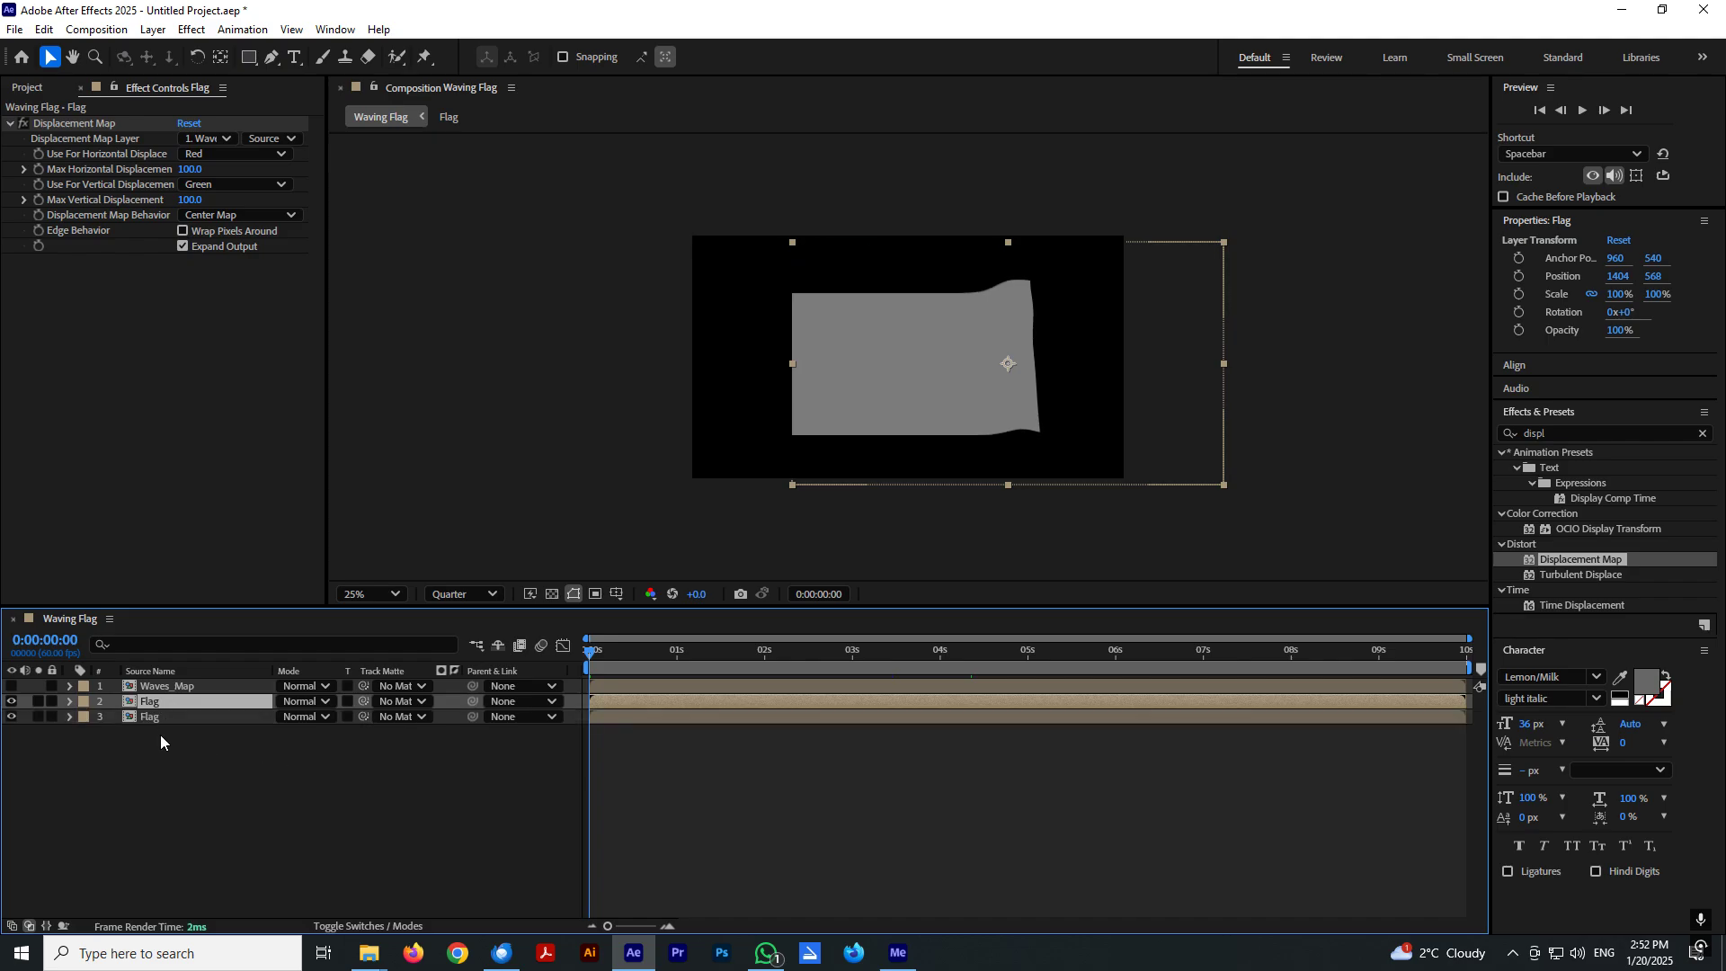
{"action": "left_click", "coordinate": [11, 685]}
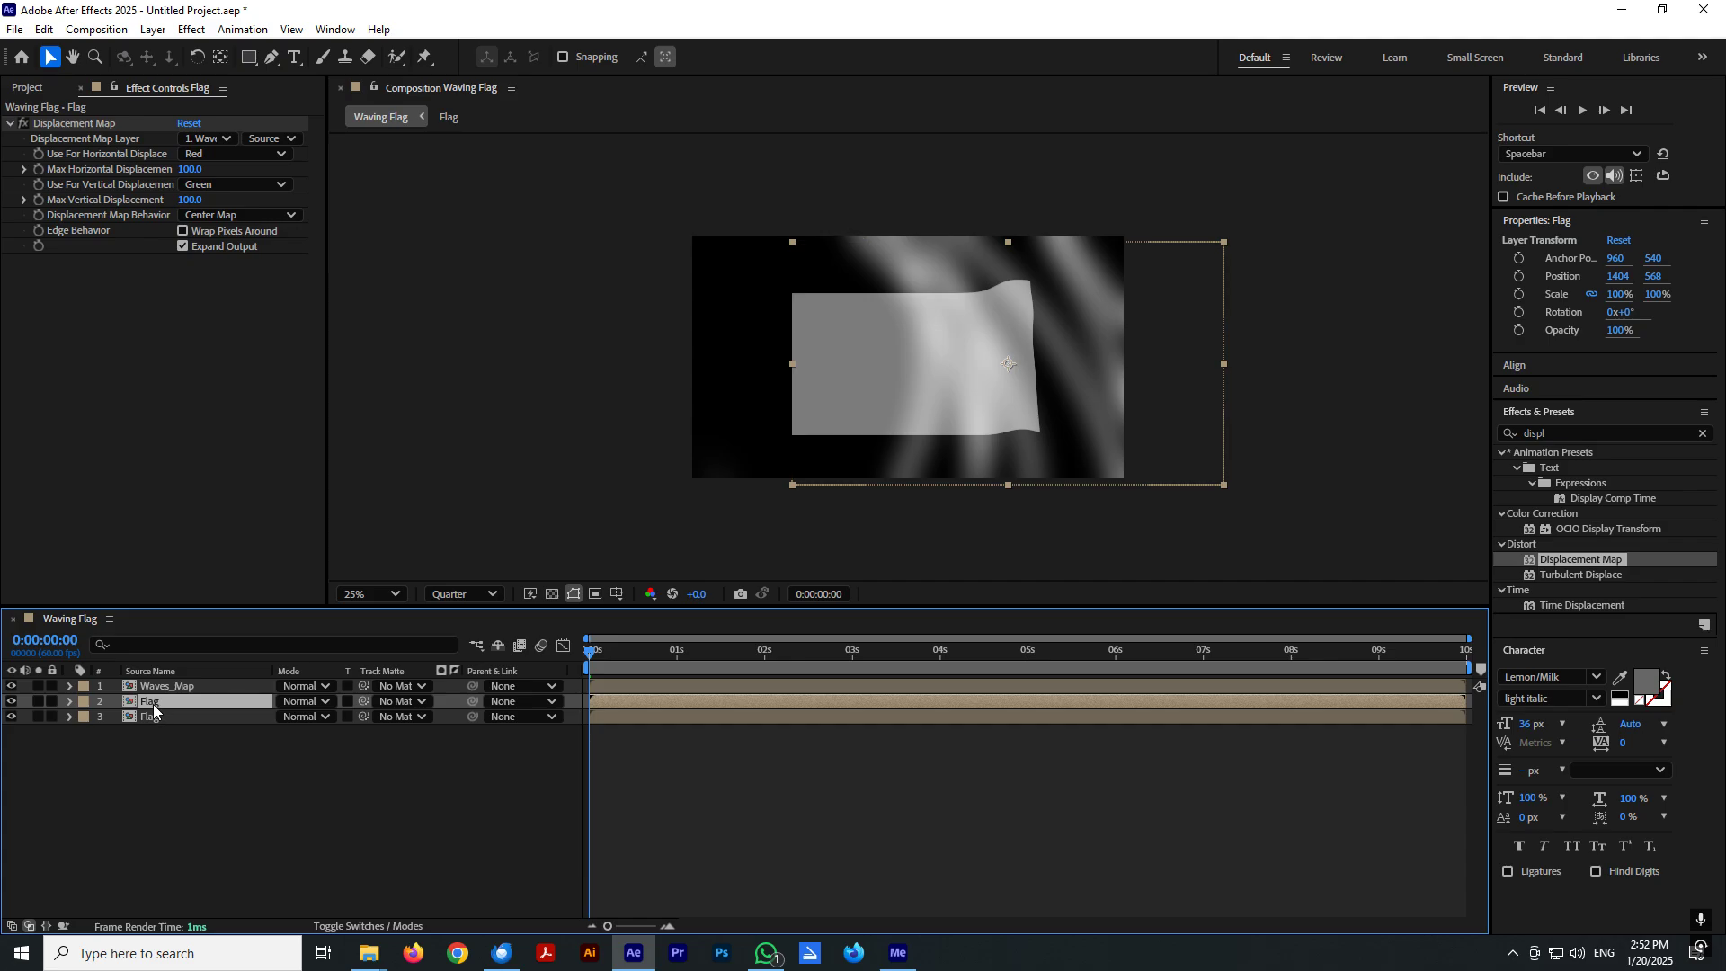
{"action": "left_click", "coordinate": [400, 701]}
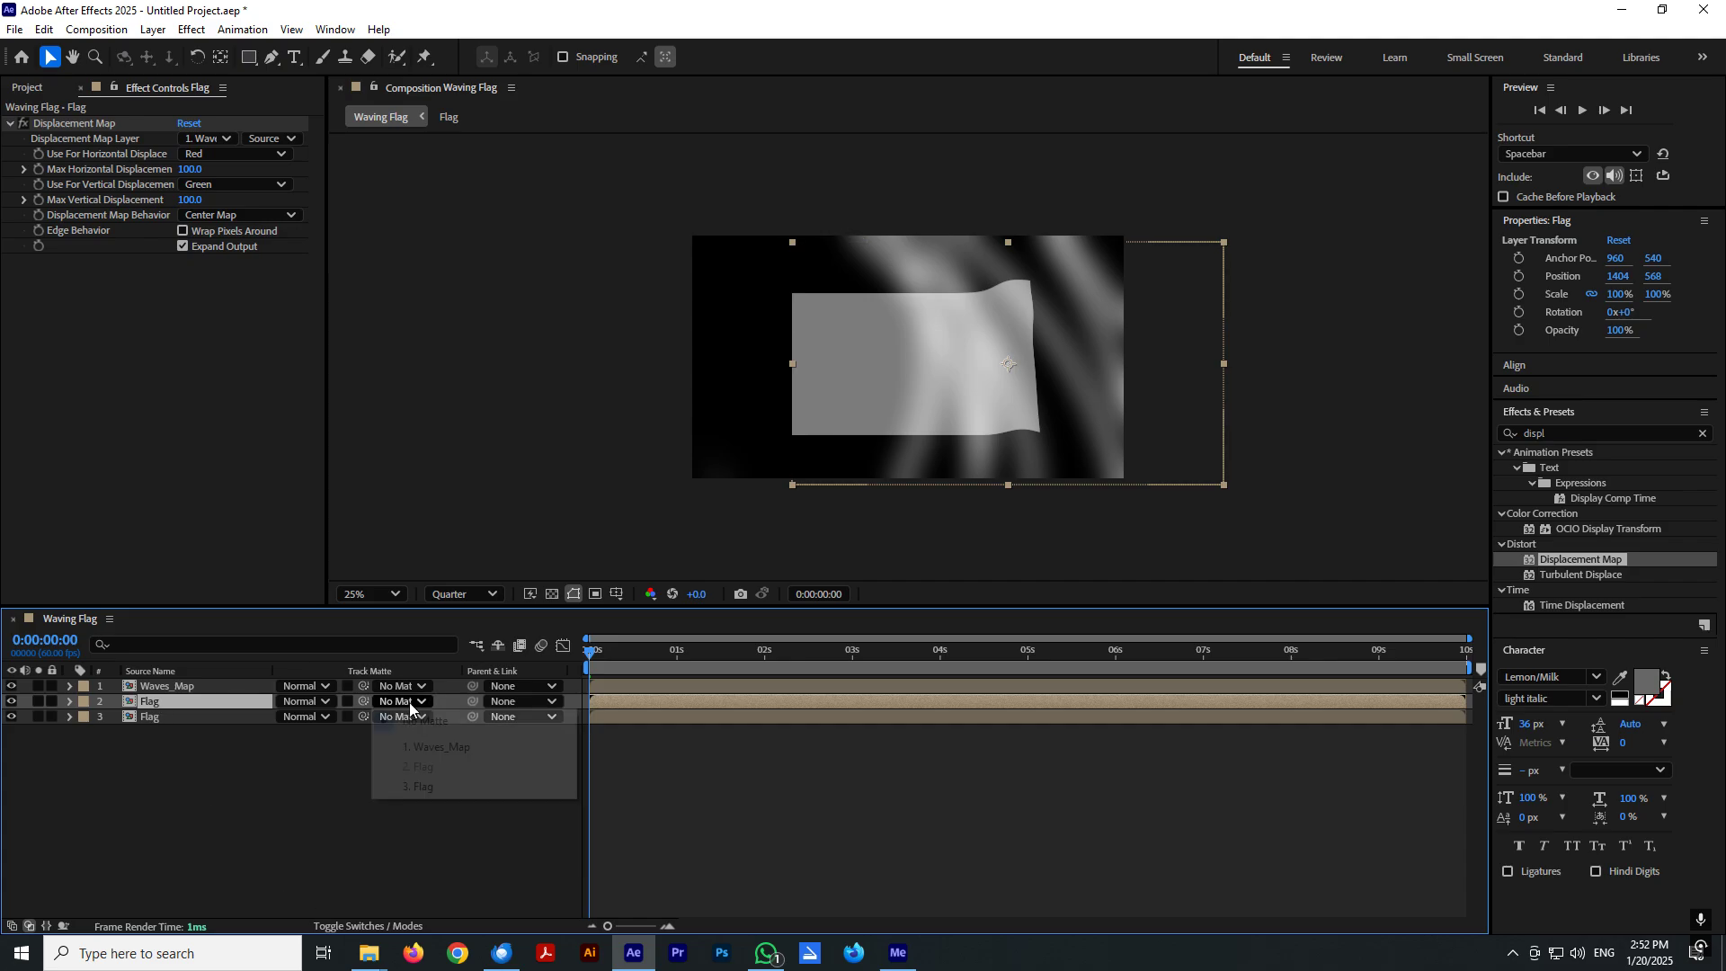
{"action": "left_click", "coordinate": [425, 746]}
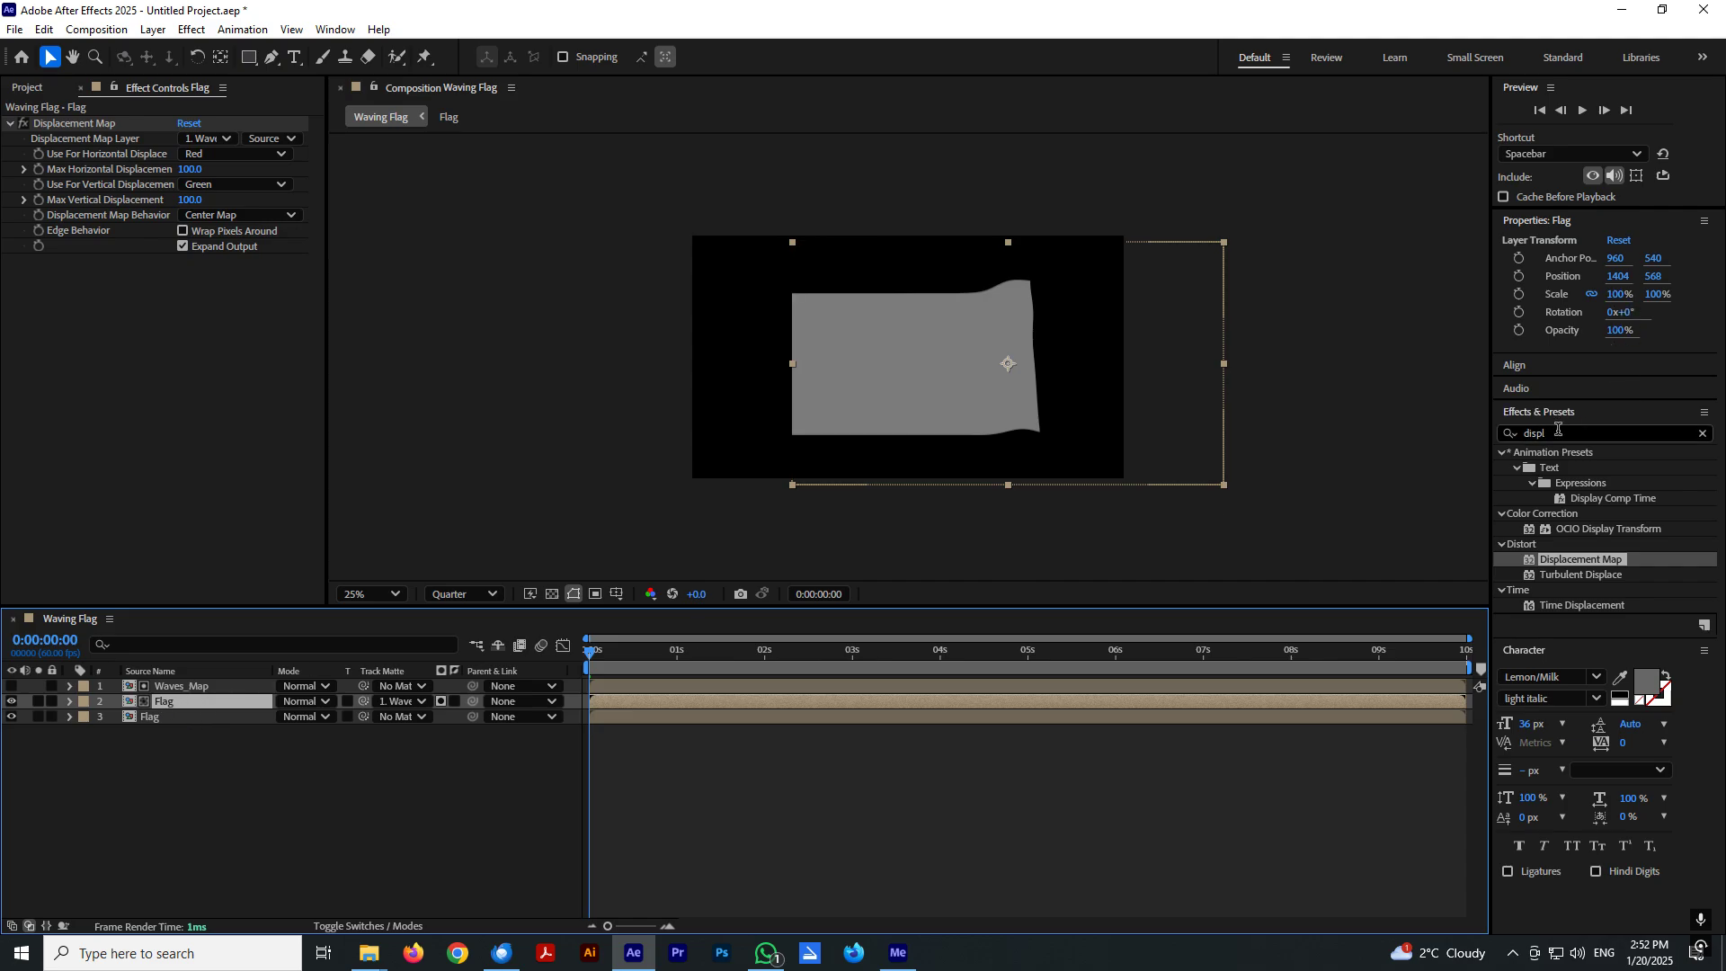
Add Curves to the second Flag layer with highlights pulled down, then open Waves_Map.
{"action": "left_click", "coordinate": [1601, 432]}
{"action": "type", "text": "curves"}
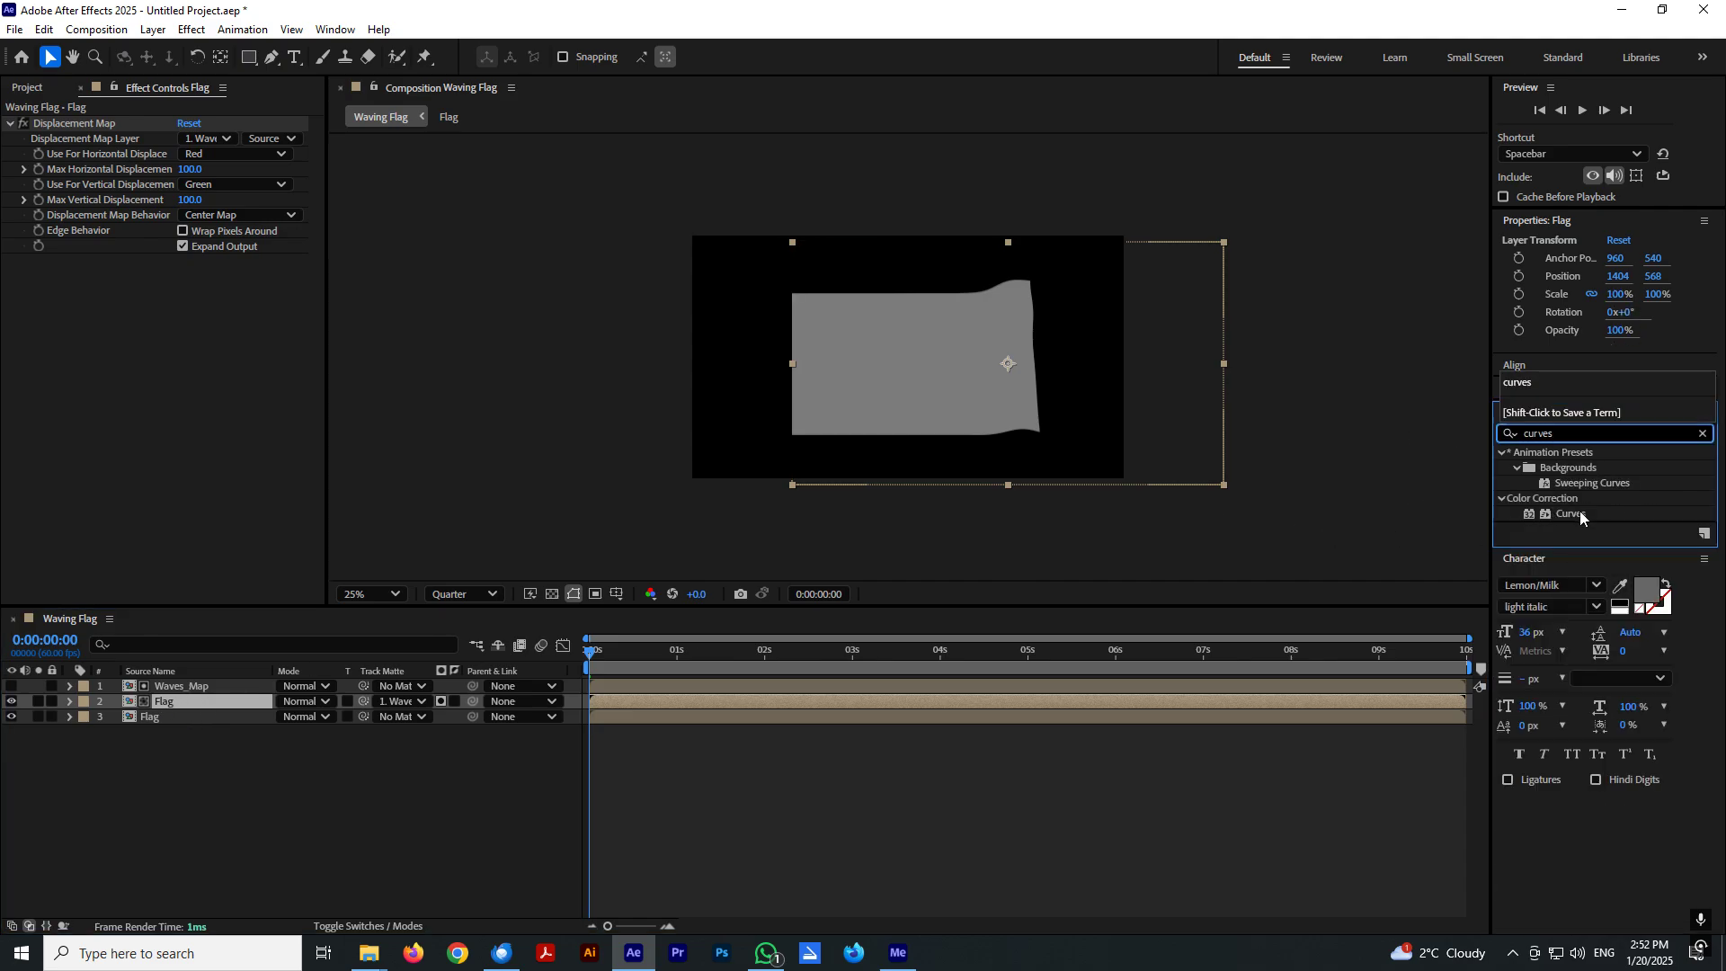
{"action": "left_click_drag", "start_coordinate": [1575, 512], "coordinate": [163, 707]}
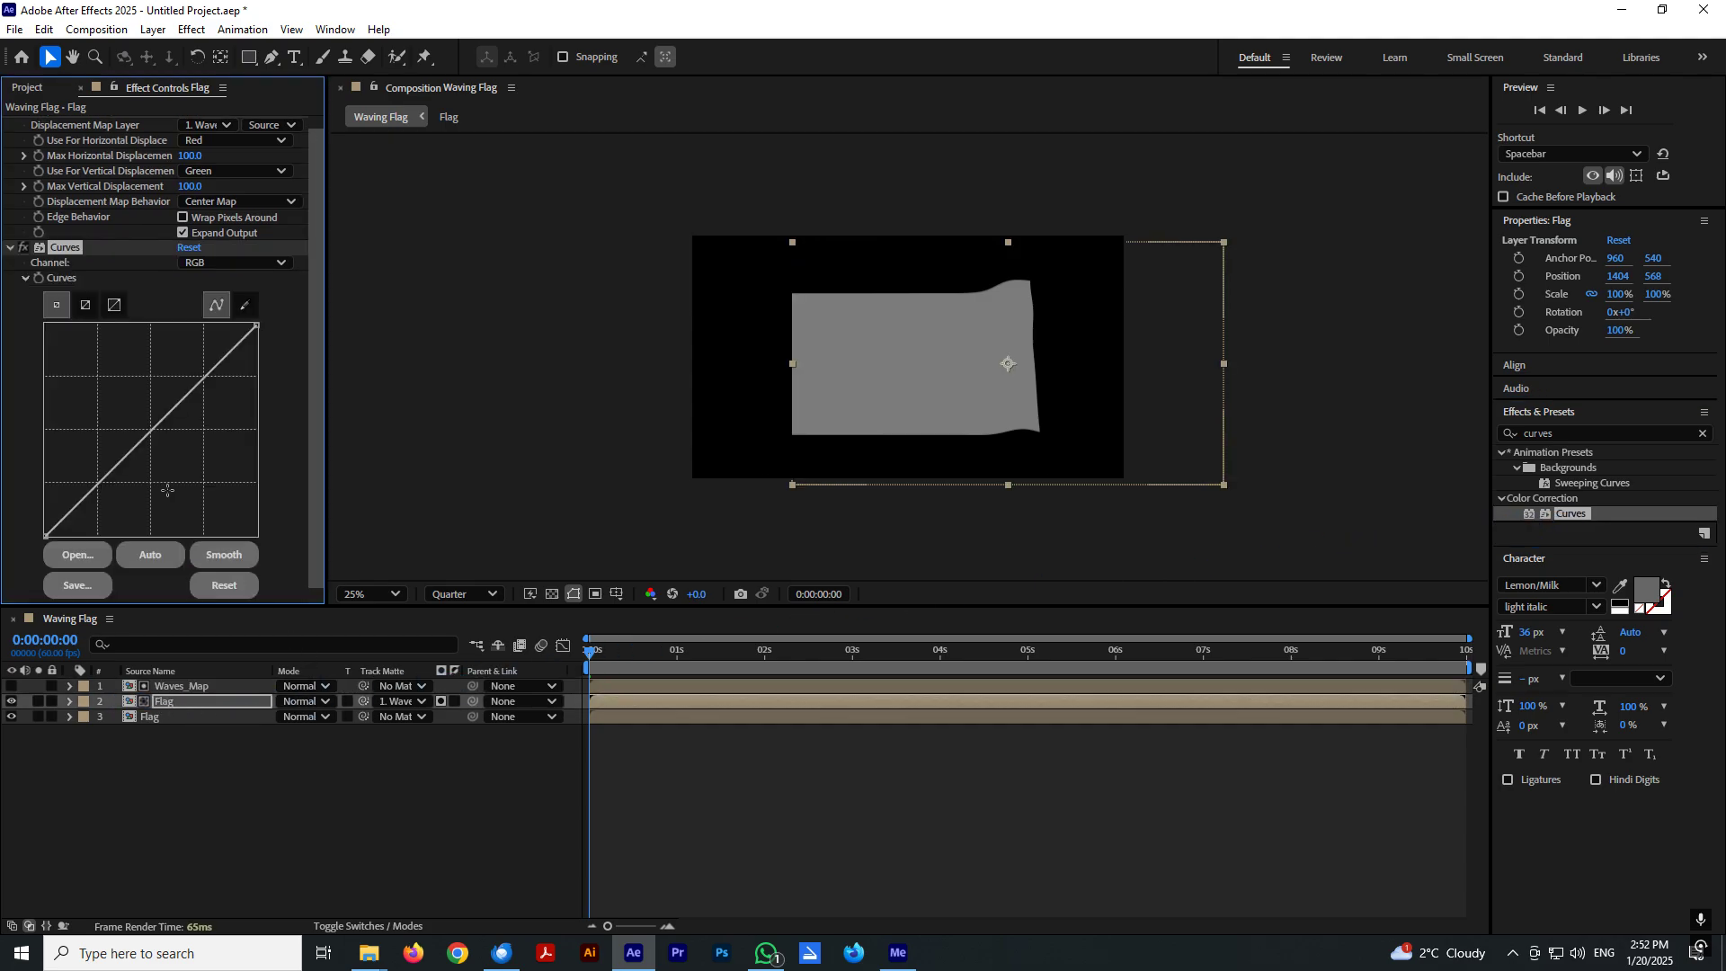
{"action": "left_click_drag", "start_coordinate": [255, 325], "coordinate": [268, 494]}
{"action": "left_click_drag", "start_coordinate": [618, 662], "coordinate": [973, 677]}
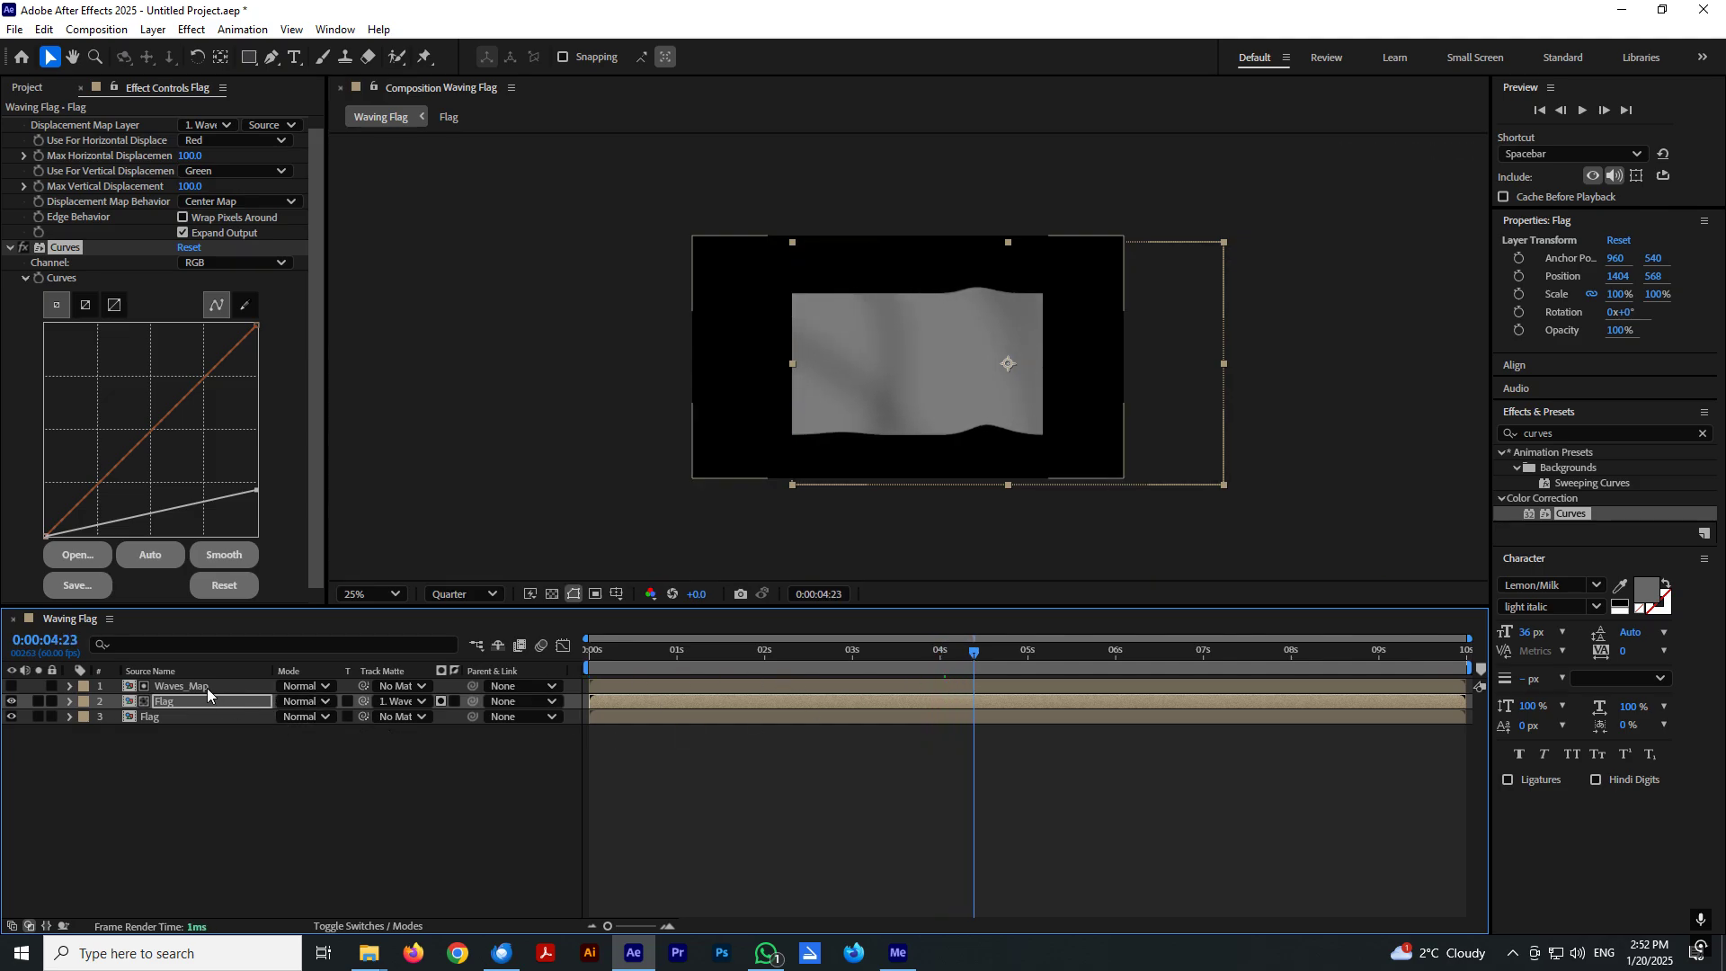
{"action": "double_click", "coordinate": [180, 686]}
{"action": "left_click_drag", "start_coordinate": [762, 640], "coordinate": [1287, 665]}
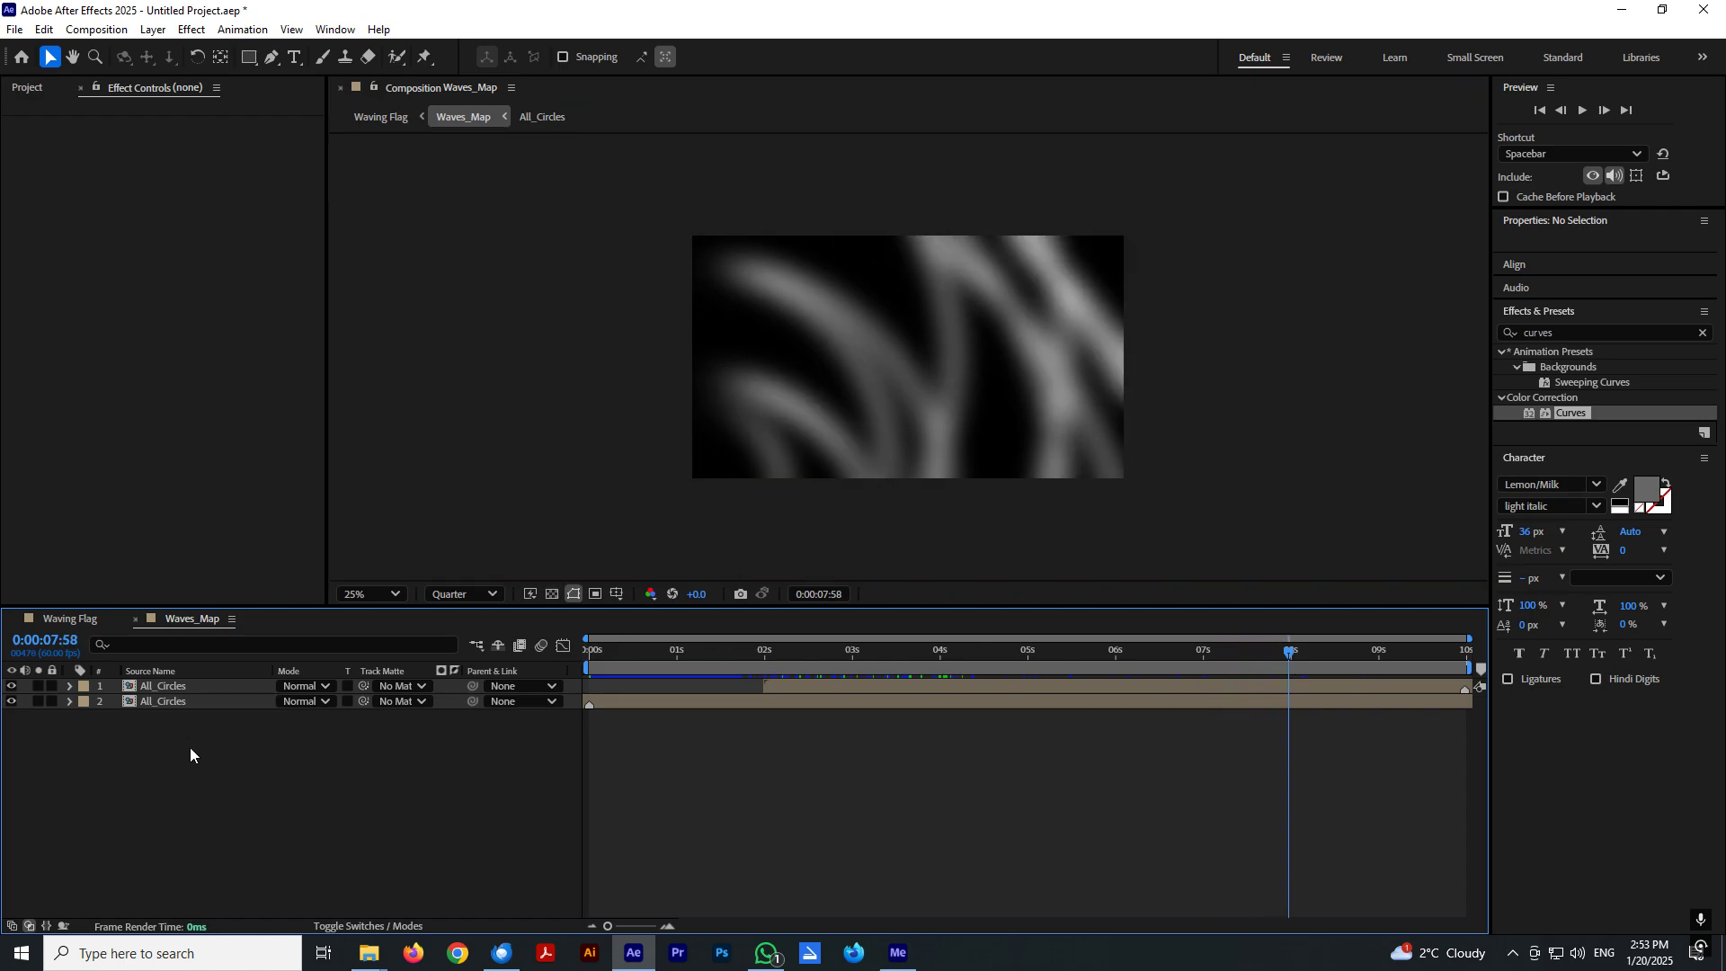
In All_Circles, nudge Circle 15's timing and make Circle 14 start later, near 6 s.
{"action": "double_click", "coordinate": [163, 688]}
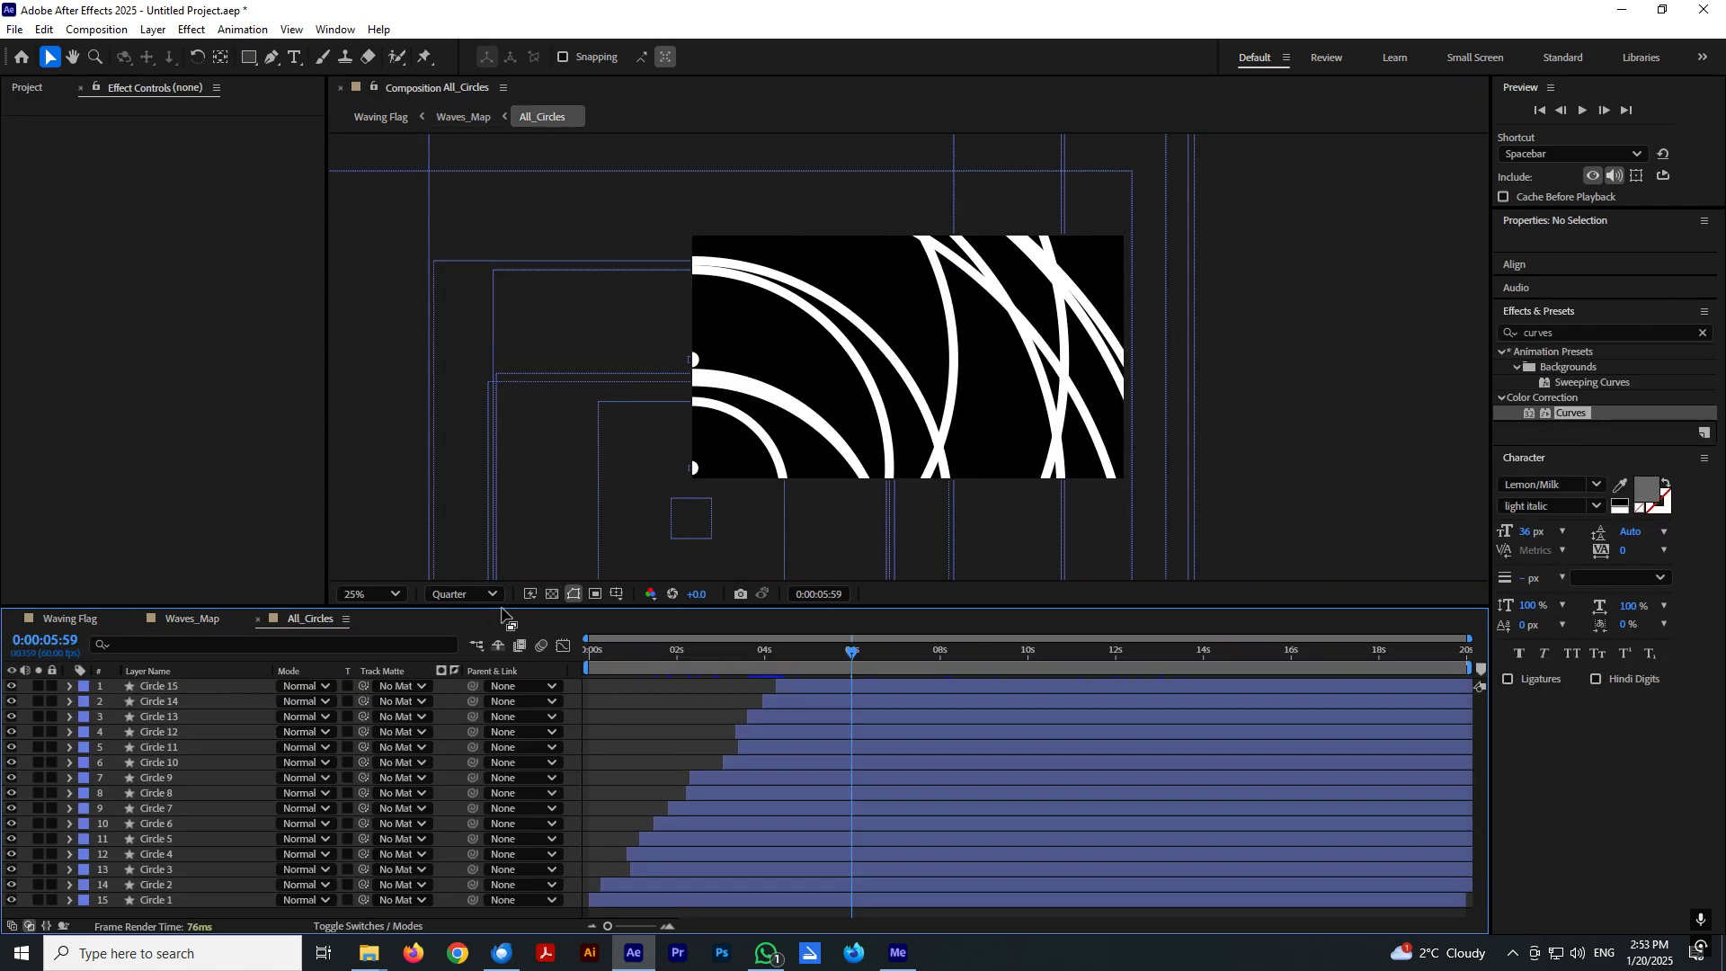
{"action": "left_click_drag", "start_coordinate": [501, 614], "coordinate": [539, 411]}
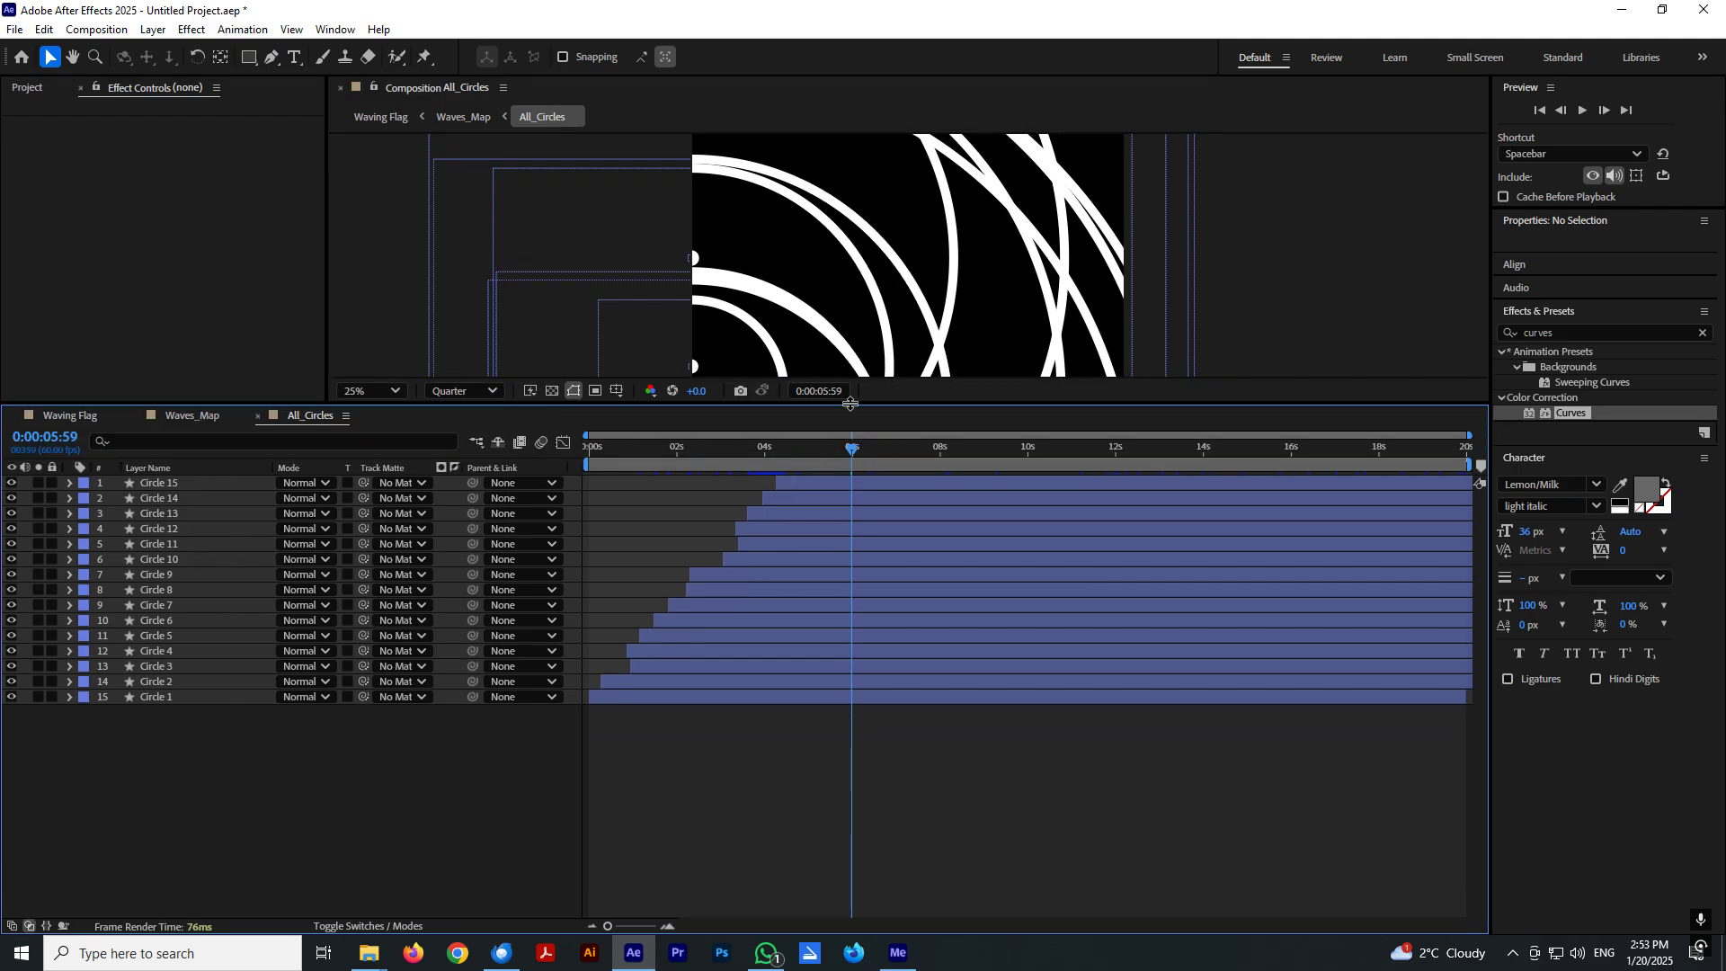
{"action": "left_click_drag", "start_coordinate": [850, 404], "coordinate": [851, 498]}
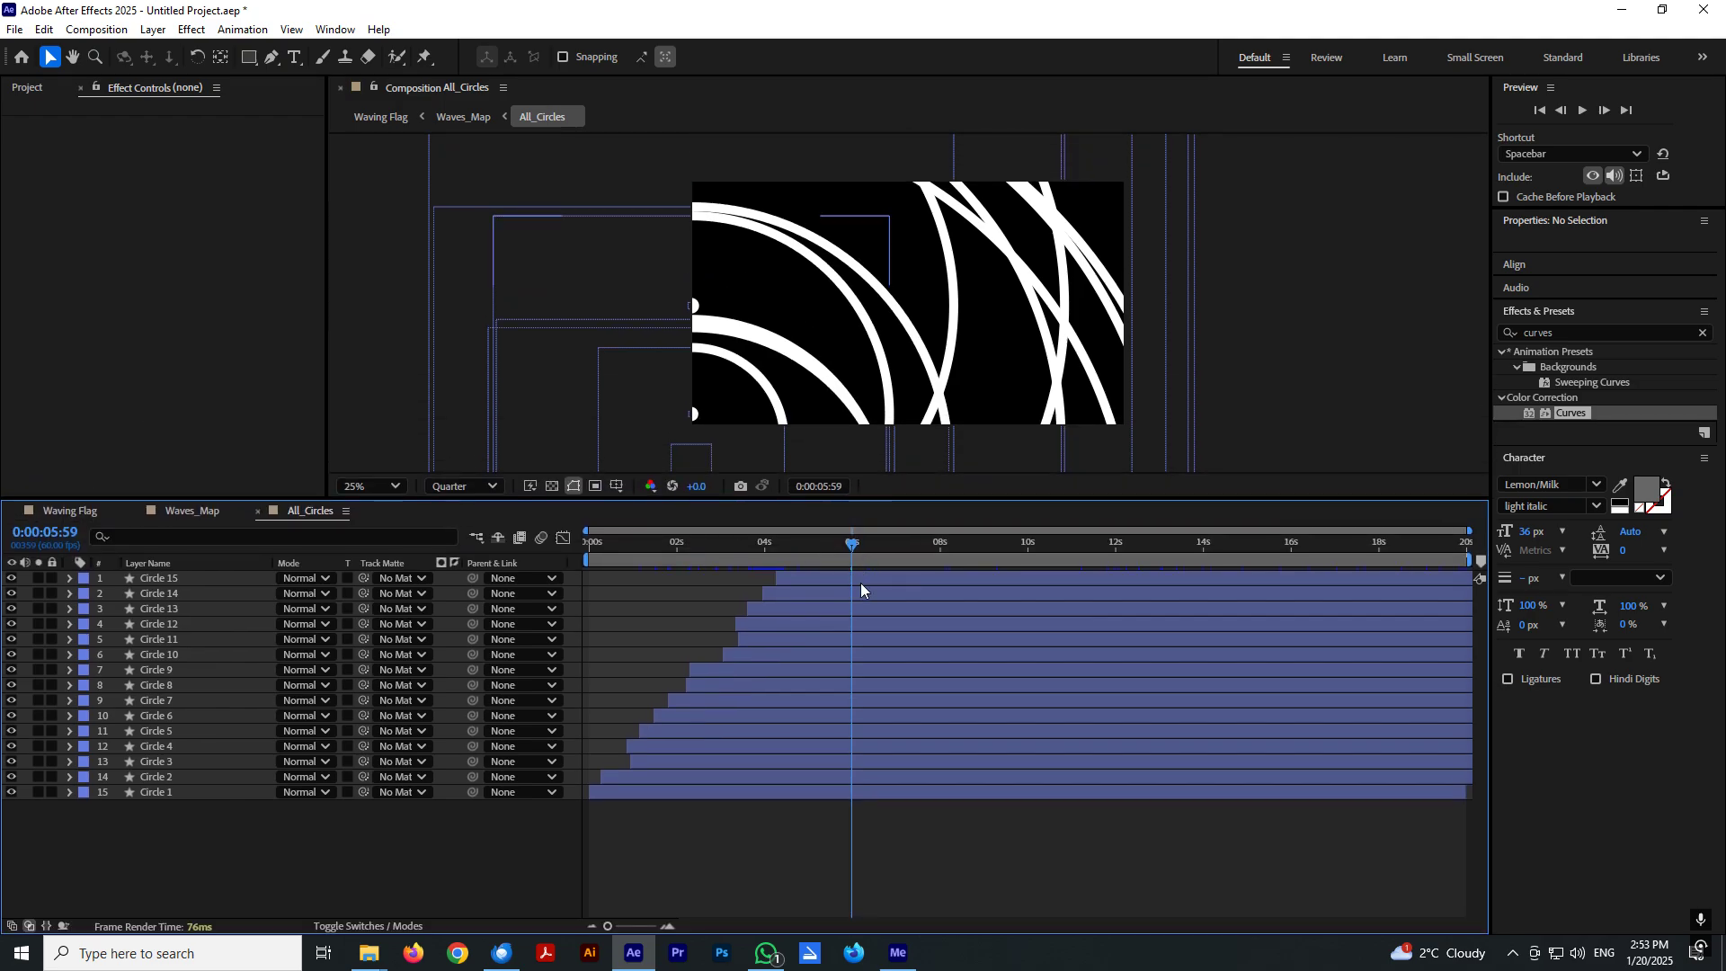
{"action": "left_click", "coordinate": [809, 579]}
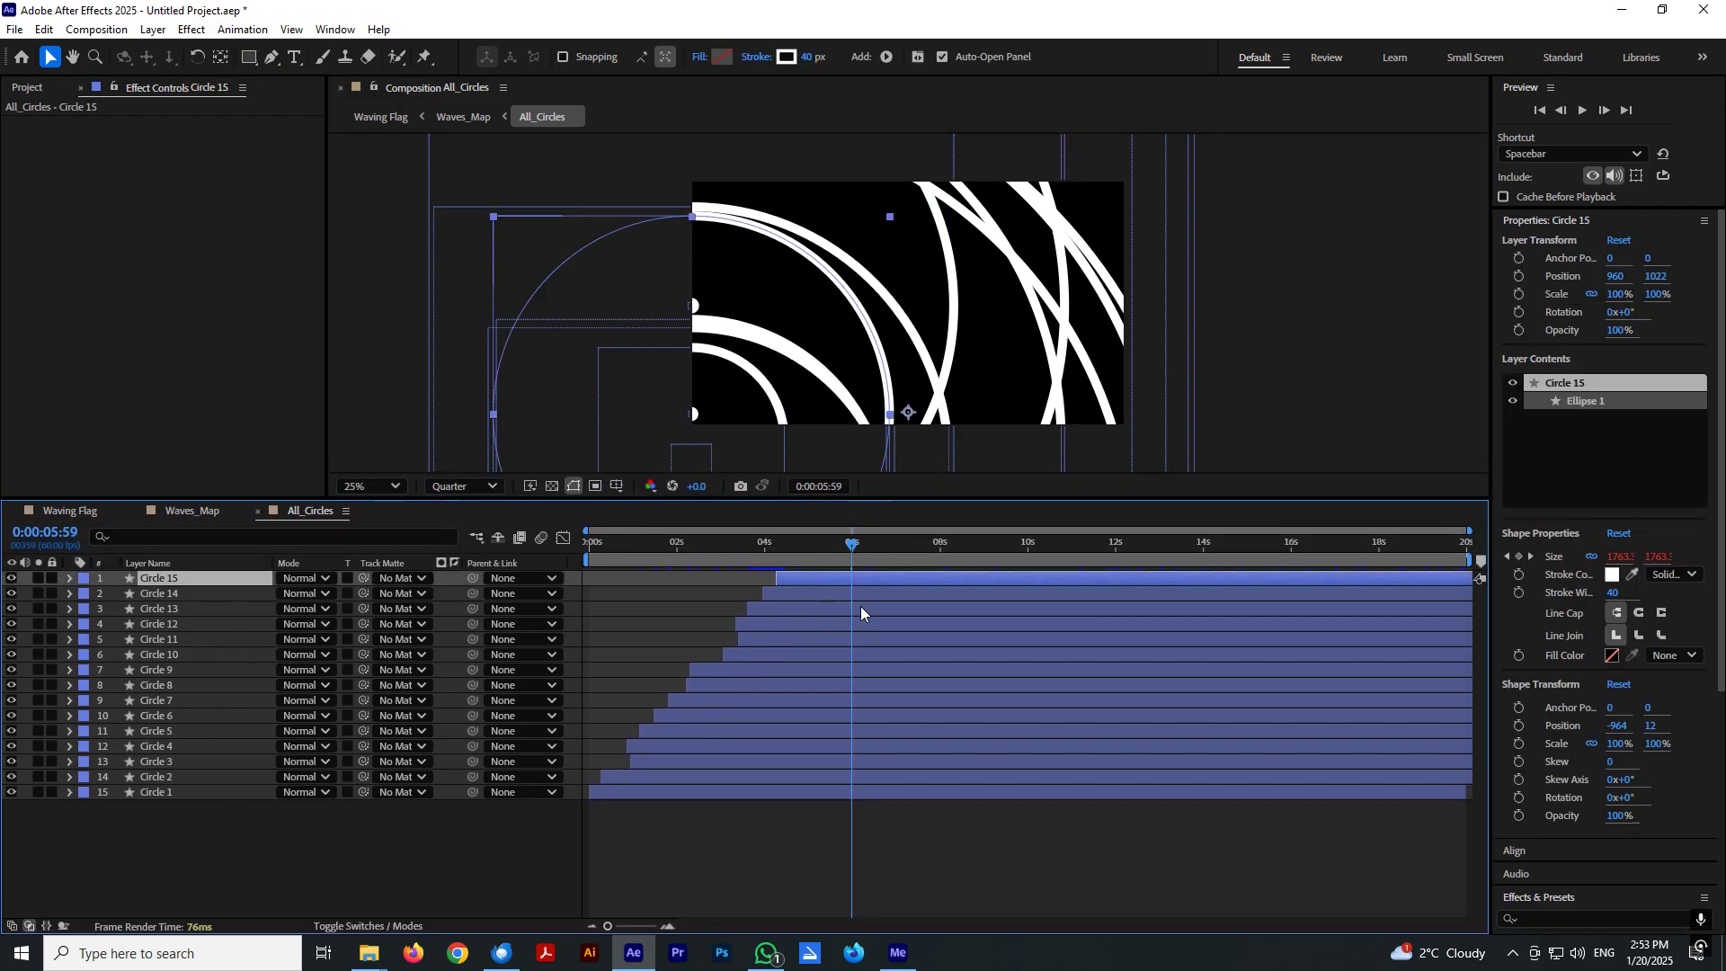
{"action": "mouse_move", "coordinate": [817, 586]}
{"action": "left_mouse_down"}
{"action": "mouse_move", "coordinate": [775, 546]}
{"action": "mouse_move", "coordinate": [594, 550]}
{"action": "mouse_move", "coordinate": [992, 575]}
{"action": "mouse_move", "coordinate": [980, 569]}
{"action": "left_mouse_up"}
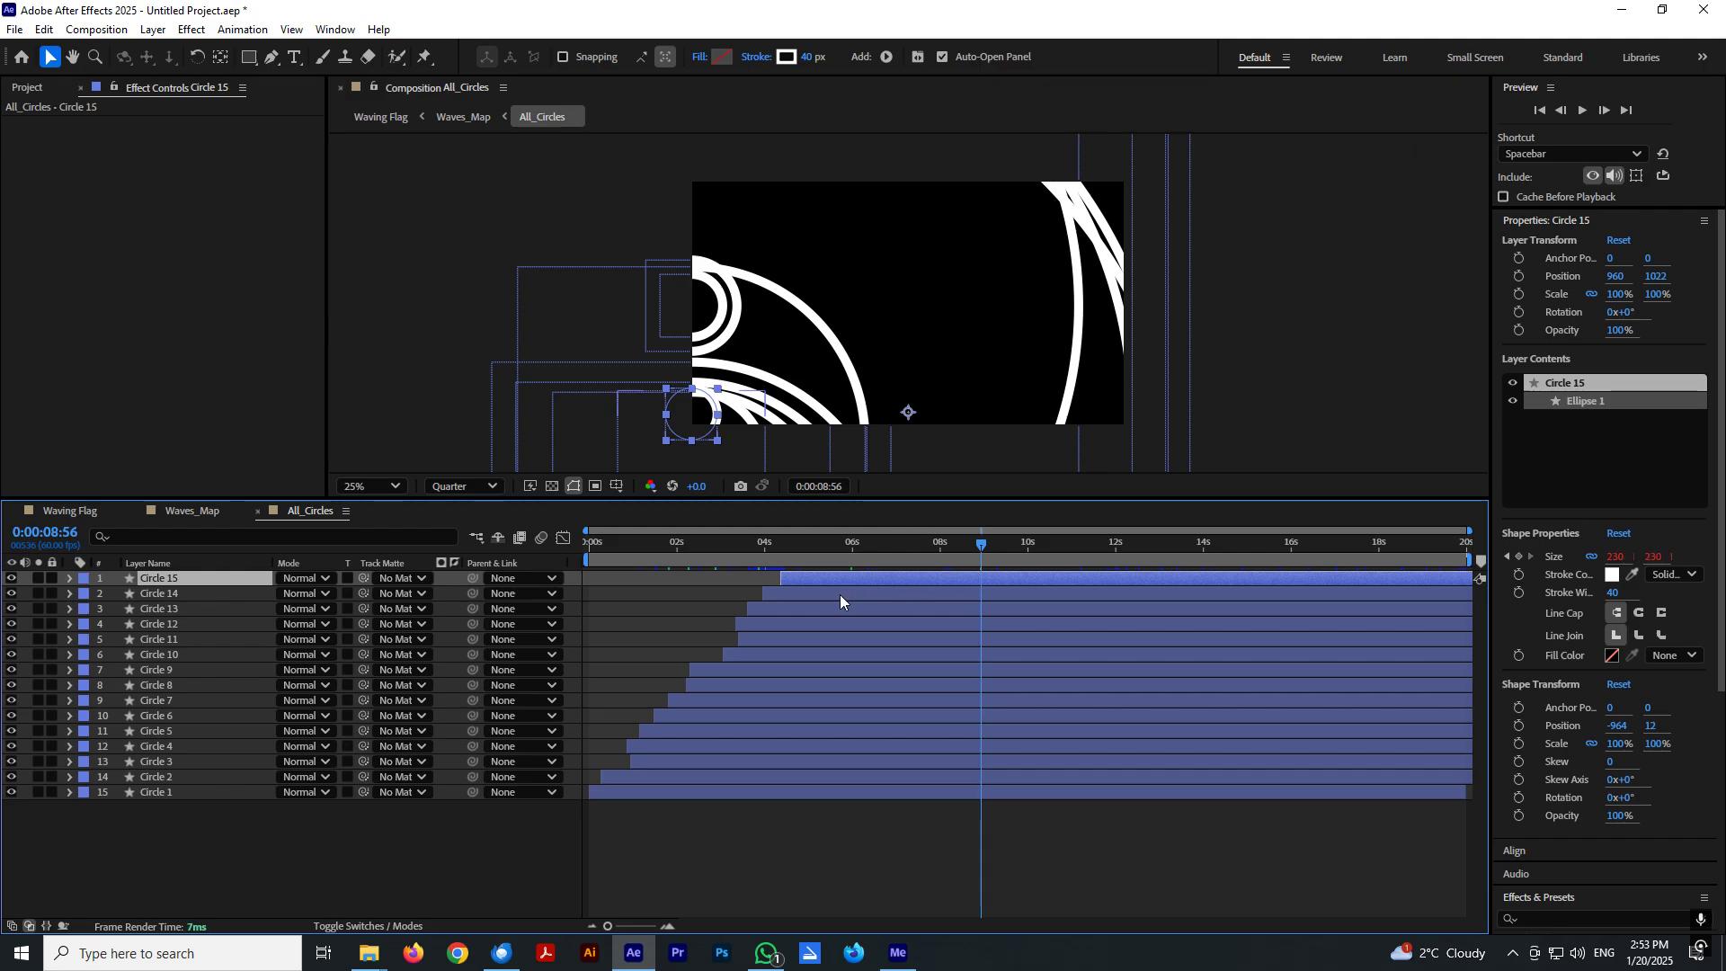
{"action": "left_click_drag", "start_coordinate": [840, 600], "coordinate": [941, 604]}
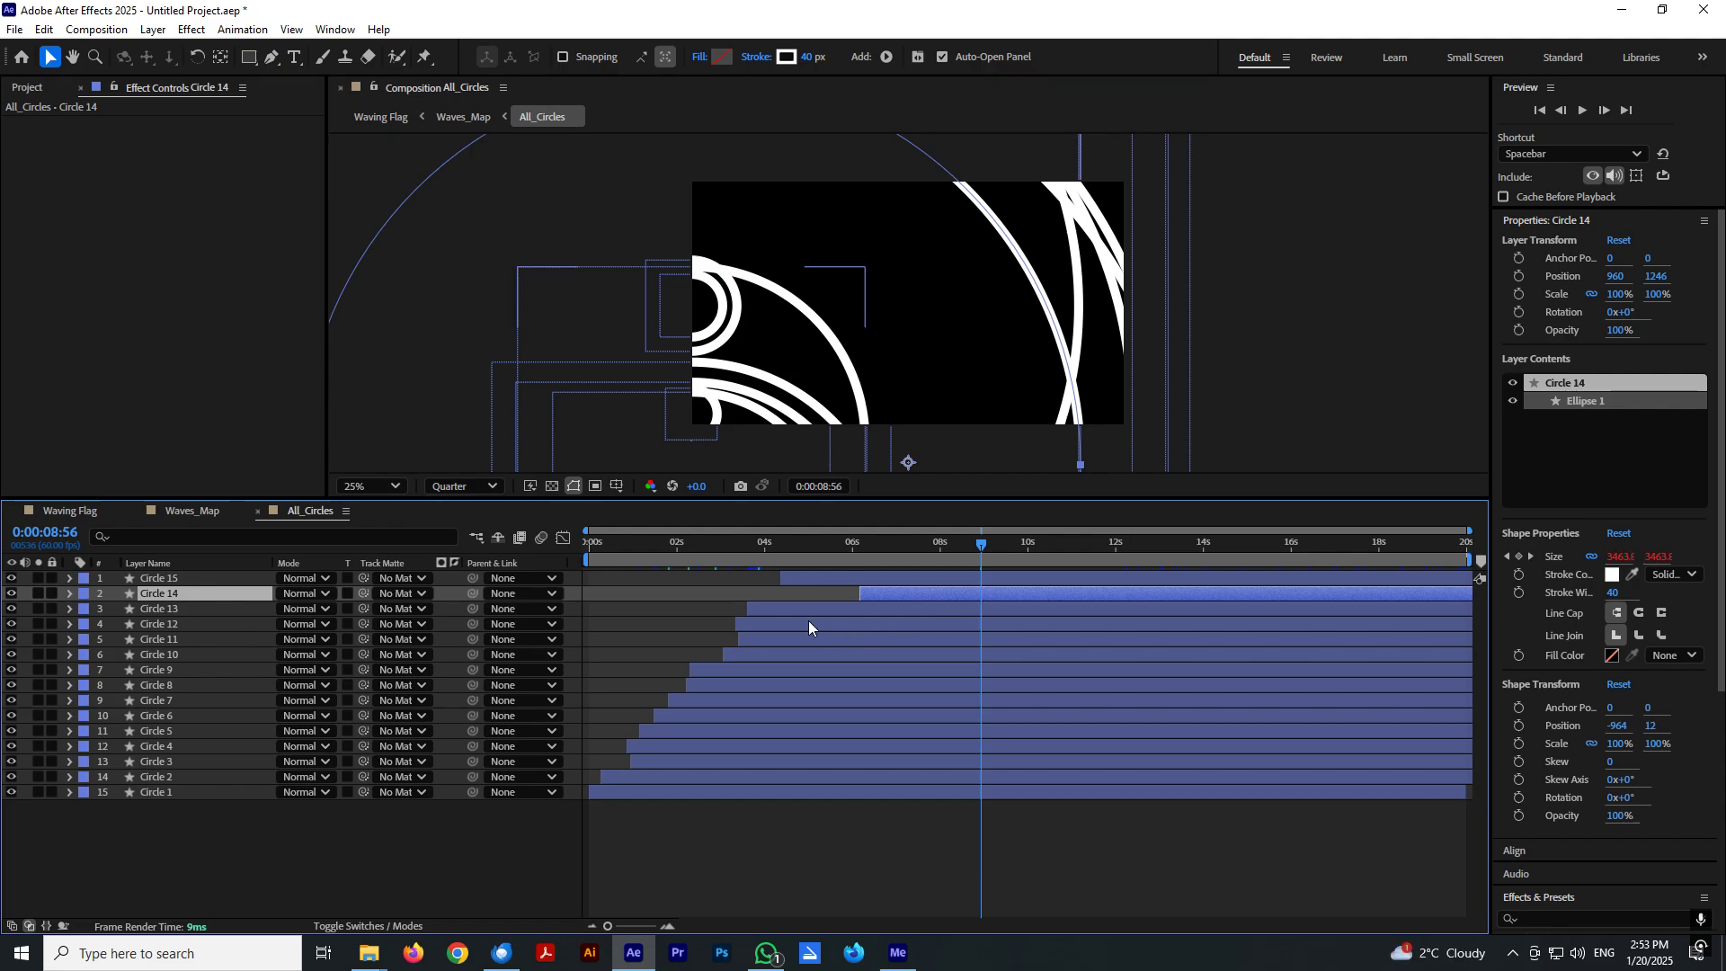
Duplicate Circle 8–4 as Circle 16–20 starting after about 6 s, then return to Waving Flag.
{"action": "left_click", "coordinate": [160, 683]}
{"action": "left_click", "coordinate": [163, 747], "text": "shift"}
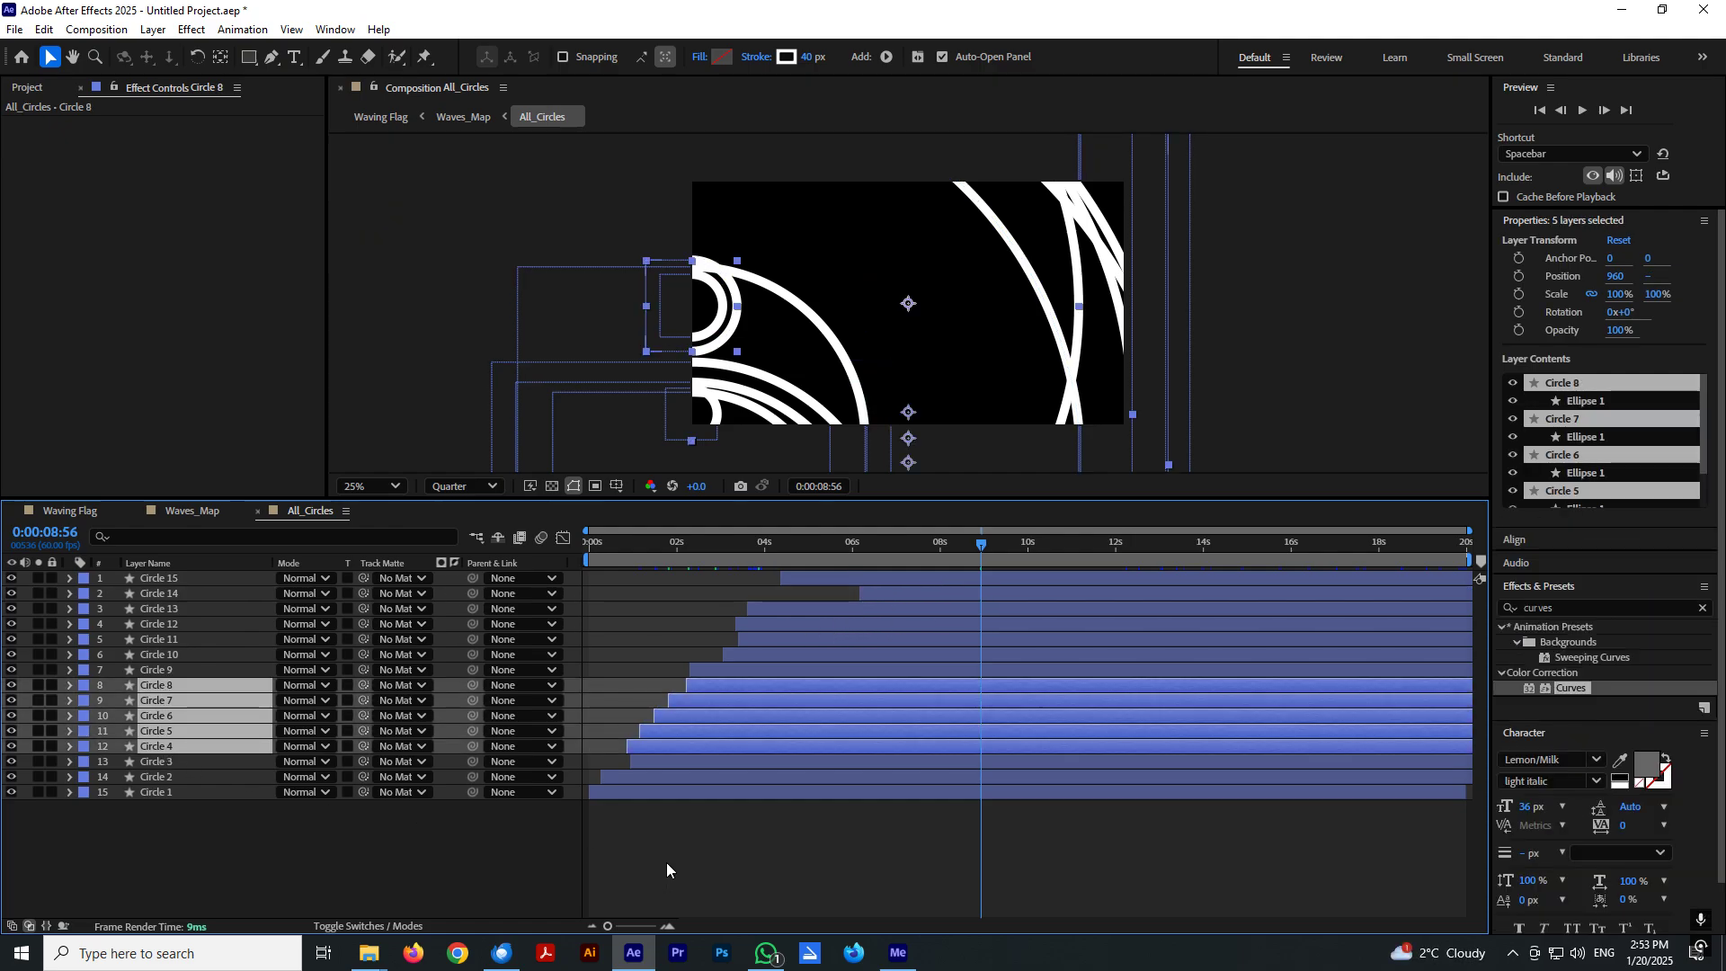
{"action": "key", "text": "ctrl+d"}
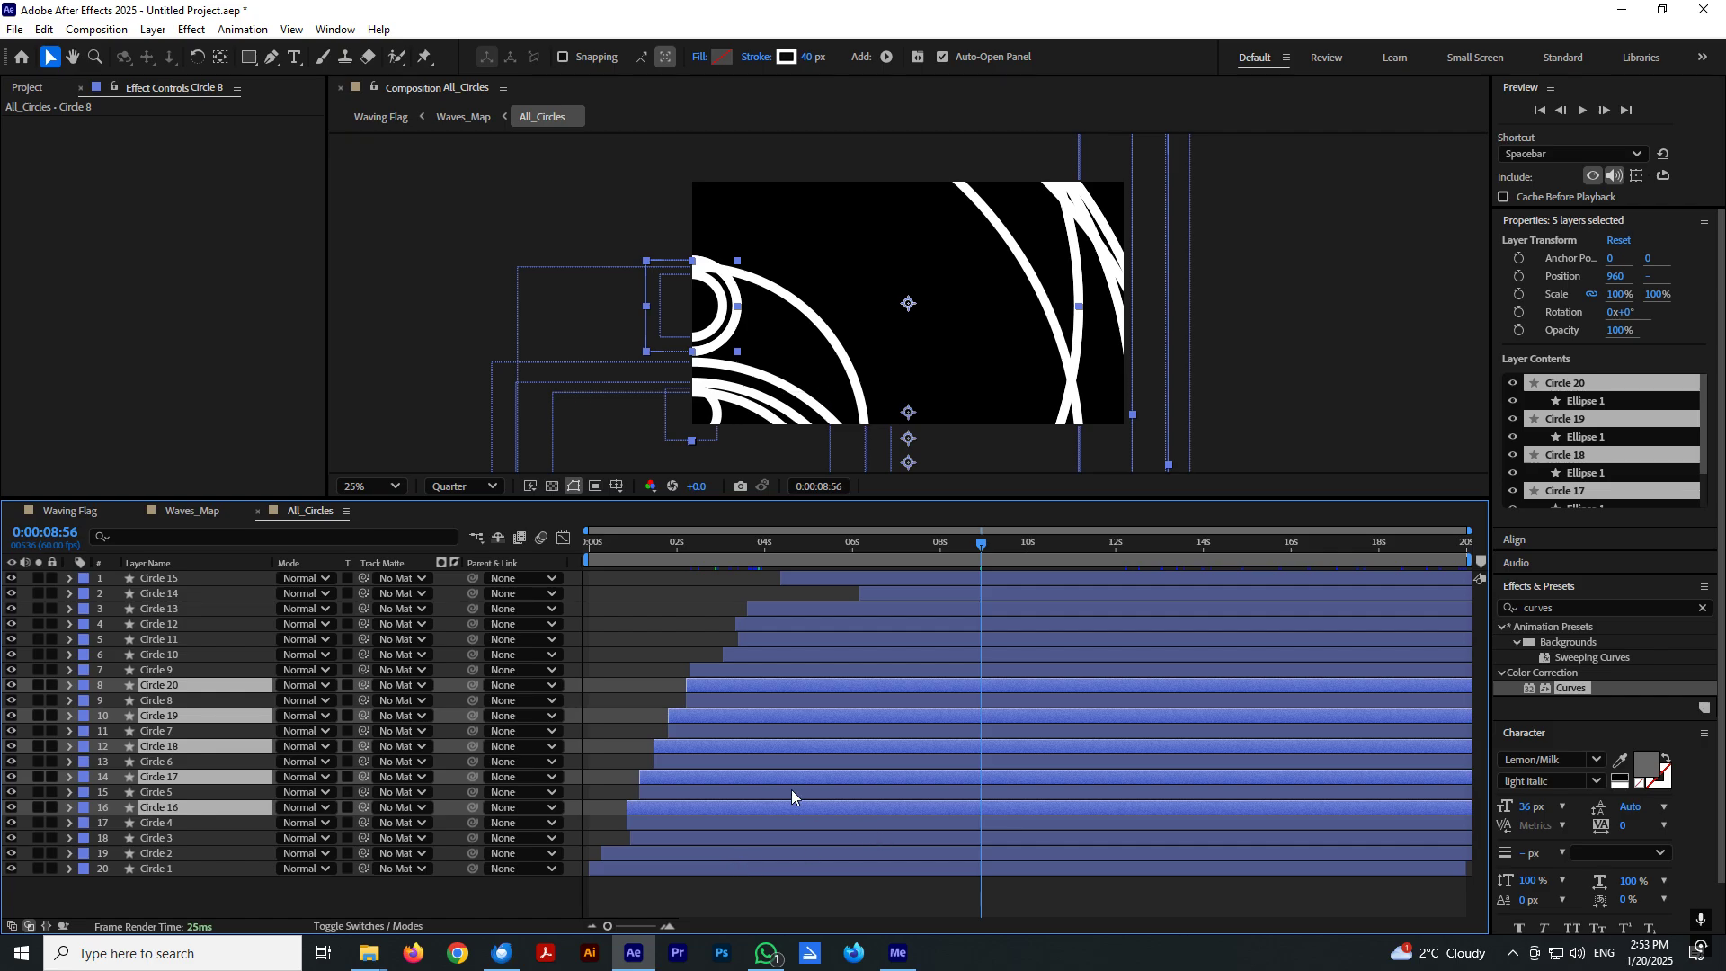
{"action": "left_click_drag", "start_coordinate": [777, 689], "coordinate": [1006, 694]}
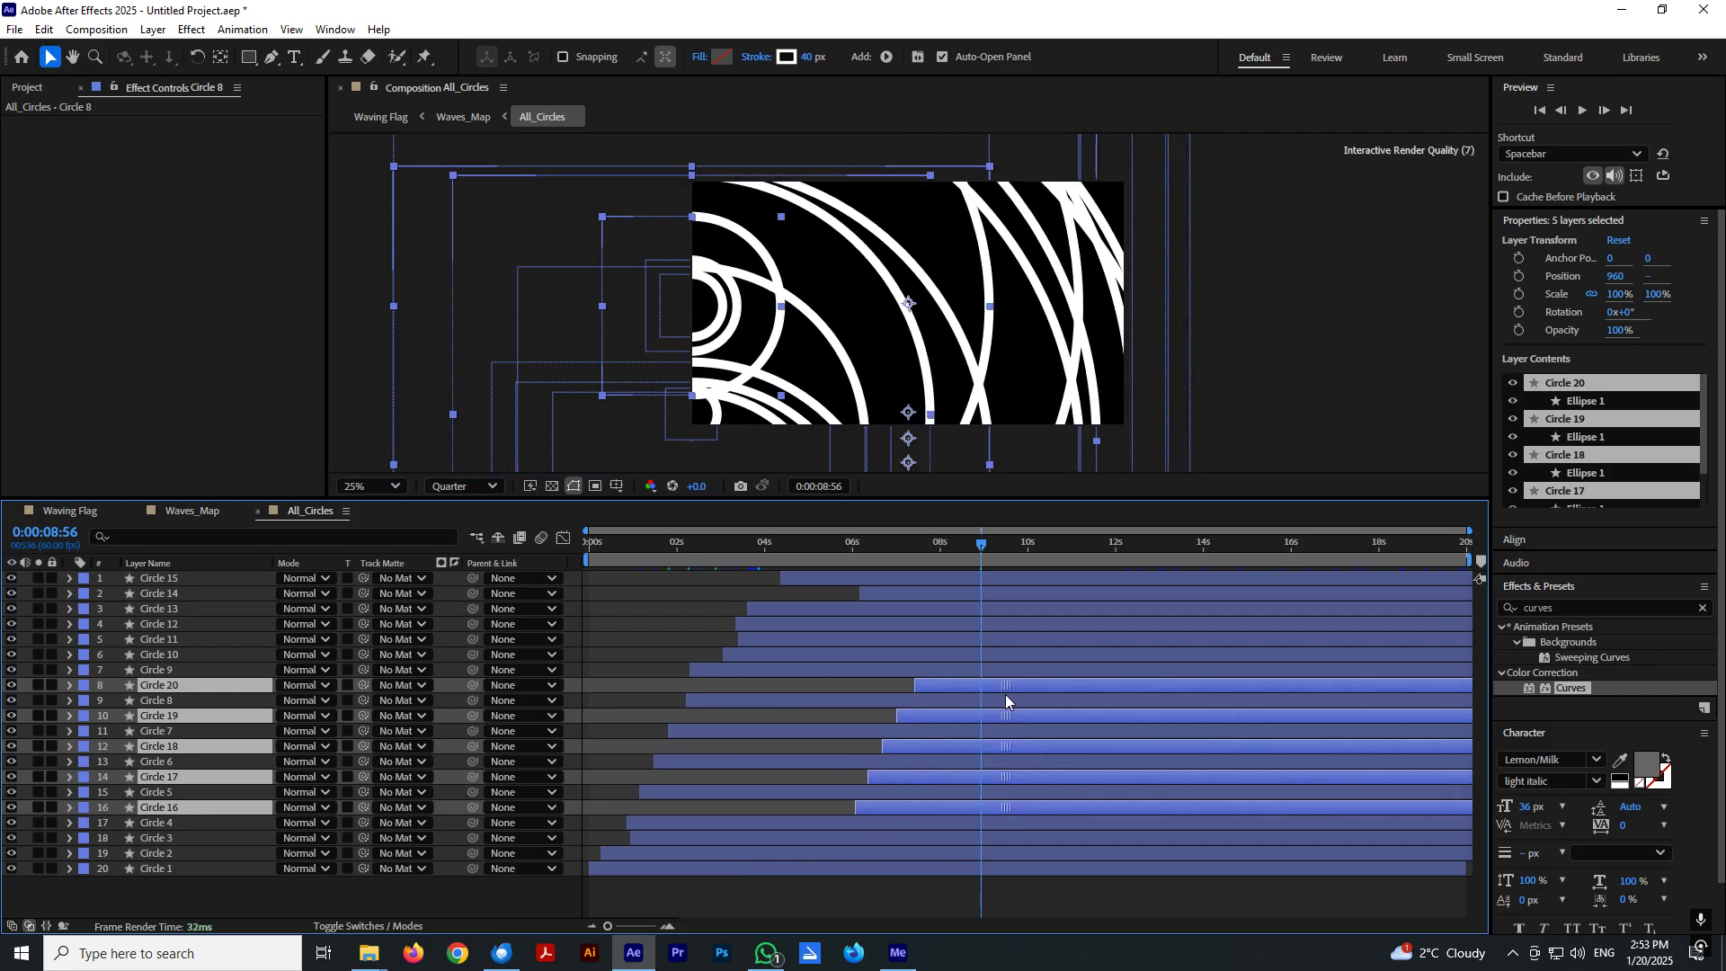
{"action": "left_click_drag", "start_coordinate": [979, 561], "coordinate": [1303, 571]}
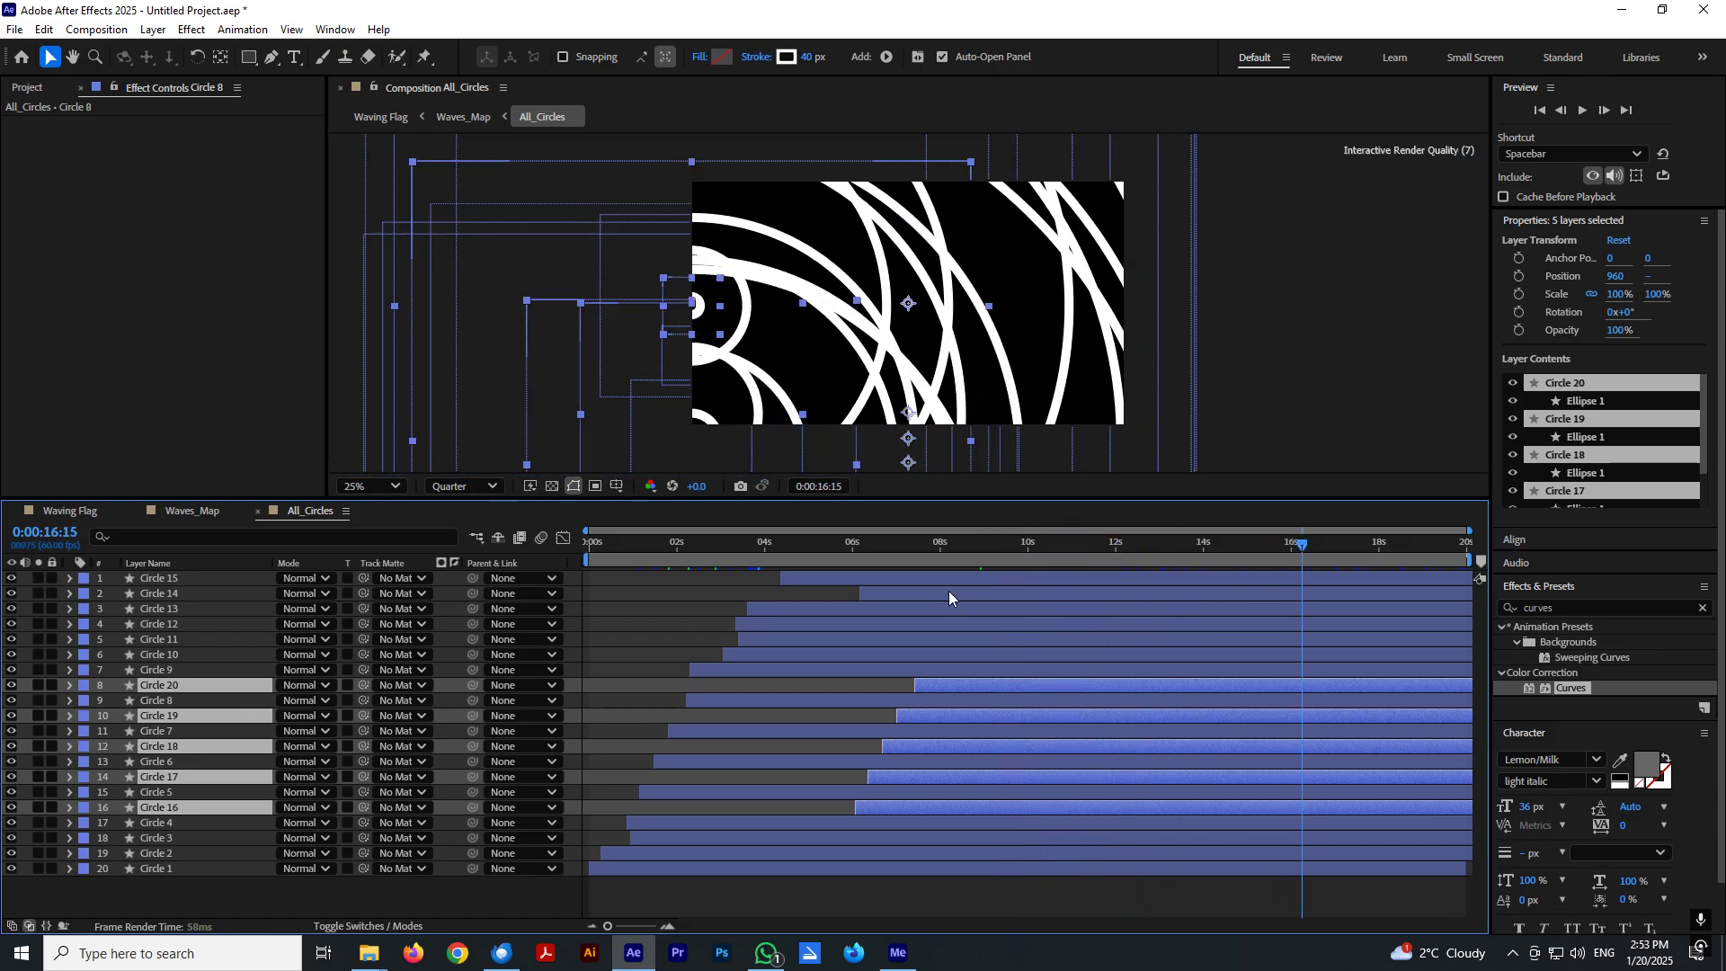
{"action": "left_click", "coordinate": [258, 510]}
{"action": "left_click", "coordinate": [136, 512]}
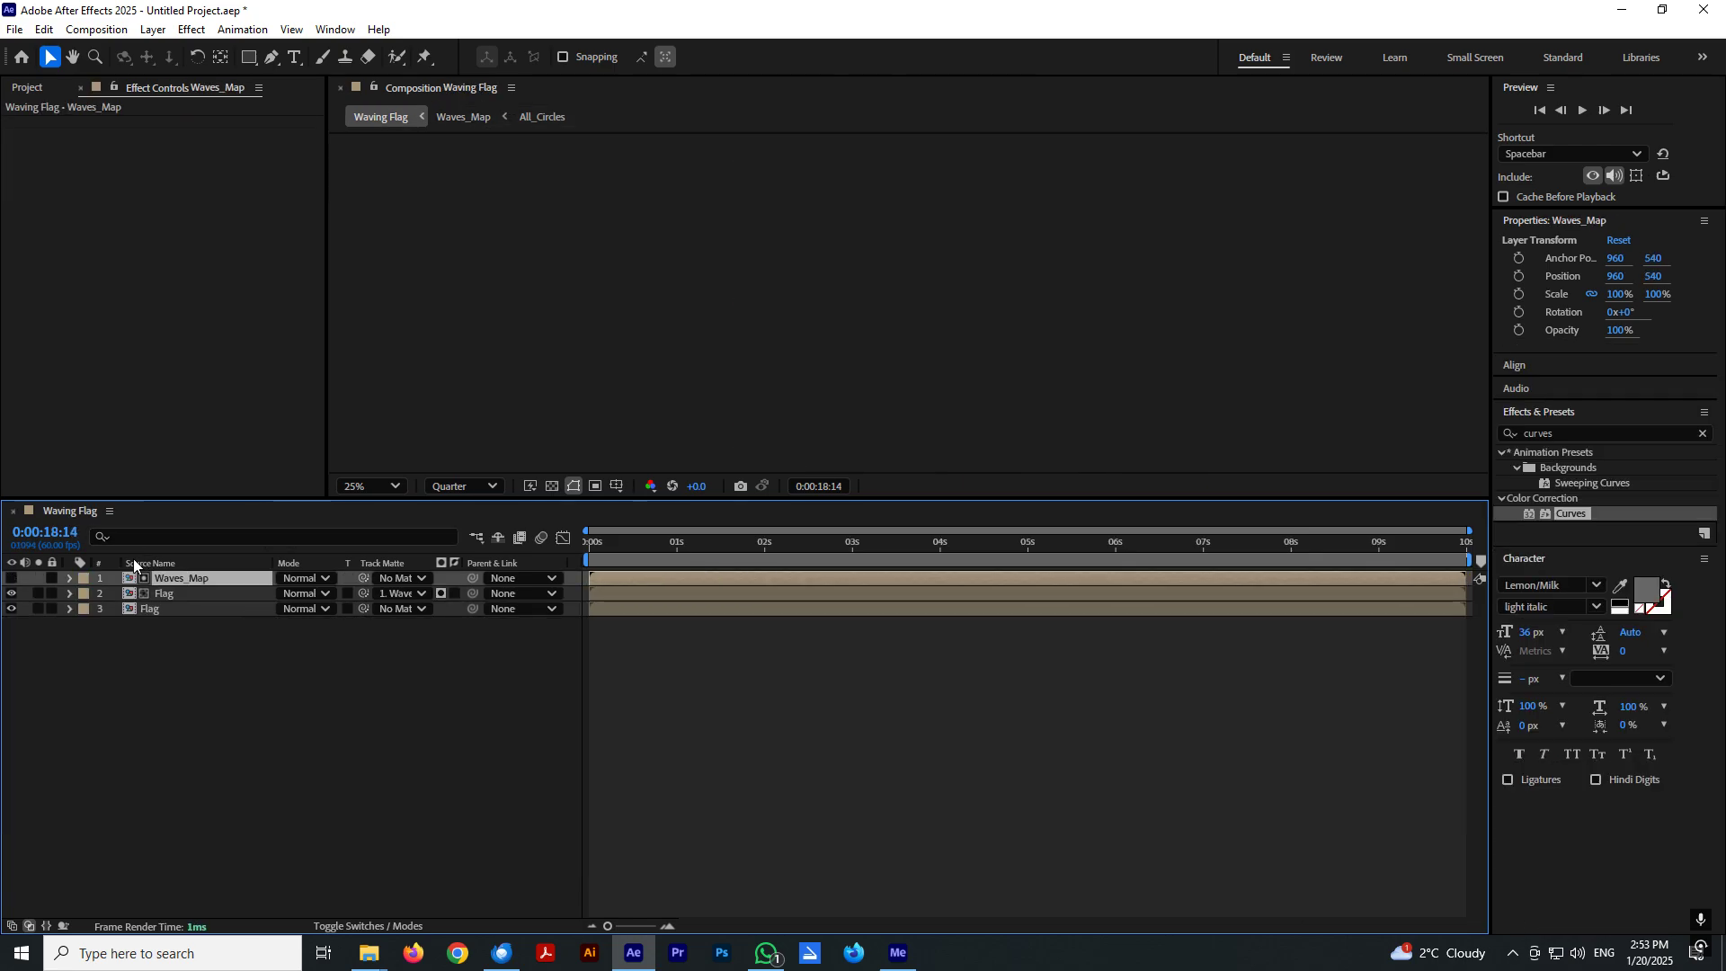
{"action": "left_click", "coordinate": [570, 559]}
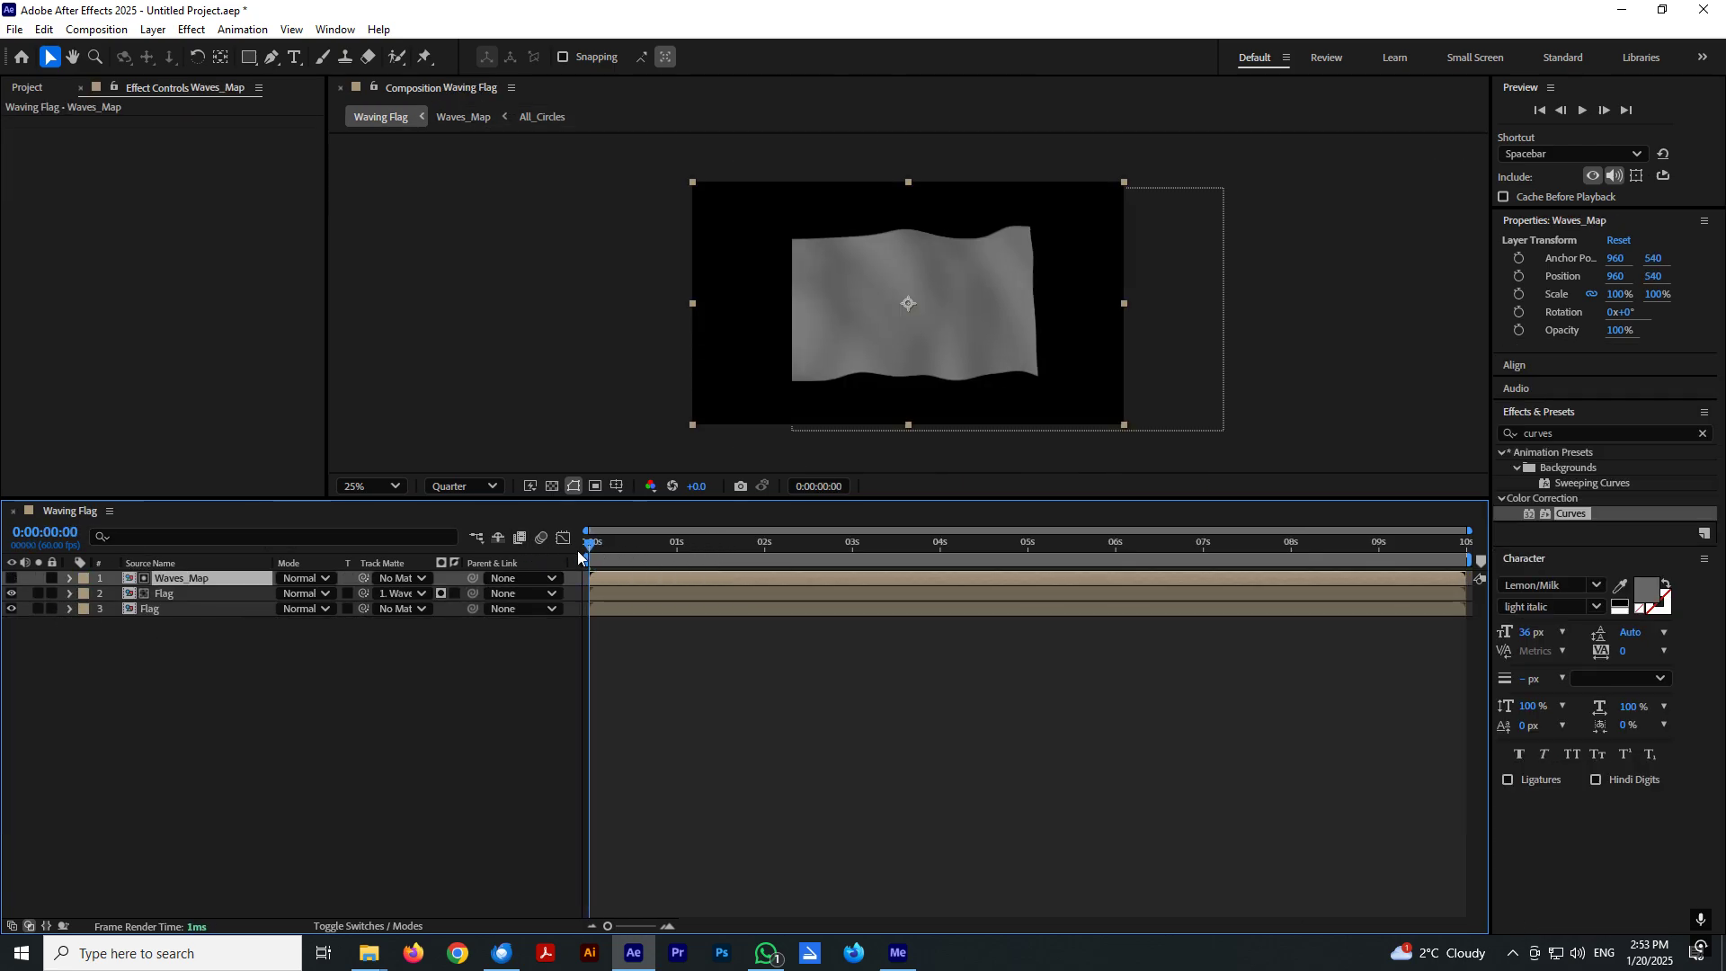
{"action": "left_click_drag", "start_coordinate": [583, 547], "coordinate": [766, 565]}
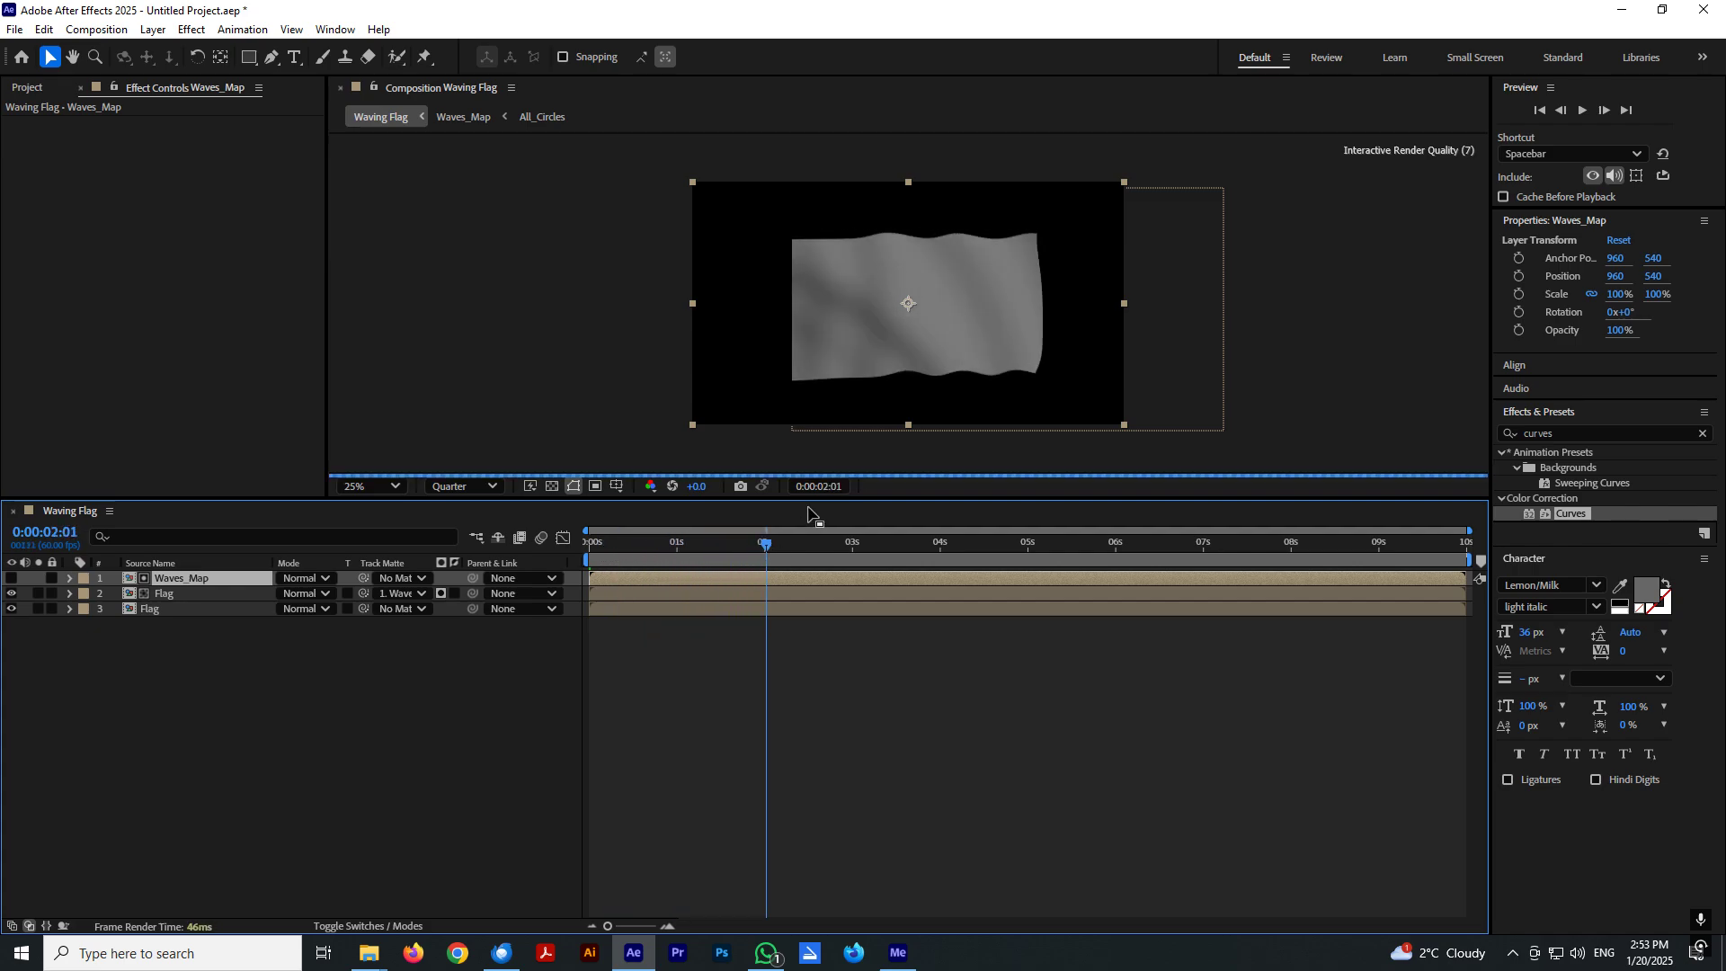
{"action": "left_click_drag", "start_coordinate": [766, 500], "coordinate": [1073, 602]}
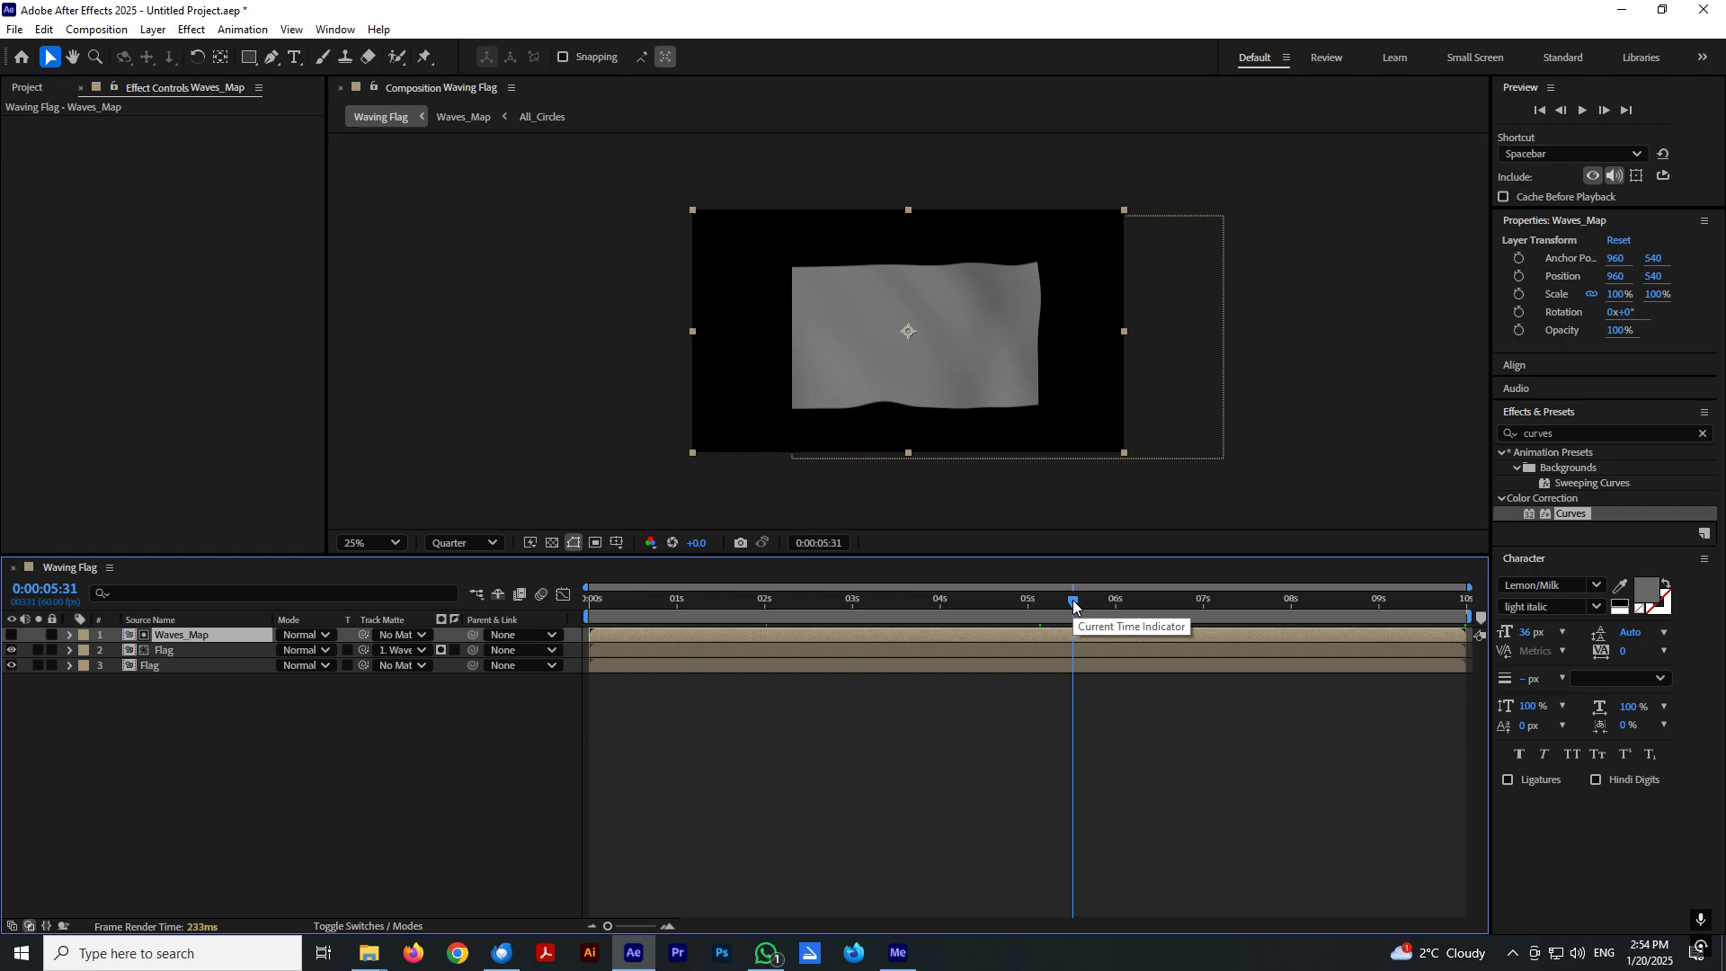
{"action": "left_click_drag", "start_coordinate": [1073, 604], "coordinate": [1114, 607]}
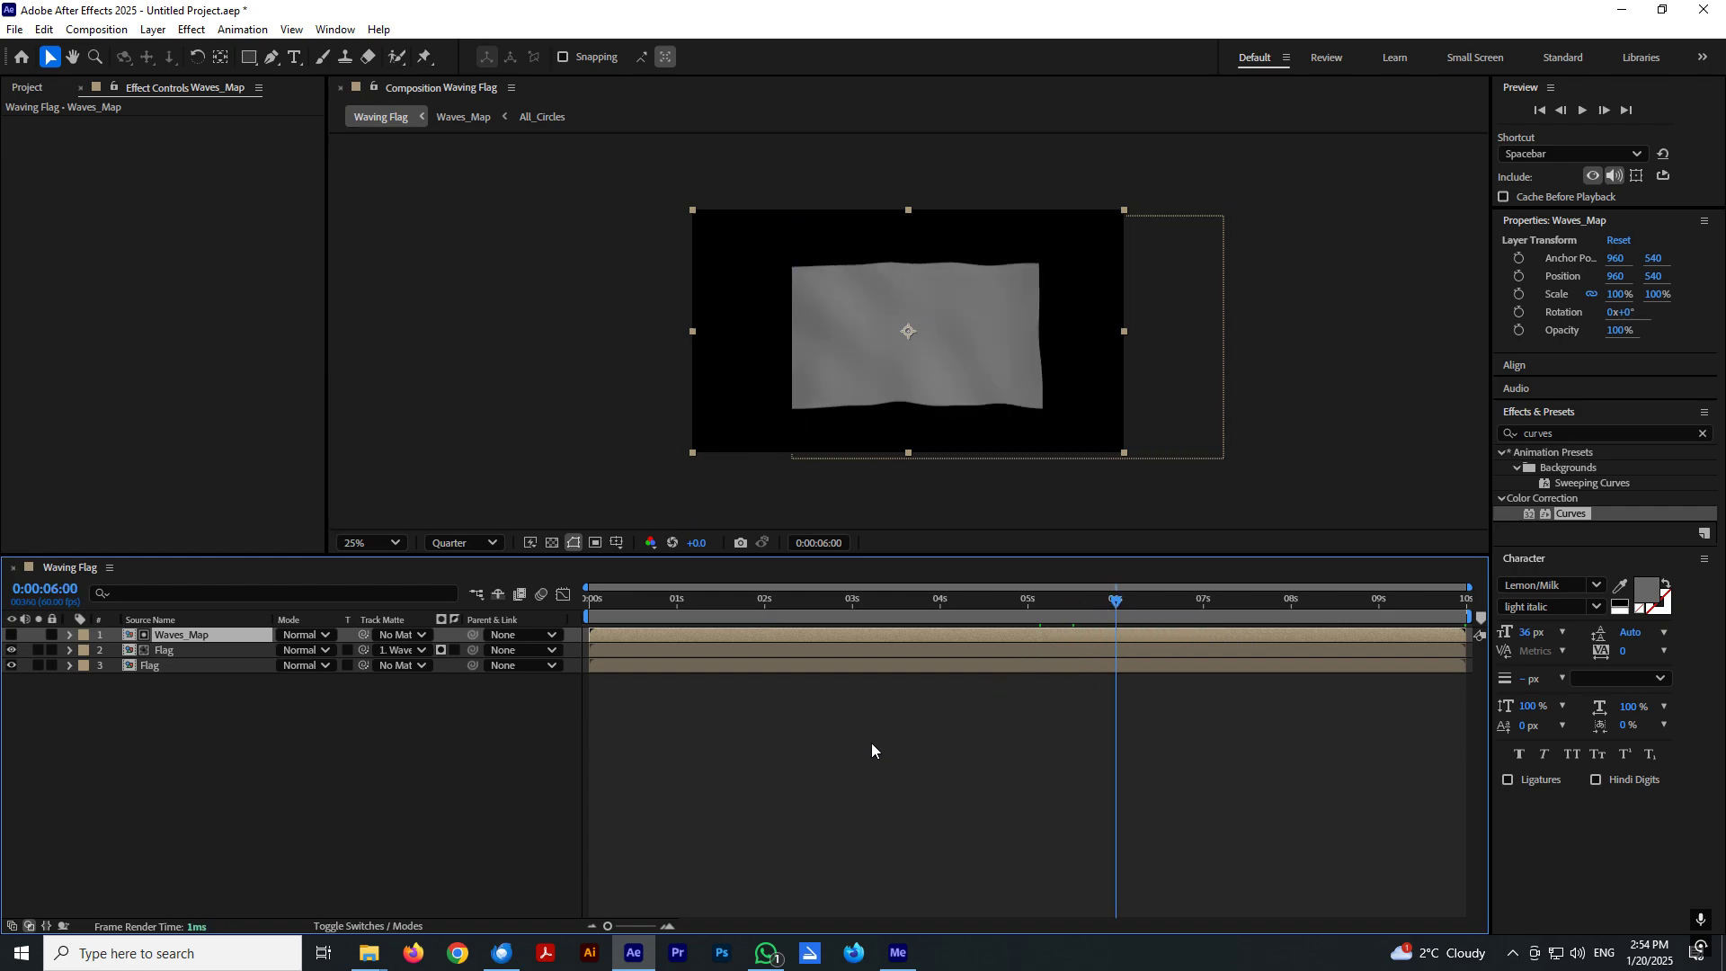
{"action": "left_click_drag", "start_coordinate": [1114, 601], "coordinate": [1220, 617]}
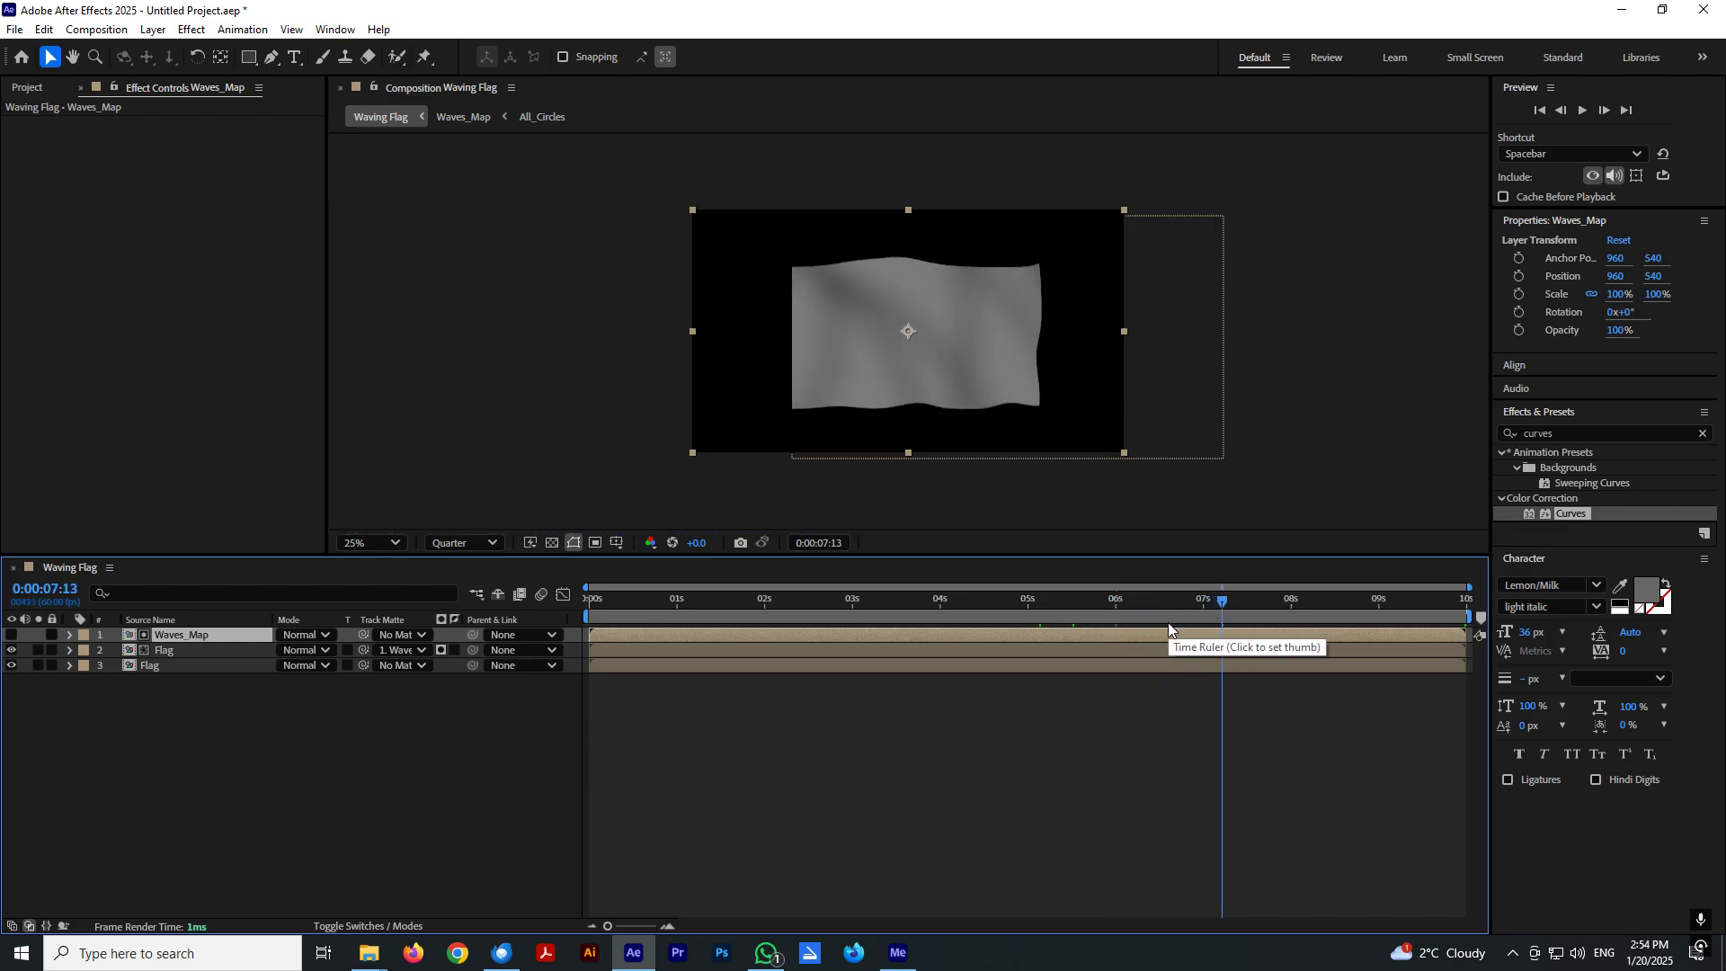